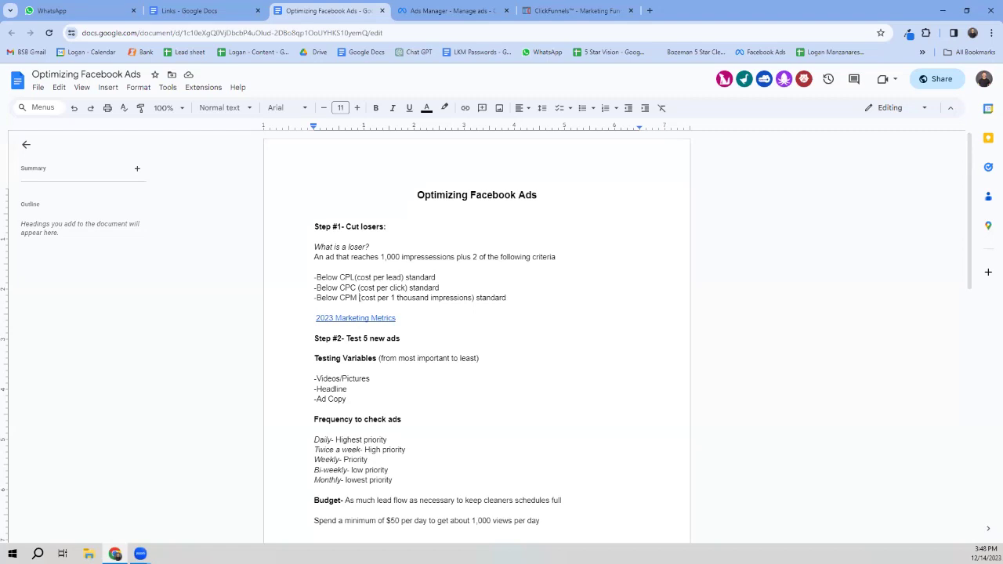
Step: Open the linked 2023 Marketing Metrics spreadsheet and look across the monthly ad figures
{"action": "left_click", "coordinate": [355, 318]}
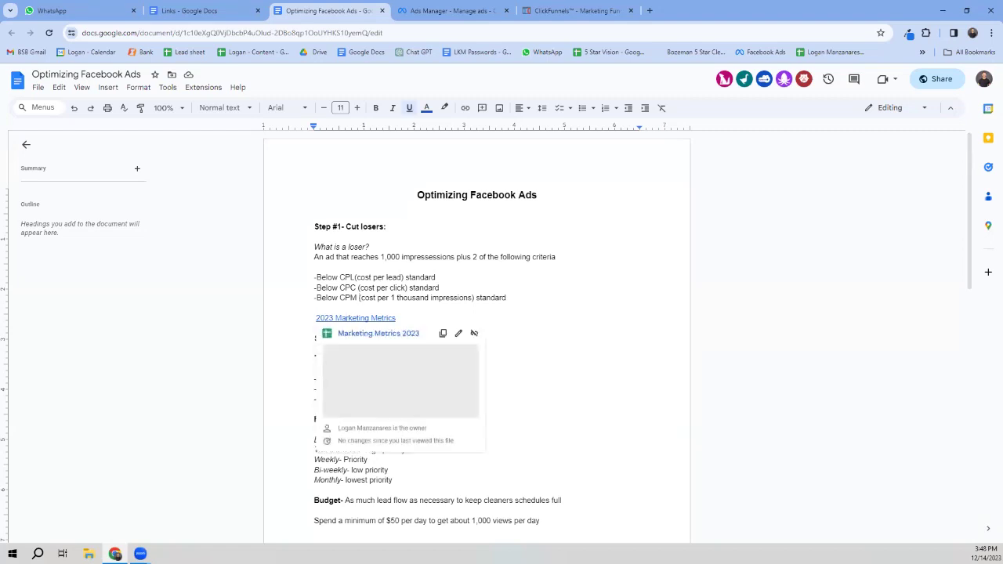
{"action": "left_click", "coordinate": [378, 333]}
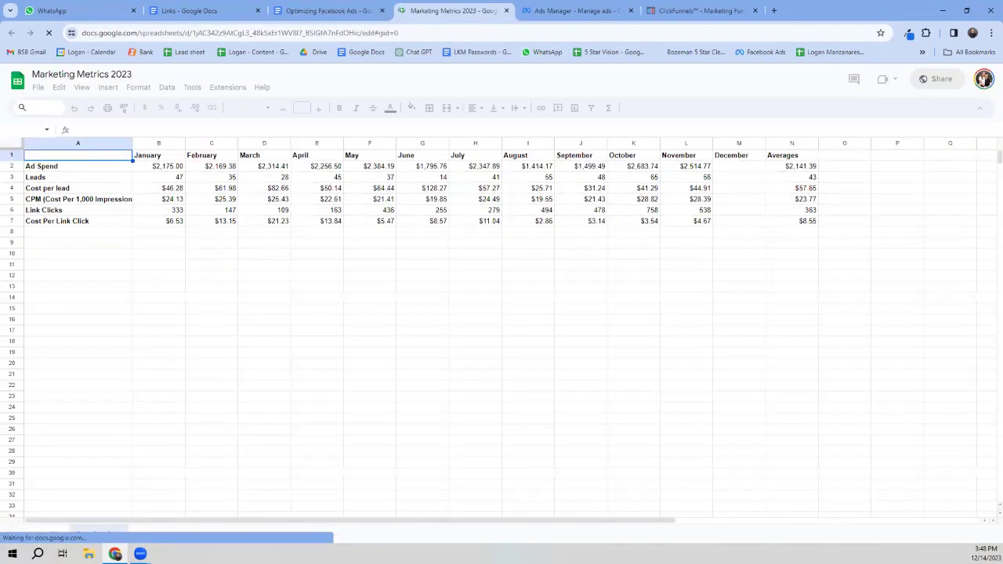
{"action": "key", "text": "Right"}
{"action": "key", "text": "Right"}
{"action": "key", "text": "Right"}
{"action": "key", "text": "Right"}
{"action": "key", "text": "Right"}
{"action": "key", "text": "Right"}
{"action": "key", "text": "Right"}
{"action": "key", "text": "Right"}
{"action": "key", "text": "Right"}
{"action": "key", "text": "Right"}
{"action": "key", "text": "Right"}
{"action": "key", "text": "Right"}
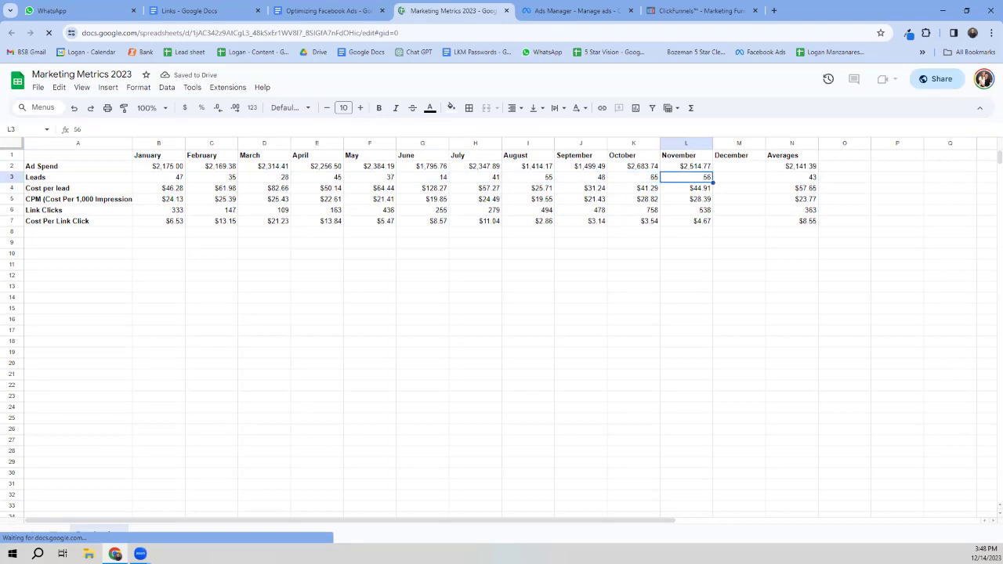
Step: Review the yearly averages for cost per lead, CPM, link clicks and cost per link click
{"action": "left_click", "coordinate": [792, 188]}
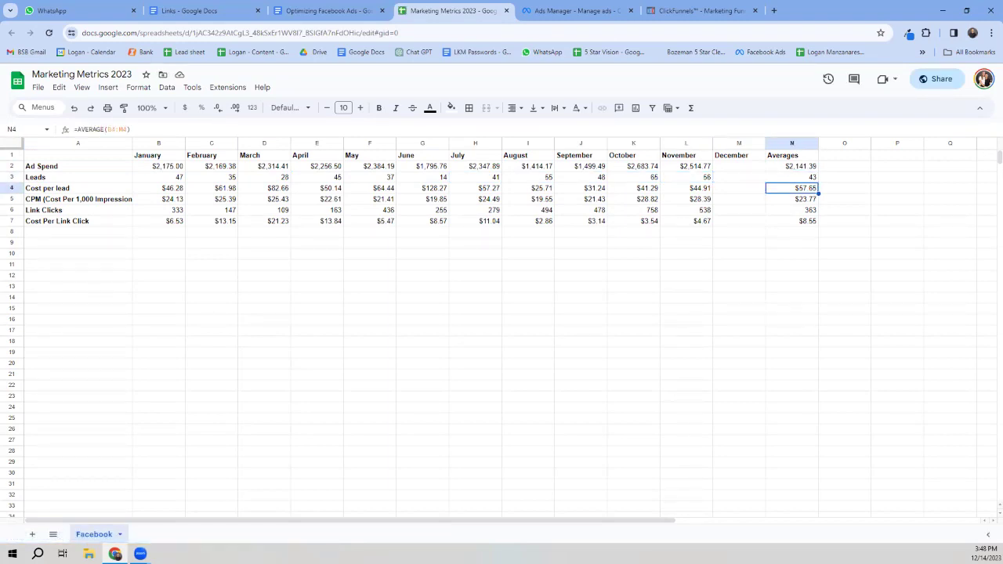
{"action": "left_click", "coordinate": [791, 199]}
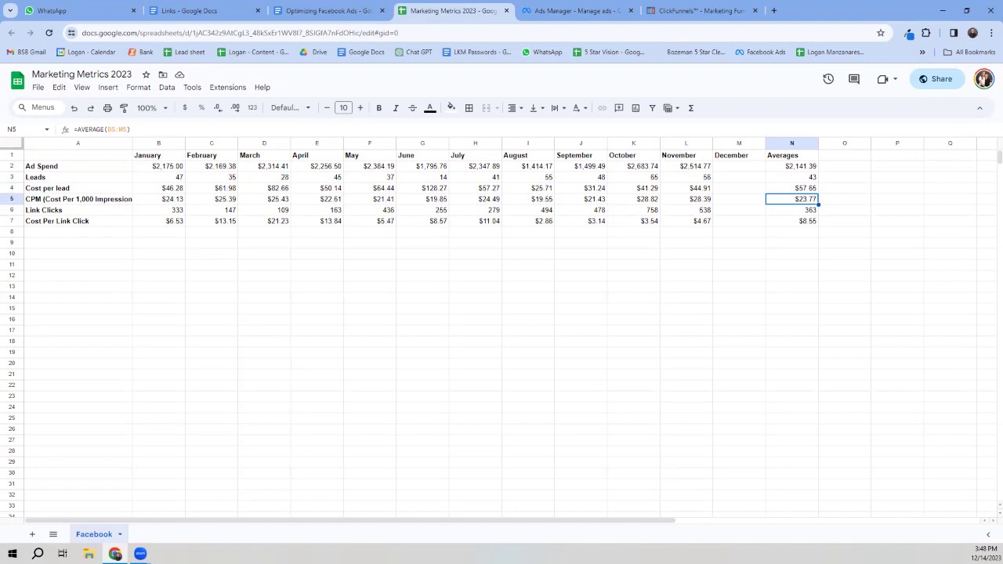
{"action": "left_click", "coordinate": [791, 210]}
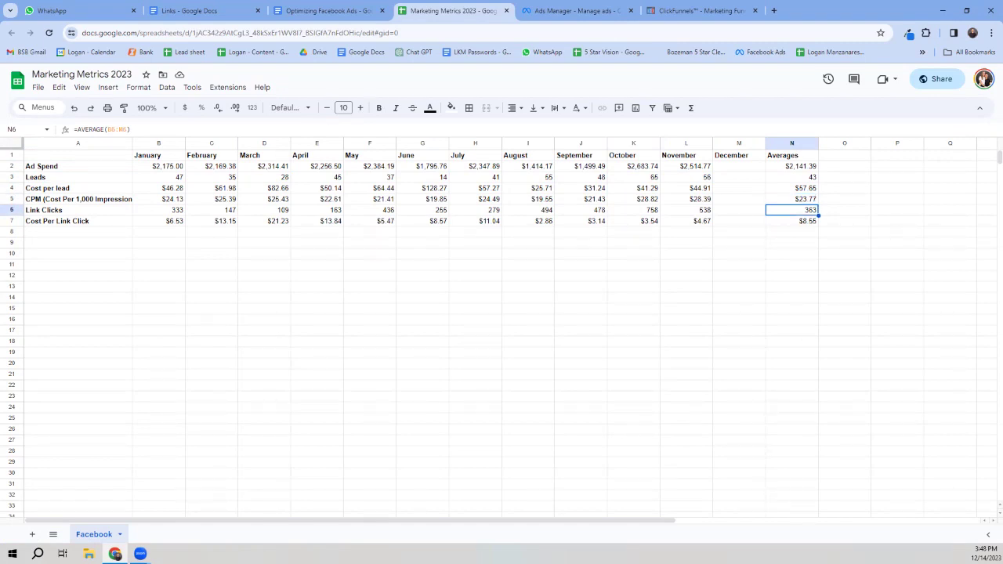
{"action": "left_click", "coordinate": [791, 221]}
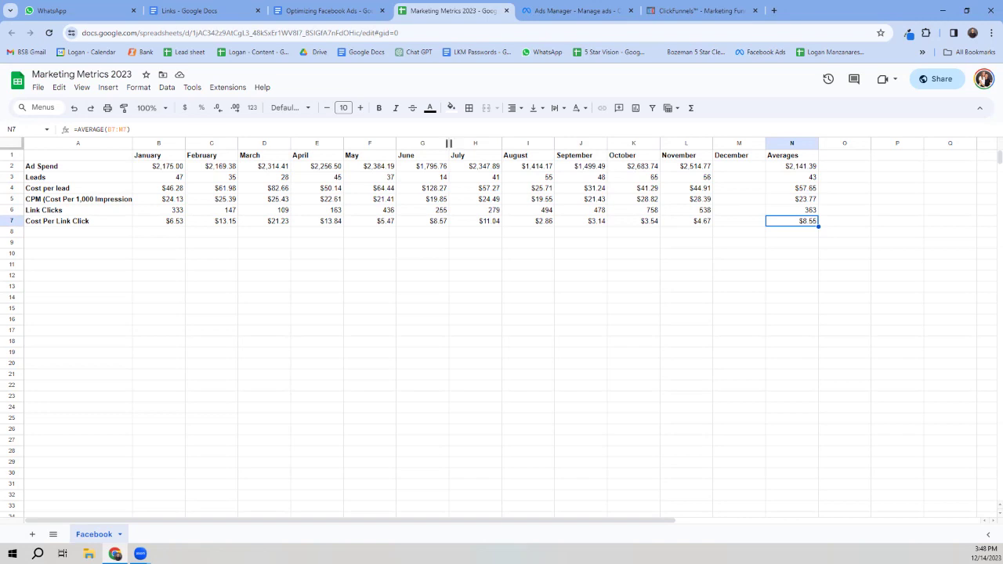
Step: Return to the Optimizing Facebook Ads document and review the Step #1 criteria for a losing ad
{"action": "left_click", "coordinate": [329, 11]}
{"action": "left_click", "coordinate": [408, 287]}
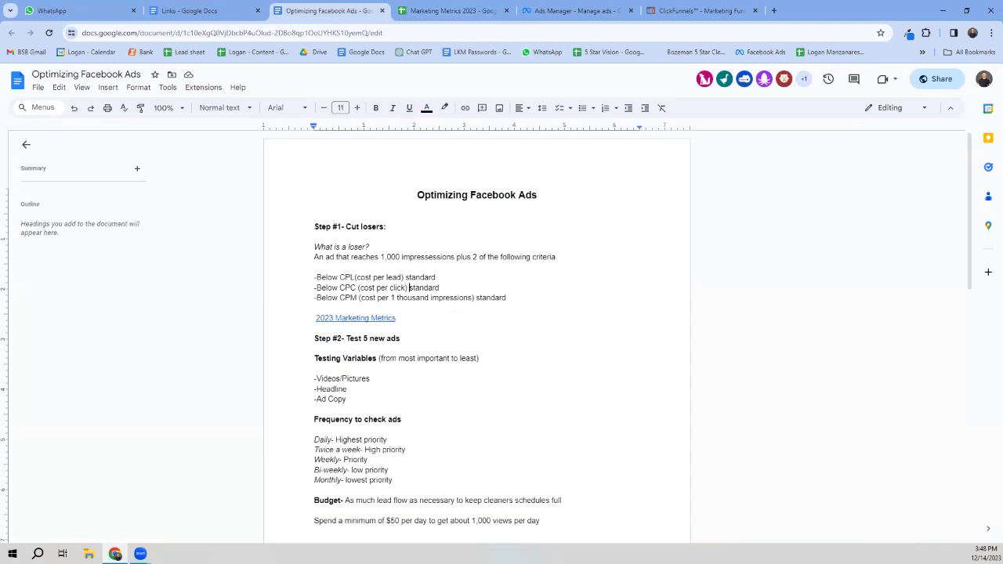
{"action": "left_click_drag", "start_coordinate": [313, 256], "coordinate": [470, 257]}
{"action": "left_click_drag", "start_coordinate": [314, 277], "coordinate": [507, 298]}
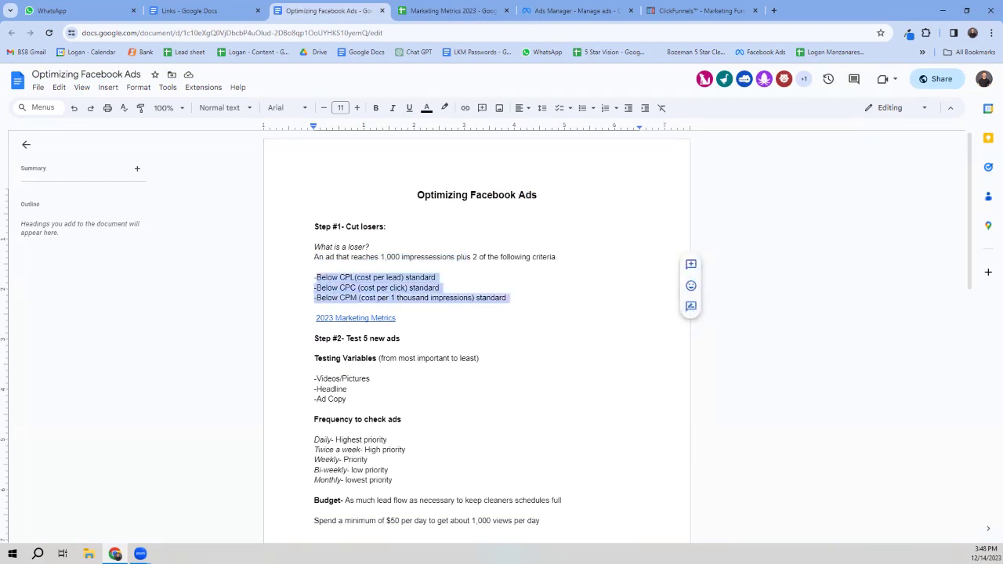
{"action": "left_click", "coordinate": [314, 308]}
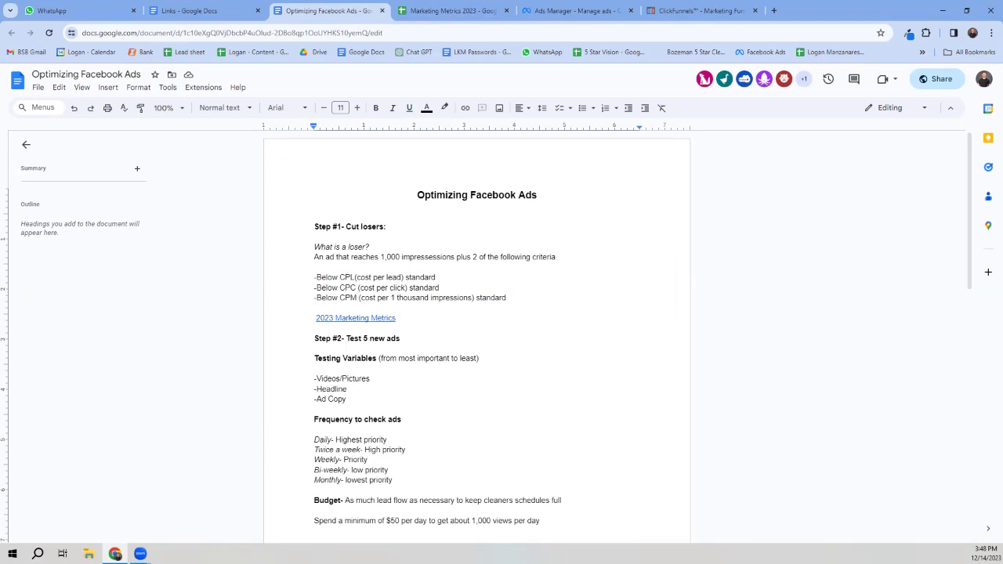
{"action": "left_click", "coordinate": [432, 298]}
Step: Read through Step #2 of the document and highlight the instruction "Test 5 new ads"
{"action": "left_click", "coordinate": [314, 328]}
{"action": "key", "text": "Down"}
{"action": "key", "text": "Down"}
{"action": "key", "text": "Down"}
{"action": "key", "text": "Down"}
{"action": "key", "text": "Down"}
{"action": "key", "text": "Down"}
{"action": "key", "text": "Down"}
{"action": "key", "text": "Down"}
{"action": "key", "text": "Down"}
{"action": "key", "text": "Down"}
{"action": "key", "text": "Down"}
{"action": "key", "text": "Down"}
{"action": "key", "text": "Down"}
{"action": "key", "text": "Down"}
{"action": "key", "text": "Down"}
{"action": "key", "text": "Down"}
{"action": "key", "text": "Down"}
{"action": "key", "text": "Down"}
{"action": "triple_click", "coordinate": [357, 337]}
{"action": "left_click", "coordinate": [379, 297]}
{"action": "key", "text": "ctrl+shift+Left"}
{"action": "key", "text": "ctrl+shift+Left"}
{"action": "key", "text": "ctrl+shift+Left"}
{"action": "key", "text": "ctrl+shift+Left"}
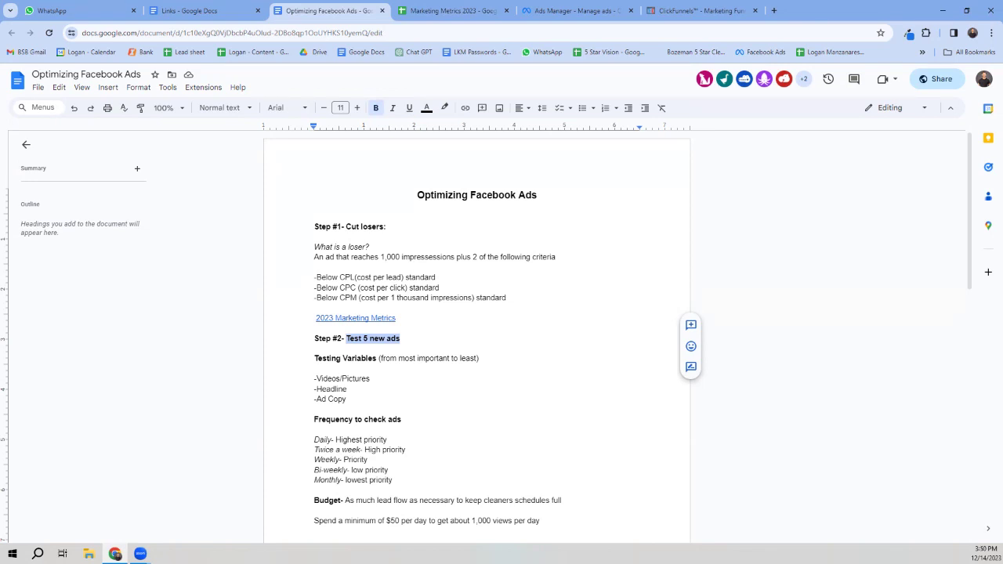
{"action": "left_click", "coordinate": [315, 348]}
{"action": "left_click_drag", "start_coordinate": [400, 339], "coordinate": [346, 339]}
{"action": "left_click", "coordinate": [400, 337]}
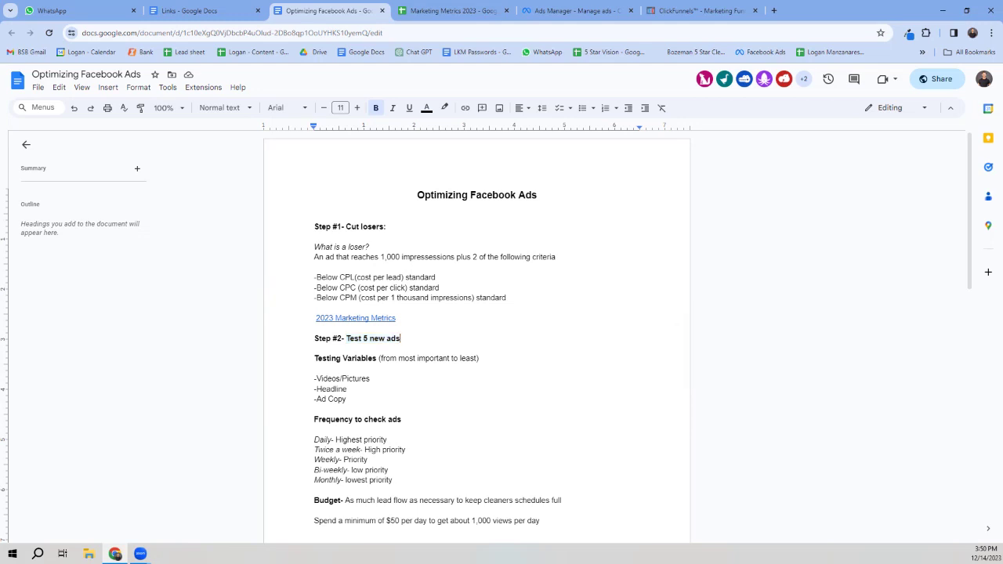
Step: Review the Testing Variables heading and highlight its list of videos/pictures, headline and ad copy
{"action": "key", "text": "Down"}
{"action": "key", "text": "Down"}
{"action": "key", "text": "Down"}
{"action": "key", "text": "Down"}
{"action": "key", "text": "Down"}
{"action": "key", "text": "Down"}
{"action": "key", "text": "Down"}
{"action": "key", "text": "Down"}
{"action": "key", "text": "Down"}
{"action": "key", "text": "Down"}
{"action": "key", "text": "Down"}
{"action": "key", "text": "Down"}
{"action": "left_click_drag", "start_coordinate": [314, 357], "coordinate": [479, 358]}
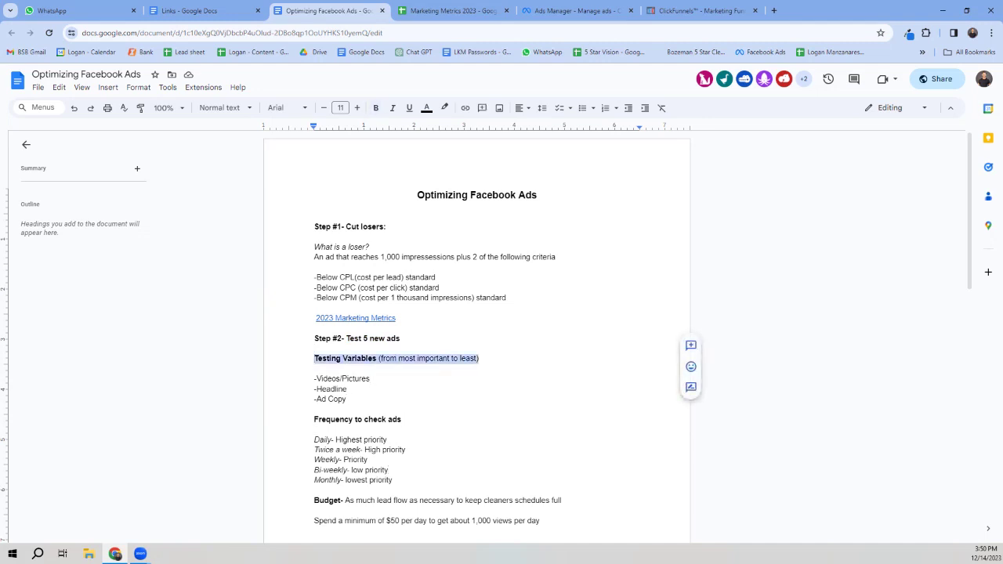
{"action": "left_click", "coordinate": [314, 369]}
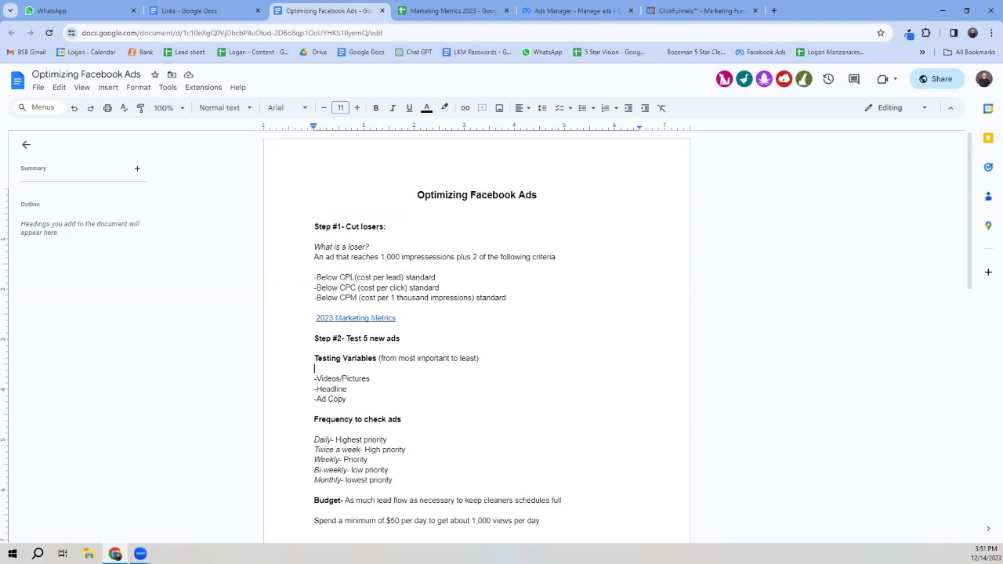
{"action": "left_click_drag", "start_coordinate": [314, 338], "coordinate": [315, 378]}
{"action": "left_click", "coordinate": [347, 399]}
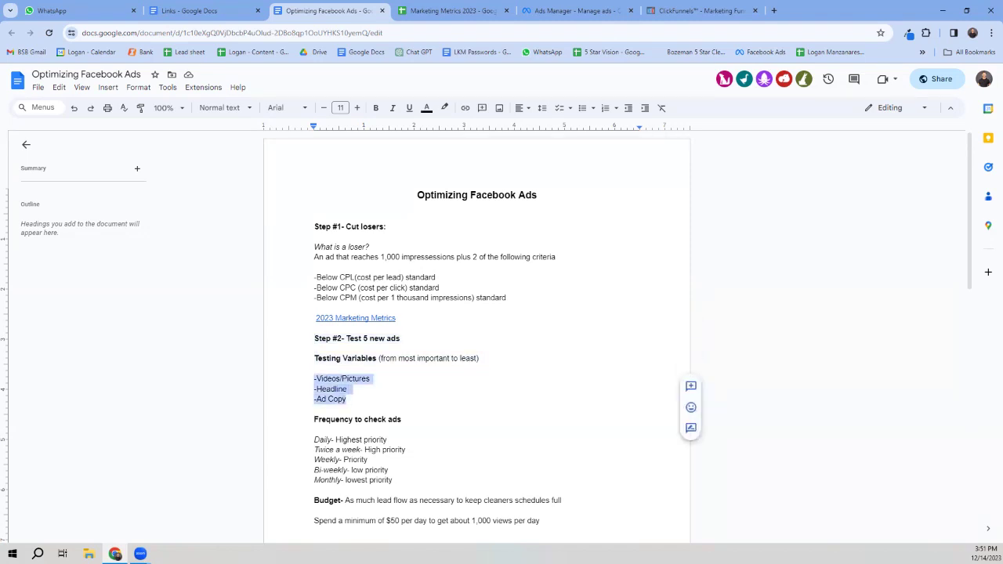
Step: Examine the "Frequency to check ads" list, highlighting its daily, twice a week, weekly and bi-weekly entries
{"action": "key", "text": "Down"}
{"action": "key", "text": "Down"}
{"action": "key", "text": "Down"}
{"action": "key", "text": "Down"}
{"action": "key", "text": "Down"}
{"action": "key", "text": "Down"}
{"action": "key", "text": "Down"}
{"action": "key", "text": "Down"}
{"action": "key", "text": "Down"}
{"action": "key", "text": "Down"}
{"action": "key", "text": "Down"}
{"action": "key", "text": "Down"}
{"action": "key", "text": "Down"}
{"action": "key", "text": "Down"}
{"action": "key", "text": "Down"}
{"action": "key", "text": "Down"}
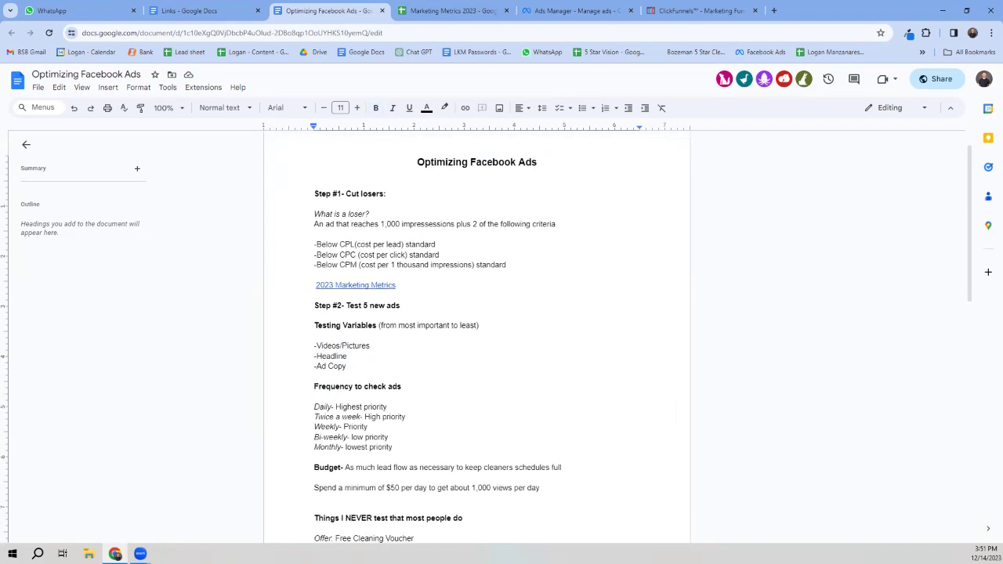
{"action": "left_click_drag", "start_coordinate": [314, 407], "coordinate": [316, 417]}
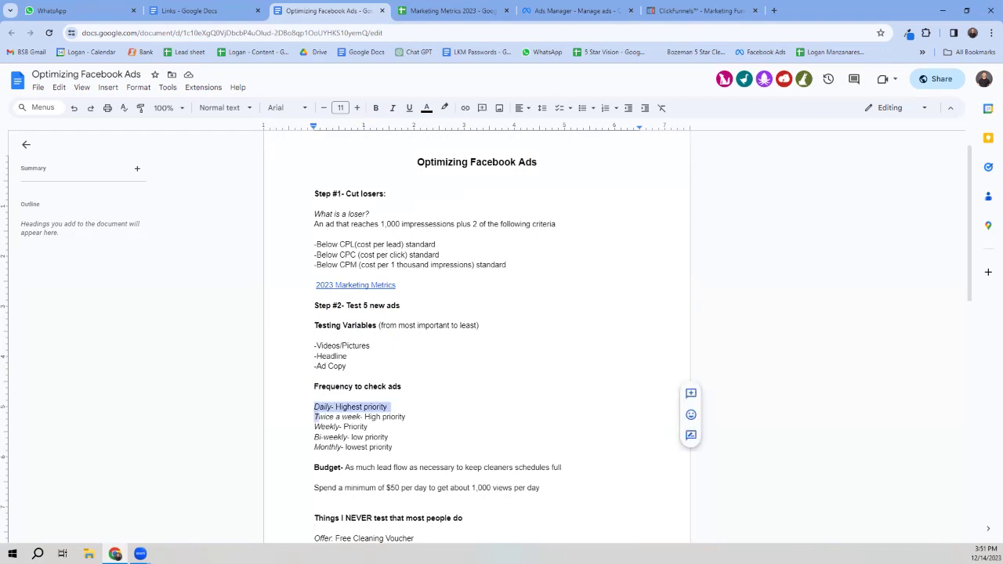
{"action": "left_click", "coordinate": [314, 446]}
{"action": "left_click_drag", "start_coordinate": [314, 437], "coordinate": [349, 437]}
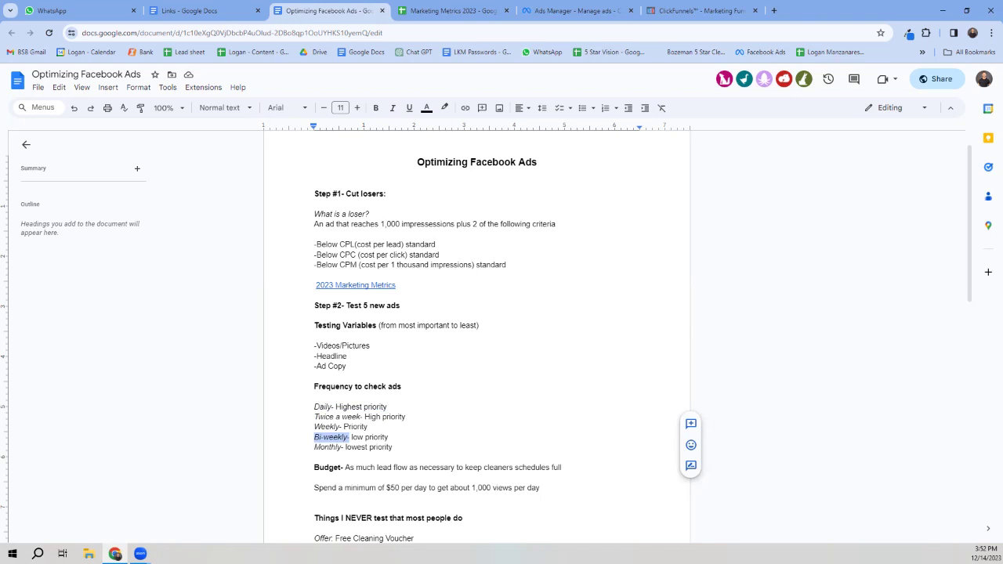
{"action": "left_click_drag", "start_coordinate": [314, 406], "coordinate": [386, 406]}
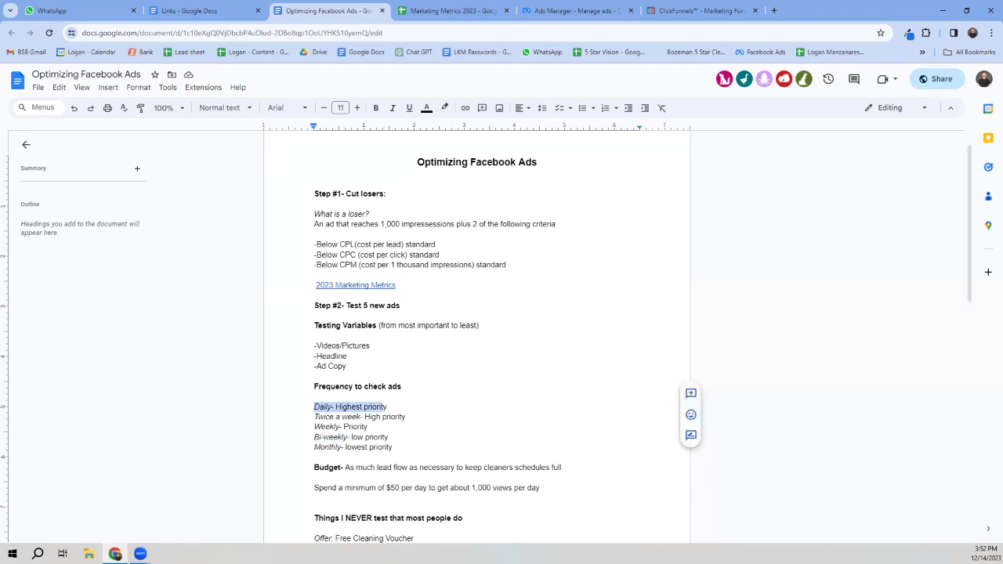
{"action": "left_click_drag", "start_coordinate": [315, 416], "coordinate": [405, 417]}
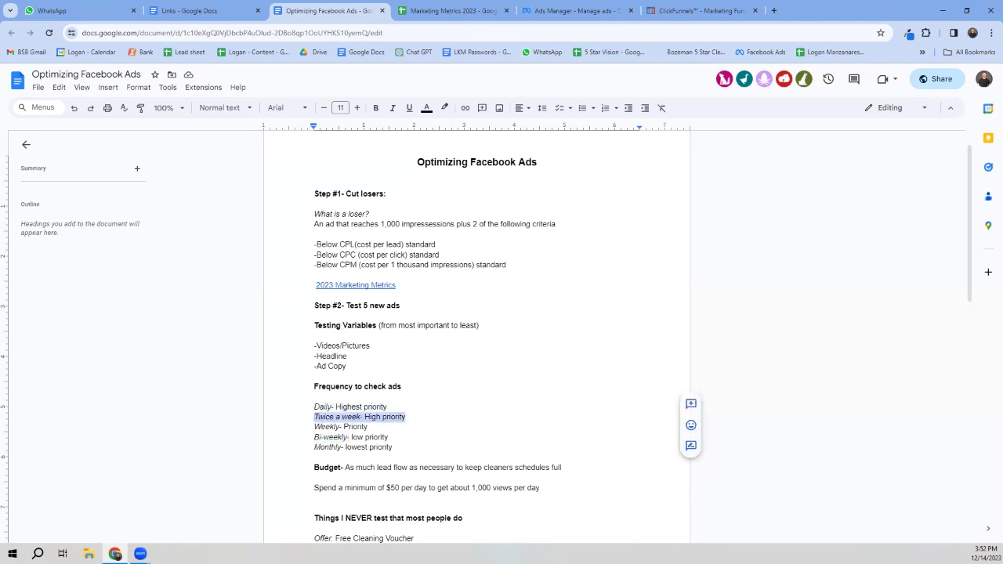
{"action": "left_click_drag", "start_coordinate": [314, 406], "coordinate": [388, 406]}
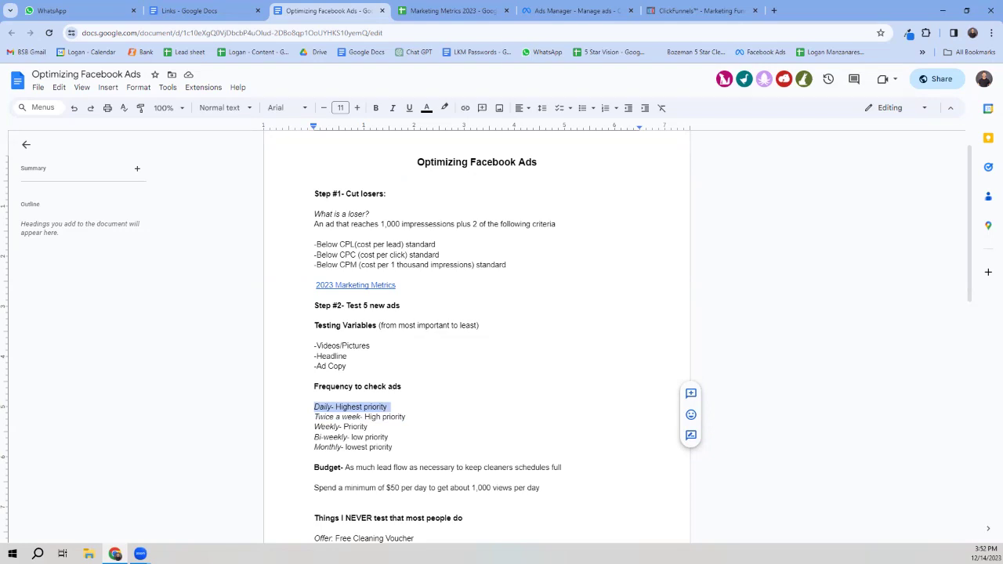
{"action": "left_click_drag", "start_coordinate": [314, 416], "coordinate": [405, 416]}
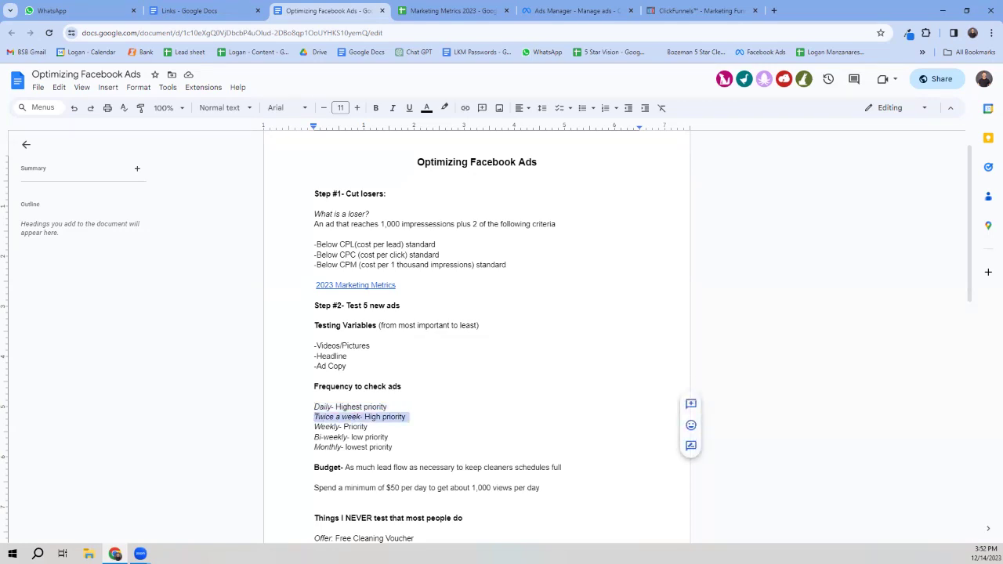
{"action": "left_click", "coordinate": [321, 427]}
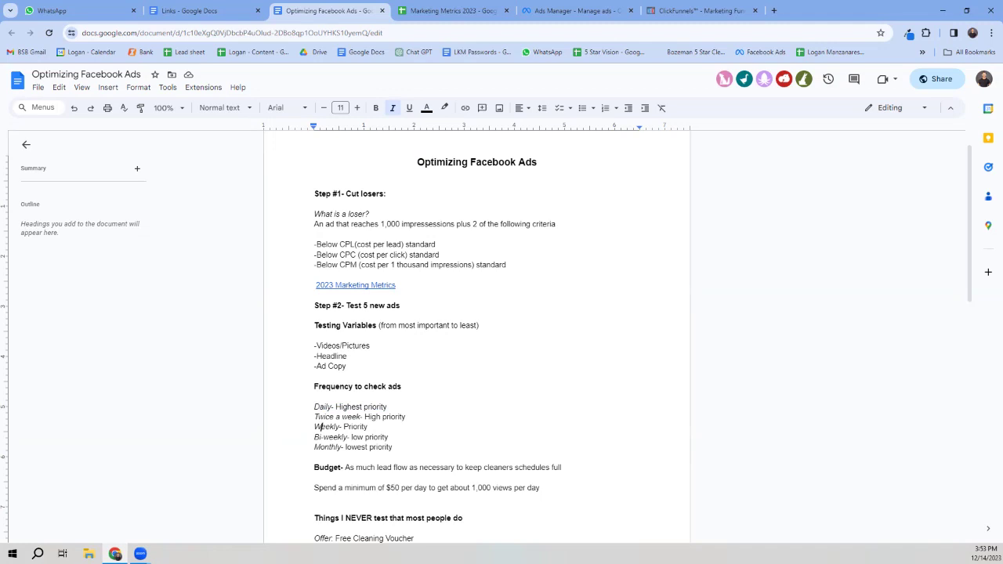
{"action": "key", "text": "Home"}
{"action": "key", "text": "shift+End"}
Step: Move on to the Budget section and review its lead flow advice and minimum daily spend line
{"action": "key", "text": "Down"}
{"action": "key", "text": "Down"}
{"action": "key", "text": "Down"}
{"action": "key", "text": "Down"}
{"action": "key", "text": "Down"}
{"action": "key", "text": "Down"}
{"action": "key", "text": "Down"}
{"action": "key", "text": "Down"}
{"action": "key", "text": "Down"}
{"action": "key", "text": "Down"}
{"action": "key", "text": "Down"}
{"action": "key", "text": "Down"}
{"action": "key", "text": "Down"}
{"action": "key", "text": "Down"}
{"action": "key", "text": "Down"}
{"action": "key", "text": "Down"}
{"action": "key", "text": "Down"}
{"action": "key", "text": "Down"}
{"action": "left_click", "coordinate": [314, 415]}
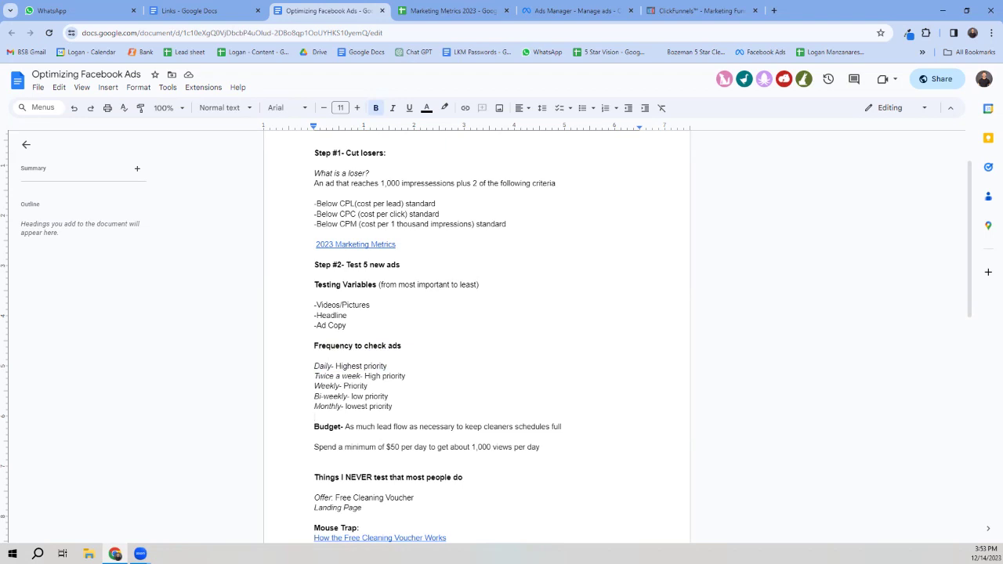
{"action": "left_click", "coordinate": [314, 447]}
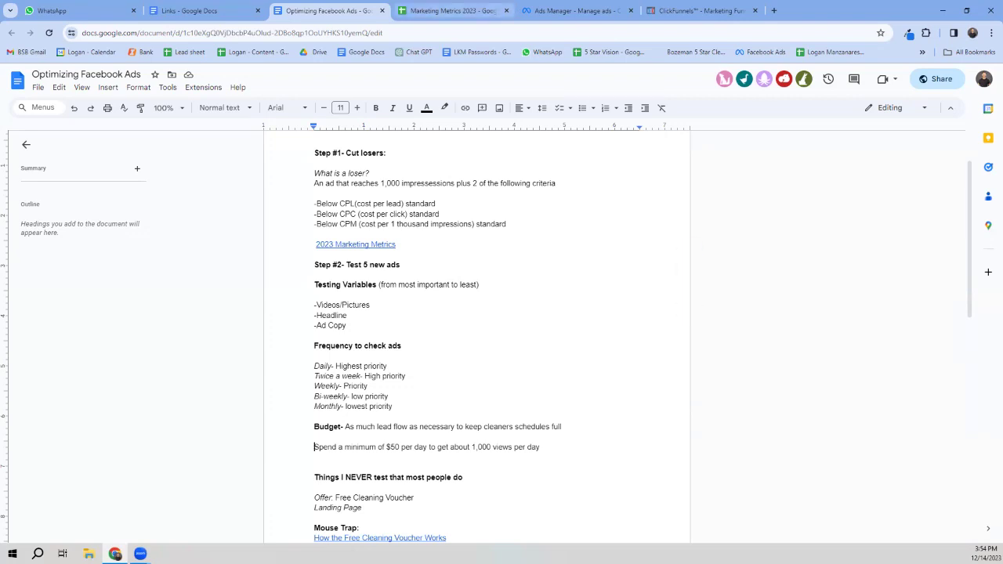
Step: Check the average CPM (Cost Per 1,000 Impression) in the Marketing Metrics 2023 spreadsheet
{"action": "left_click", "coordinate": [451, 10]}
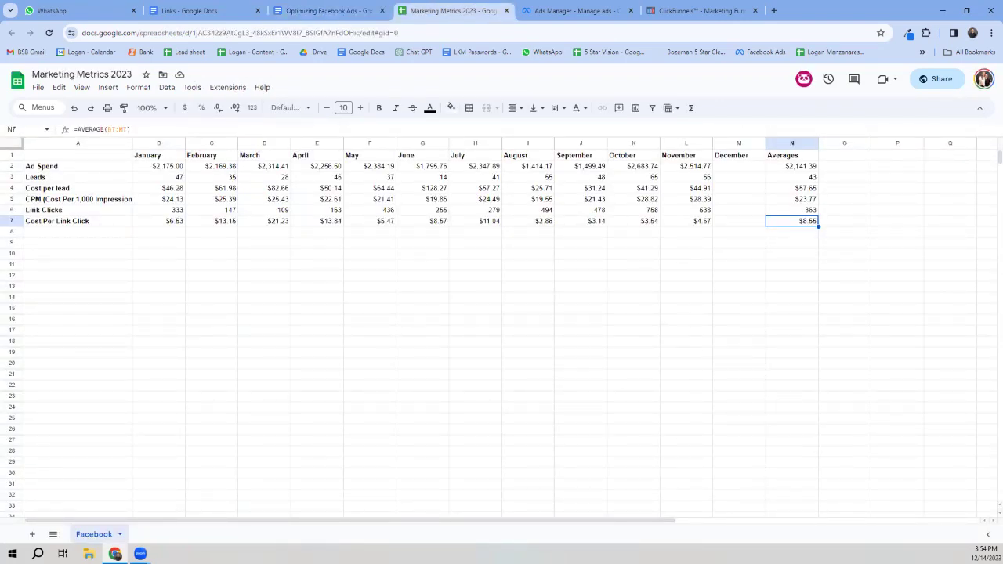
{"action": "left_click", "coordinate": [78, 199]}
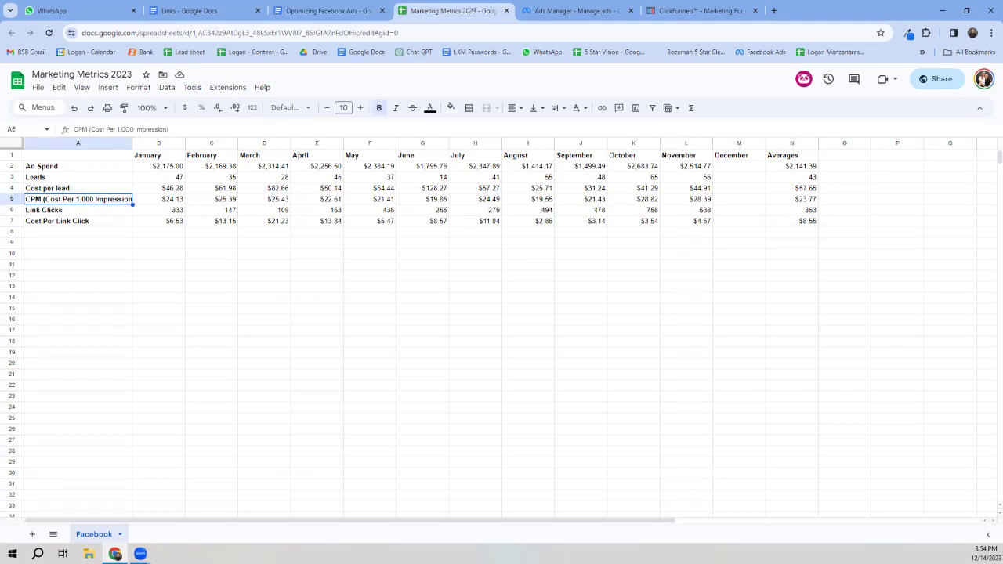
{"action": "left_click", "coordinate": [792, 199]}
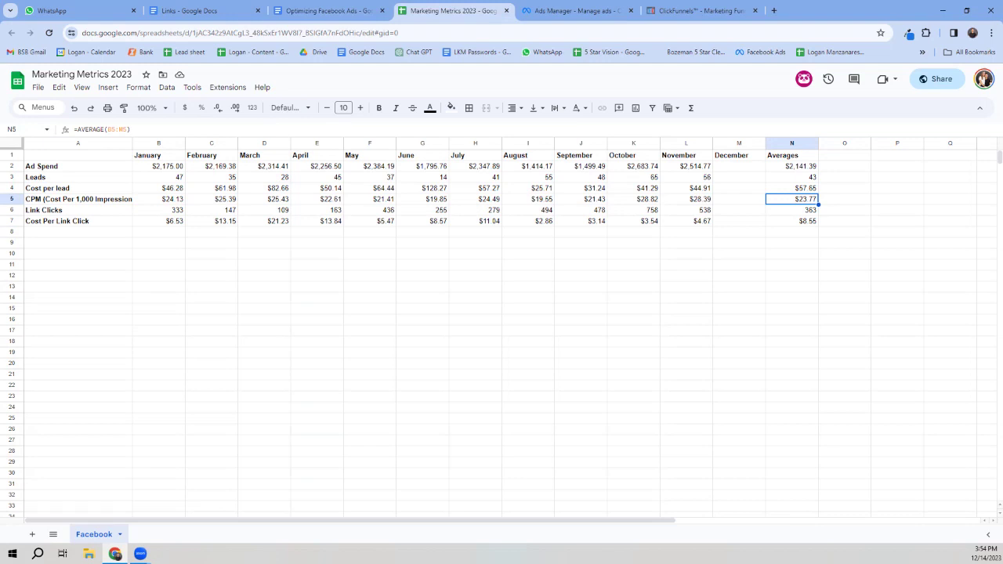
Step: Back in the Optimizing Facebook Ads document, change the views per day in the minimum spend line to 2,000
{"action": "key", "text": "ctrl+shift+Tab"}
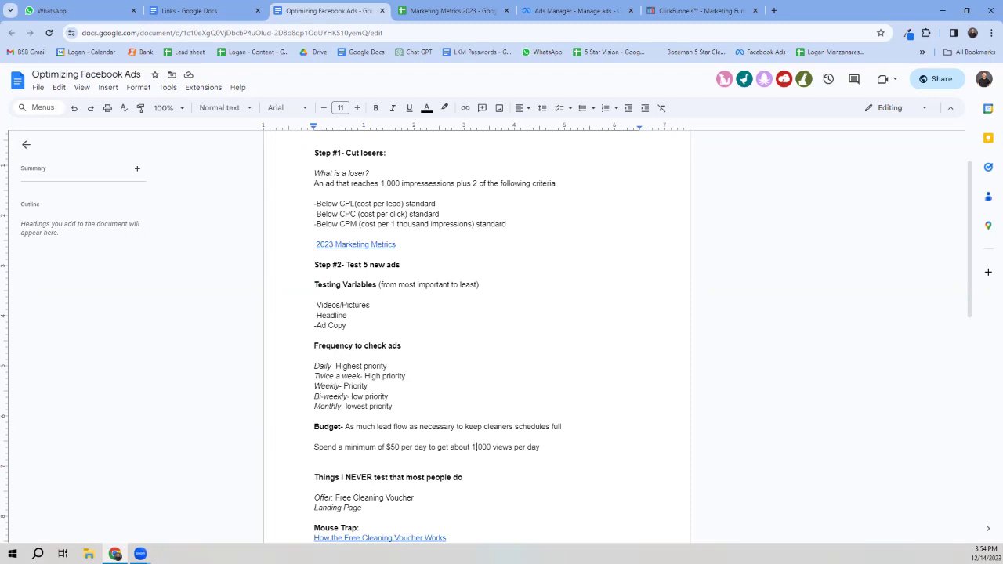
{"action": "key", "text": "BackSpace"}
{"action": "type", "text": "2"}
Step: Review the section "Things I NEVER test that most people do" and highlight its heading
{"action": "key", "text": "Down"}
{"action": "key", "text": "Down"}
{"action": "key", "text": "Down"}
{"action": "key", "text": "Down"}
{"action": "key", "text": "Down"}
{"action": "key", "text": "Down"}
{"action": "key", "text": "End"}
{"action": "key", "text": "Down"}
{"action": "key", "text": "Down"}
{"action": "key", "text": "Down"}
{"action": "key", "text": "Down"}
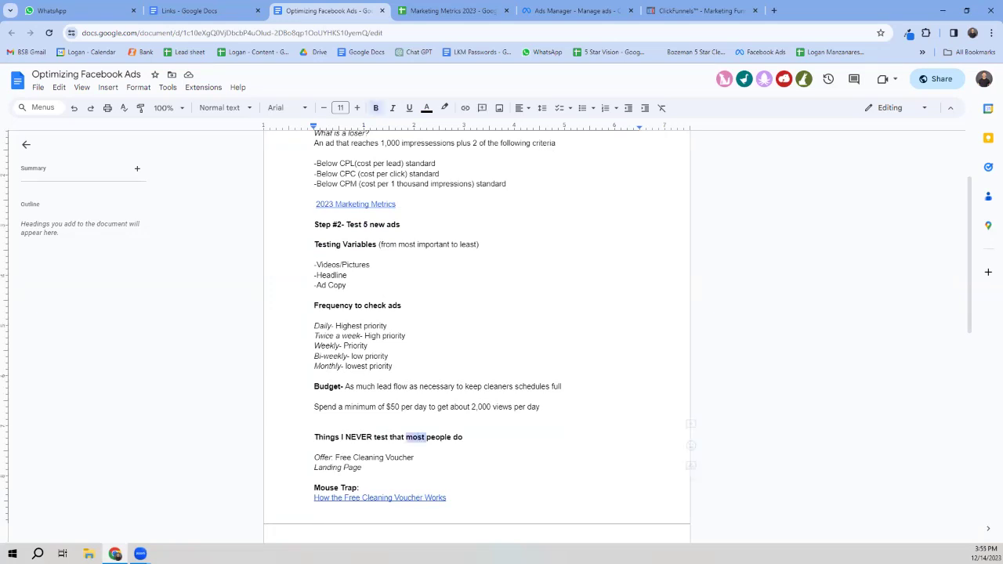
{"action": "triple_click", "coordinate": [416, 437]}
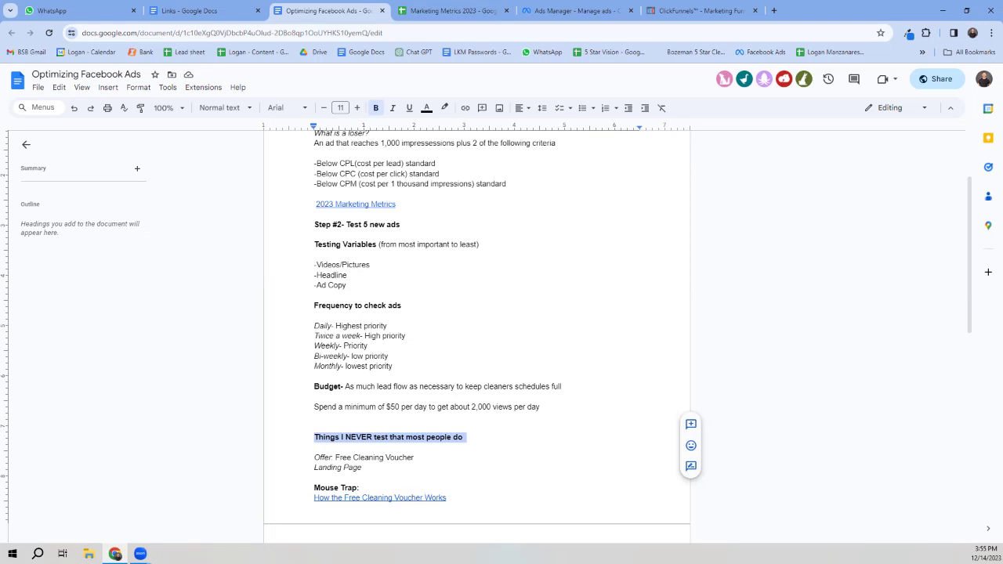
{"action": "left_click", "coordinate": [314, 447]}
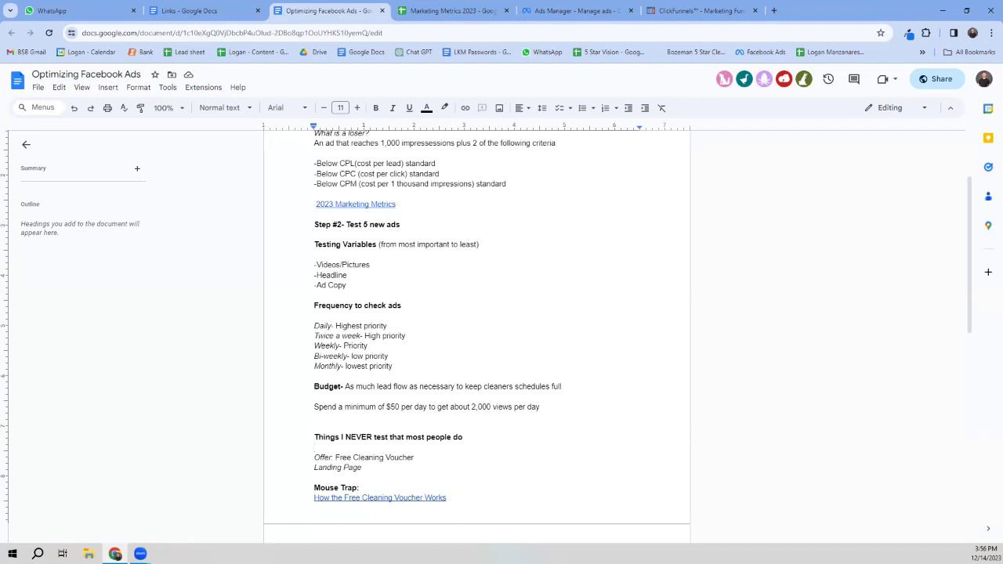
Step: Look at the Landing Page entry and the Mouse Trap heading that follows it
{"action": "left_click", "coordinate": [338, 467]}
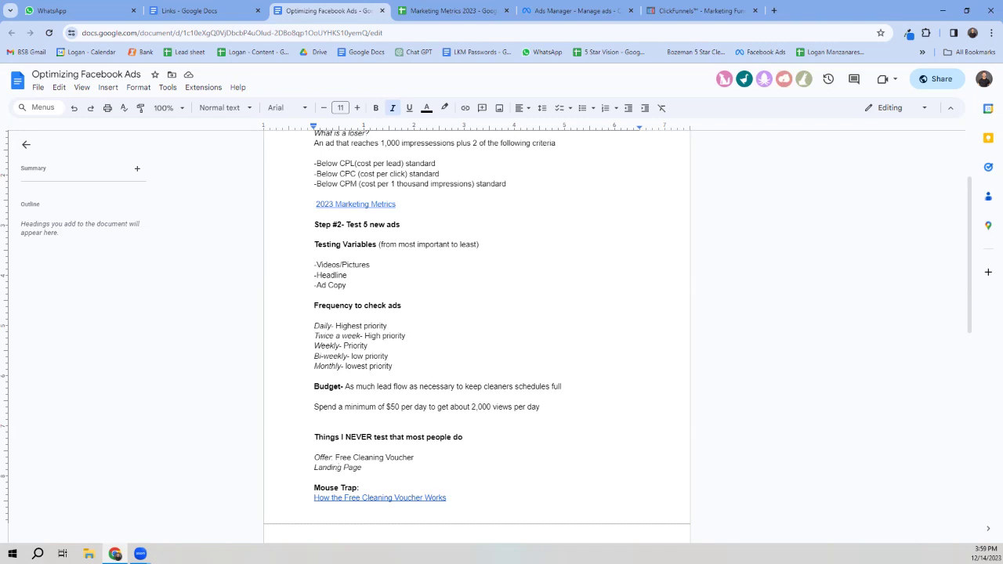
{"action": "key", "text": "ctrl+shift+Left"}
{"action": "key", "text": "ctrl+shift+Left"}
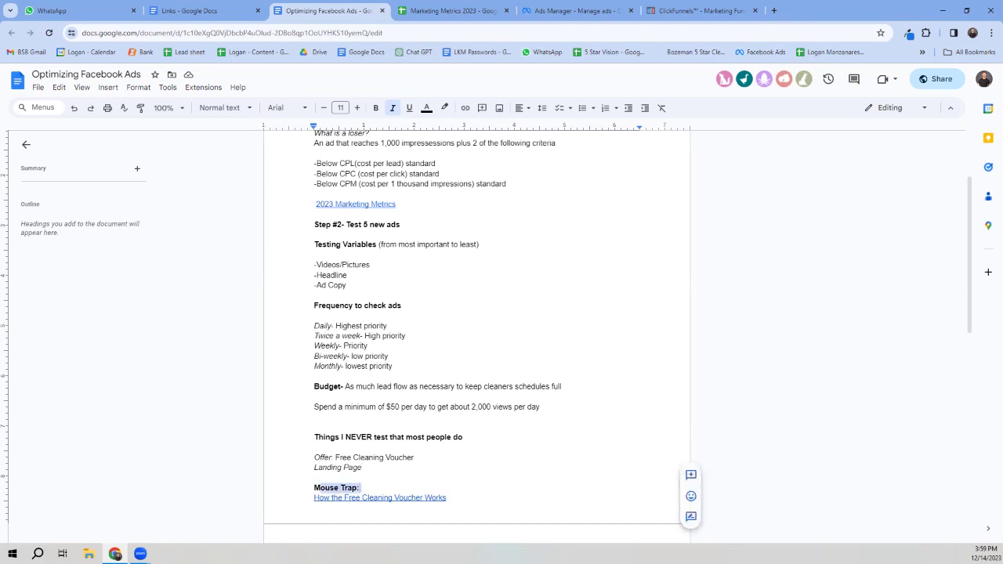
{"action": "left_click", "coordinate": [314, 477]}
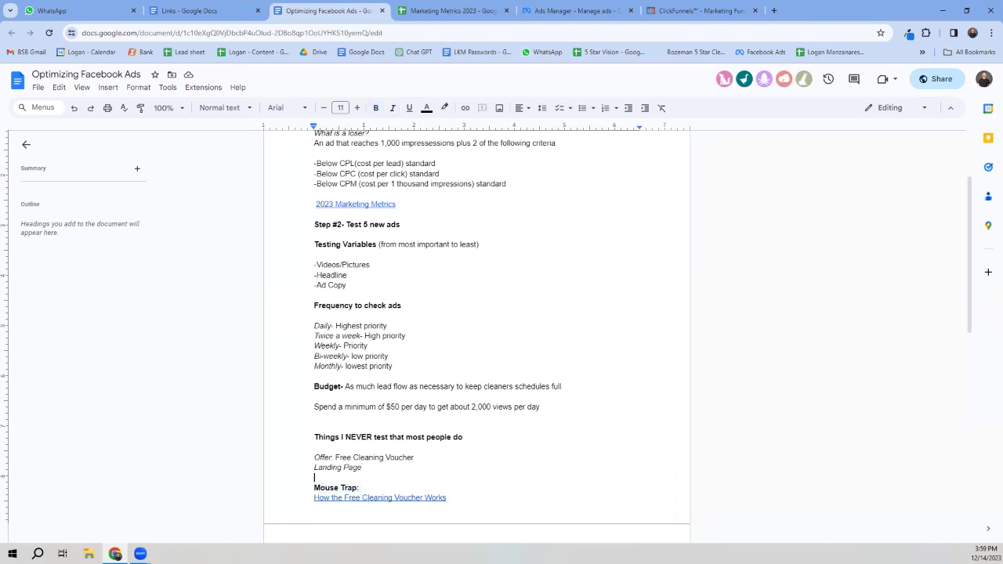
Step: Open the linked document on how the free cleaning voucher works, read Levels 1 to 4 and highlight the closing sentence about fulfilling the voucher
{"action": "left_click_drag", "start_coordinate": [335, 457], "coordinate": [418, 457]}
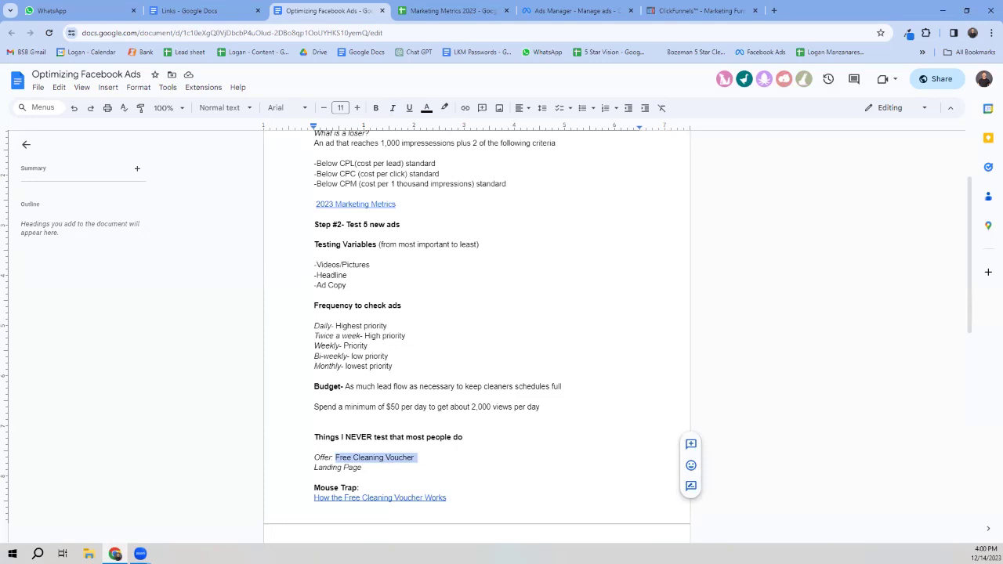
{"action": "left_click", "coordinate": [380, 497]}
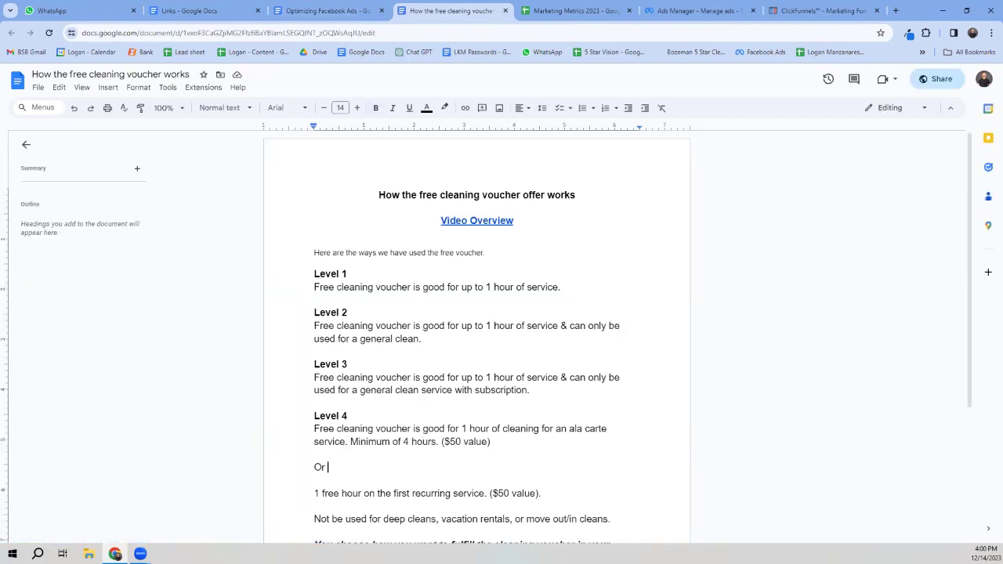
{"action": "key", "text": "Down"}
{"action": "key", "text": "Down"}
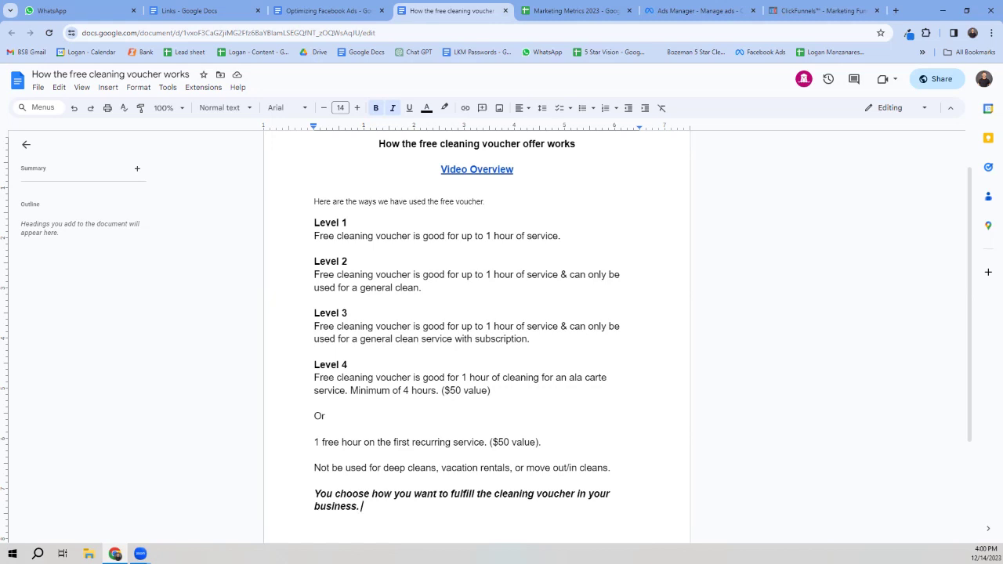
{"action": "left_click", "coordinate": [333, 442]}
{"action": "triple_click", "coordinate": [362, 507]}
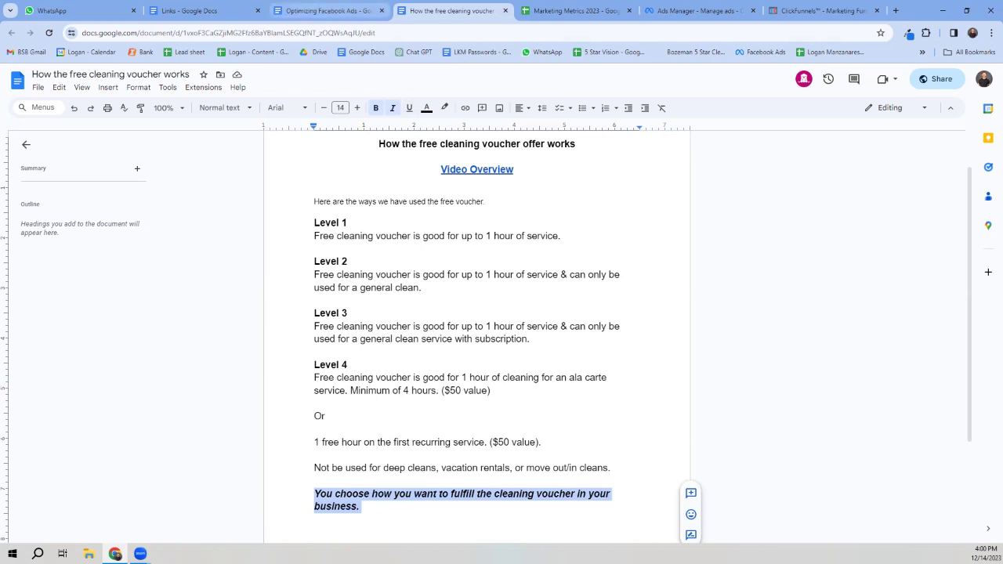
Step: Back in the Optimizing Facebook Ads document, highlight Pictures and Headline under Testing Variables, and the Offer and Landing Page lines
{"action": "mouse_move", "coordinate": [329, 11]}
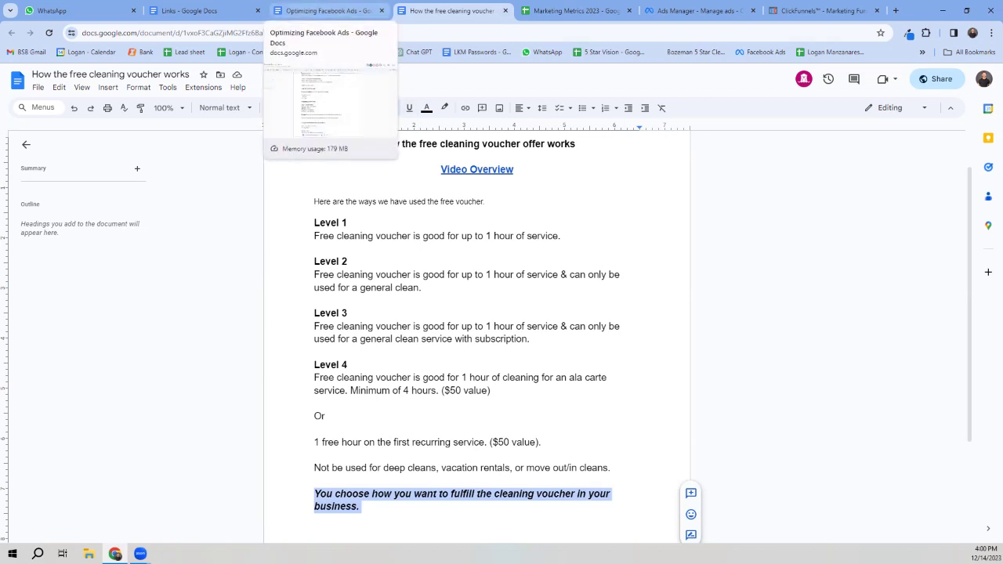
{"action": "left_click", "coordinate": [329, 11]}
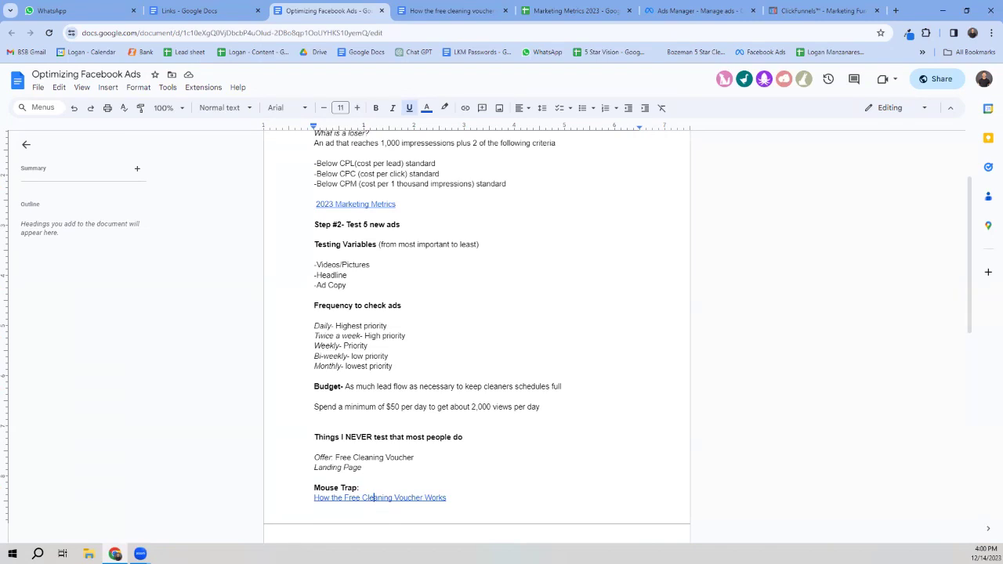
{"action": "double_click", "coordinate": [355, 264]}
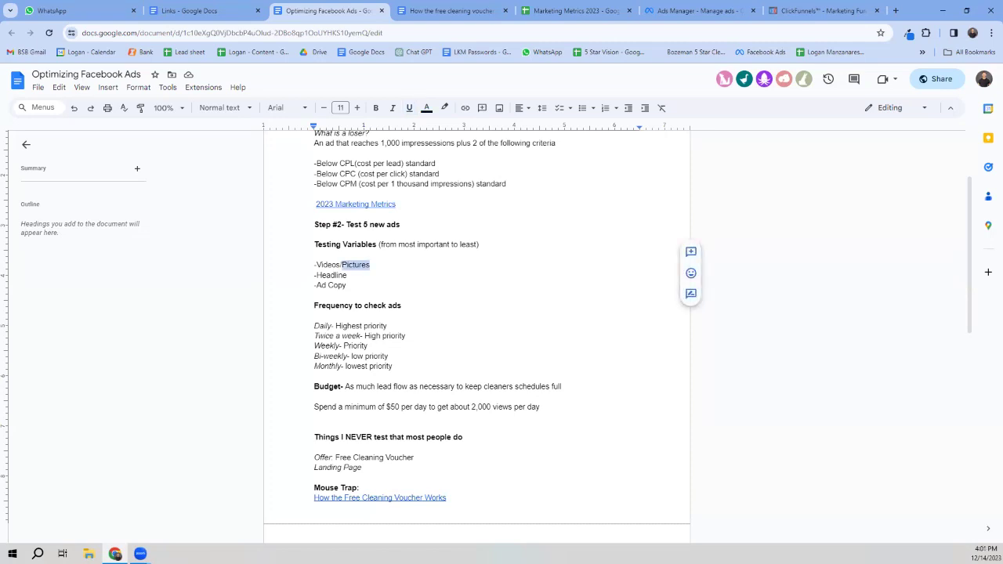
{"action": "left_click_drag", "start_coordinate": [347, 274], "coordinate": [317, 275]}
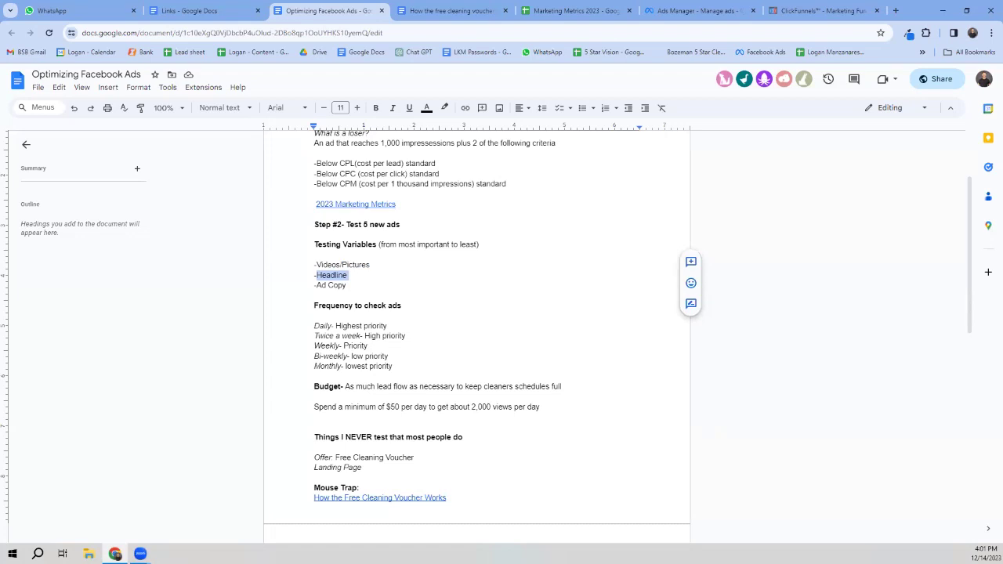
{"action": "left_click_drag", "start_coordinate": [361, 467], "coordinate": [314, 457]}
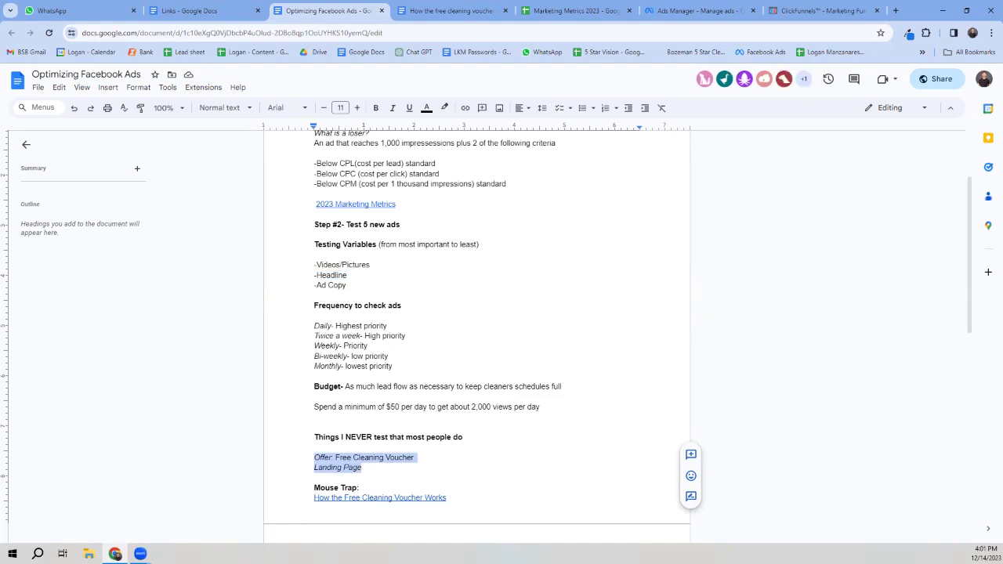
{"action": "left_click", "coordinate": [360, 487]}
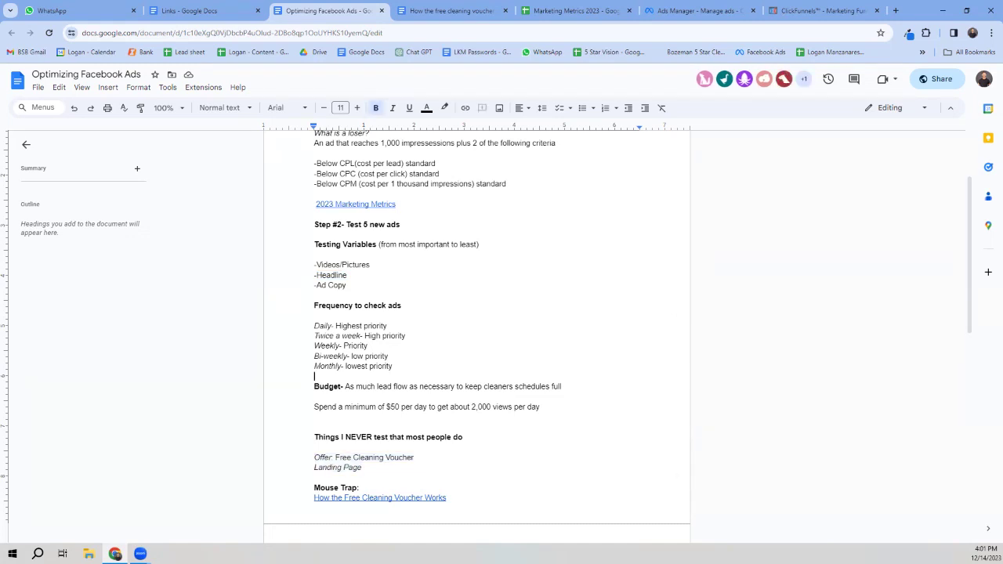
Step: Return to the title of the Optimizing Facebook Ads document to look over the guide from Step #1
{"action": "key", "text": "Up"}
{"action": "key", "text": "Up"}
{"action": "key", "text": "Up"}
{"action": "key", "text": "Up"}
{"action": "key", "text": "Up"}
{"action": "key", "text": "Up"}
{"action": "key", "text": "Up"}
{"action": "key", "text": "Up"}
{"action": "key", "text": "Up"}
{"action": "key", "text": "Up"}
{"action": "key", "text": "Up"}
{"action": "key", "text": "Up"}
{"action": "key", "text": "Up"}
{"action": "key", "text": "Up"}
{"action": "key", "text": "Up"}
{"action": "key", "text": "Up"}
{"action": "key", "text": "Up"}
{"action": "key", "text": "Up"}
{"action": "key", "text": "Up"}
{"action": "key", "text": "Up"}
{"action": "key", "text": "Up"}
{"action": "key", "text": "Up"}
{"action": "key", "text": "Up"}
{"action": "key", "text": "Up"}
{"action": "key", "text": "Up"}
{"action": "key", "text": "Up"}
{"action": "key", "text": "Up"}
{"action": "key", "text": "Up"}
{"action": "key", "text": "Up"}
{"action": "key", "text": "Up"}
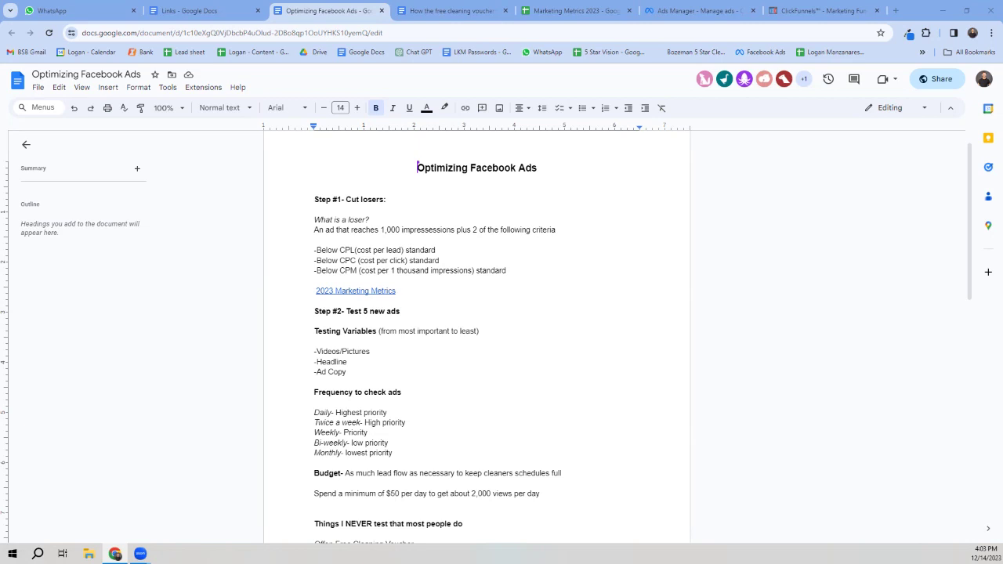
{"action": "left_click", "coordinate": [314, 179]}
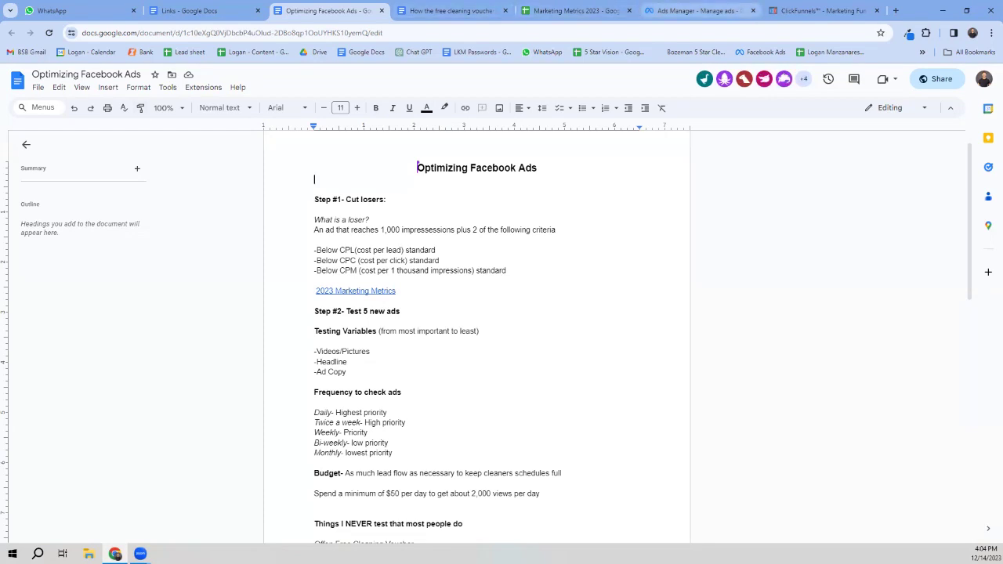
Step: Switch to Ads Manager, look through the ad account list, and open the ads in the Free Cleaning GHL 12/6/23 campaign's ad set of the same name
{"action": "left_click", "coordinate": [697, 10]}
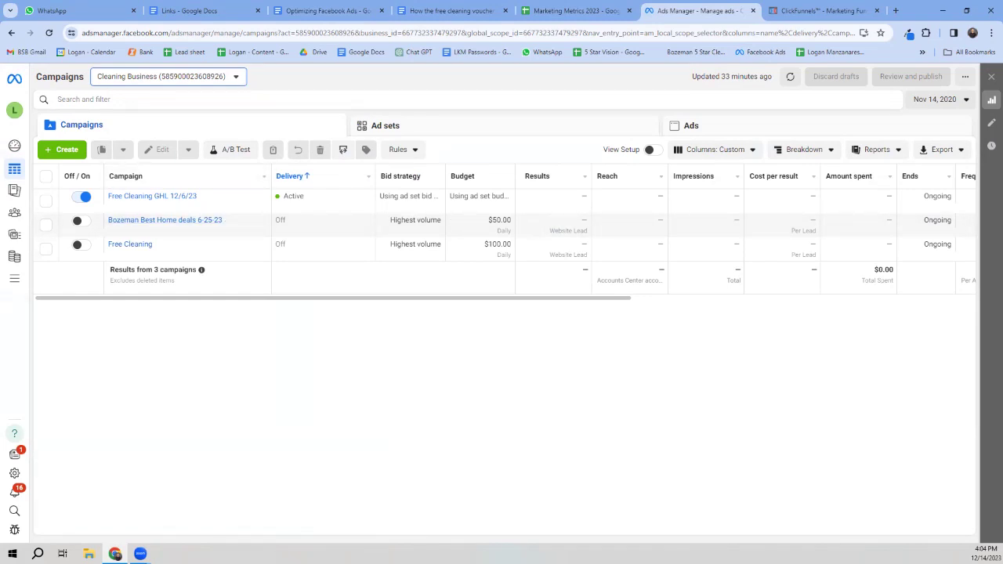
{"action": "left_click", "coordinate": [168, 76]}
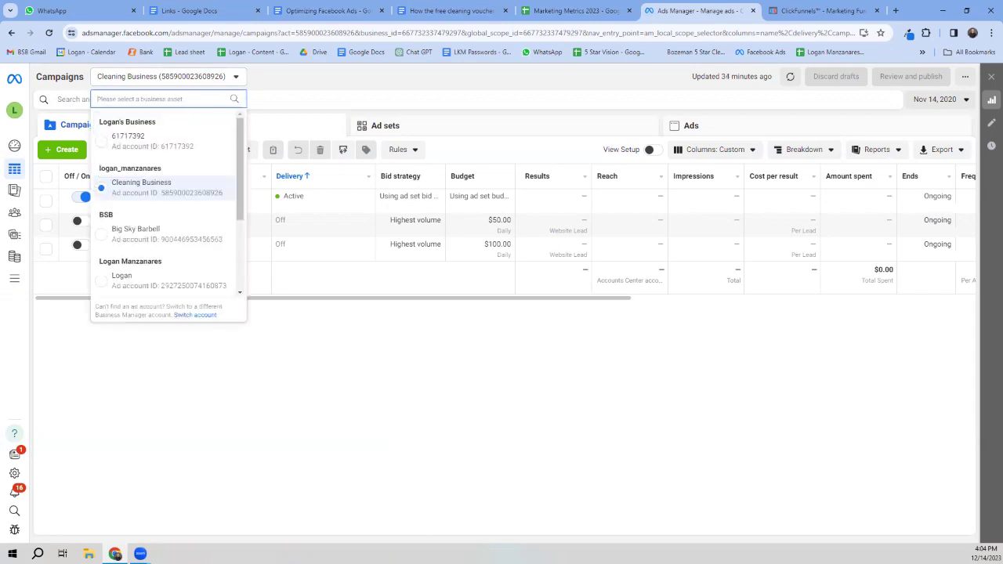
{"action": "scroll", "coordinate": [157, 198], "scroll_direction": "down", "scroll_amount": 3}
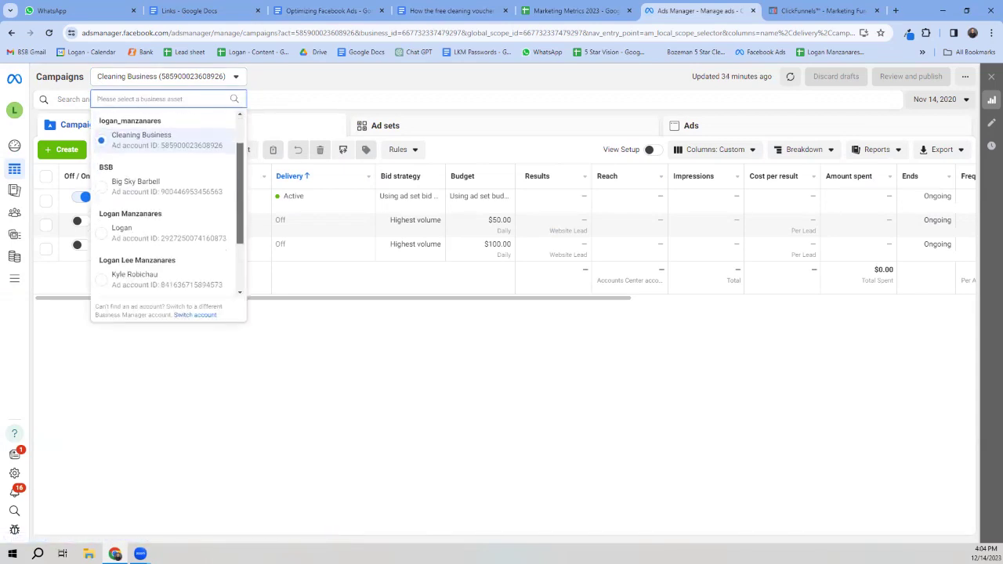
{"action": "scroll", "coordinate": [157, 198], "scroll_direction": "up", "scroll_amount": 3}
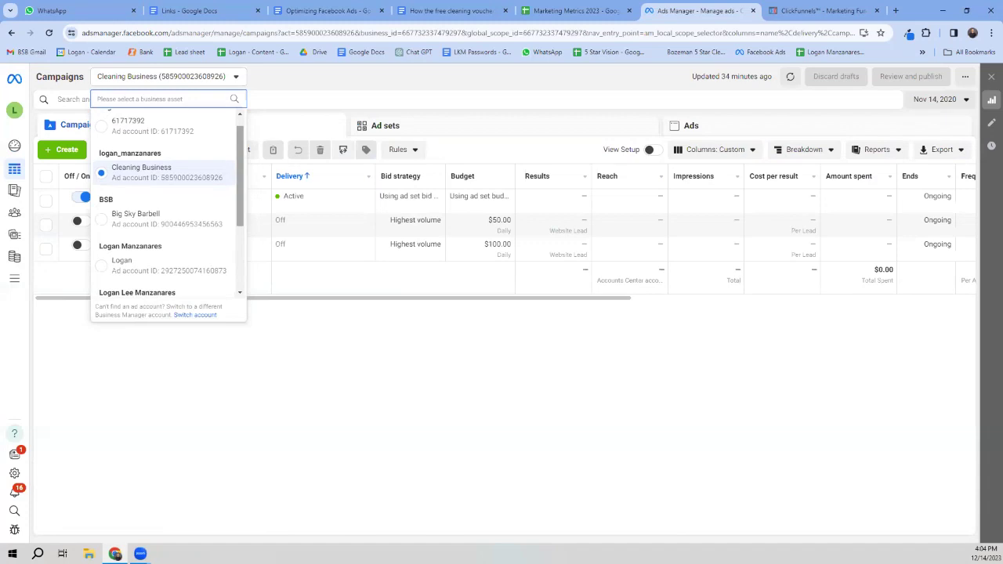
{"action": "scroll", "coordinate": [164, 204], "scroll_direction": "up", "scroll_amount": 1}
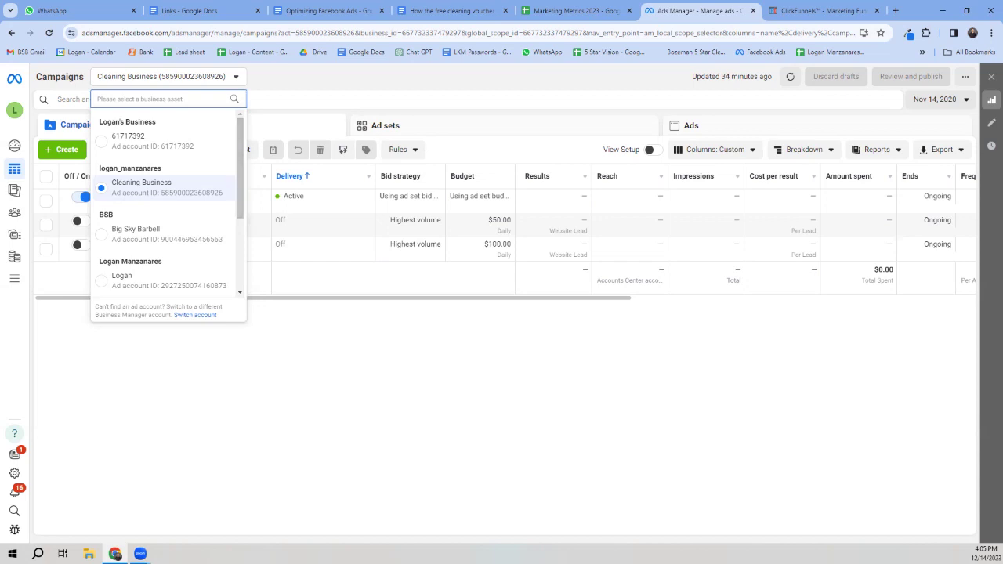
{"action": "key", "text": "Escape"}
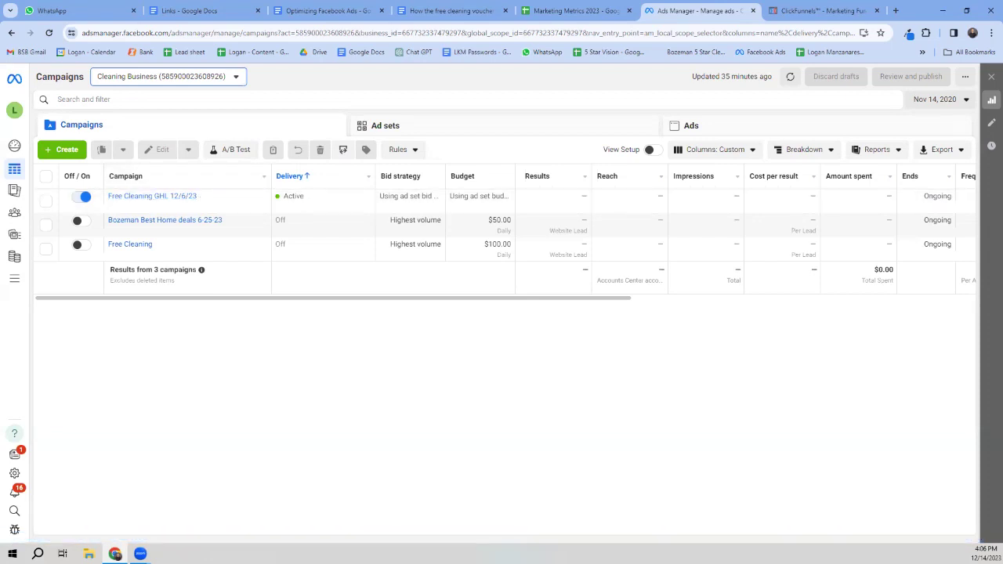
{"action": "left_click", "coordinate": [152, 196]}
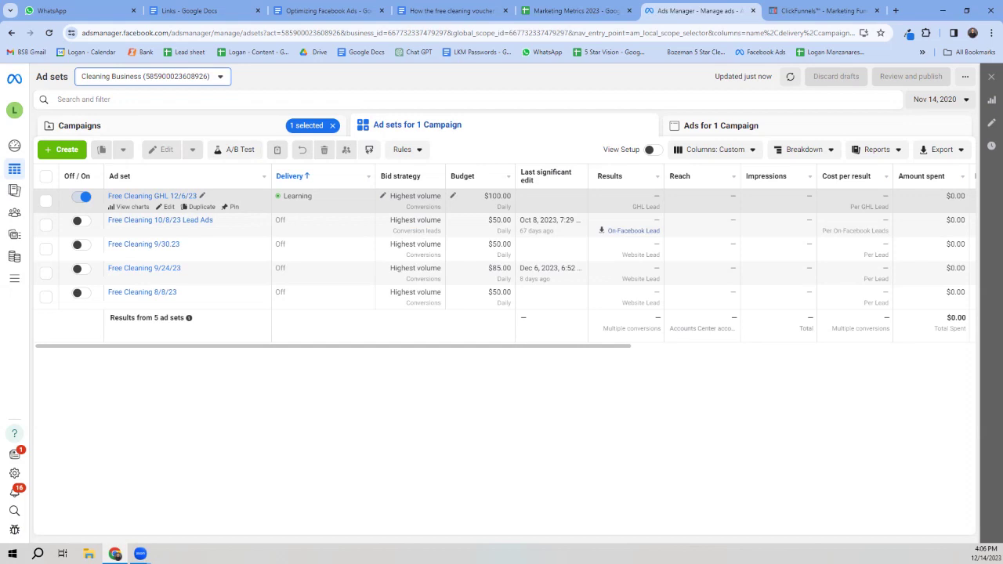
{"action": "left_click", "coordinate": [153, 196]}
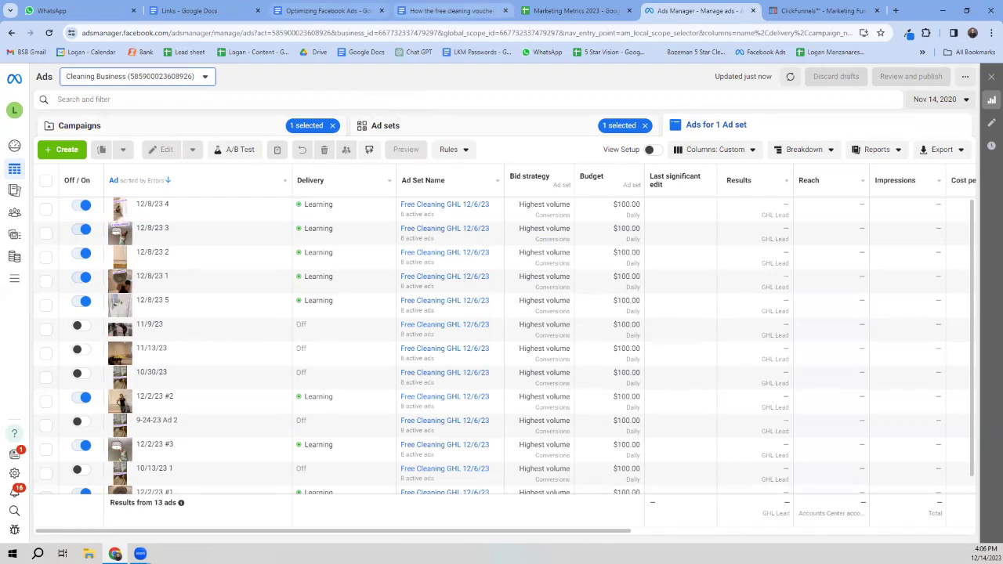
Step: In the Optimizing Facebook Ads document, add the line "Location*" below Landing Page in the section on things never tested
{"action": "left_click", "coordinate": [325, 10]}
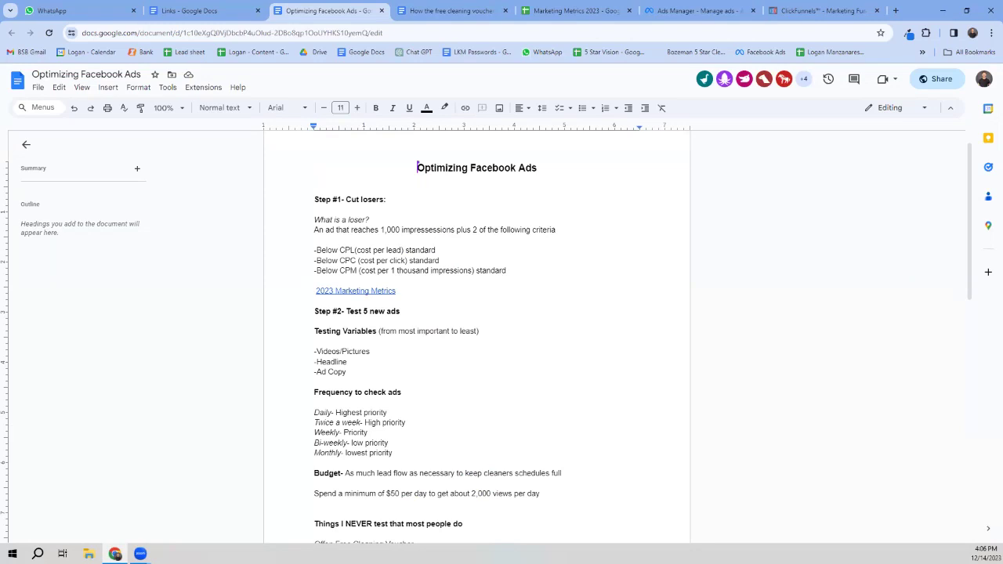
{"action": "left_click_drag", "start_coordinate": [969, 223], "coordinate": [969, 262]}
{"action": "left_click", "coordinate": [361, 455]}
{"action": "key", "text": "Return"}
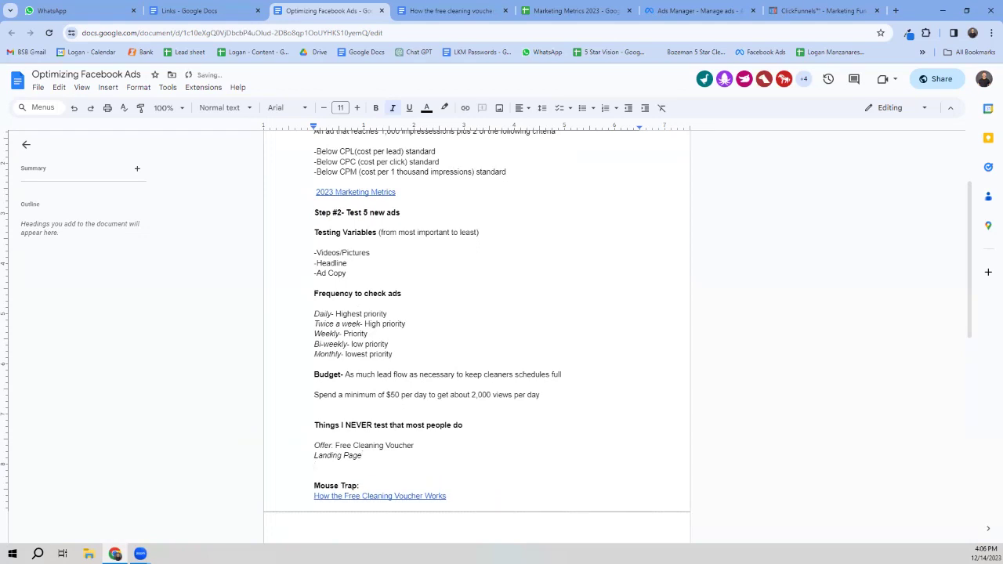
{"action": "type", "text": "loca"}
{"action": "type", "text": "tion"}
{"action": "key", "text": "Delete"}
{"action": "type", "text": "L"}
{"action": "key", "text": "End"}
{"action": "key", "text": "Return"}
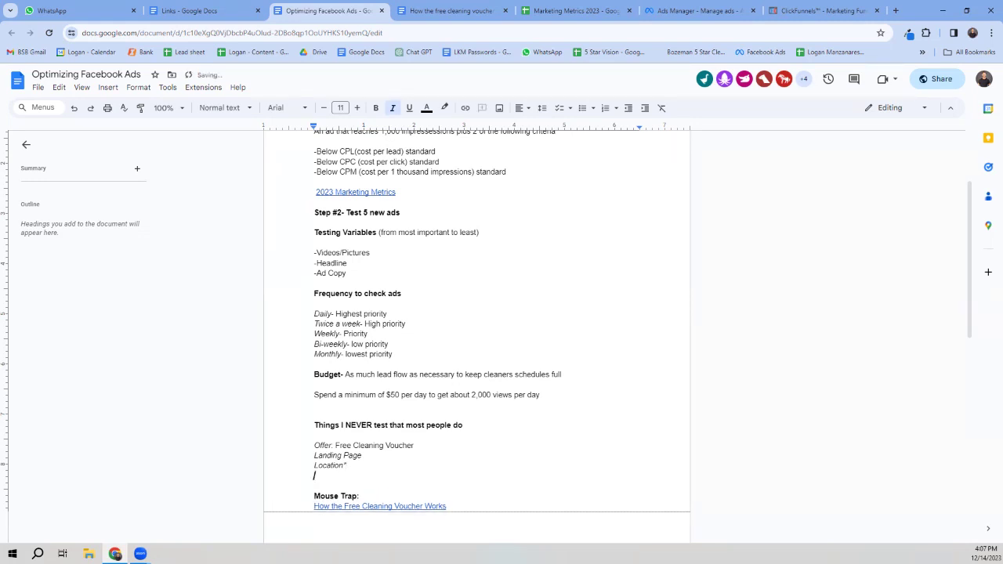
Step: Add the lines "Gender", "Age" and "Interests/behaviors" below the Location entry
{"action": "type", "text": "Gender"}
{"action": "key", "text": "Return"}
{"action": "type", "text": "Age"}
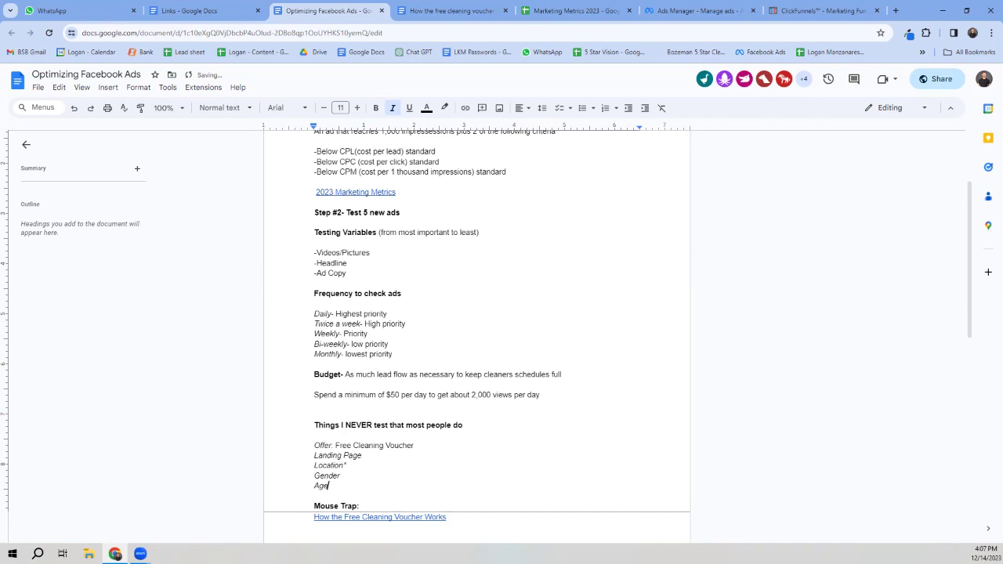
{"action": "key", "text": "Return"}
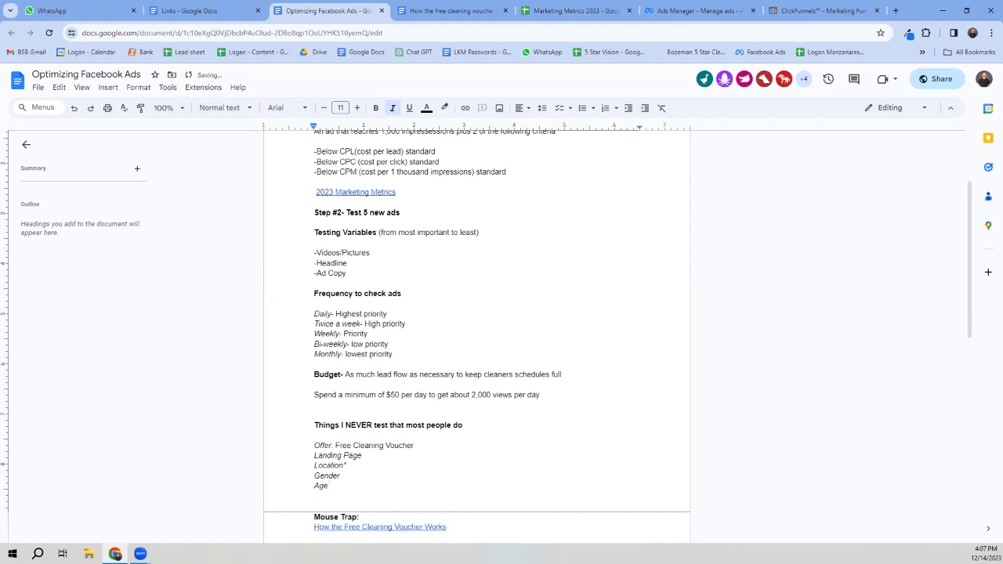
{"action": "type", "text": "Interests/behaviors"}
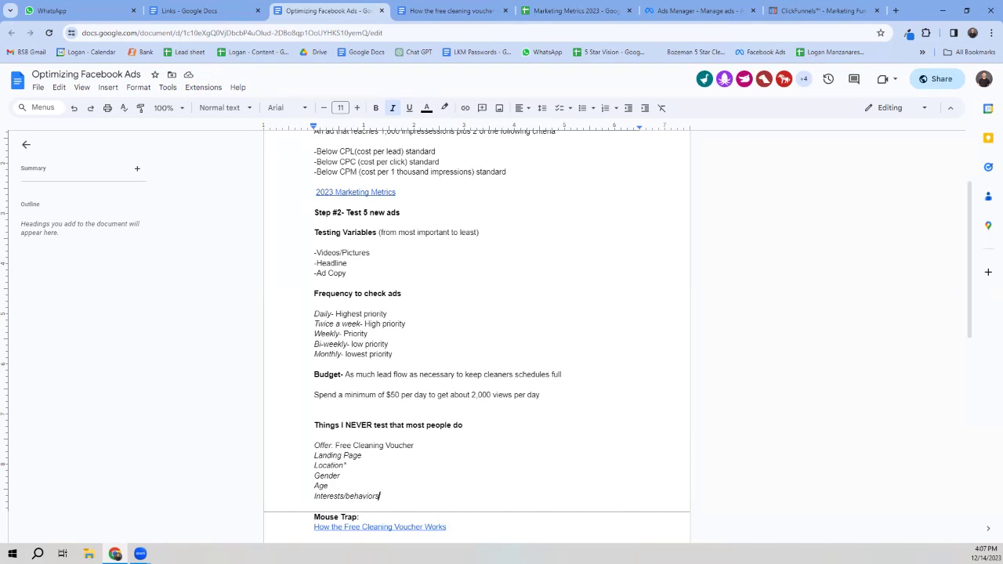
Step: Highlight the three testing variables in the document and open the ad 12/8/23 4 for editing in Ads Manager
{"action": "left_click_drag", "start_coordinate": [346, 273], "coordinate": [315, 242]}
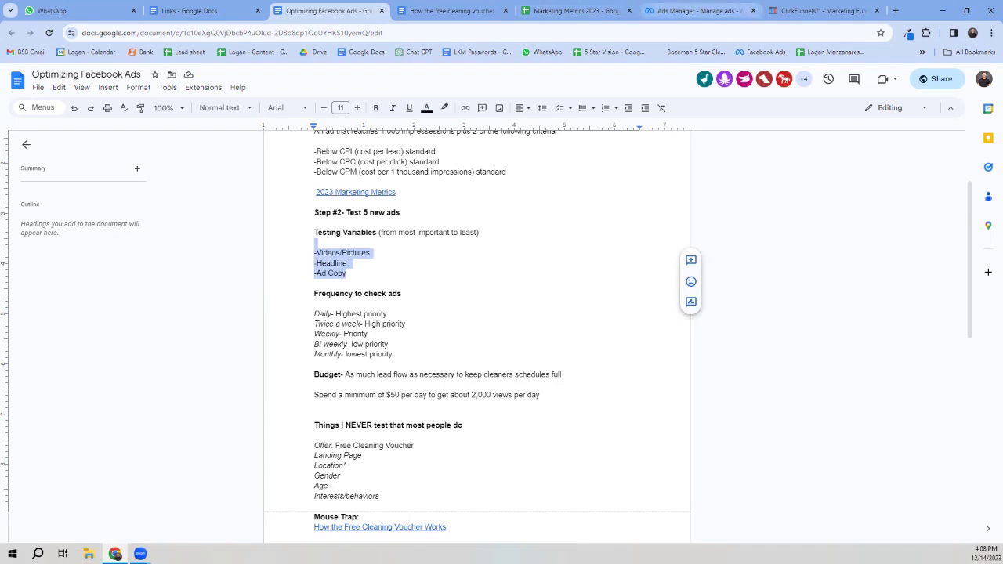
{"action": "left_click", "coordinate": [693, 10]}
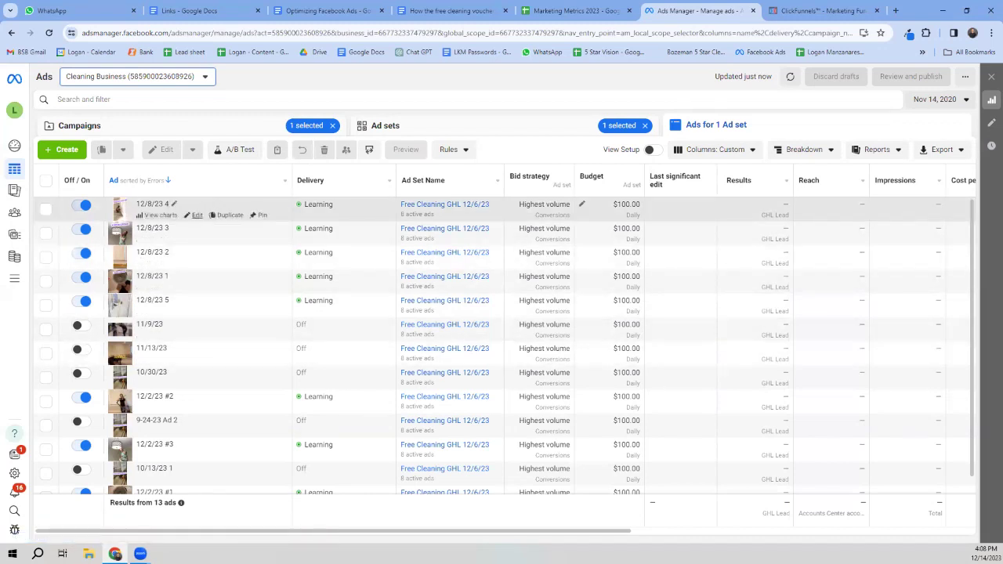
{"action": "left_click", "coordinate": [196, 215]}
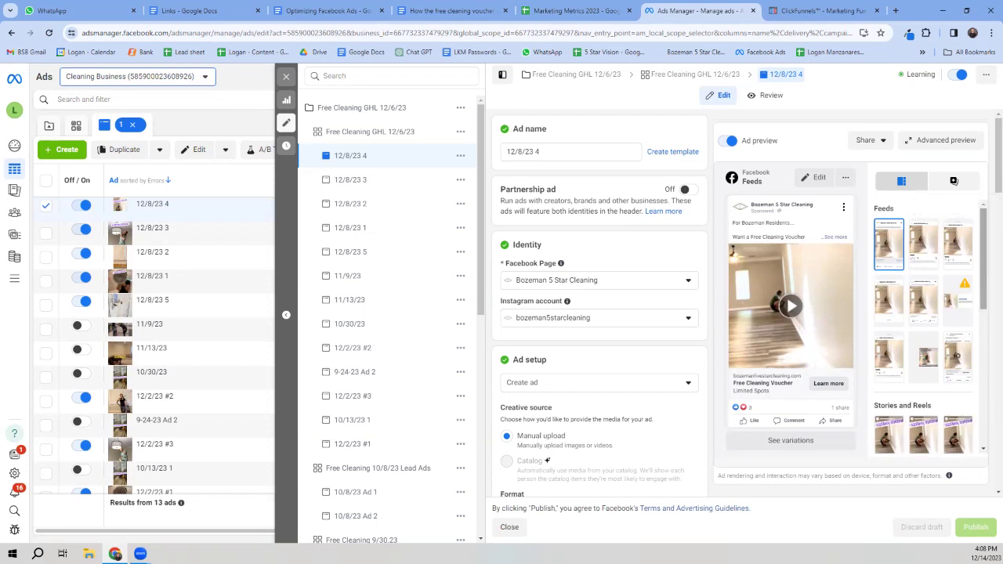
Step: Review the ad's placement previews and its primary text options, headline, description and call to action
{"action": "scroll", "coordinate": [924, 329], "scroll_direction": "down", "scroll_amount": 2}
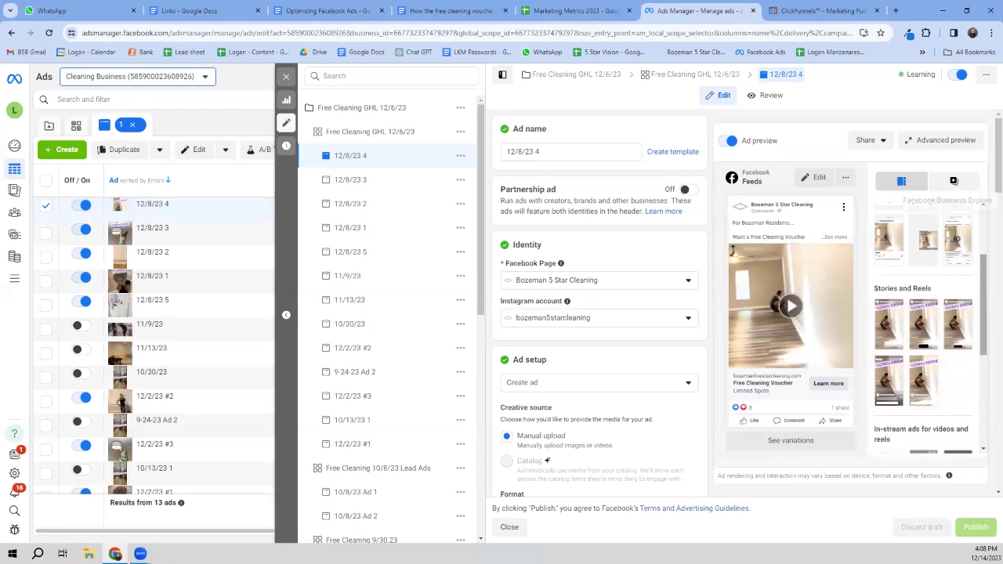
{"action": "scroll", "coordinate": [954, 181], "scroll_direction": "down", "scroll_amount": 2}
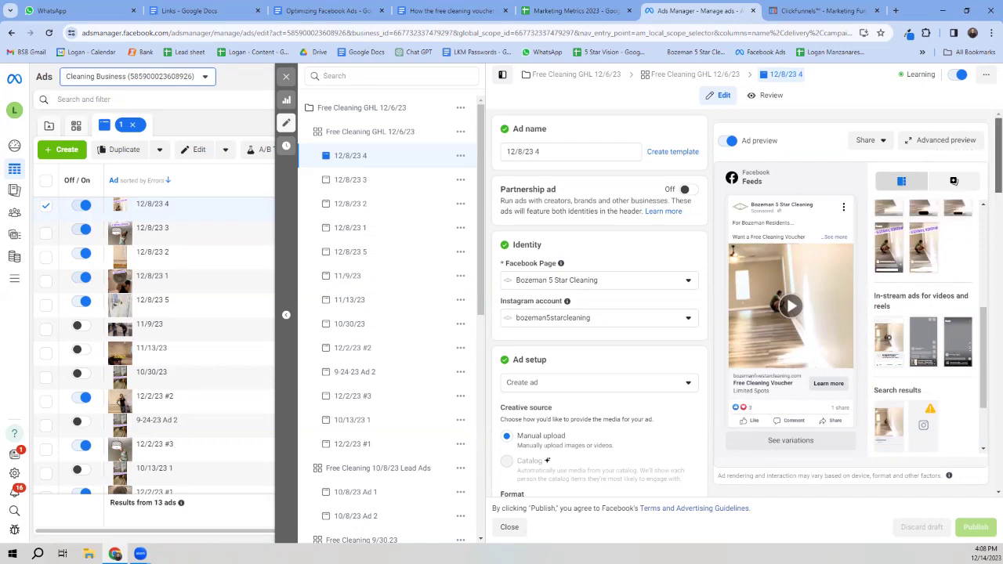
{"action": "scroll", "coordinate": [953, 181], "scroll_direction": "down", "scroll_amount": 5}
{"action": "scroll", "coordinate": [600, 306], "scroll_direction": "down", "scroll_amount": 5}
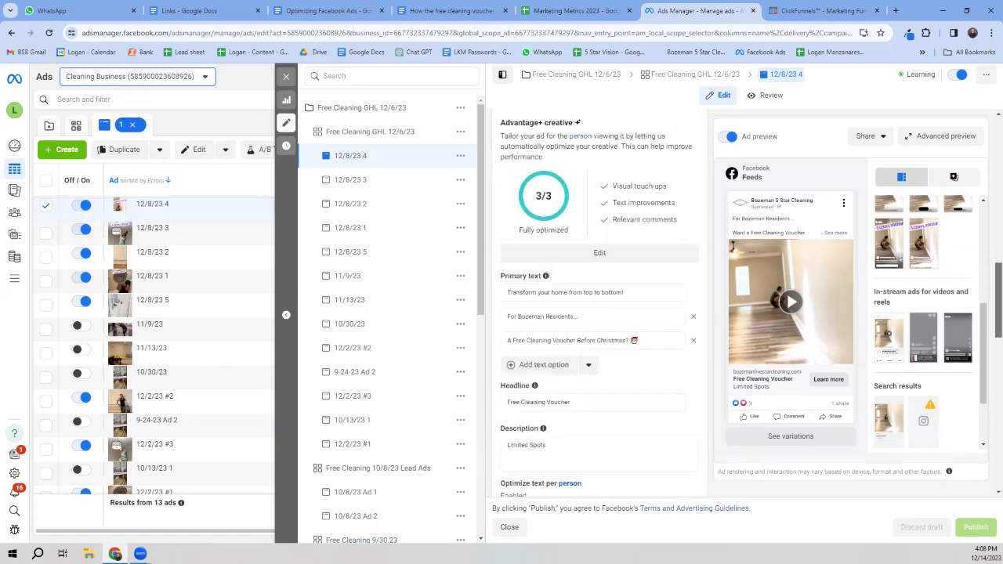
{"action": "scroll", "coordinate": [600, 305], "scroll_direction": "down", "scroll_amount": 1}
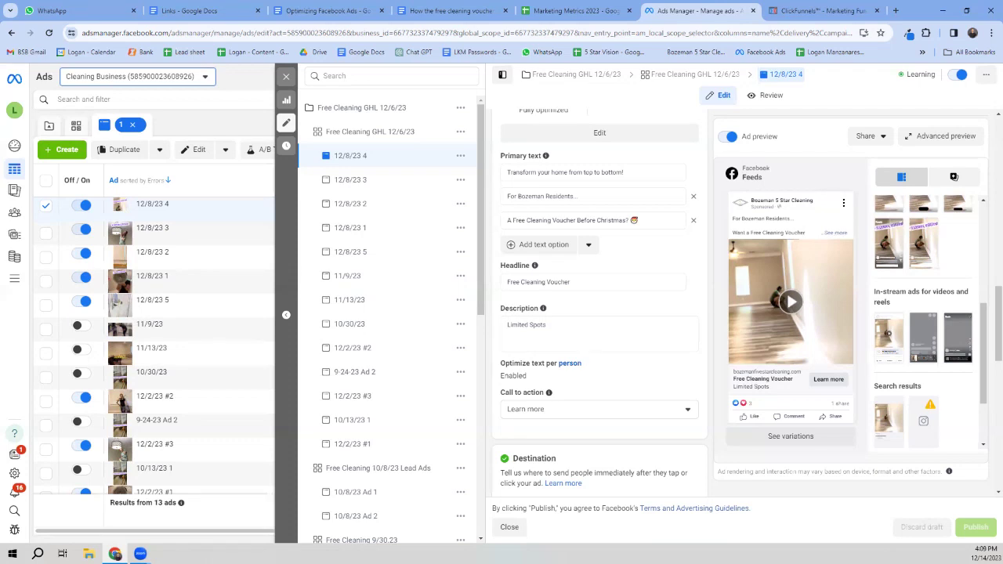
Step: Expand the Facebook Feeds preview of ad 12/8/23 4, read its full ad copy and close the preview
{"action": "left_click", "coordinate": [835, 232]}
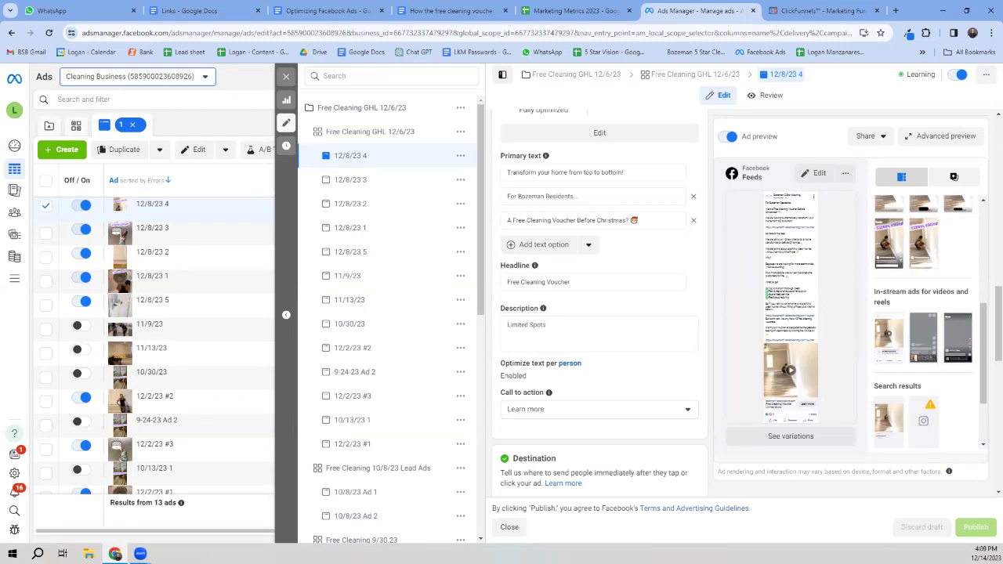
{"action": "left_click", "coordinate": [845, 173]}
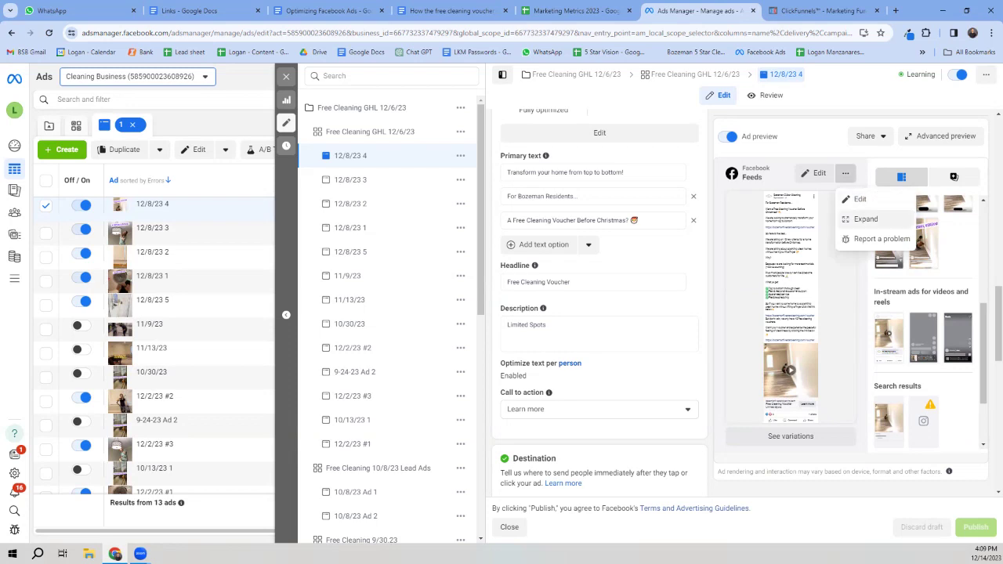
{"action": "left_click", "coordinate": [864, 218]}
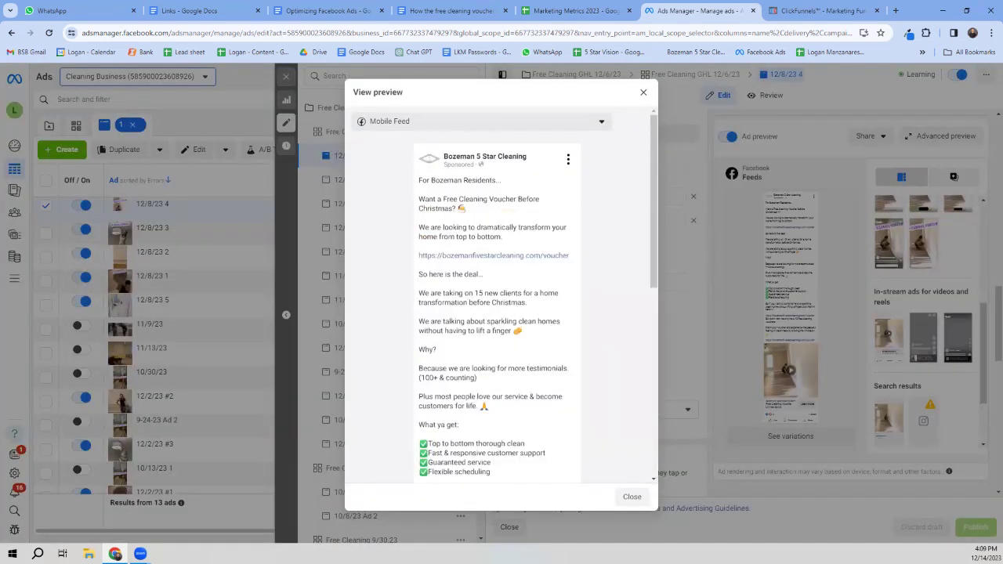
{"action": "scroll", "coordinate": [496, 295], "scroll_direction": "down", "scroll_amount": 8}
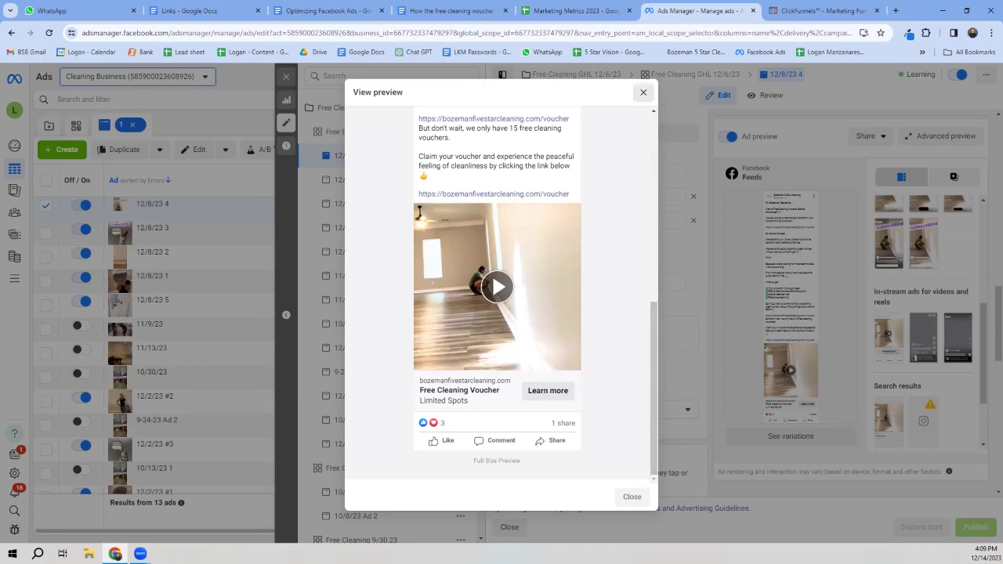
{"action": "left_click", "coordinate": [643, 92]}
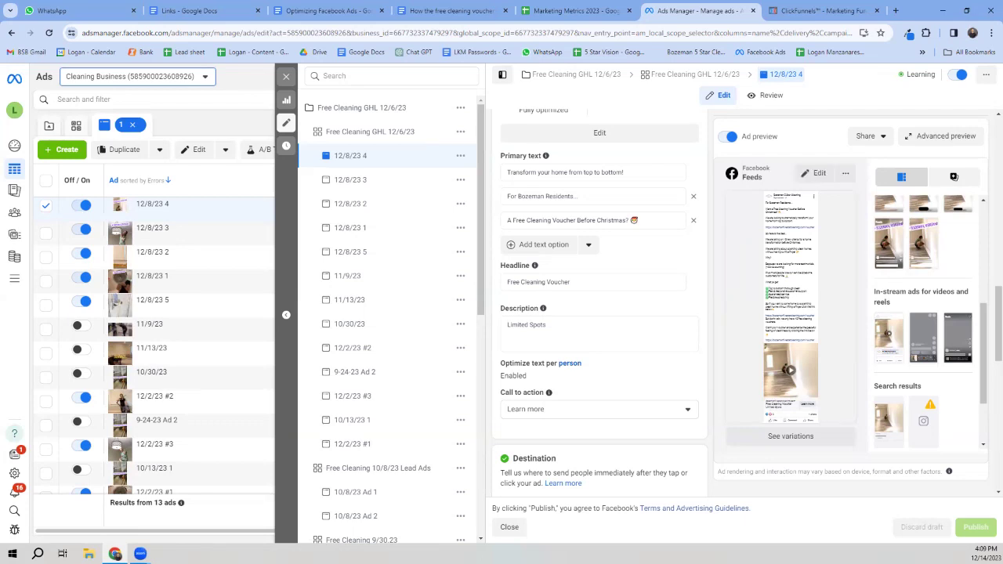
Step: Check the guide's testing variables against the media and creative settings of ad 12/8/23 4, and close the ad editor
{"action": "key", "text": "ctrl+3"}
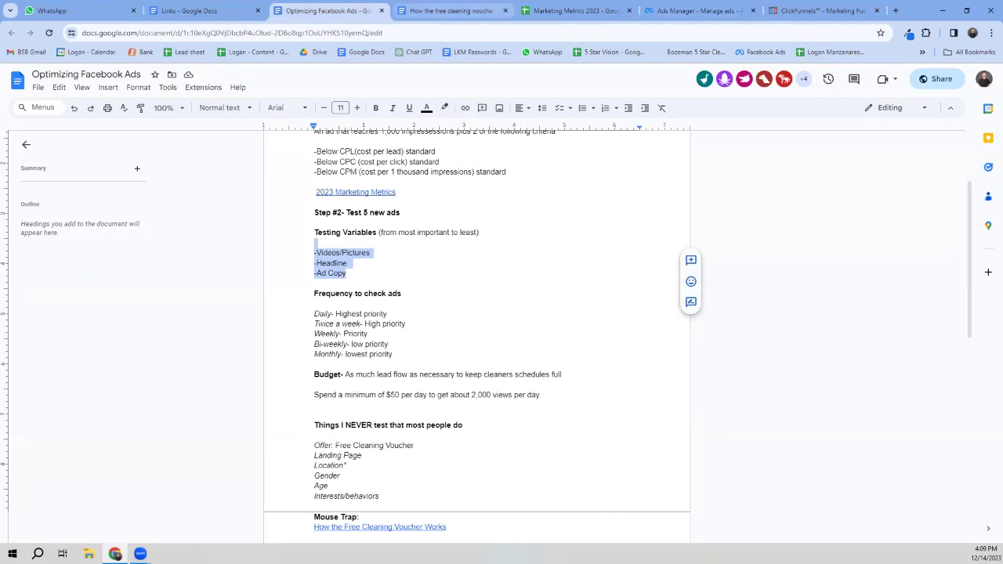
{"action": "key", "text": "ctrl+6"}
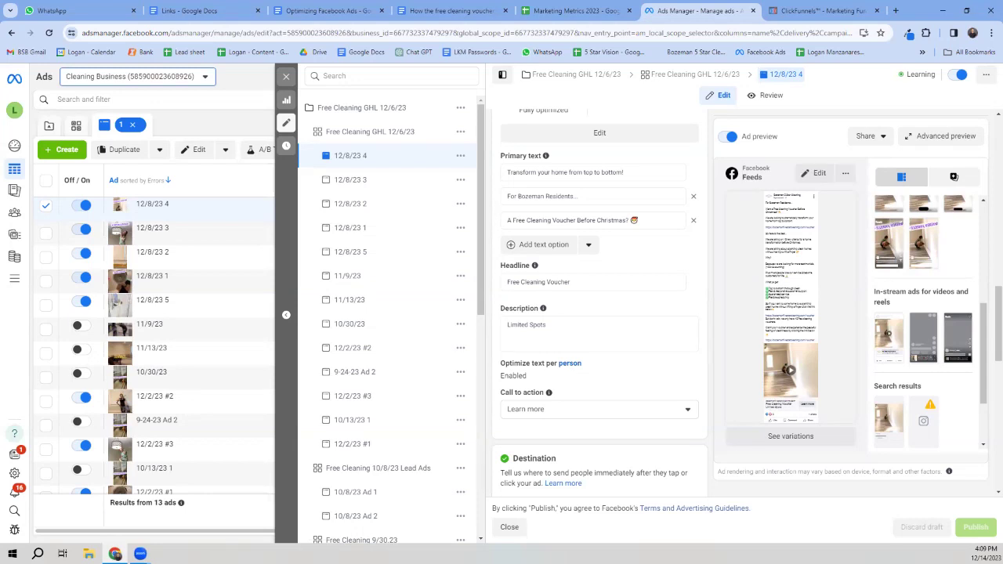
{"action": "scroll", "coordinate": [599, 305], "scroll_direction": "up", "scroll_amount": 5}
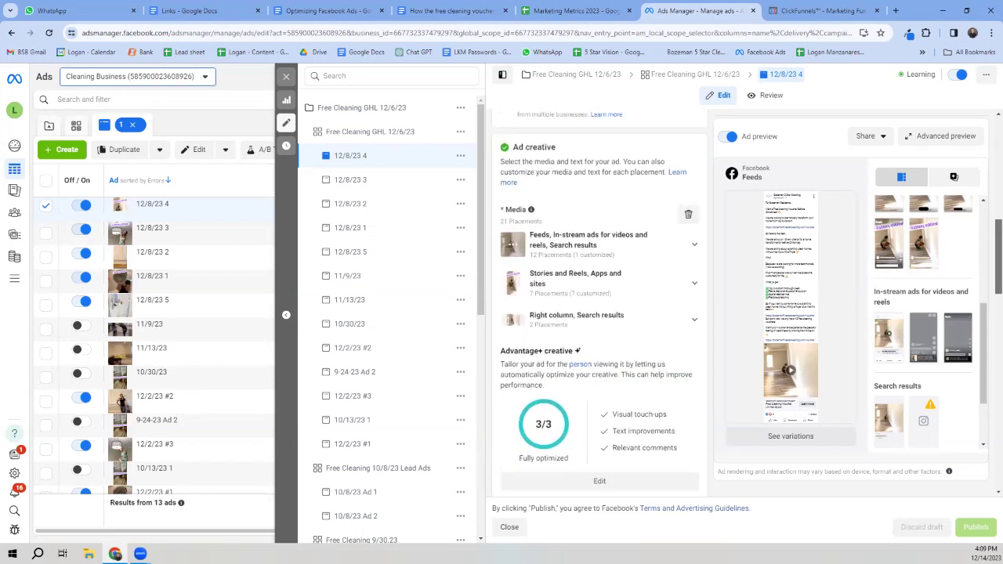
{"action": "scroll", "coordinate": [599, 305], "scroll_direction": "up", "scroll_amount": 1}
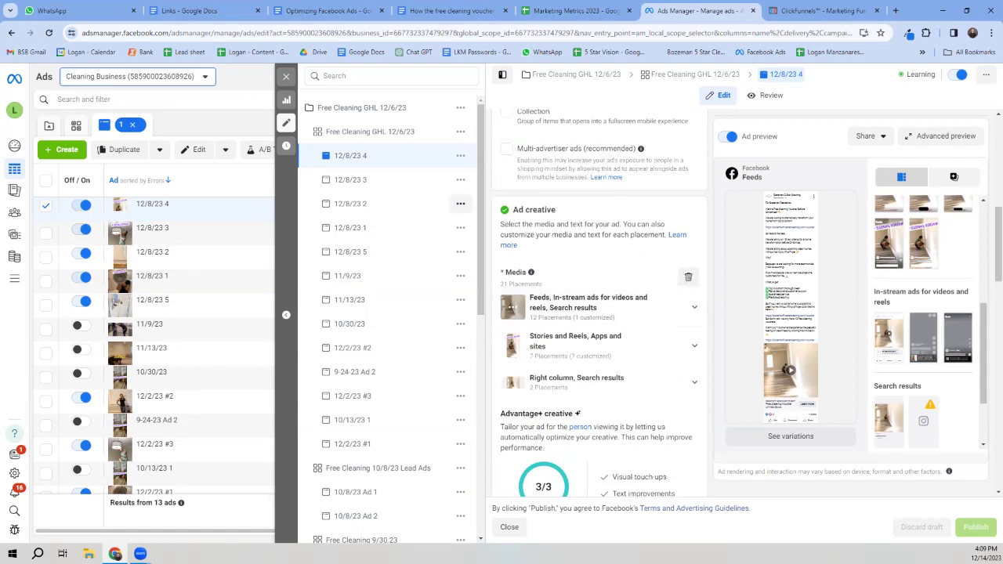
{"action": "left_click", "coordinate": [286, 75]}
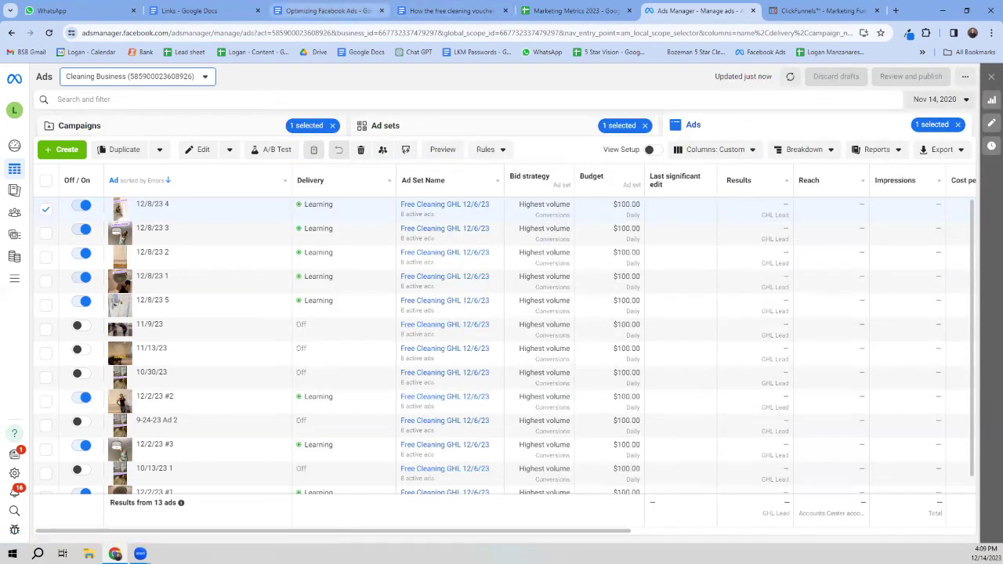
Step: Go back to the loser definition under Step #1 in the Optimizing Facebook Ads document
{"action": "left_click", "coordinate": [325, 10]}
{"action": "key", "text": "ctrl+Home"}
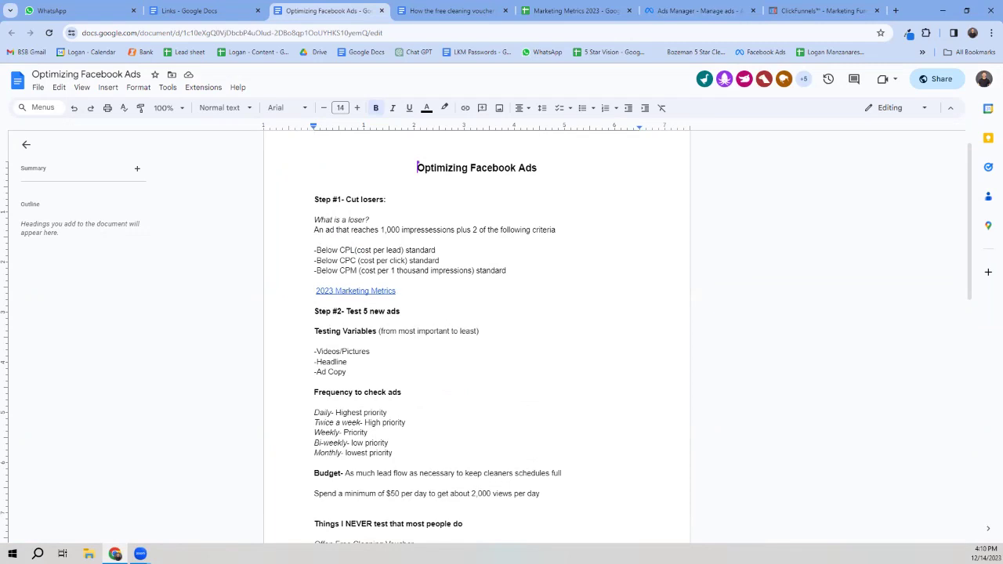
{"action": "left_click", "coordinate": [314, 229]}
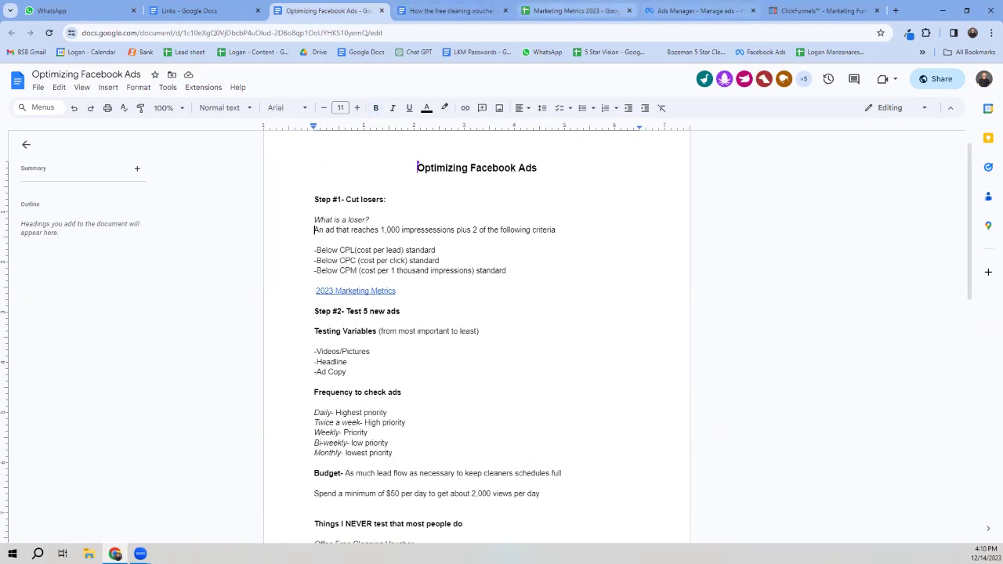
Step: In Ads Manager, show the Performance and clicks columns for the ads over the last 14 days
{"action": "left_click", "coordinate": [700, 10]}
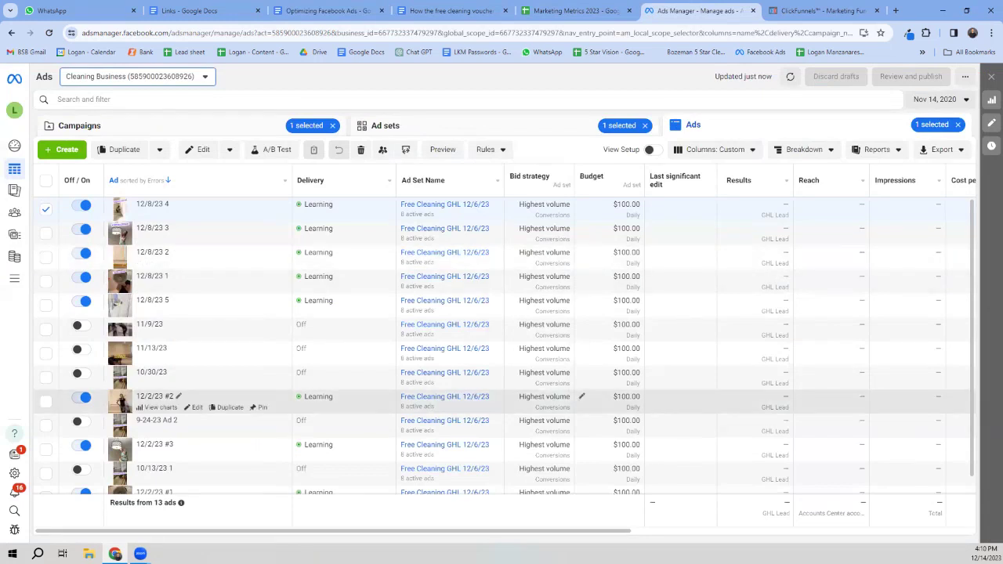
{"action": "scroll", "coordinate": [634, 348], "scroll_direction": "right", "scroll_amount": 5}
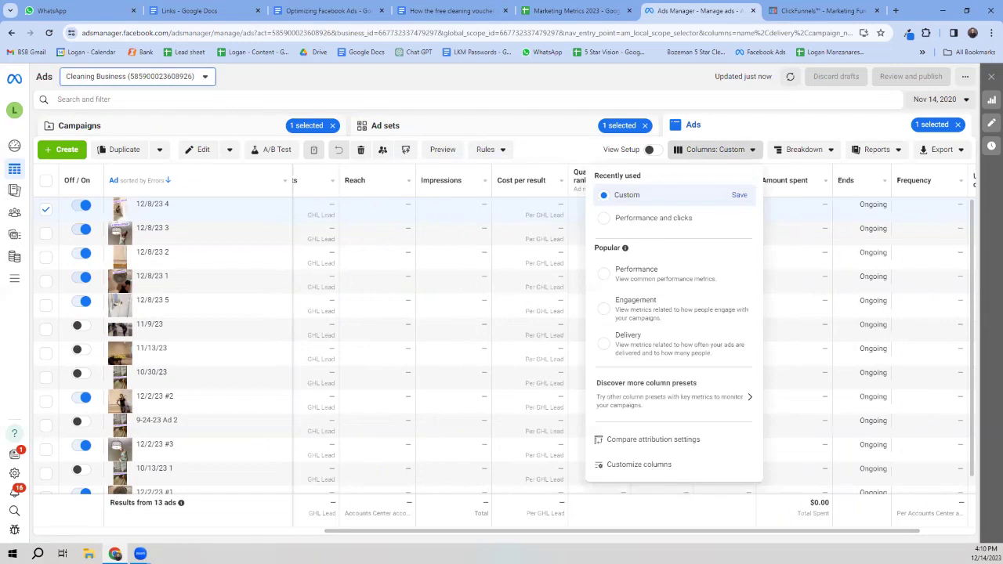
{"action": "left_click", "coordinate": [654, 217]}
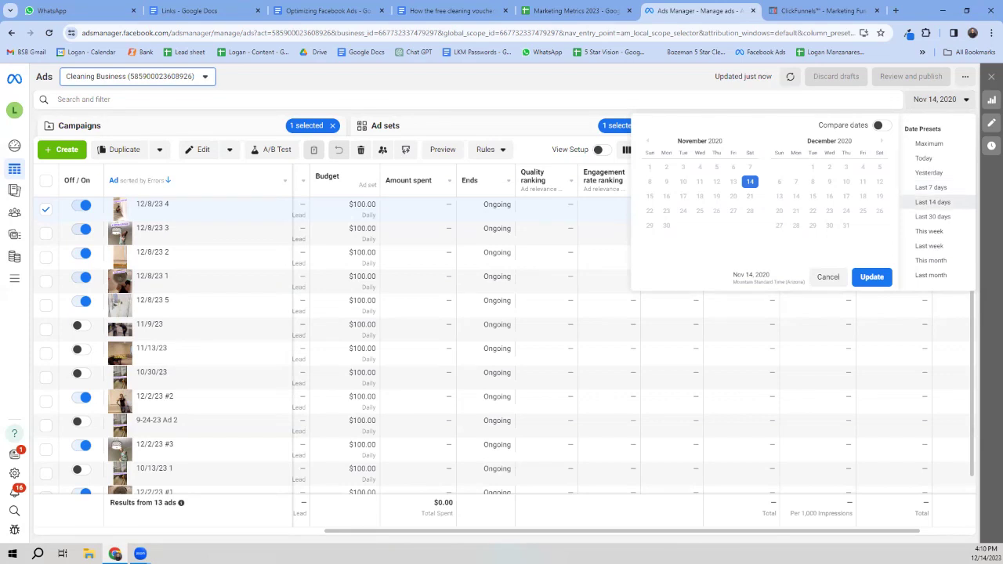
{"action": "left_click", "coordinate": [932, 202]}
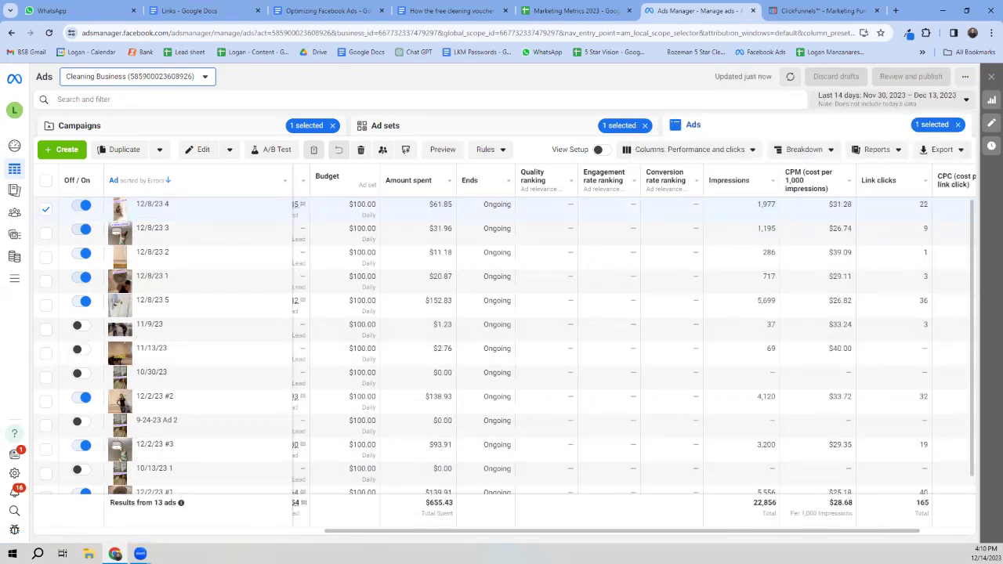
Step: Sort the ads by their off/on status so the active ads are listed first
{"action": "scroll", "coordinate": [627, 345], "scroll_direction": "left", "scroll_amount": 5}
{"action": "scroll", "coordinate": [529, 345], "scroll_direction": "left", "scroll_amount": 6}
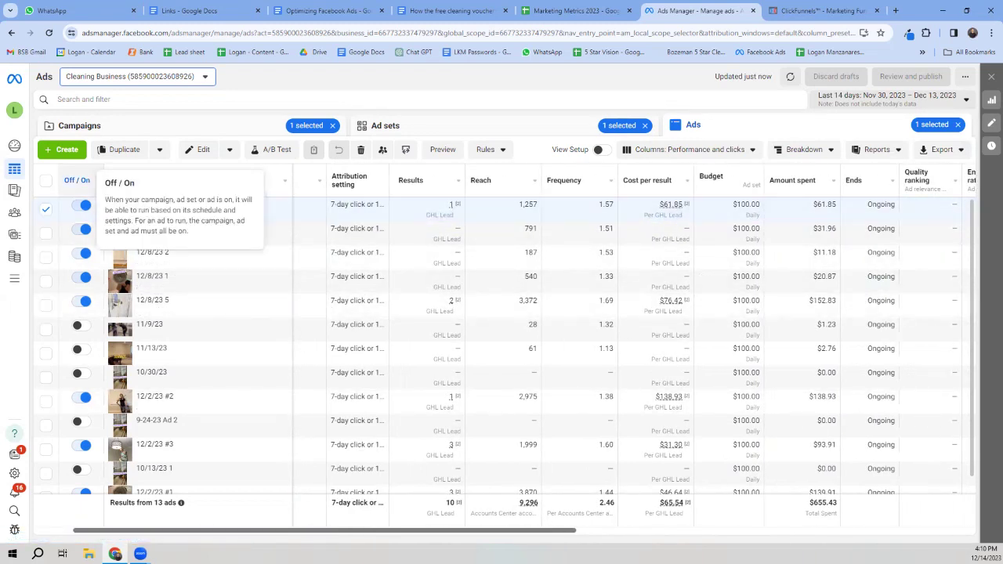
{"action": "left_click", "coordinate": [77, 179]}
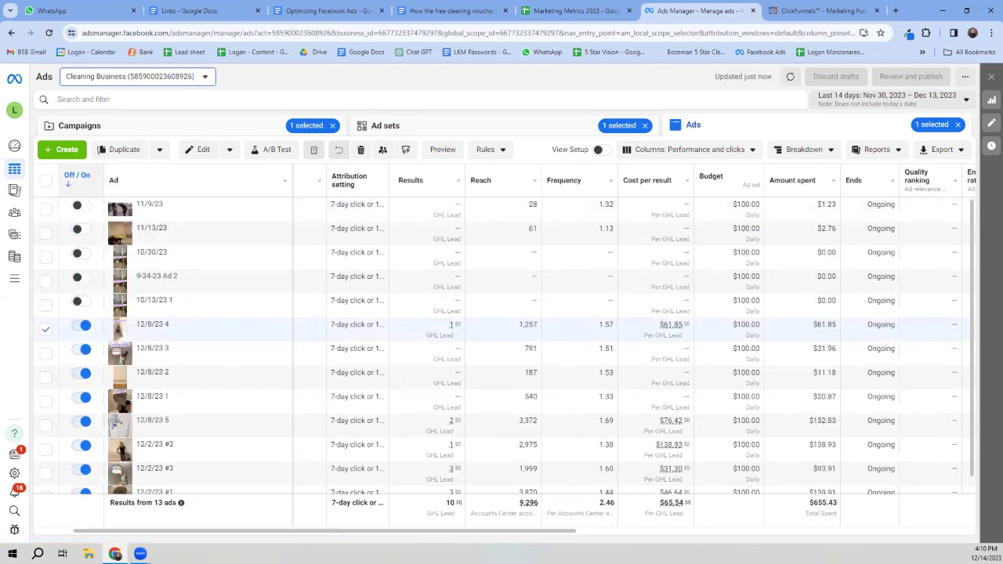
{"action": "left_click", "coordinate": [77, 180]}
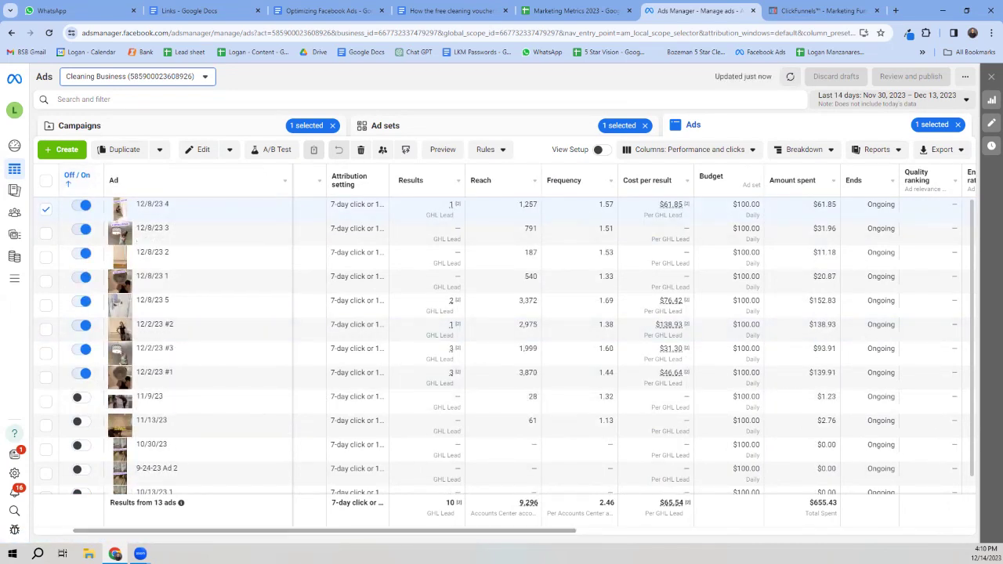
Step: Check the active ads' impressions and highlight the guide's loser definition based on 1,000 impressions
{"action": "scroll", "coordinate": [524, 348], "scroll_direction": "right", "scroll_amount": 5}
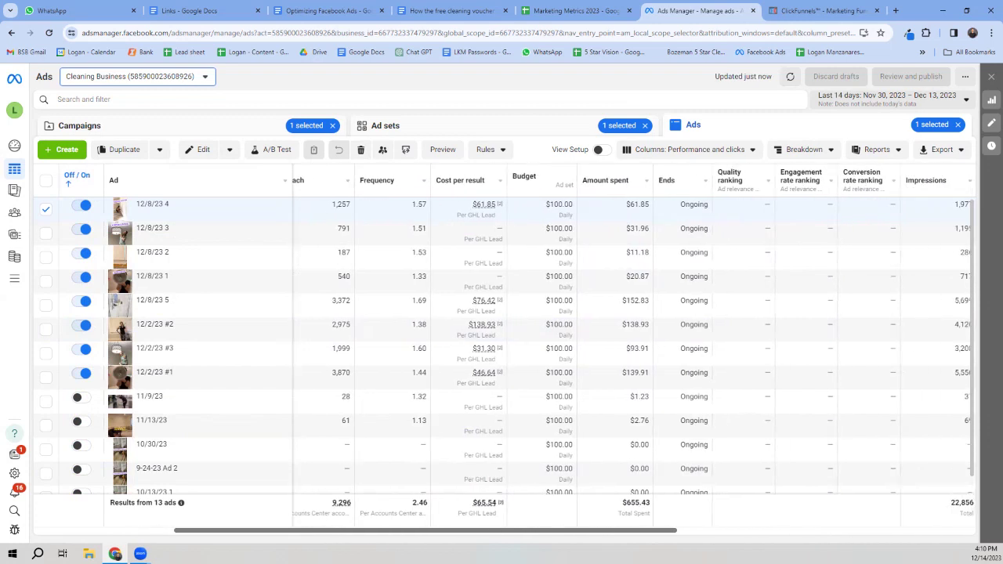
{"action": "scroll", "coordinate": [627, 344], "scroll_direction": "right", "scroll_amount": 2}
{"action": "scroll", "coordinate": [627, 345], "scroll_direction": "right", "scroll_amount": 2}
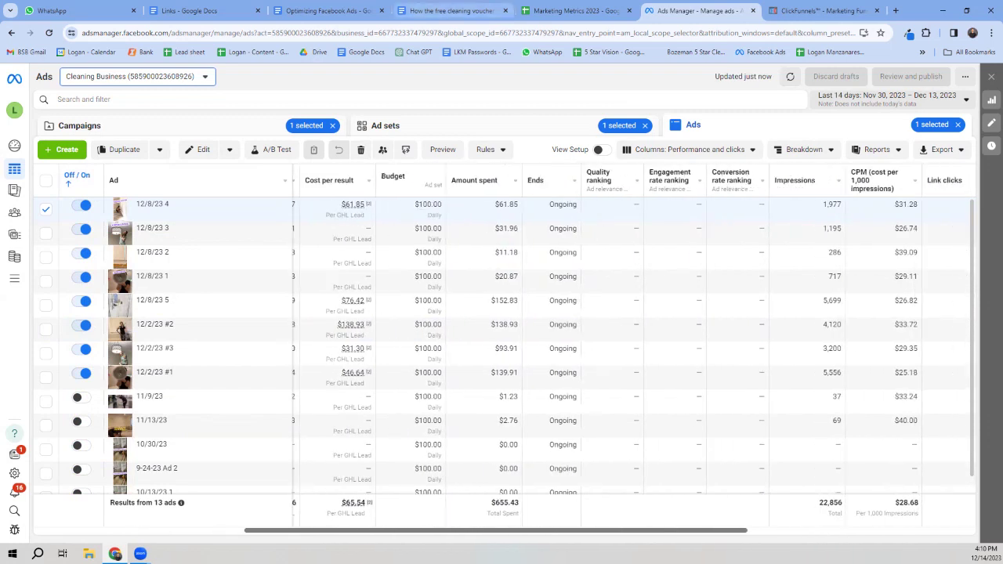
{"action": "left_click", "coordinate": [329, 10]}
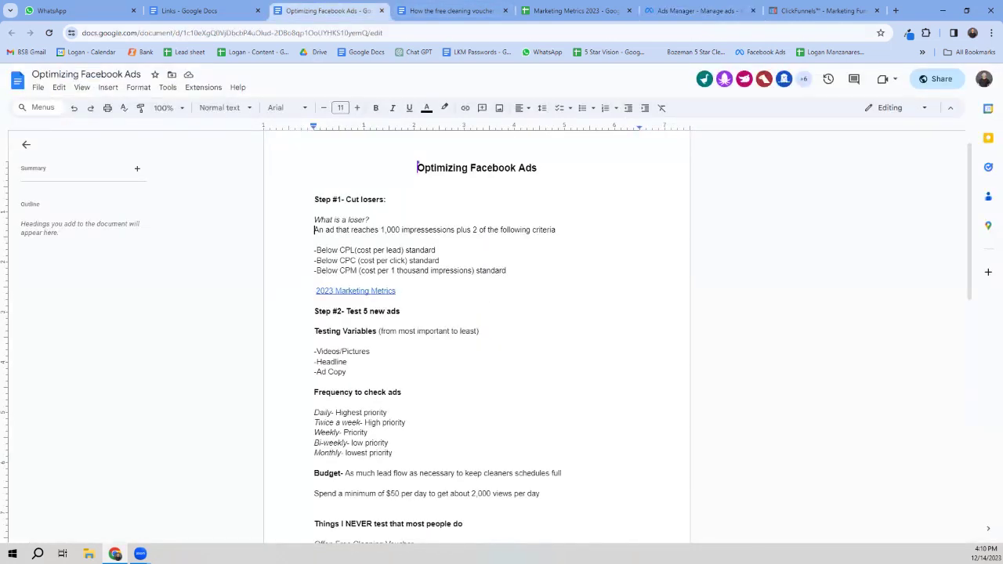
{"action": "left_click_drag", "start_coordinate": [314, 229], "coordinate": [548, 229]}
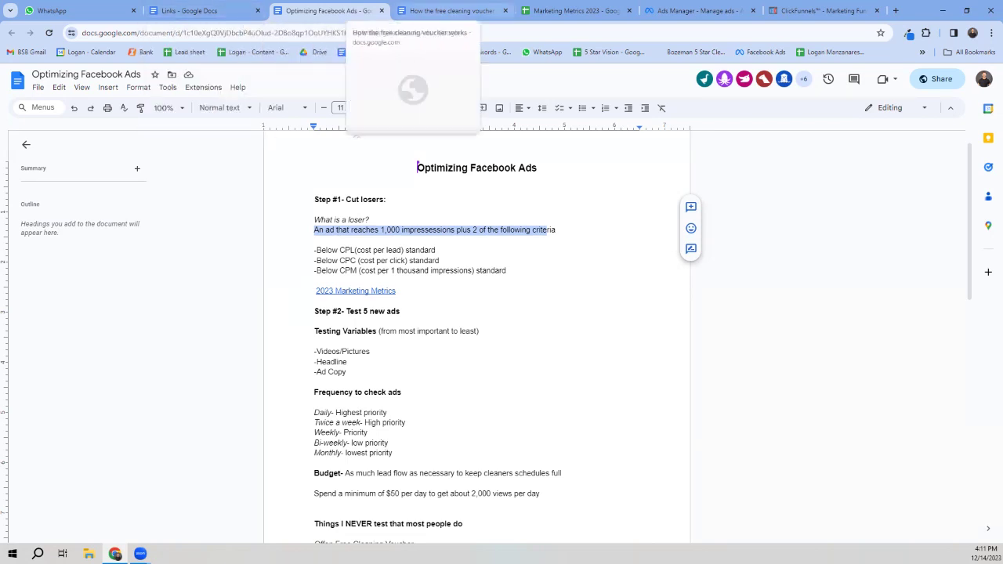
Step: Close the browser pages for the free cleaning voucher document, Marketing Metrics 2023 and ClickFunnels
{"action": "left_click", "coordinate": [451, 11]}
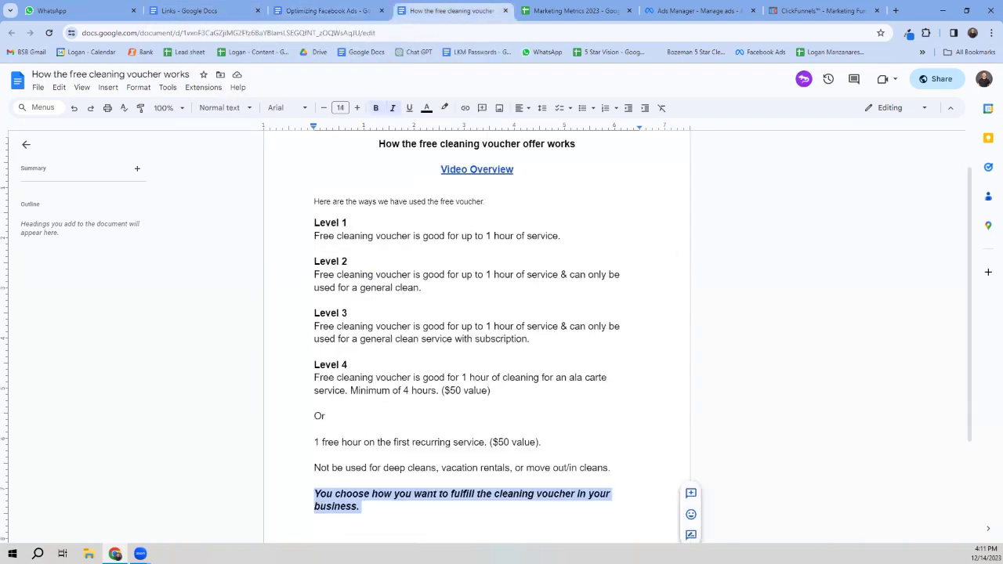
{"action": "left_click", "coordinate": [505, 11]}
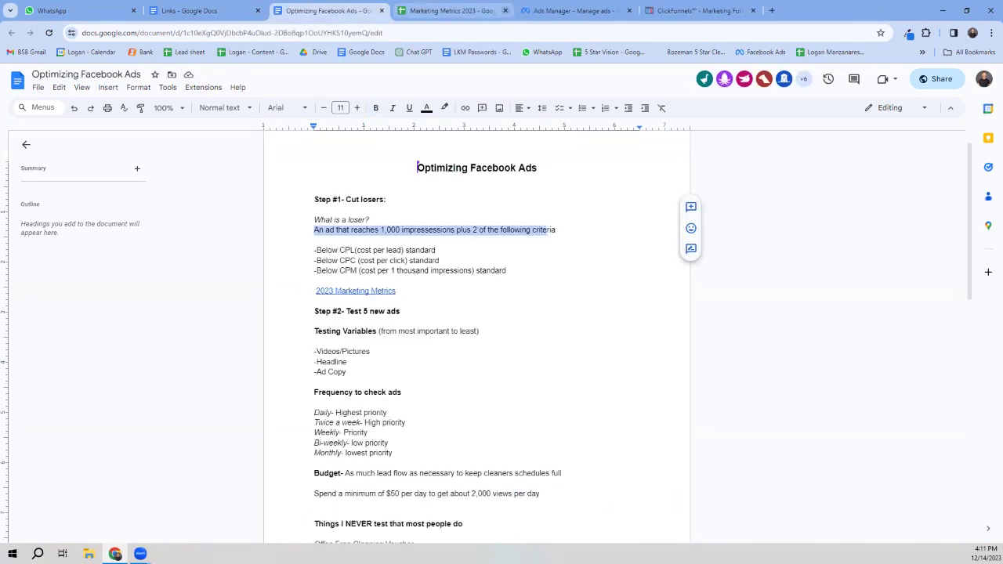
{"action": "left_click", "coordinate": [451, 11]}
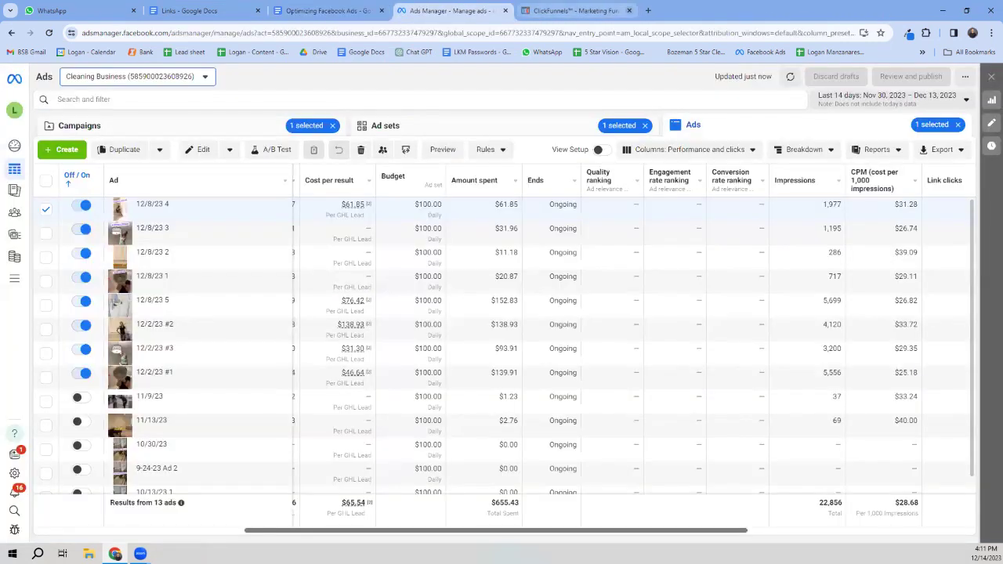
{"action": "left_click", "coordinate": [628, 10]}
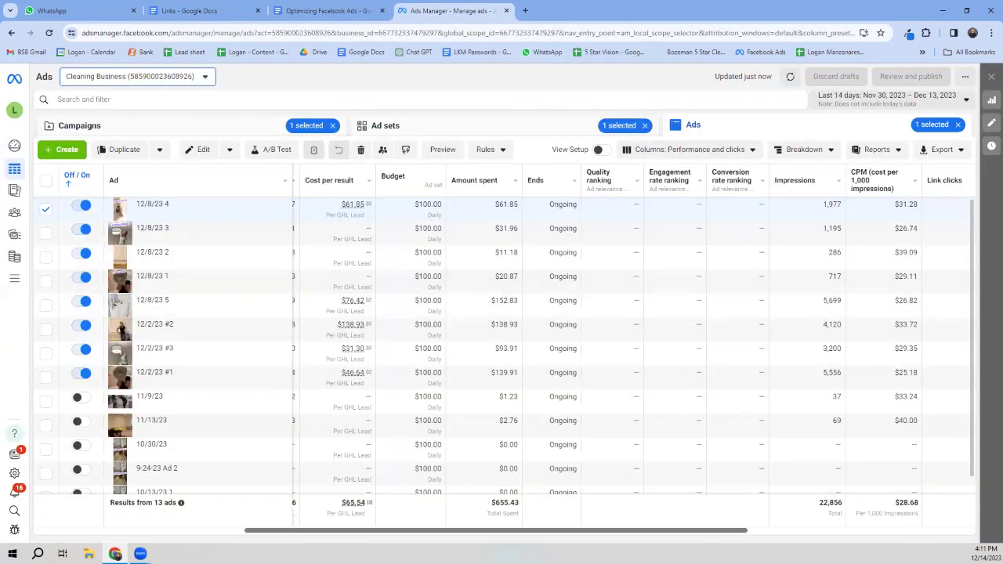
Step: Compare the ads' cost per result, impressions, CPM, link clicks and cost per link click in Ads Manager
{"action": "scroll", "coordinate": [609, 348], "scroll_direction": "left", "scroll_amount": 5}
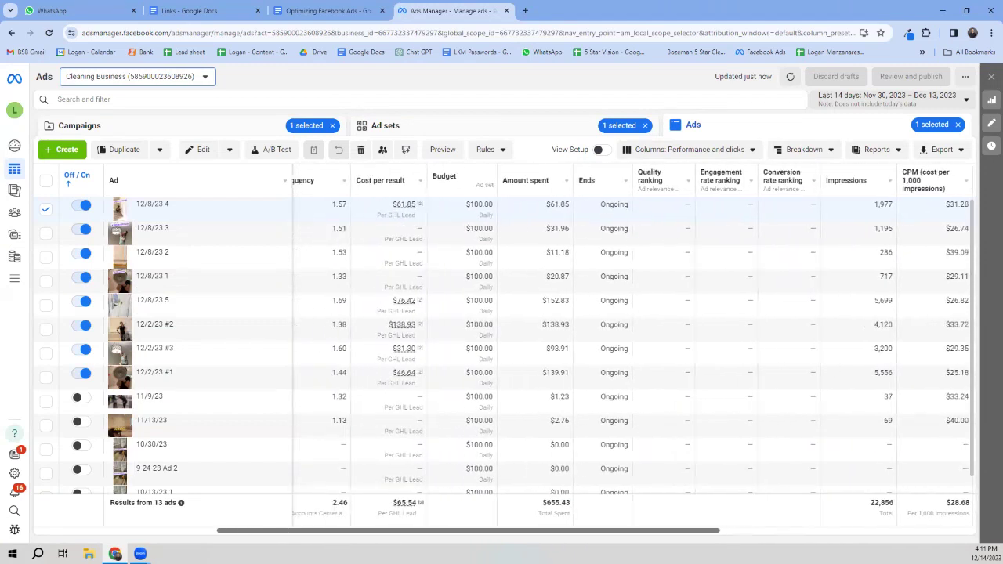
{"action": "scroll", "coordinate": [608, 348], "scroll_direction": "left", "scroll_amount": 5}
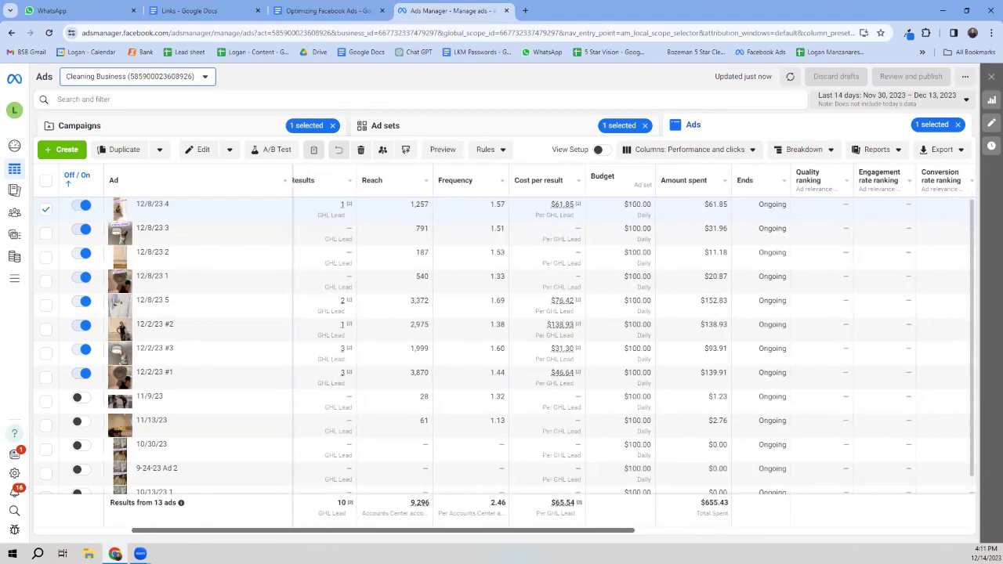
{"action": "scroll", "coordinate": [505, 349], "scroll_direction": "left", "scroll_amount": 2}
{"action": "scroll", "coordinate": [505, 349], "scroll_direction": "right", "scroll_amount": 12}
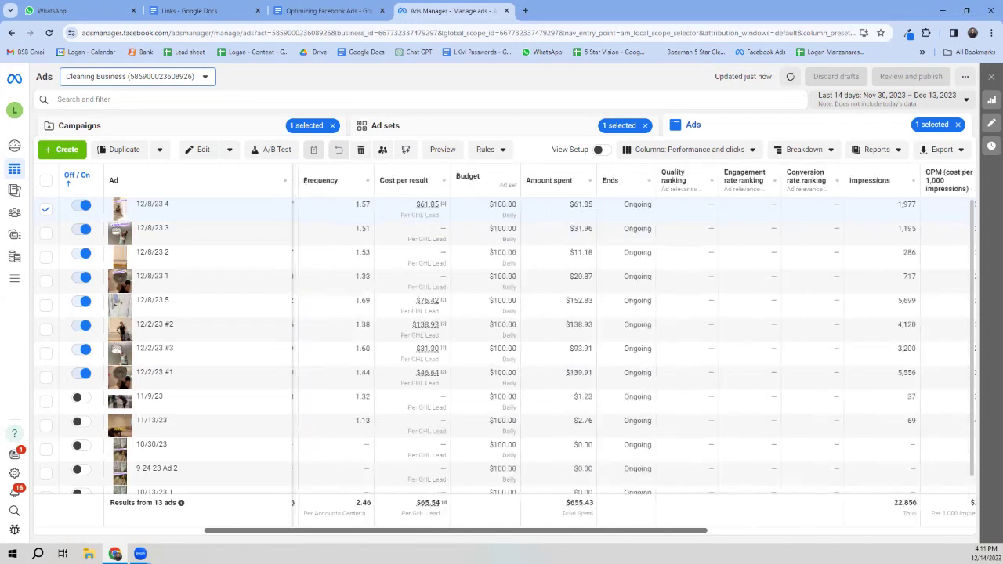
{"action": "scroll", "coordinate": [505, 349], "scroll_direction": "right", "scroll_amount": 7}
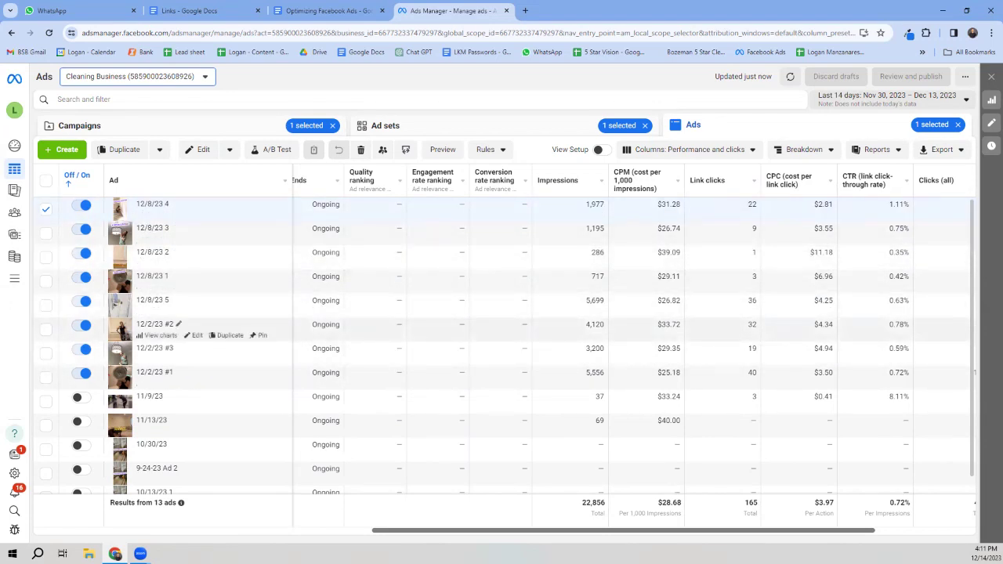
Step: Open the 2023 Marketing Metrics sheet linked under the guide's loser criteria, close it and return to the ads list
{"action": "left_click", "coordinate": [325, 10]}
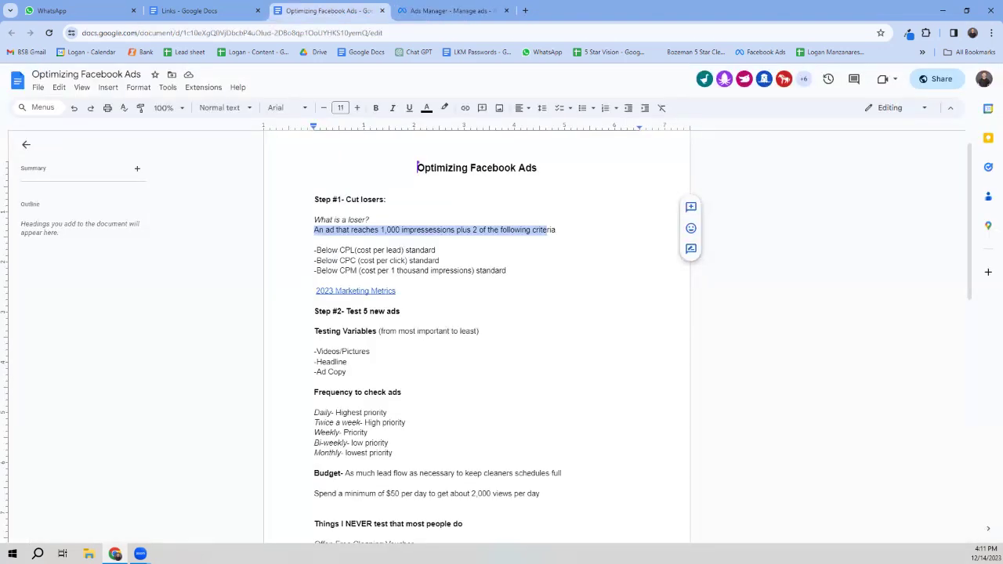
{"action": "left_click", "coordinate": [351, 249]}
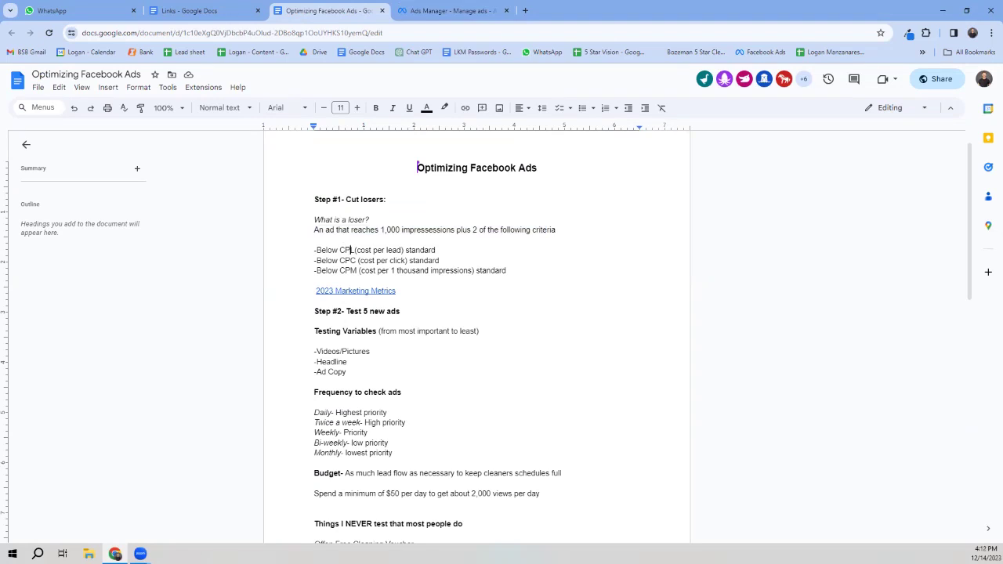
{"action": "left_click", "coordinate": [368, 290]}
{"action": "left_click", "coordinate": [378, 305]}
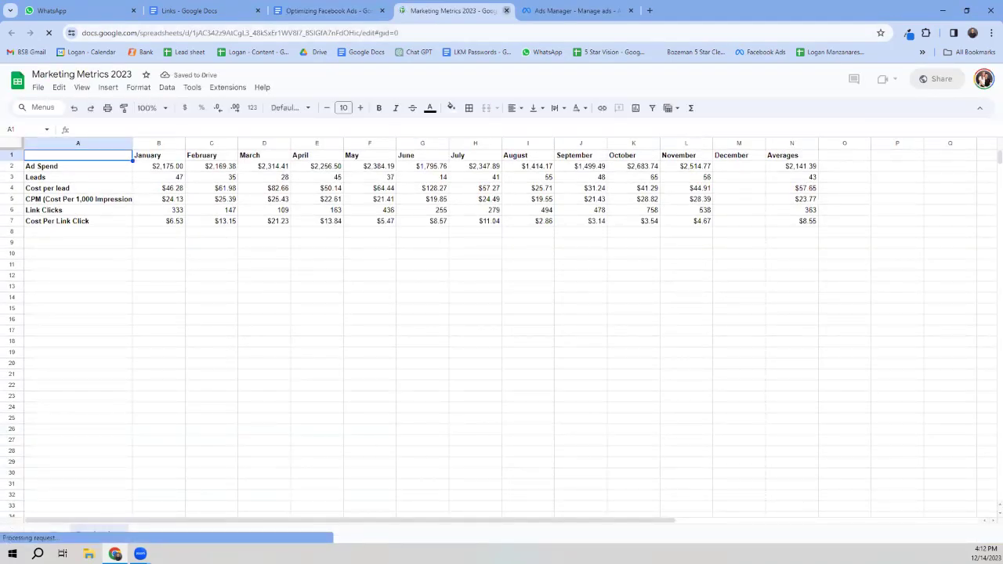
{"action": "left_click", "coordinate": [506, 10]}
{"action": "key", "text": "ctrl+Tab"}
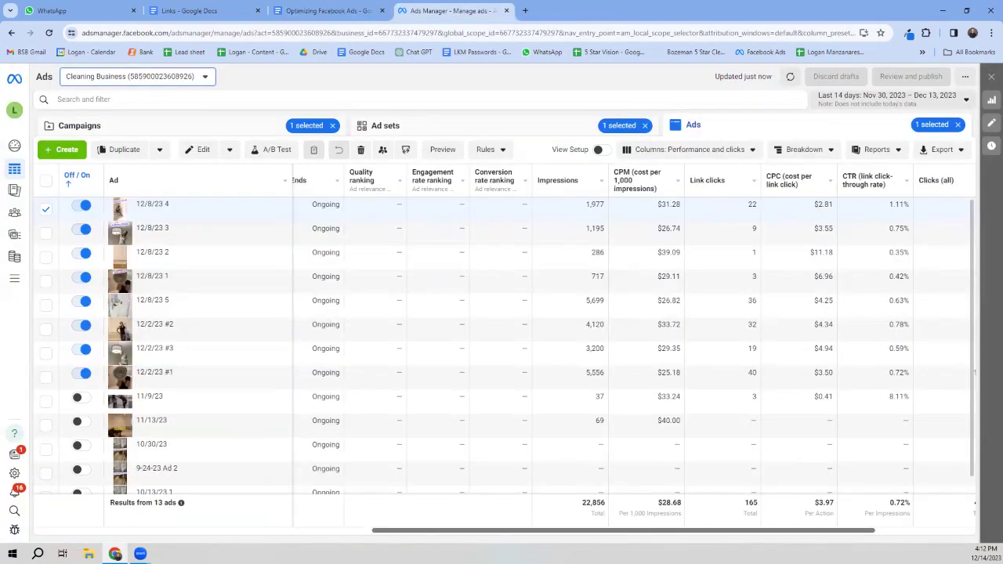
Step: Review the ads' cost per result, impressions and click metrics, and turn off the ad 12/8/23 3
{"action": "scroll", "coordinate": [595, 344], "scroll_direction": "left", "scroll_amount": 10}
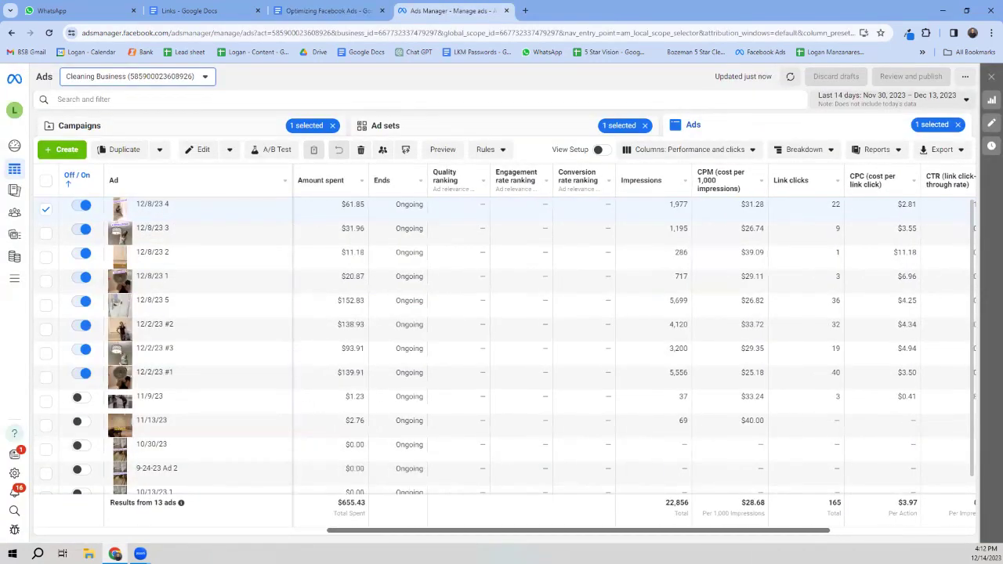
{"action": "scroll", "coordinate": [681, 328], "scroll_direction": "left", "scroll_amount": 3}
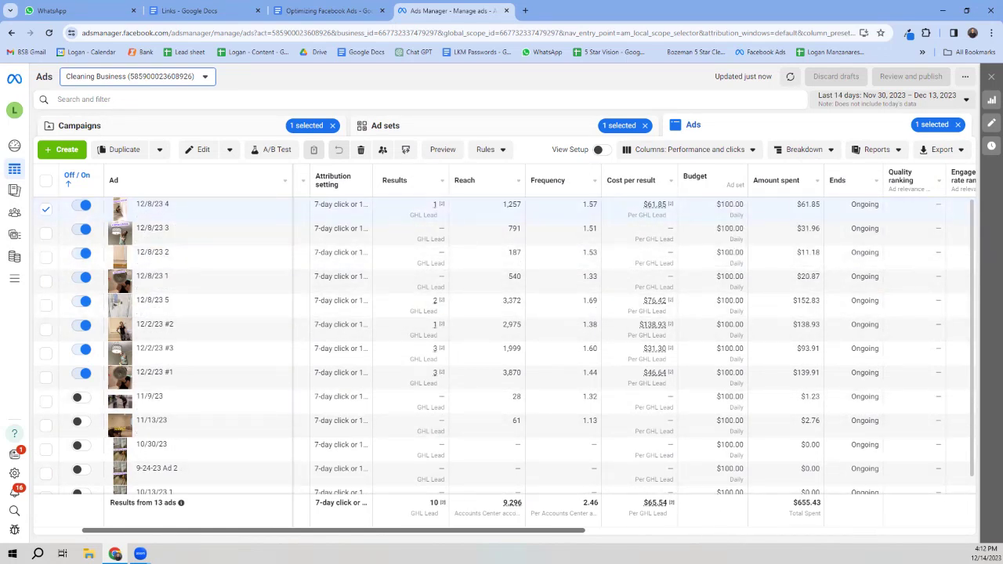
{"action": "scroll", "coordinate": [502, 345], "scroll_direction": "right", "scroll_amount": 1}
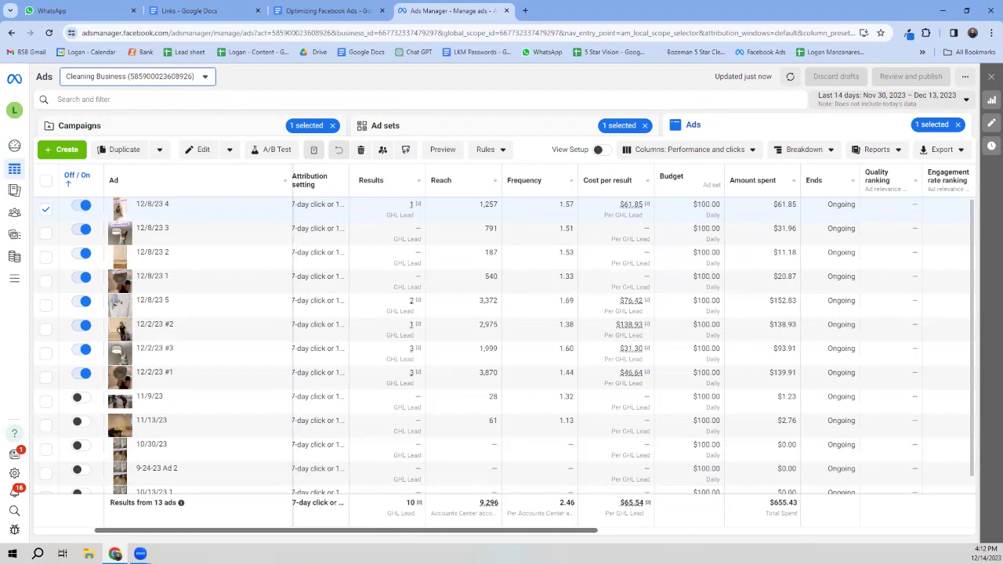
{"action": "scroll", "coordinate": [548, 353], "scroll_direction": "right", "scroll_amount": 10}
{"action": "scroll", "coordinate": [633, 348], "scroll_direction": "right", "scroll_amount": 3}
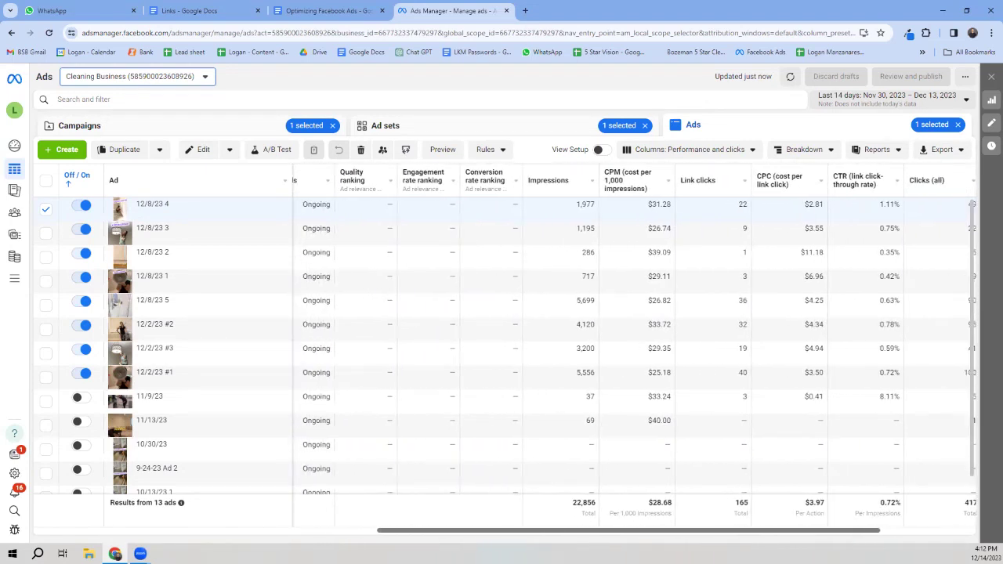
{"action": "scroll", "coordinate": [633, 347], "scroll_direction": "left", "scroll_amount": 10}
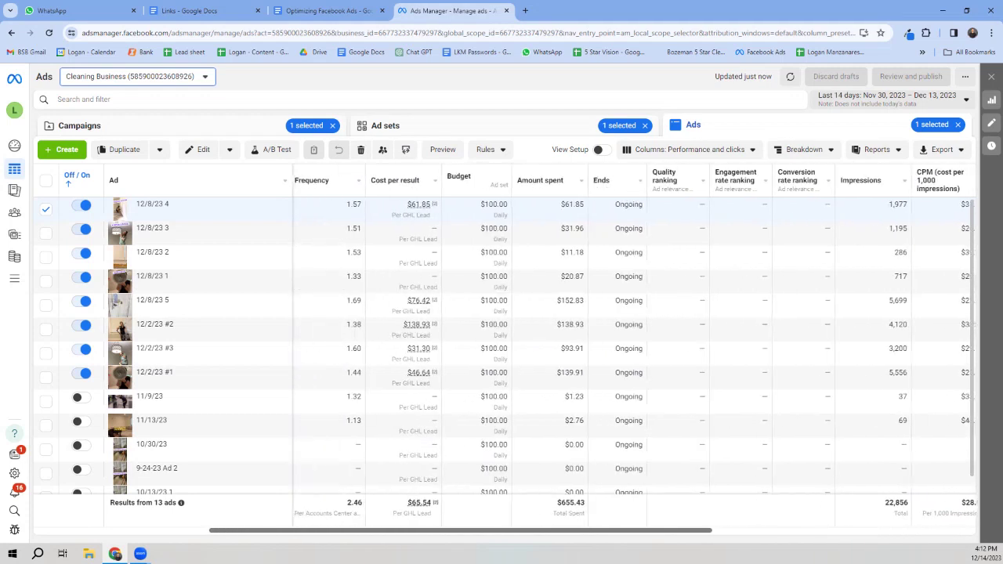
{"action": "scroll", "coordinate": [771, 253], "scroll_direction": "left", "scroll_amount": 5}
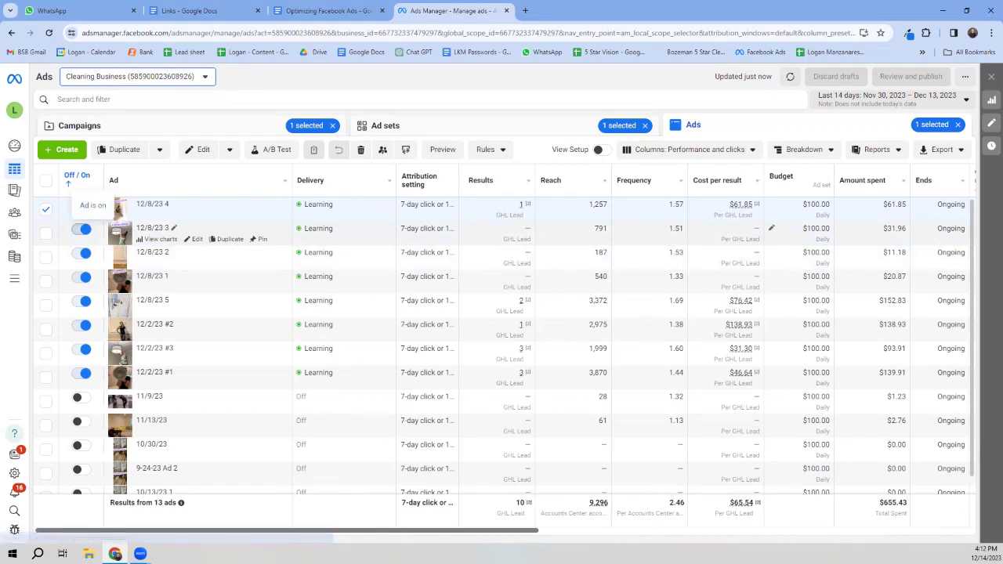
{"action": "left_click", "coordinate": [84, 228]}
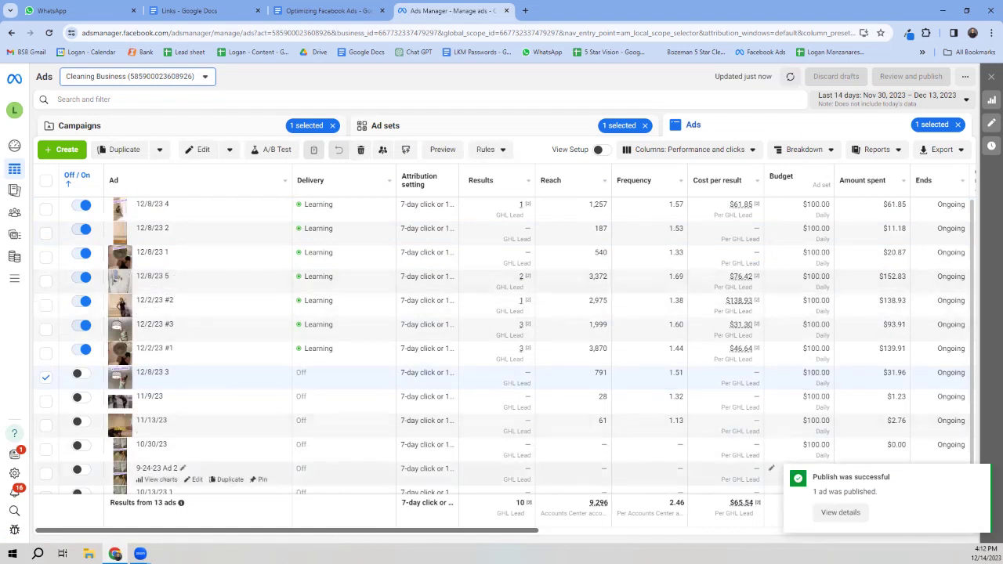
Step: Compare the remaining active ads' impressions, CPM and cost per result, and turn off the ad 12/2/23 #2
{"action": "scroll", "coordinate": [501, 345], "scroll_direction": "right", "scroll_amount": 2}
{"action": "scroll", "coordinate": [502, 345], "scroll_direction": "right", "scroll_amount": 5}
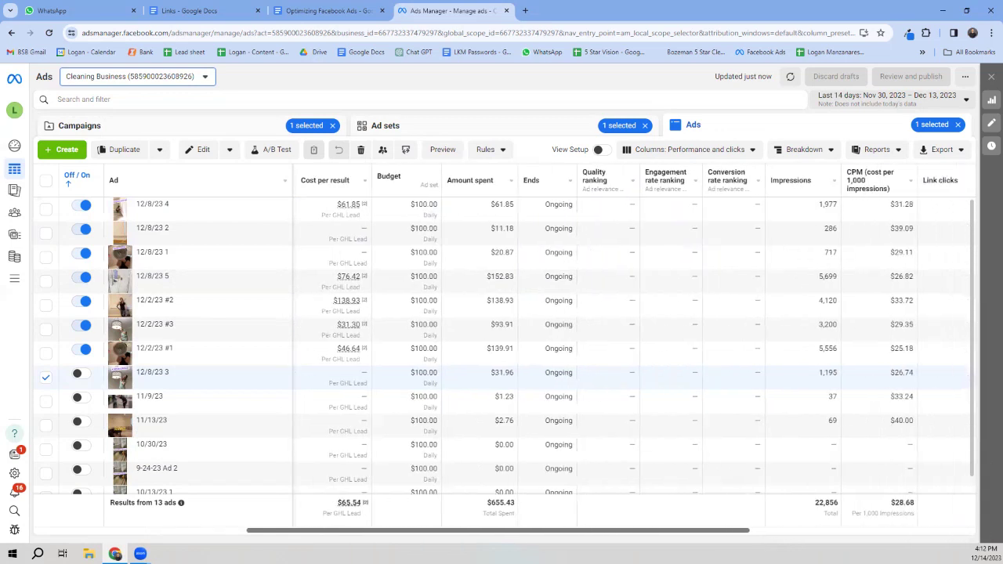
{"action": "scroll", "coordinate": [633, 348], "scroll_direction": "right", "scroll_amount": 1}
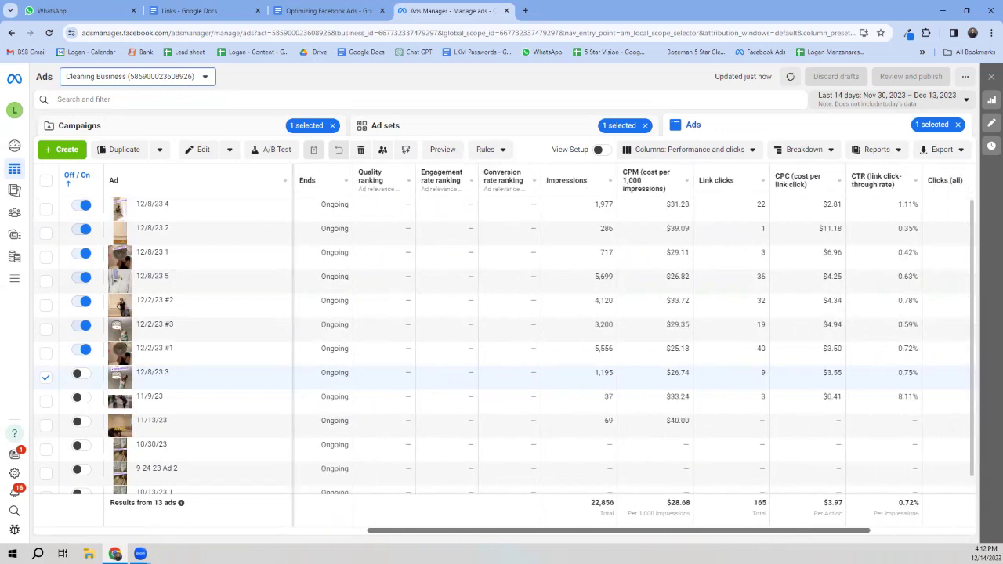
{"action": "scroll", "coordinate": [634, 348], "scroll_direction": "left", "scroll_amount": 6}
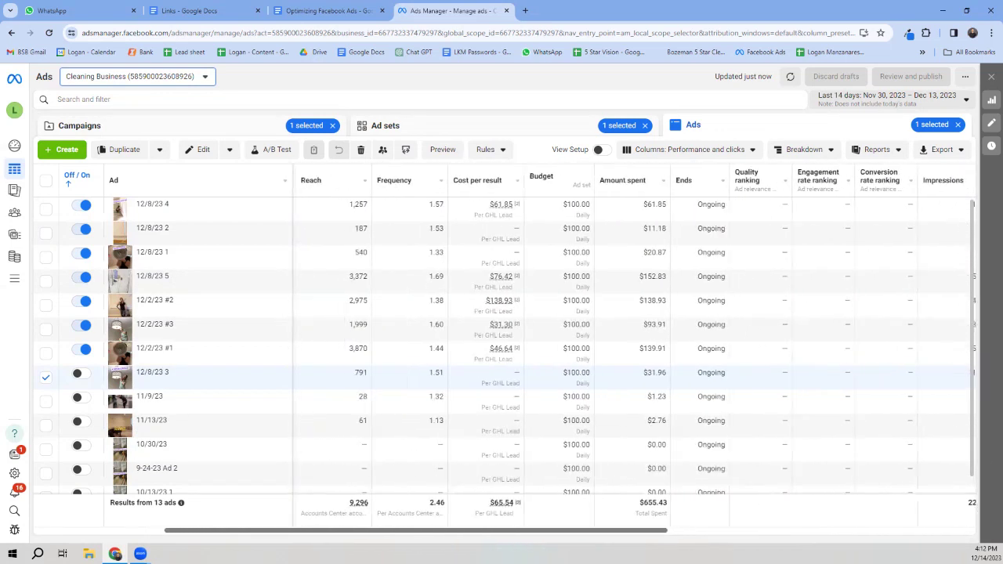
{"action": "scroll", "coordinate": [634, 347], "scroll_direction": "right", "scroll_amount": 6}
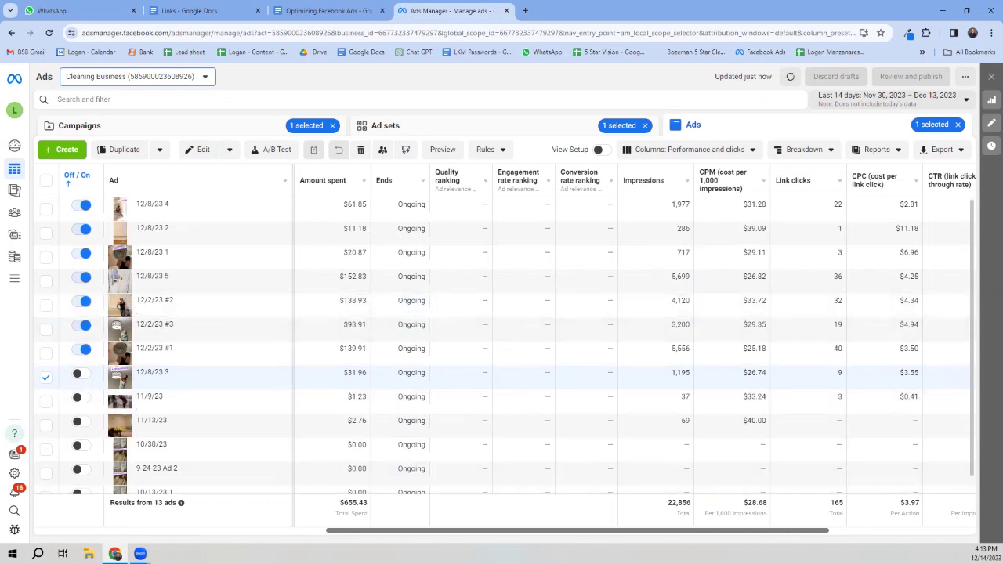
{"action": "scroll", "coordinate": [509, 348], "scroll_direction": "left", "scroll_amount": 9}
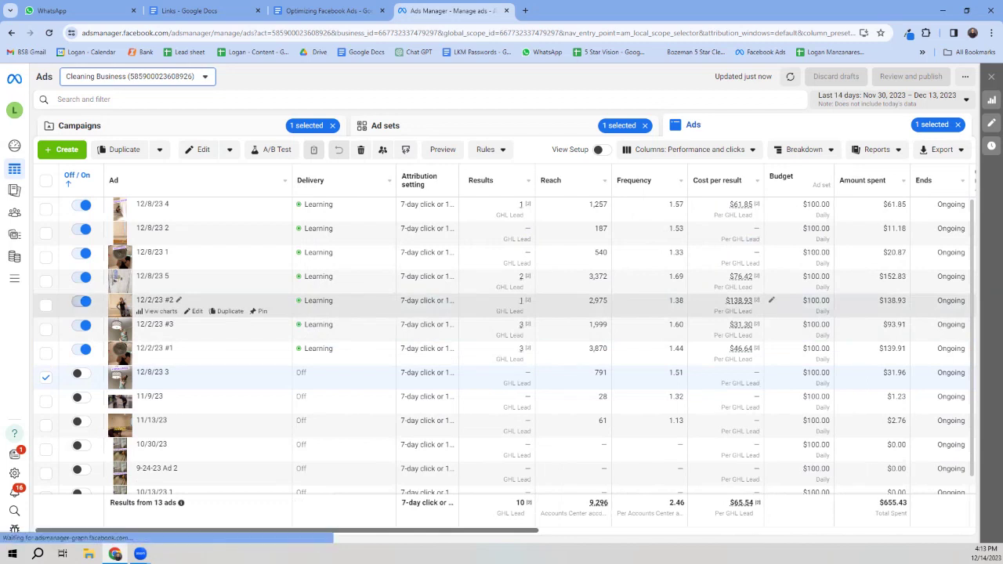
{"action": "left_click", "coordinate": [84, 301]}
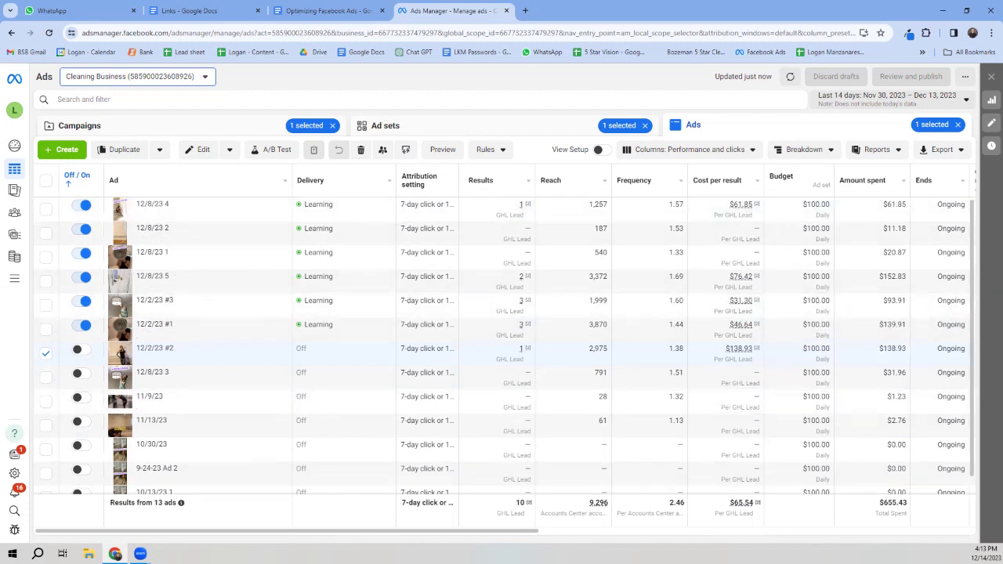
Step: Check the active ads' impressions, CPM and cost per link click, and turn off the ad 12/8/23 5
{"action": "scroll", "coordinate": [501, 344], "scroll_direction": "right", "scroll_amount": 5}
{"action": "scroll", "coordinate": [635, 348], "scroll_direction": "right", "scroll_amount": 5}
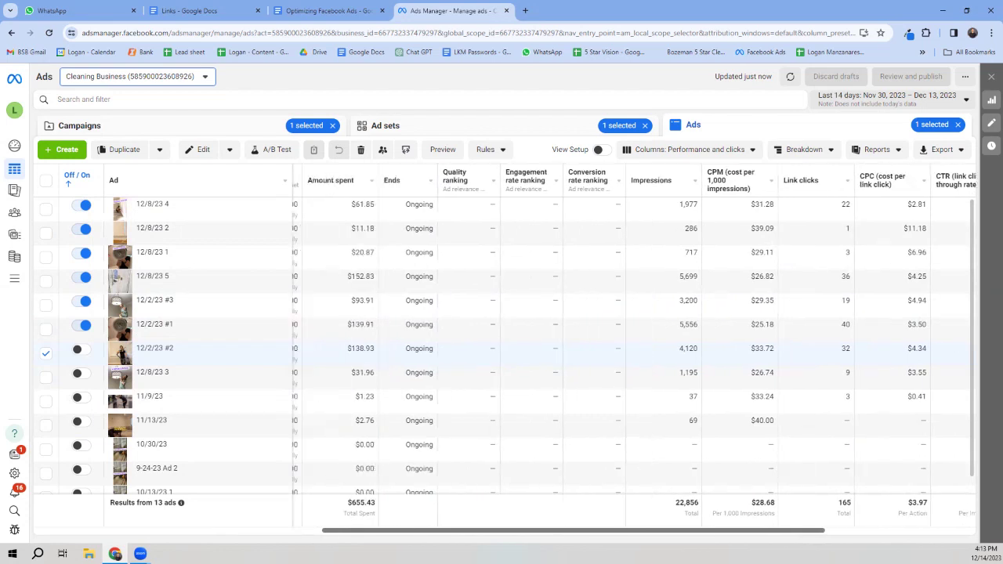
{"action": "scroll", "coordinate": [501, 345], "scroll_direction": "left", "scroll_amount": 10}
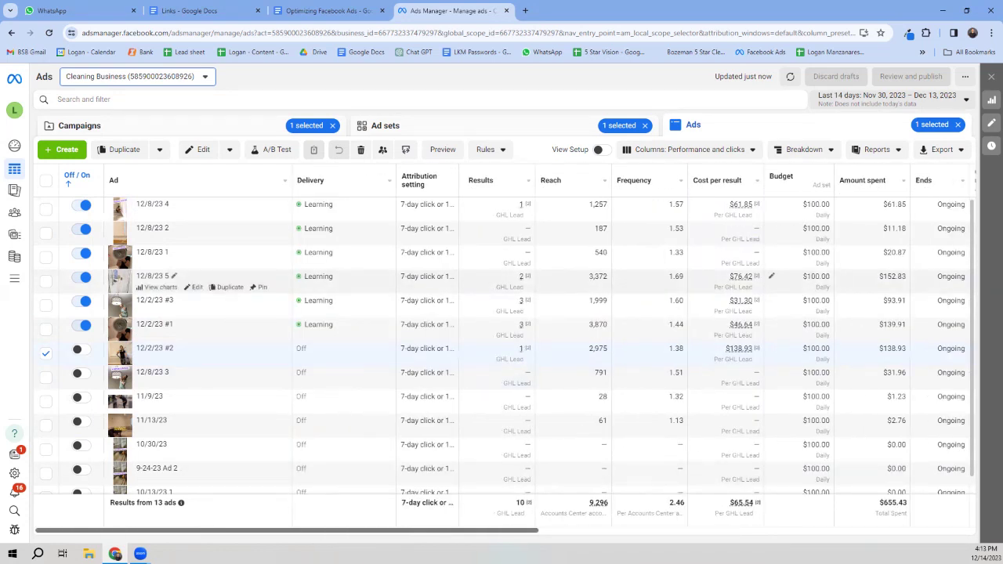
{"action": "left_click", "coordinate": [84, 276]}
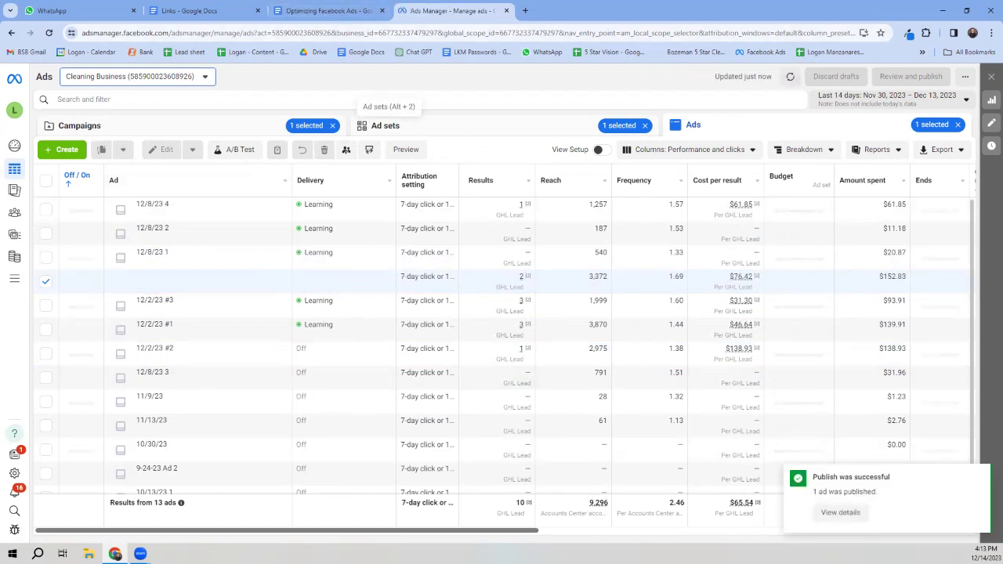
Step: Review the guide's loser criteria against the ads list and open the linked 2023 Marketing Metrics sheet
{"action": "scroll", "coordinate": [524, 336], "scroll_direction": "right", "scroll_amount": 3}
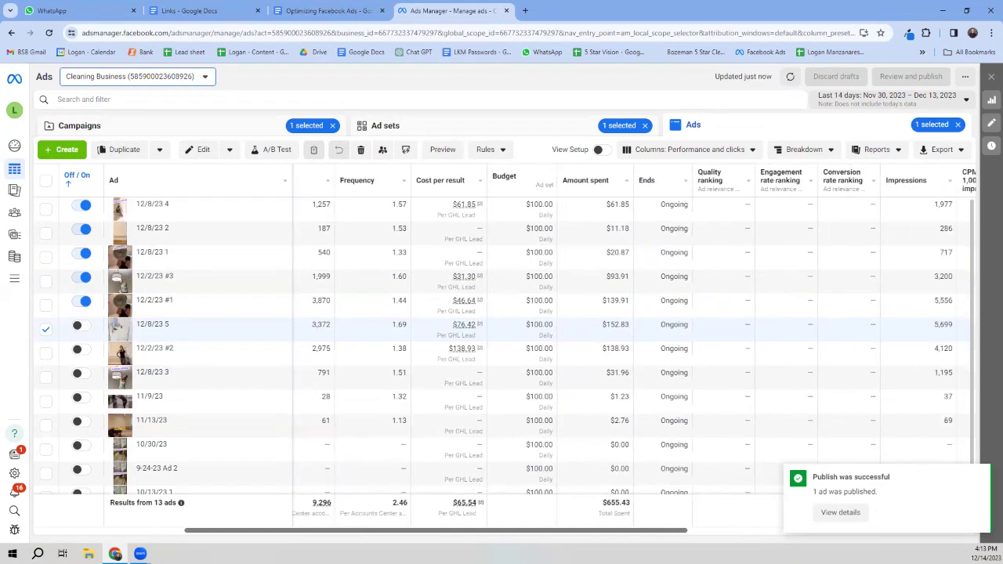
{"action": "scroll", "coordinate": [524, 336], "scroll_direction": "right", "scroll_amount": 1}
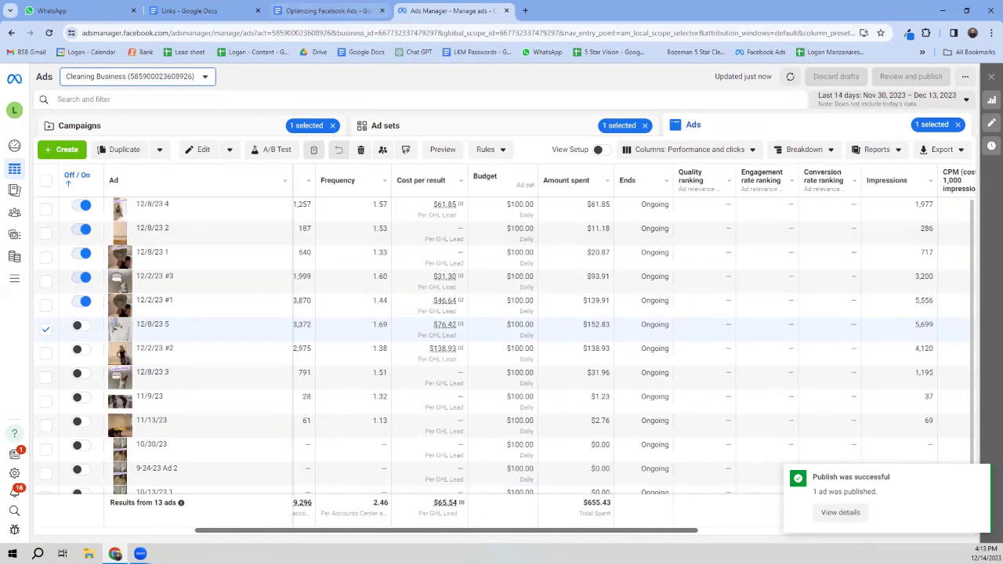
{"action": "left_click", "coordinate": [329, 10]}
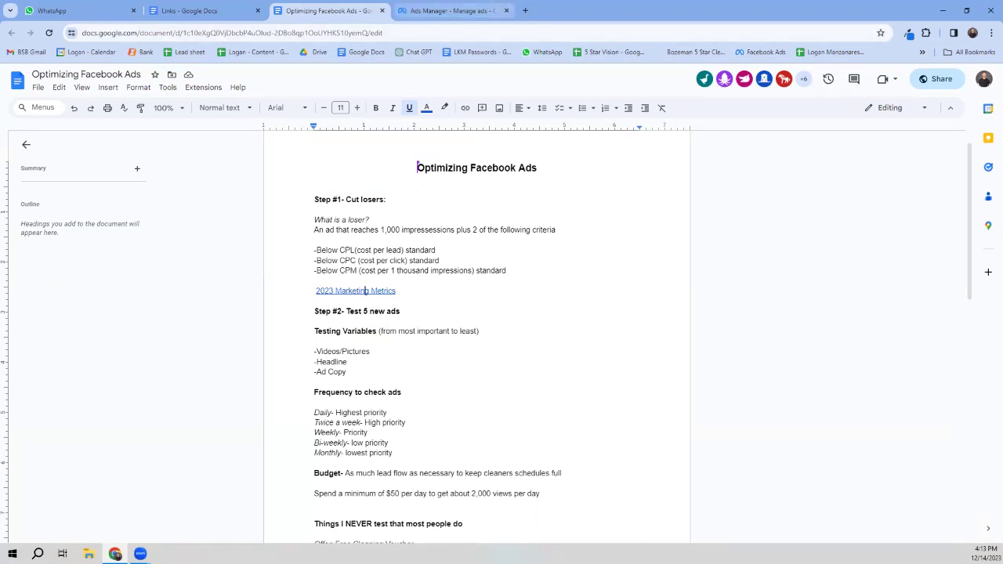
{"action": "left_click", "coordinate": [450, 10]}
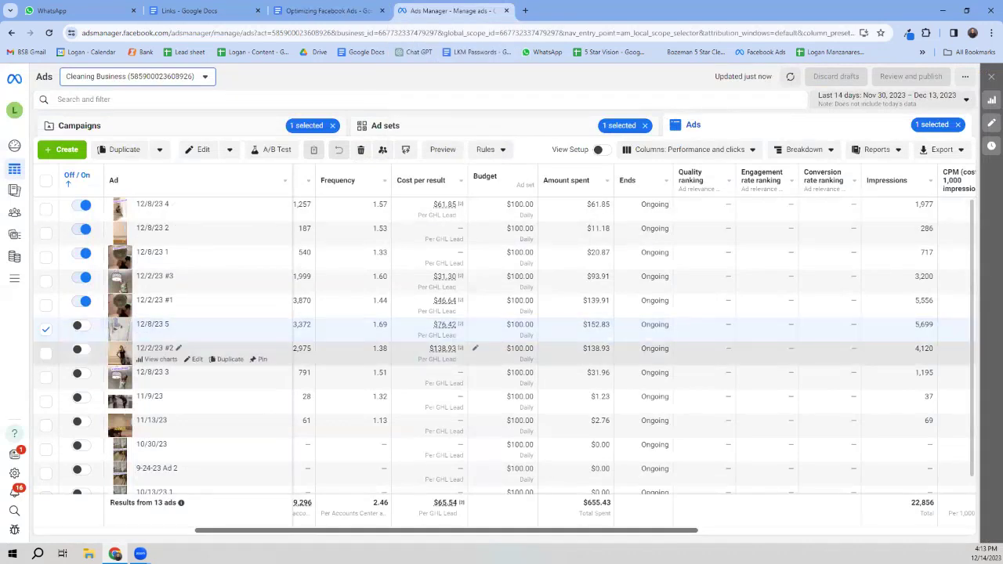
{"action": "key", "text": "ctrl+shift+Tab"}
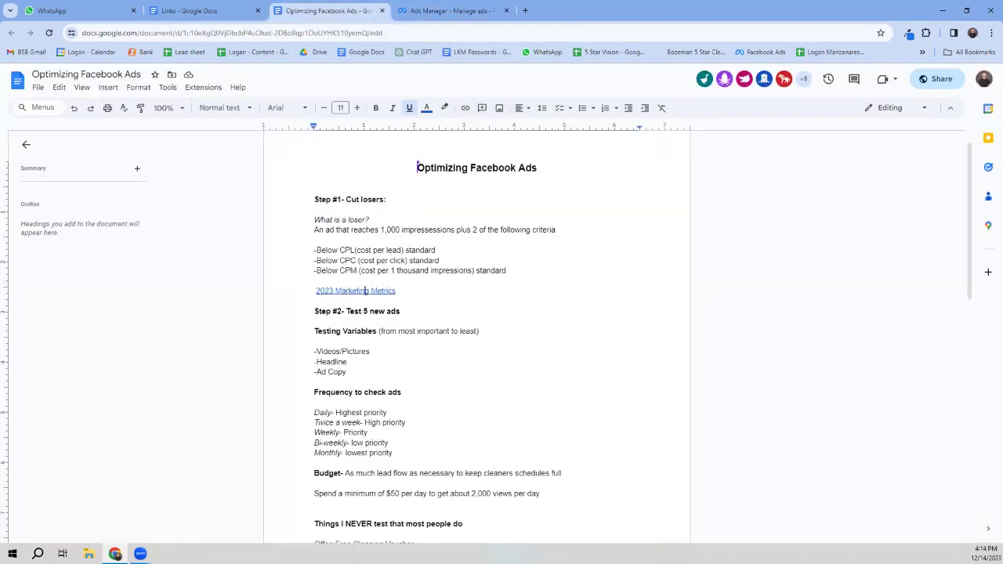
{"action": "left_click", "coordinate": [368, 291]}
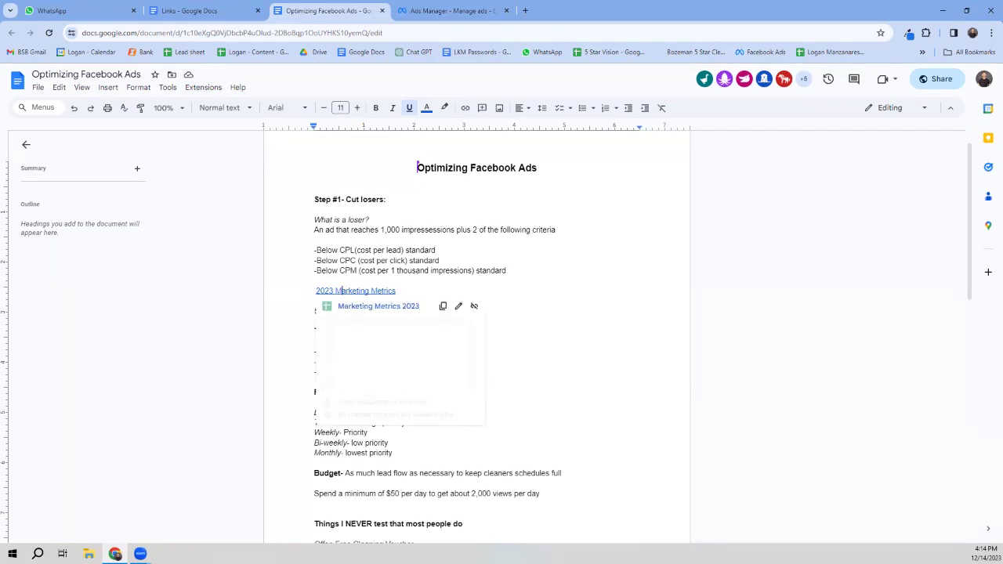
{"action": "left_click", "coordinate": [368, 305]}
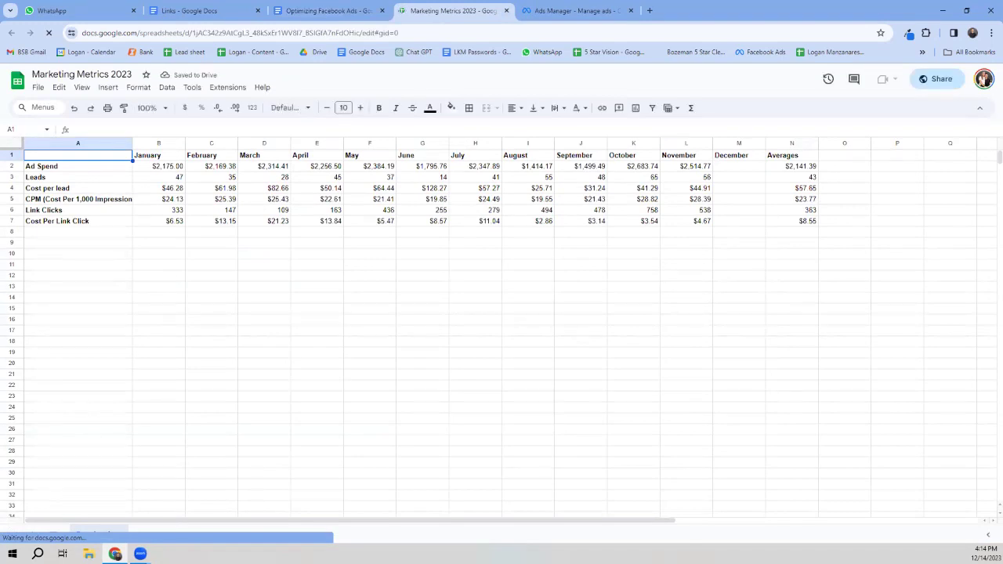
Step: Return to the ads list and compare the ads' results, cost per result, impressions, CPM and cost per link click
{"action": "key", "text": "ctrl+Tab"}
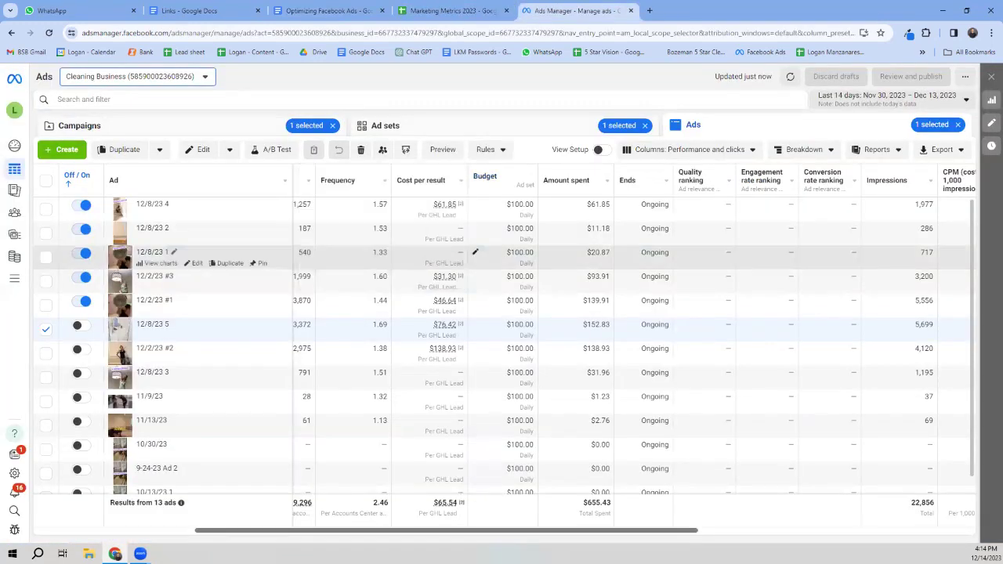
{"action": "scroll", "coordinate": [627, 344], "scroll_direction": "right", "scroll_amount": 10}
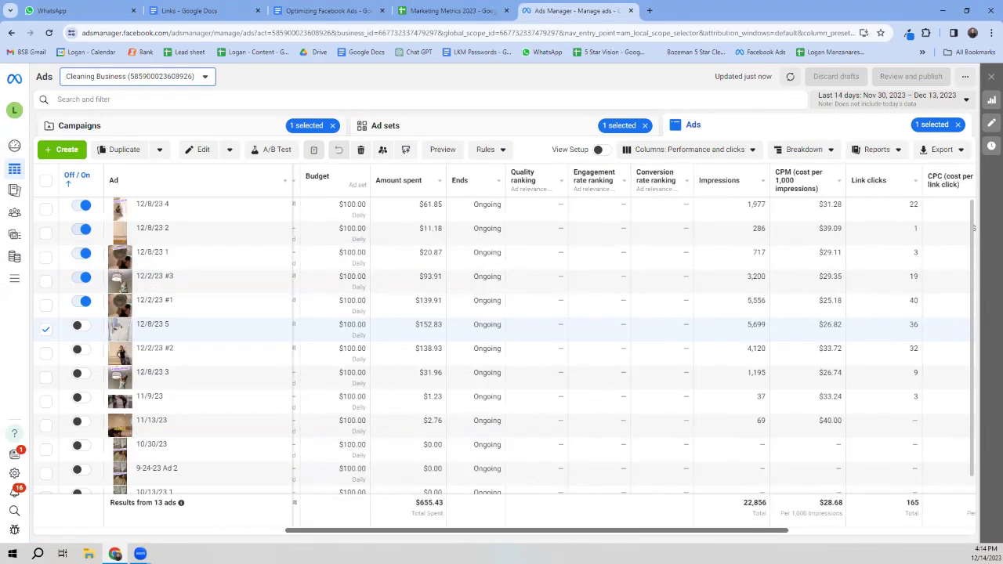
{"action": "scroll", "coordinate": [626, 353], "scroll_direction": "right", "scroll_amount": 3}
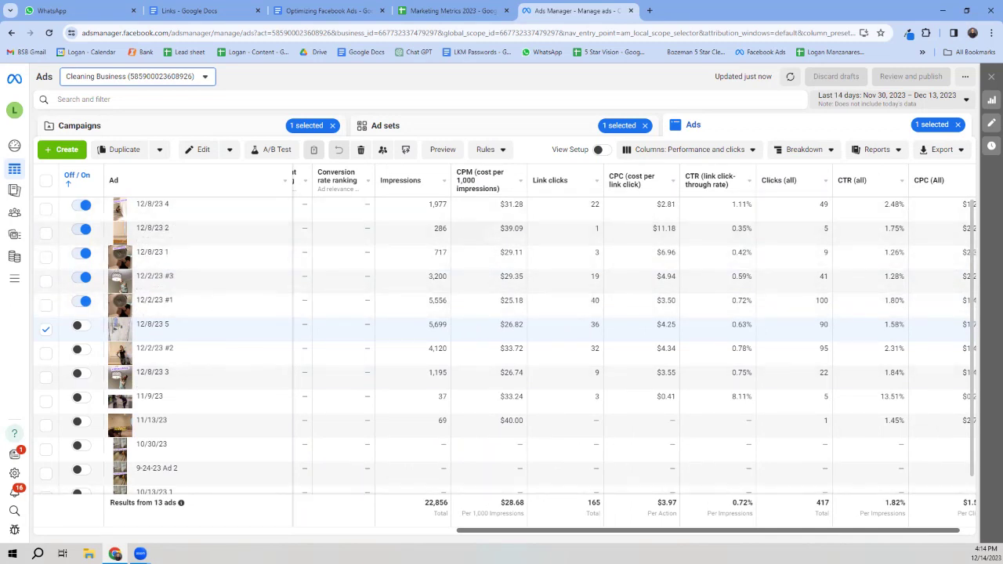
{"action": "scroll", "coordinate": [634, 348], "scroll_direction": "left", "scroll_amount": 5}
{"action": "scroll", "coordinate": [610, 348], "scroll_direction": "left", "scroll_amount": 5}
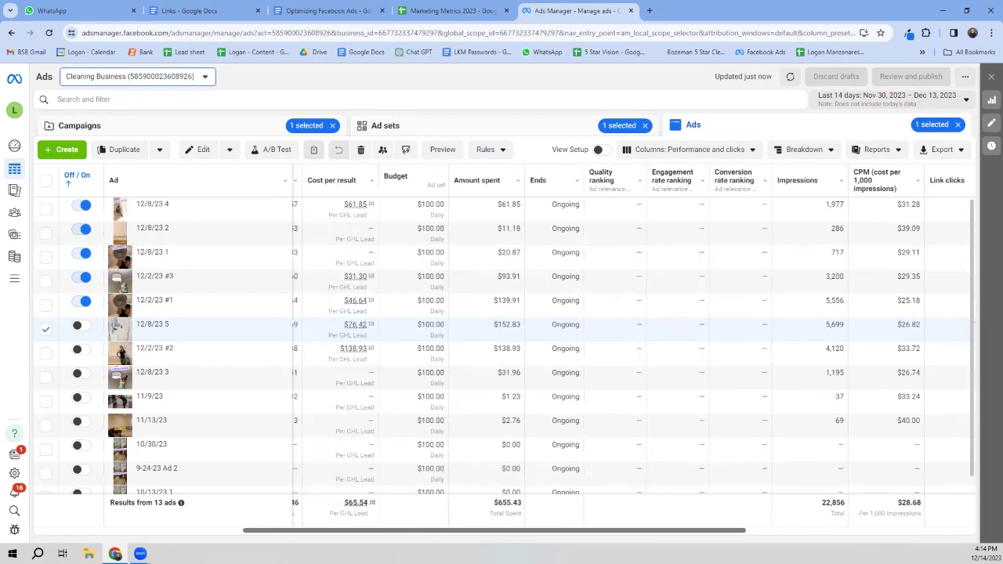
{"action": "scroll", "coordinate": [610, 348], "scroll_direction": "left", "scroll_amount": 3}
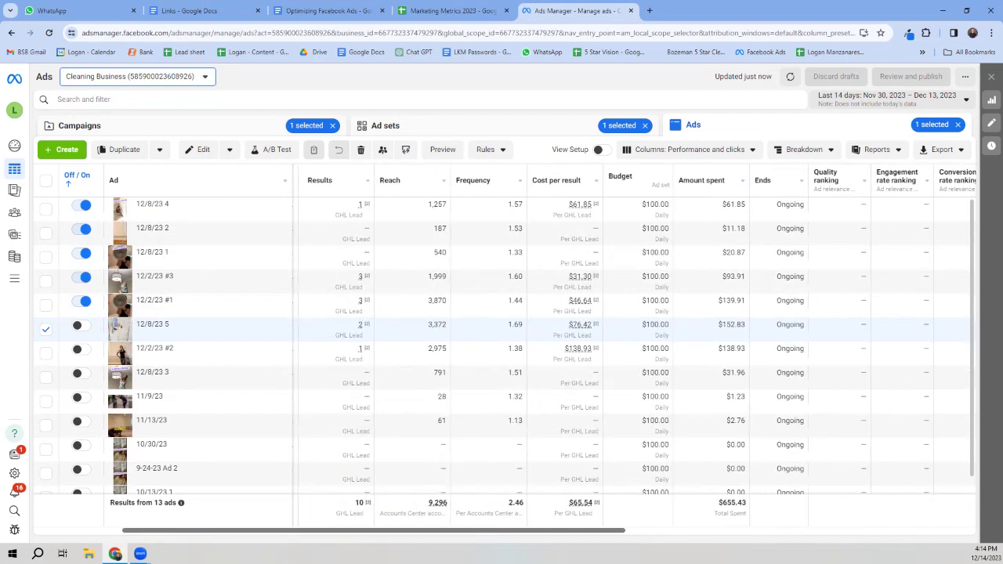
{"action": "scroll", "coordinate": [634, 348], "scroll_direction": "right", "scroll_amount": 8}
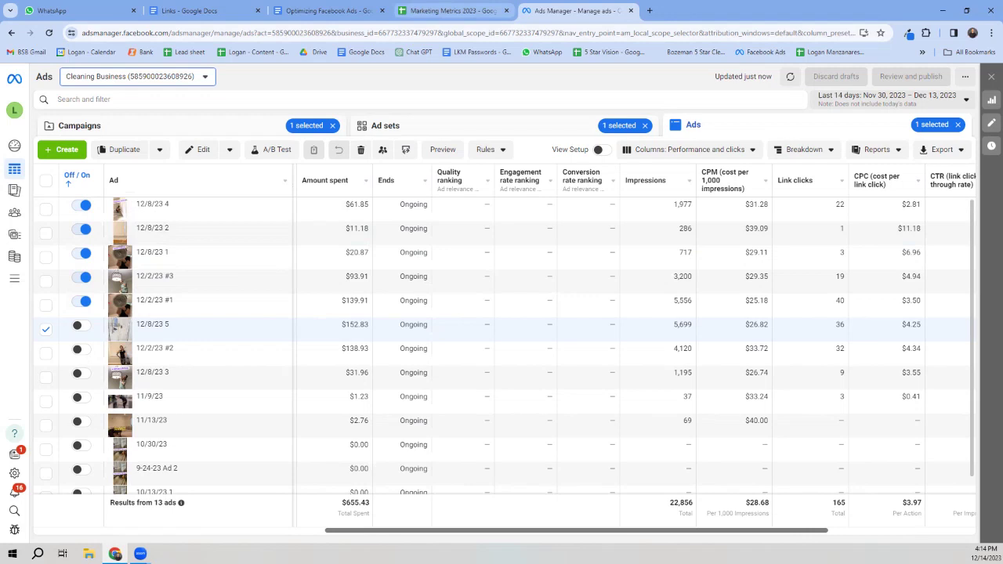
Step: Switch to the Marketing Metrics 2023 sheet and select the Averages value in the CPM row
{"action": "left_click", "coordinate": [329, 11]}
{"action": "left_click", "coordinate": [451, 11]}
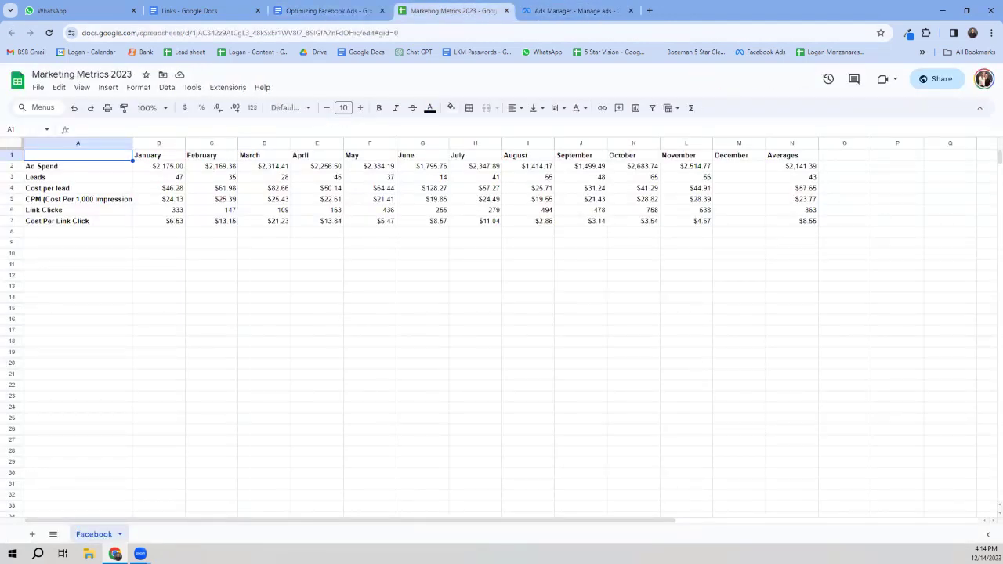
{"action": "key", "text": "Down"}
{"action": "key", "text": "Down"}
{"action": "key", "text": "Down"}
{"action": "key", "text": "Down"}
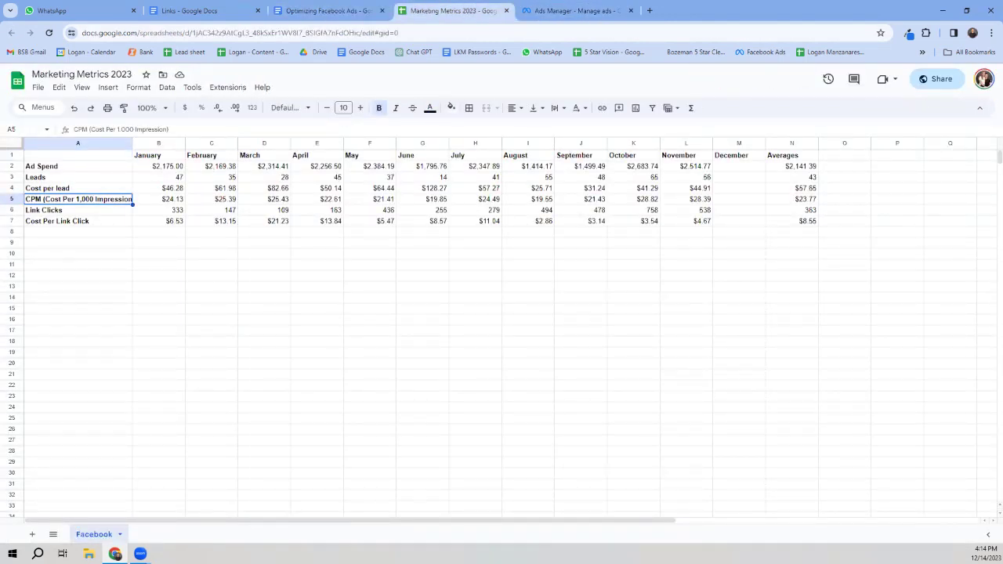
{"action": "key", "text": "Right"}
{"action": "key", "text": "Right"}
{"action": "key", "text": "Right"}
{"action": "key", "text": "Right"}
{"action": "key", "text": "Right"}
{"action": "key", "text": "Right"}
{"action": "key", "text": "Right"}
{"action": "key", "text": "Right"}
{"action": "key", "text": "Right"}
{"action": "key", "text": "Right"}
{"action": "key", "text": "Right"}
{"action": "key", "text": "Right"}
{"action": "key", "text": "Right"}
{"action": "key", "text": "Right"}
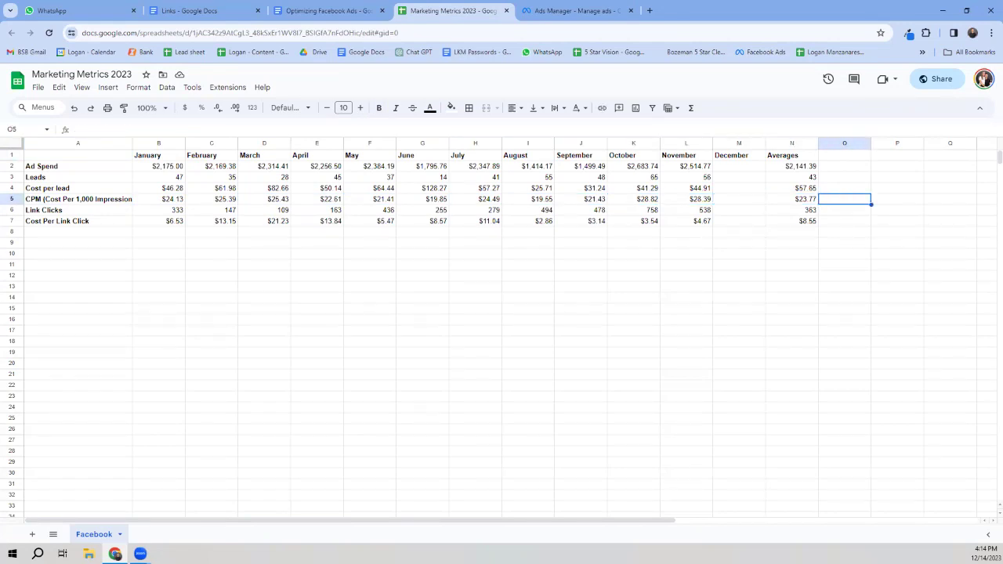
{"action": "key", "text": "Left"}
Step: Go back to Ads Manager and check the ads' CPM, link clicks and cost per link click against the averages
{"action": "left_click", "coordinate": [576, 10]}
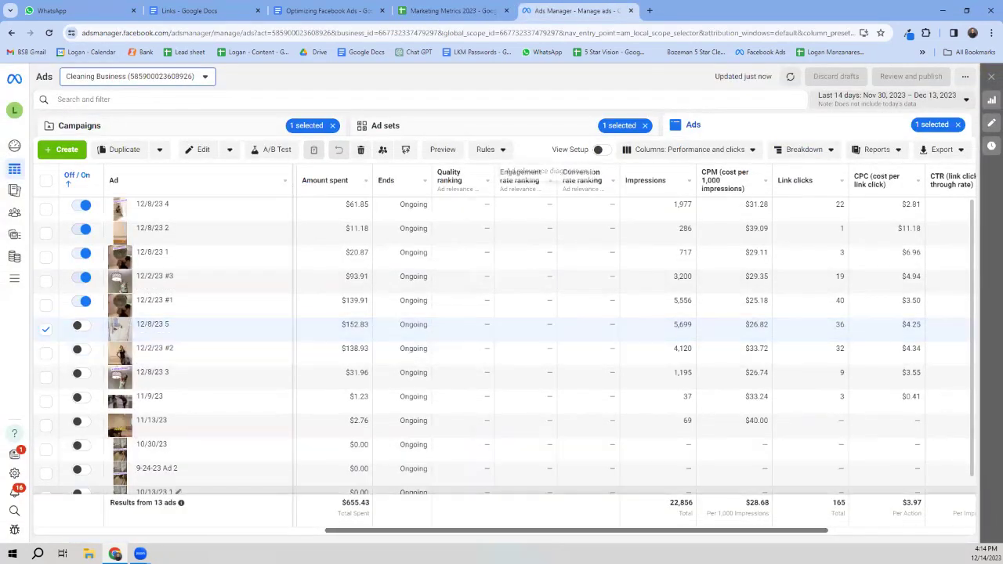
{"action": "scroll", "coordinate": [634, 349], "scroll_direction": "right", "scroll_amount": 5}
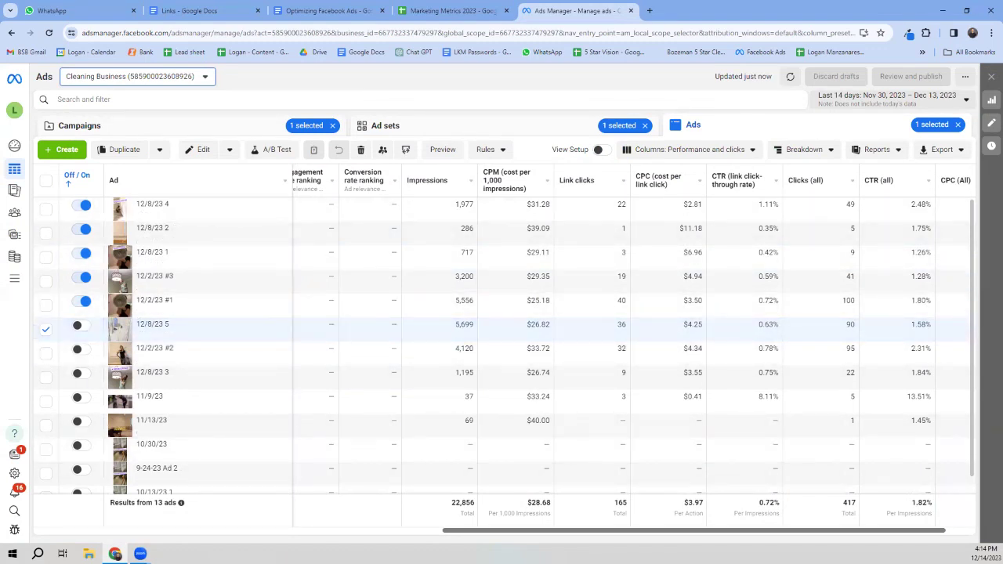
{"action": "scroll", "coordinate": [635, 348], "scroll_direction": "left", "scroll_amount": 1}
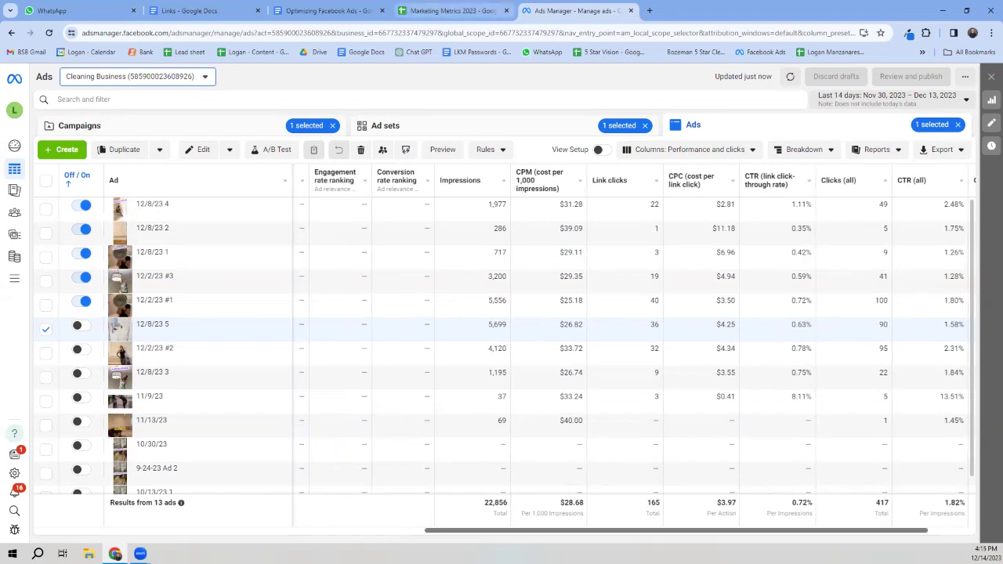
Step: Switch to the Marketing Metrics 2023 sheet and go through the monthly CPM values, ending on June
{"action": "left_click", "coordinate": [453, 10]}
{"action": "key", "text": "Left"}
{"action": "key", "text": "Left"}
{"action": "key", "text": "Left"}
{"action": "key", "text": "Left"}
{"action": "key", "text": "Left"}
{"action": "key", "text": "Left"}
{"action": "key", "text": "Left"}
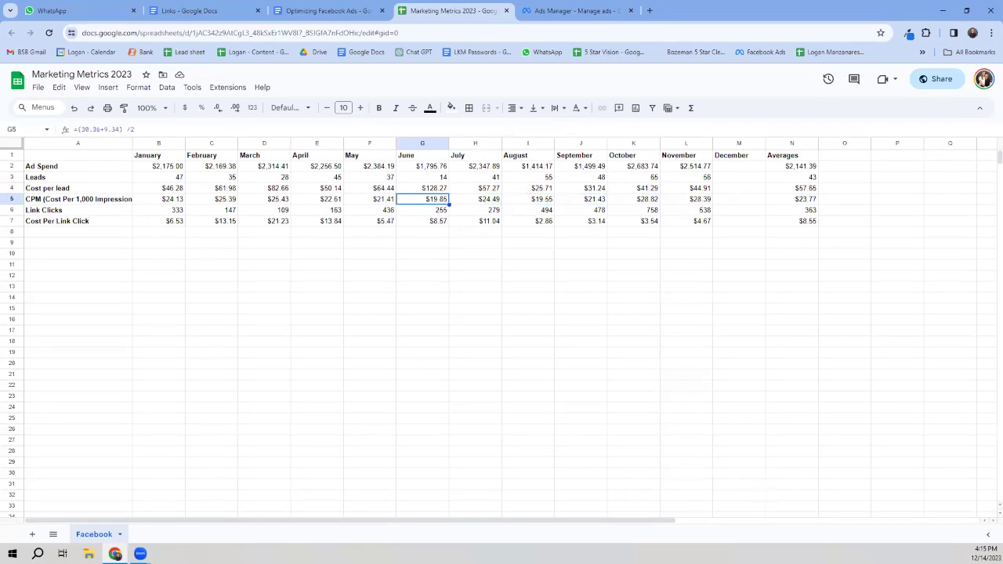
{"action": "key", "text": "Right"}
{"action": "key", "text": "Right"}
{"action": "key", "text": "Left"}
{"action": "key", "text": "Left"}
{"action": "key", "text": "Left"}
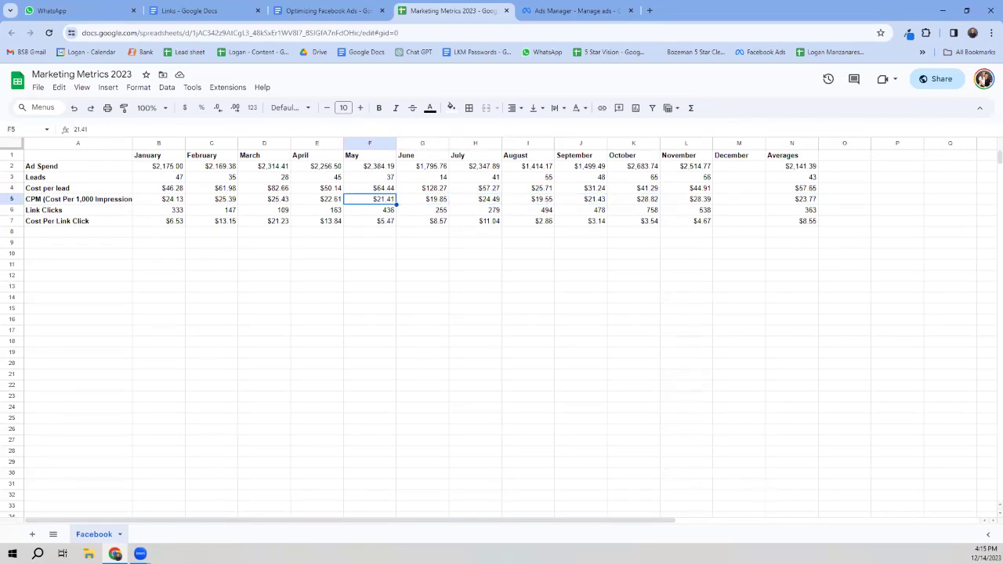
{"action": "key", "text": "Right"}
{"action": "key", "text": "Right"}
{"action": "key", "text": "Left"}
{"action": "key", "text": "Left"}
{"action": "key", "text": "Left"}
{"action": "key", "text": "Left"}
{"action": "key", "text": "Left"}
{"action": "key", "text": "Right"}
{"action": "key", "text": "Right"}
{"action": "key", "text": "Right"}
{"action": "key", "text": "Right"}
{"action": "key", "text": "Right"}
{"action": "key", "text": "Right"}
{"action": "key", "text": "Right"}
{"action": "key", "text": "Right"}
{"action": "key", "text": "Right"}
{"action": "key", "text": "Left"}
{"action": "key", "text": "Right"}
{"action": "key", "text": "Left"}
{"action": "key", "text": "Left"}
{"action": "key", "text": "Left"}
{"action": "key", "text": "Left"}
{"action": "key", "text": "Left"}
{"action": "key", "text": "Left"}
{"action": "key", "text": "Left"}
{"action": "key", "text": "Left"}
{"action": "key", "text": "Left"}
{"action": "key", "text": "Left"}
{"action": "key", "text": "Right"}
{"action": "key", "text": "Right"}
{"action": "key", "text": "Right"}
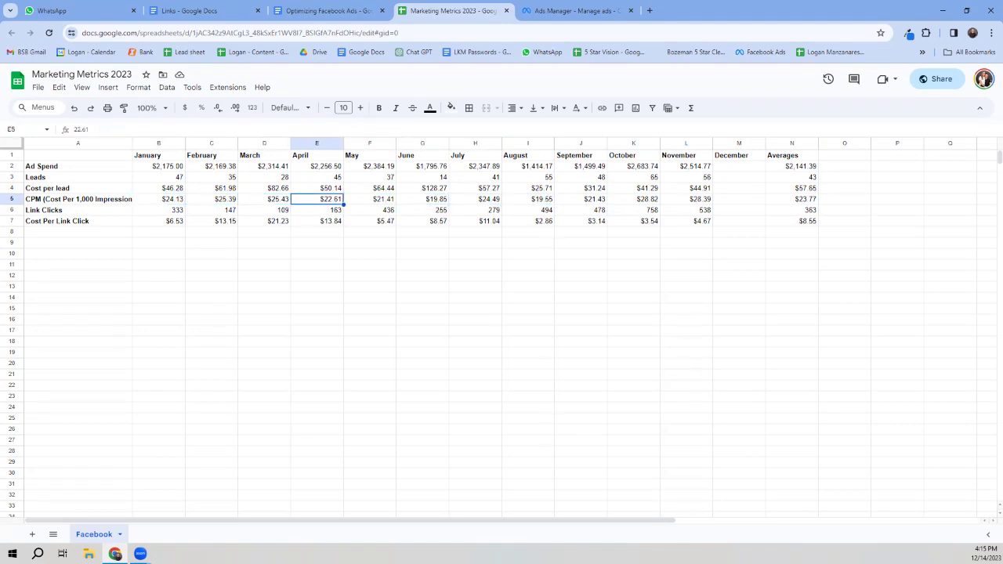
{"action": "key", "text": "Right"}
{"action": "key", "text": "Right"}
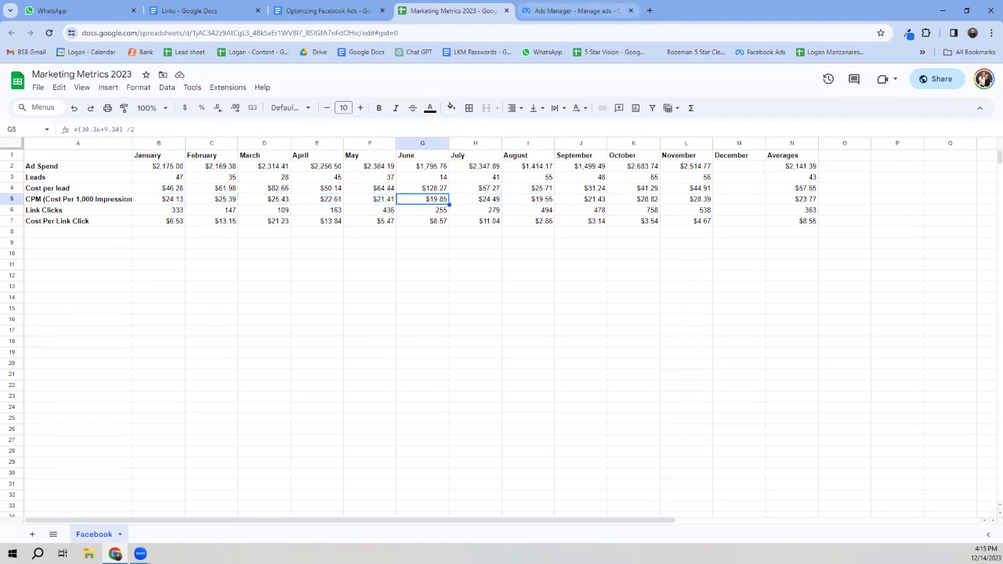
Step: Return to Ads Manager and compare the active ads' cost per result, impressions, CPM and cost per link click
{"action": "left_click", "coordinate": [576, 10]}
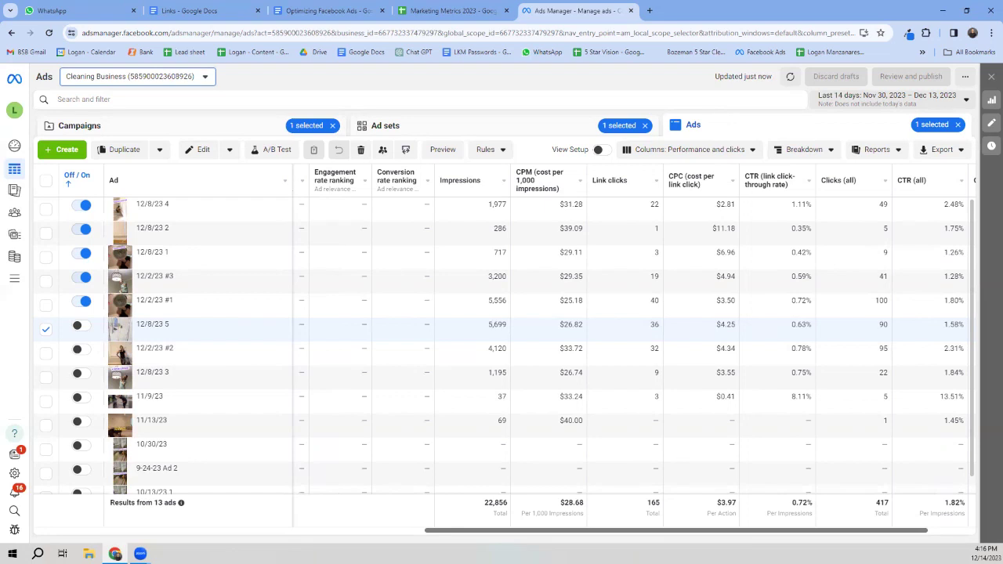
{"action": "scroll", "coordinate": [632, 347], "scroll_direction": "right", "scroll_amount": 1}
{"action": "scroll", "coordinate": [642, 348], "scroll_direction": "left", "scroll_amount": 2}
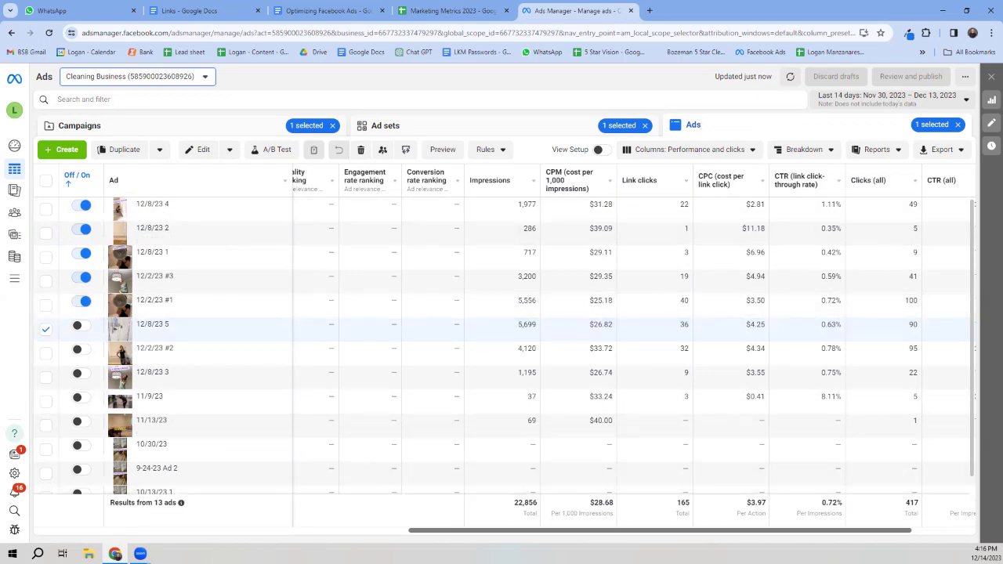
{"action": "scroll", "coordinate": [634, 348], "scroll_direction": "right", "scroll_amount": 3}
{"action": "scroll", "coordinate": [634, 348], "scroll_direction": "left", "scroll_amount": 1}
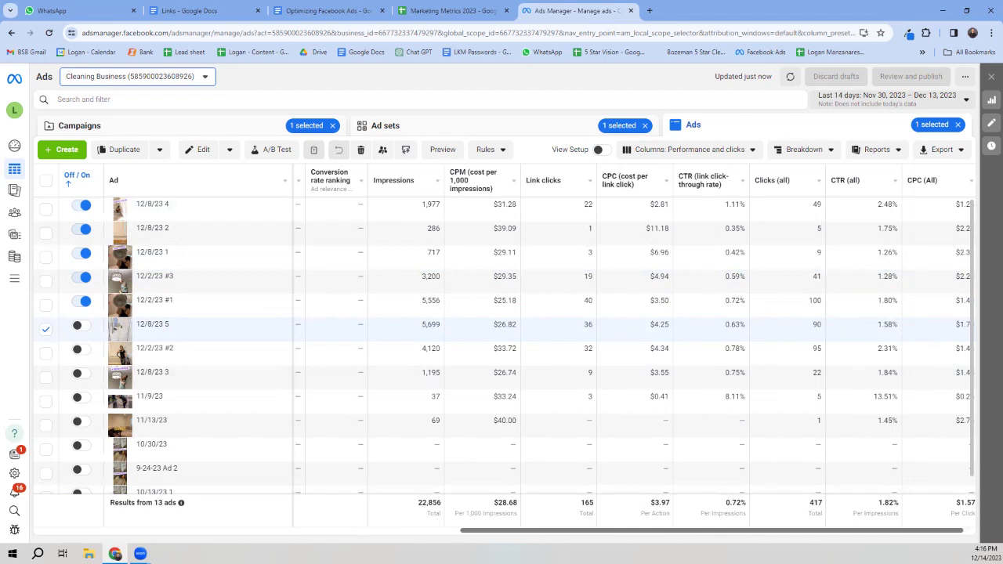
{"action": "scroll", "coordinate": [611, 348], "scroll_direction": "left", "scroll_amount": 20}
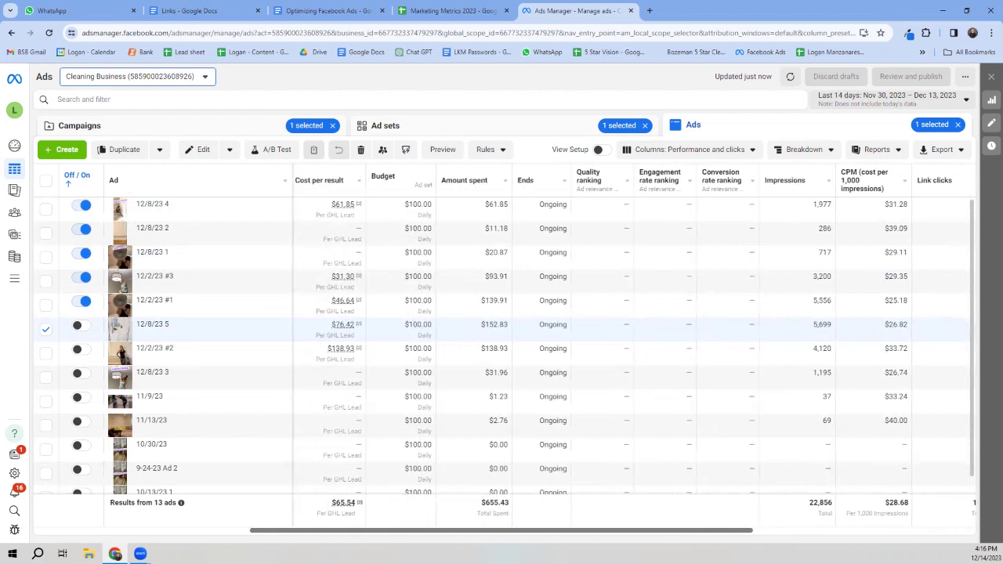
{"action": "scroll", "coordinate": [611, 348], "scroll_direction": "left", "scroll_amount": 8}
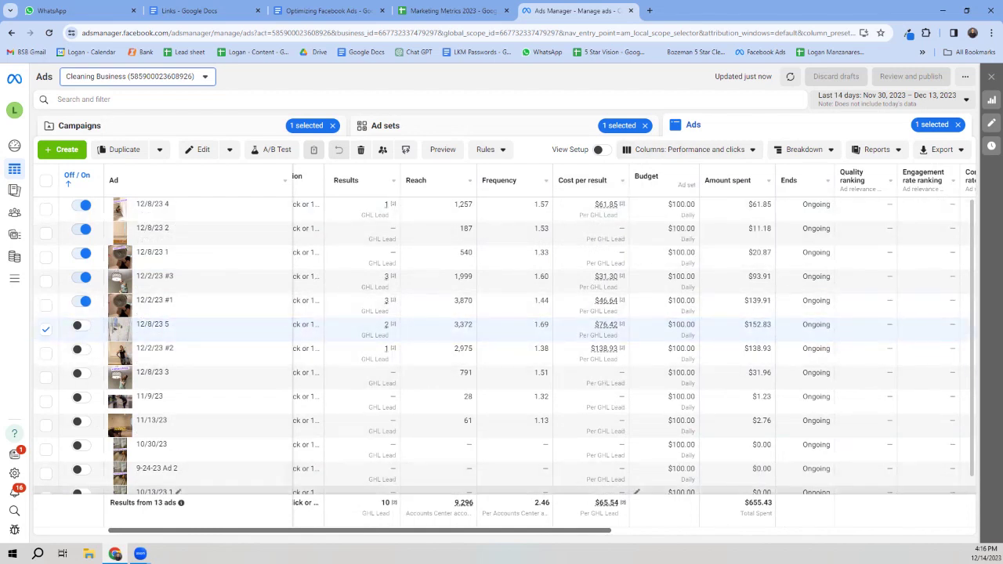
{"action": "scroll", "coordinate": [535, 348], "scroll_direction": "left", "scroll_amount": 2}
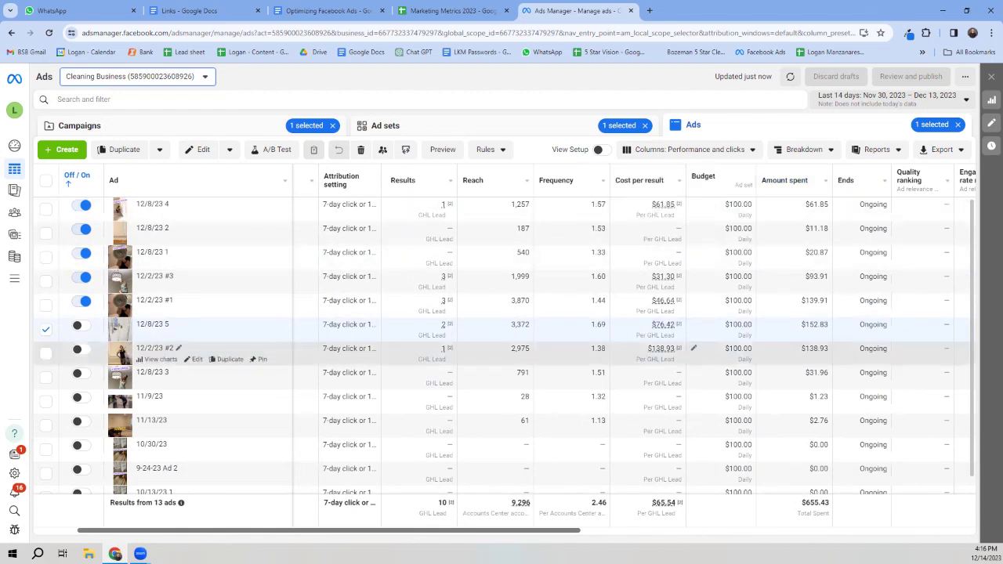
{"action": "scroll", "coordinate": [578, 348], "scroll_direction": "right", "scroll_amount": 5}
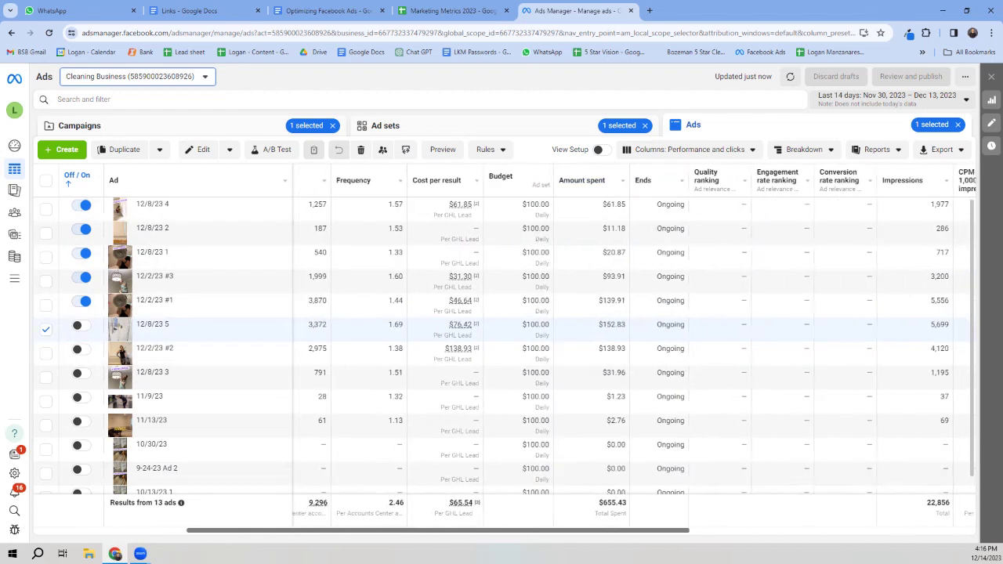
{"action": "scroll", "coordinate": [360, 305], "scroll_direction": "right", "scroll_amount": 1}
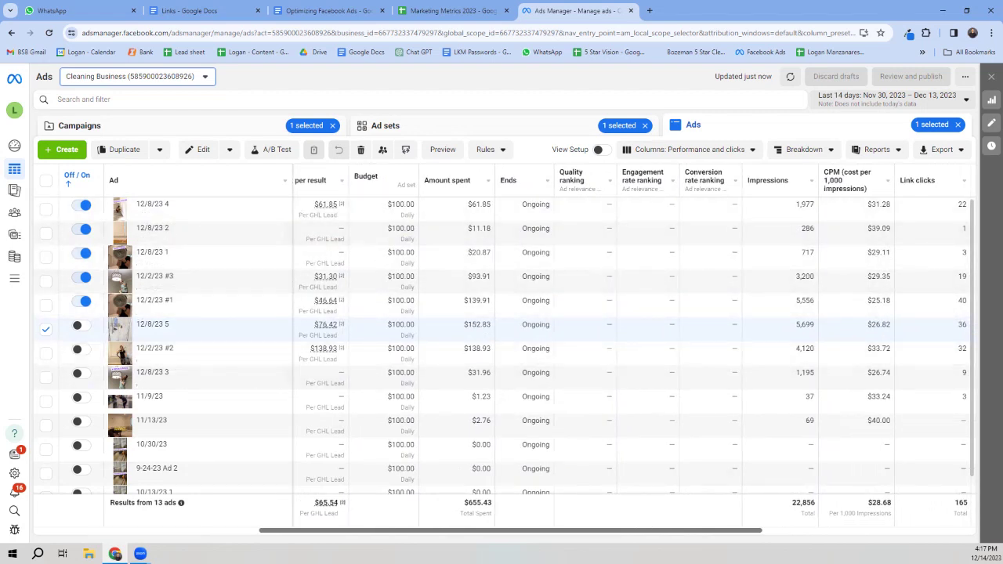
{"action": "scroll", "coordinate": [548, 349], "scroll_direction": "right", "scroll_amount": 2}
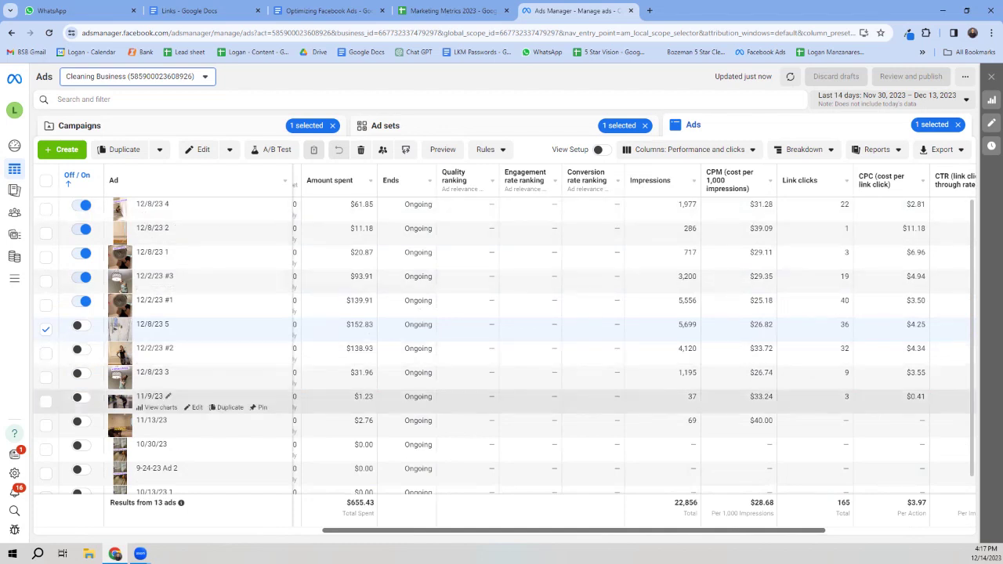
Step: Turn off the ad 12/8/23 4 and dismiss the update notification
{"action": "scroll", "coordinate": [548, 349], "scroll_direction": "left", "scroll_amount": 5}
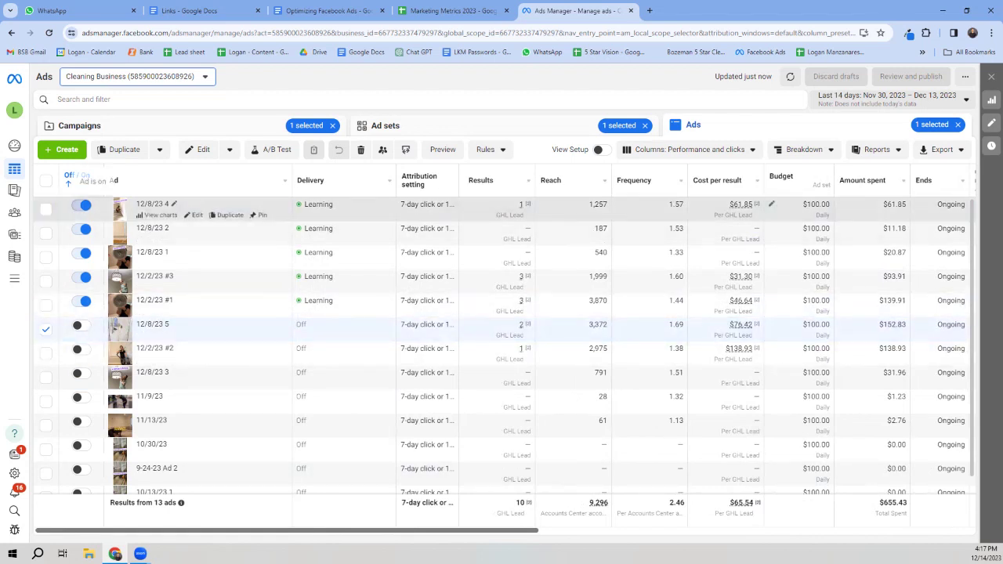
{"action": "left_click", "coordinate": [85, 205]}
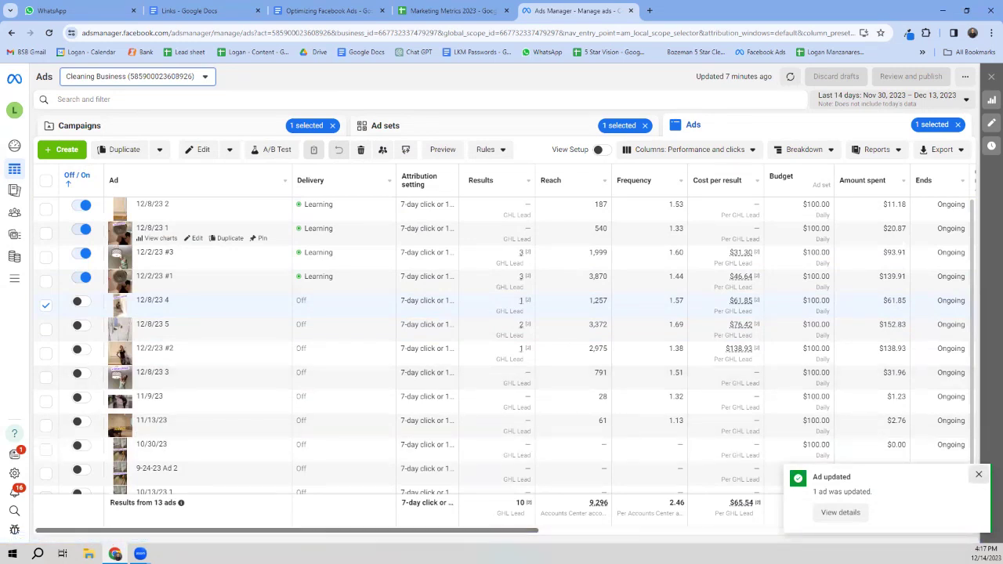
{"action": "left_click", "coordinate": [977, 475]}
Step: Check the remaining active ads' impressions, CPM, link clicks, cost per link click and results
{"action": "scroll", "coordinate": [502, 349], "scroll_direction": "right", "scroll_amount": 5}
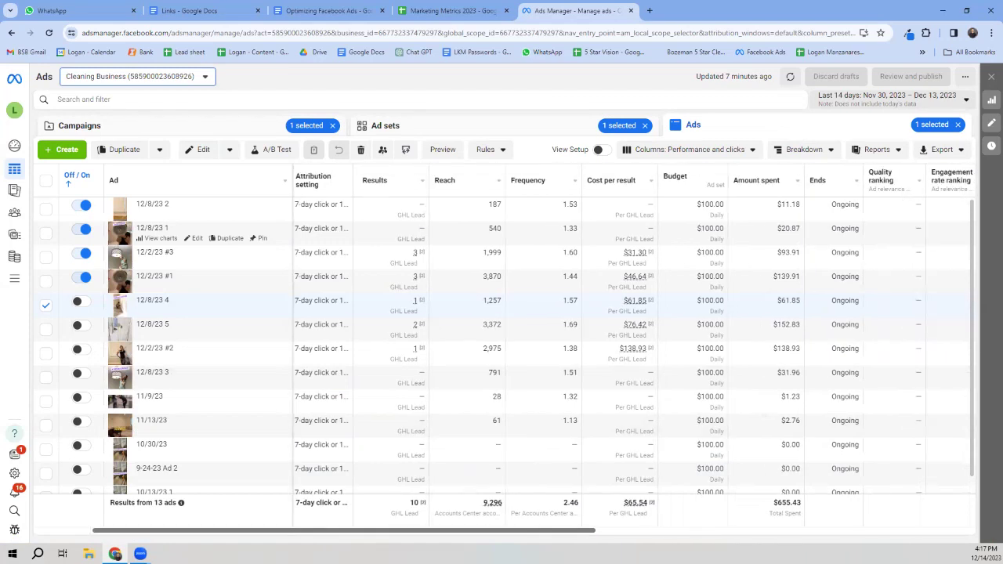
{"action": "scroll", "coordinate": [586, 348], "scroll_direction": "right", "scroll_amount": 3}
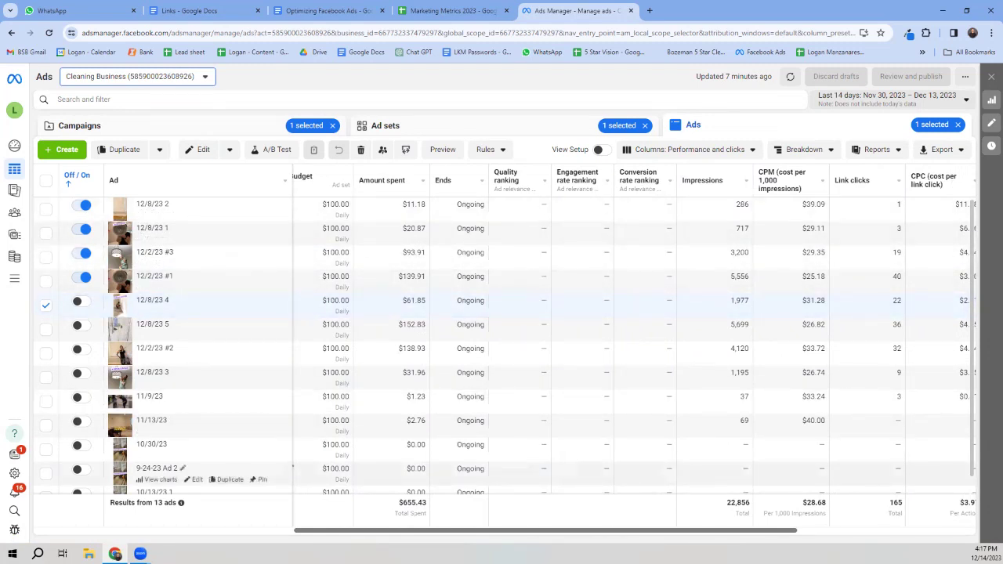
{"action": "scroll", "coordinate": [634, 348], "scroll_direction": "right", "scroll_amount": 5}
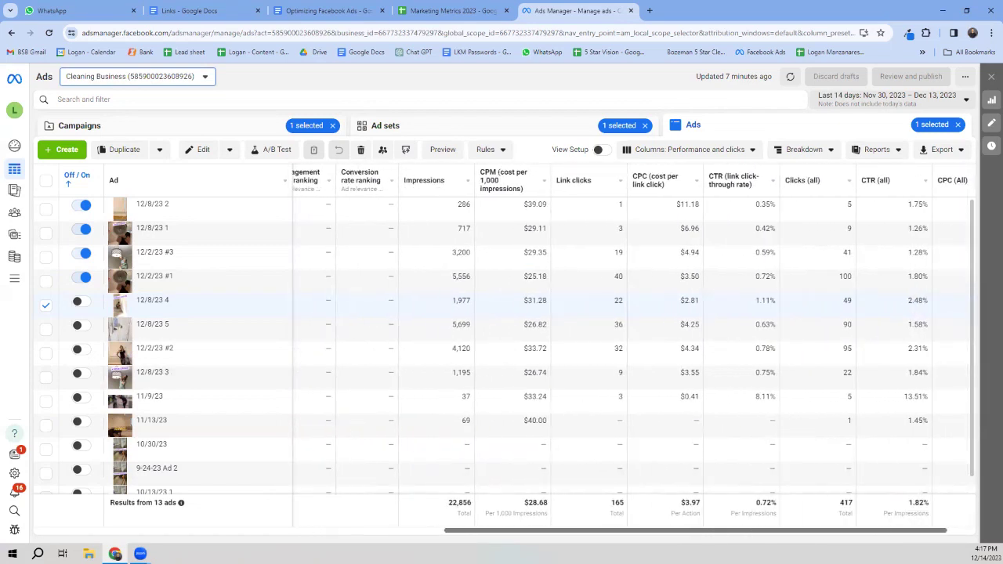
{"action": "scroll", "coordinate": [549, 344], "scroll_direction": "right", "scroll_amount": 1}
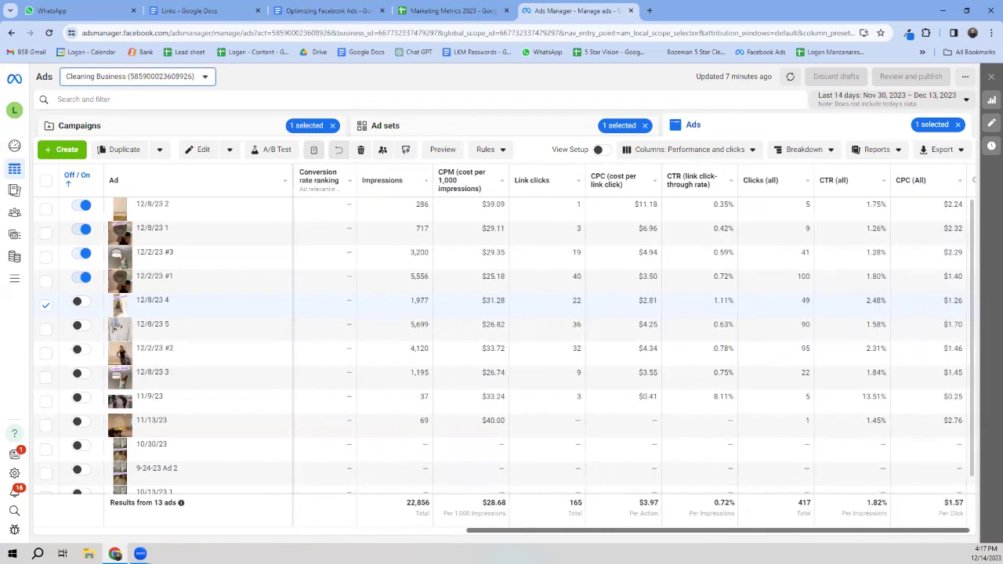
{"action": "scroll", "coordinate": [633, 348], "scroll_direction": "left", "scroll_amount": 15}
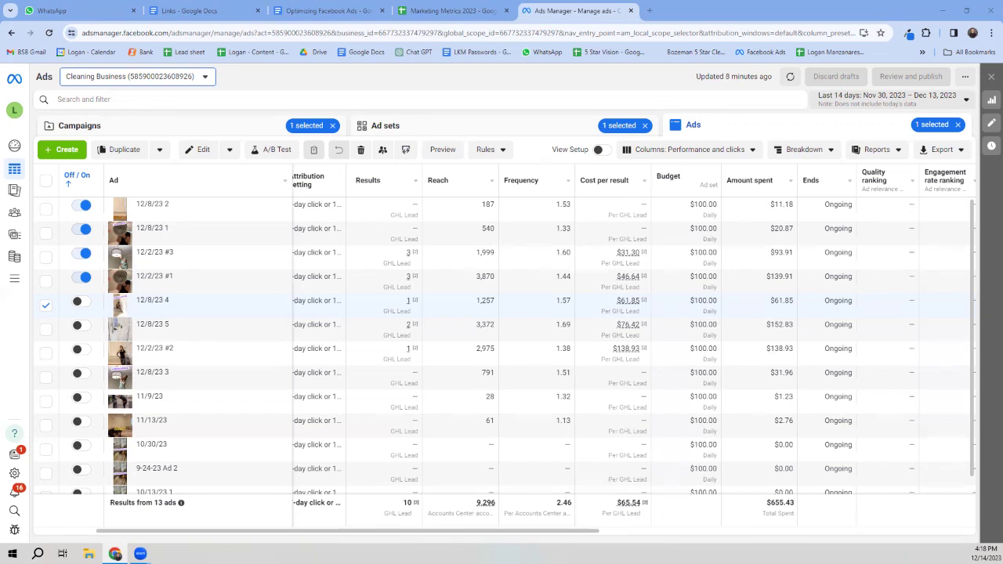
Step: Highlight the Optimizing Facebook Ads guide's 1,000-impressions loser rule and check the ads' impressions in Ads Manager
{"action": "left_click", "coordinate": [446, 10]}
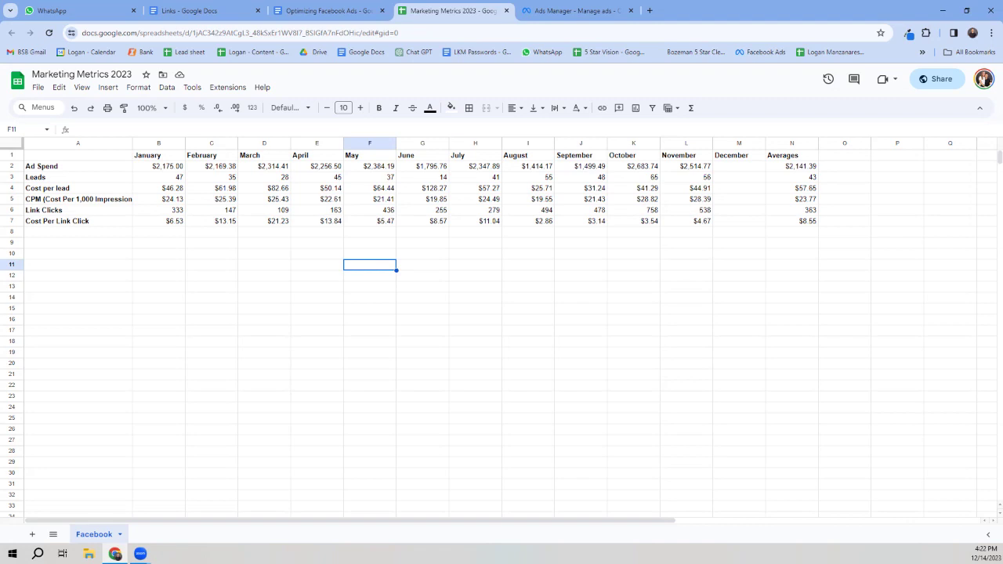
{"action": "left_click", "coordinate": [325, 11]}
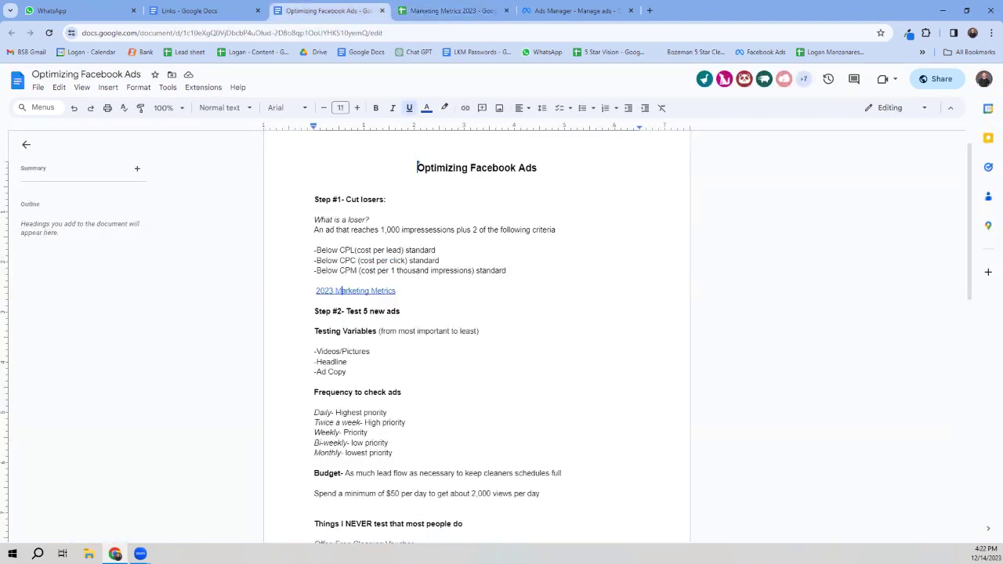
{"action": "left_click_drag", "start_coordinate": [315, 230], "coordinate": [556, 230]}
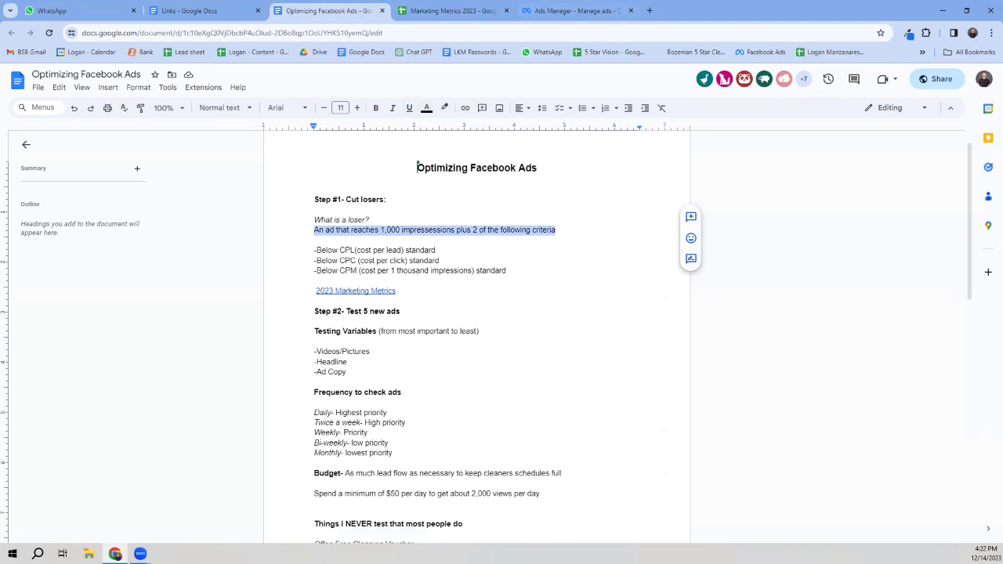
{"action": "left_click", "coordinate": [576, 11]}
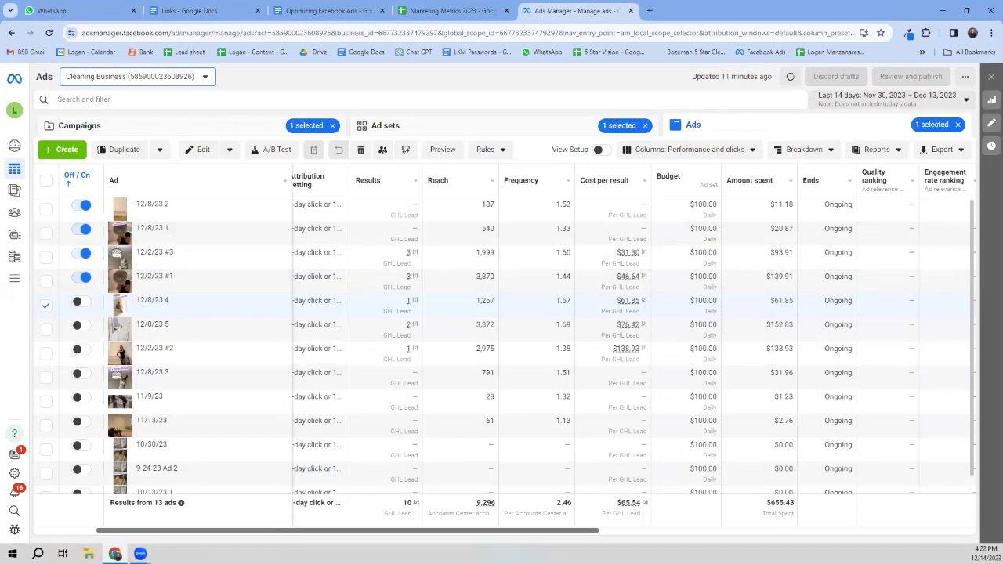
{"action": "scroll", "coordinate": [204, 278], "scroll_direction": "right", "scroll_amount": 5}
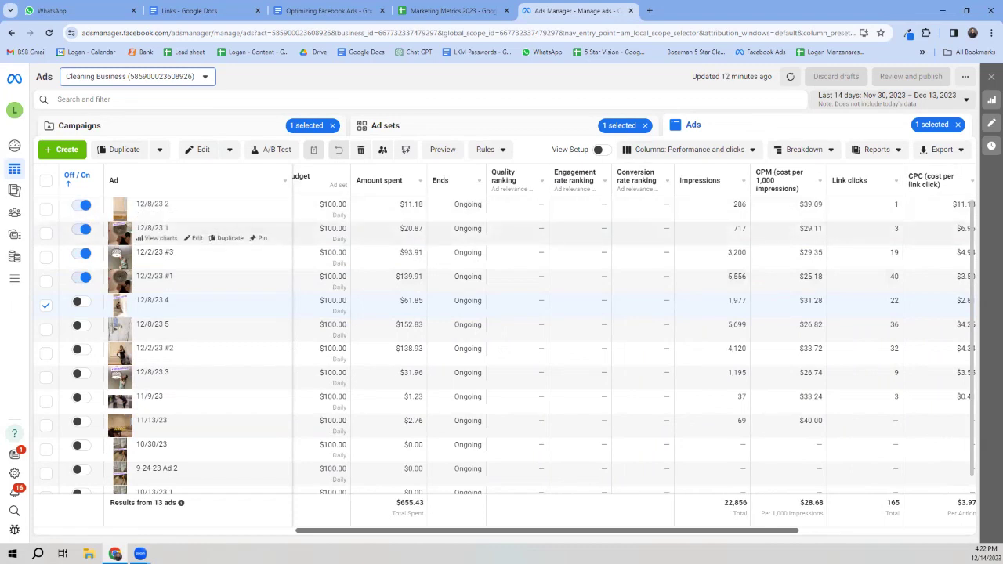
Step: Switch to the Marketing Metrics 2023 sheet and select the Cost per lead label followed by the CPM label
{"action": "left_click", "coordinate": [450, 10]}
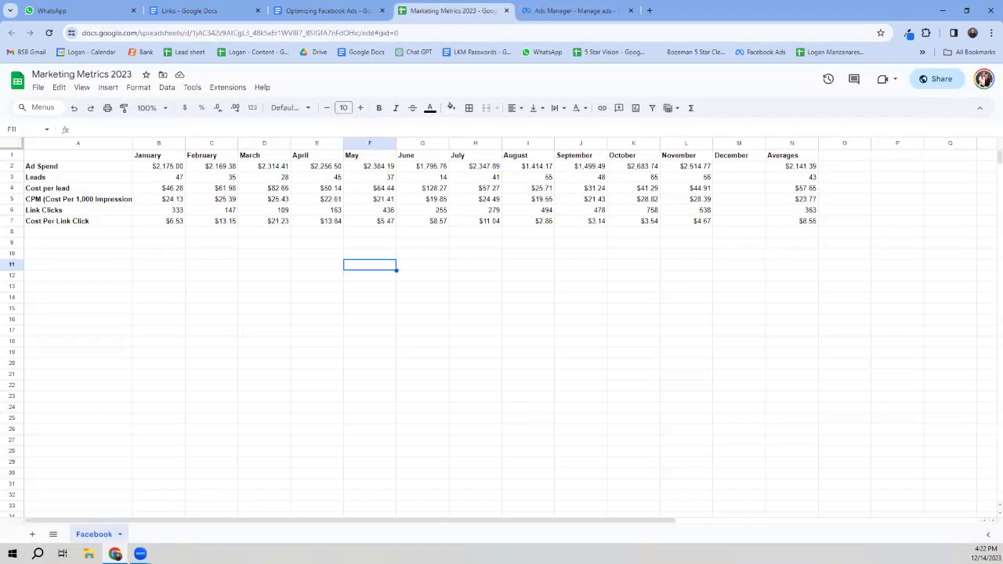
{"action": "left_click", "coordinate": [77, 188]}
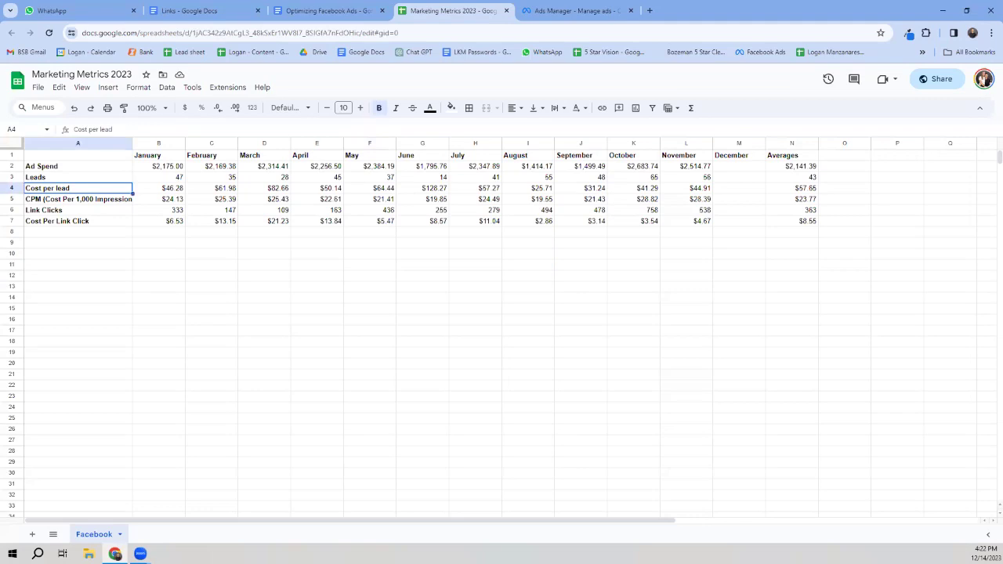
{"action": "left_click", "coordinate": [77, 199]}
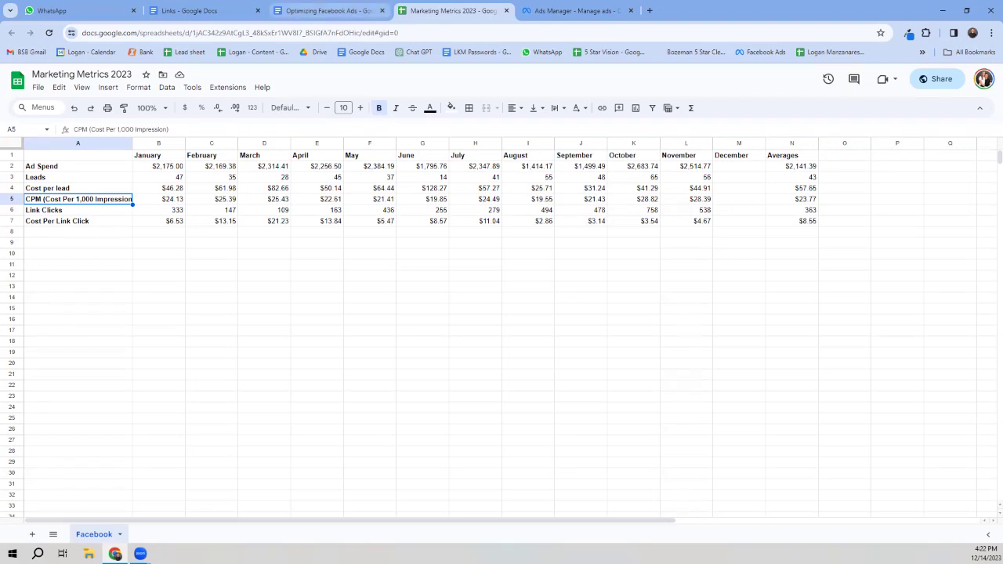
Step: Return to the guide and highlight the CPL, CPC and CPM criteria, followed by the whole Step #1- Cut losers section
{"action": "left_click", "coordinate": [327, 10]}
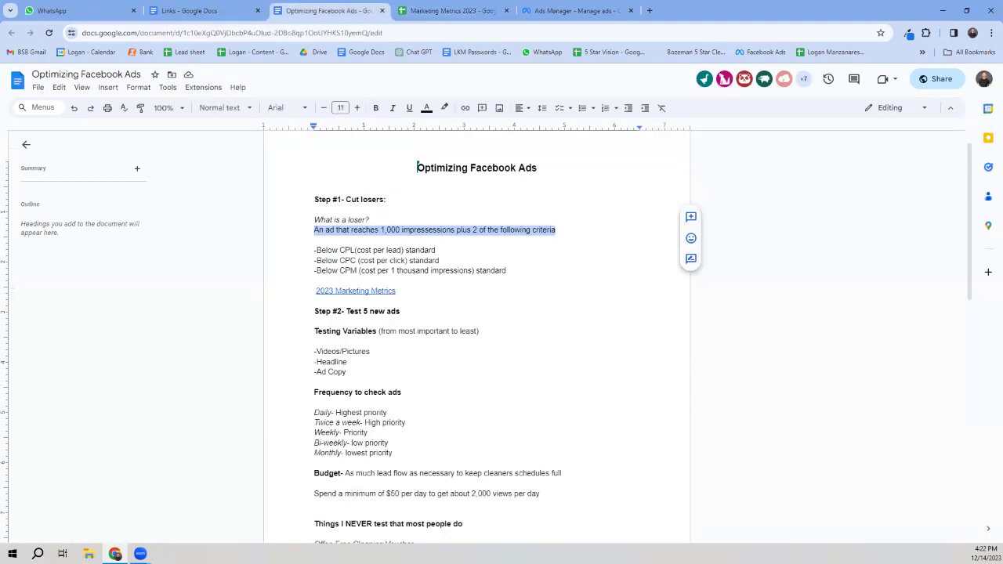
{"action": "left_click_drag", "start_coordinate": [316, 250], "coordinate": [509, 271]}
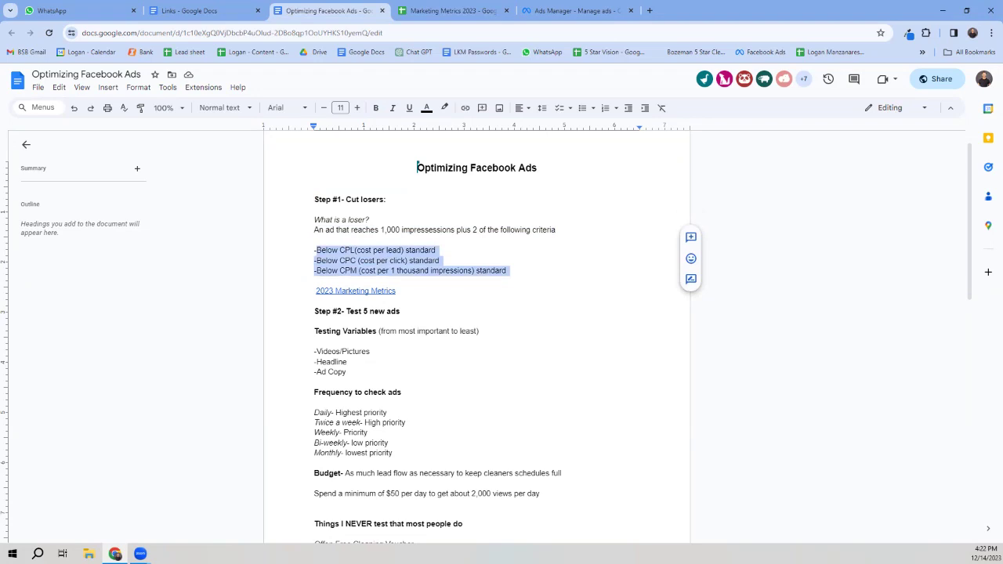
{"action": "left_click", "coordinate": [386, 230]}
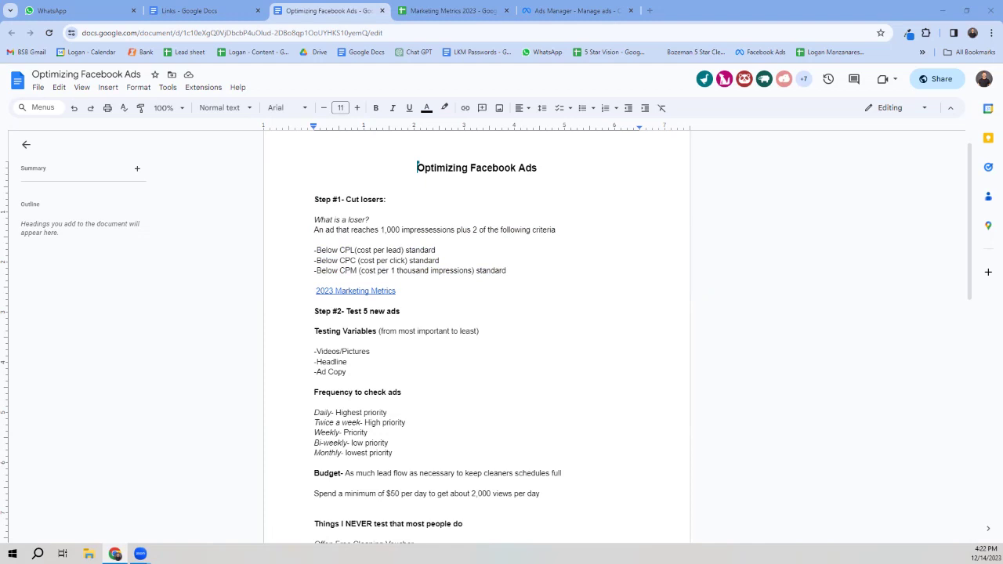
{"action": "left_click_drag", "start_coordinate": [314, 199], "coordinate": [398, 290]}
Step: Highlight the guide's Step #2- Test 5 new ads section down to Ad Copy and reopen the Marketing Metrics 2023 sheet
{"action": "left_click", "coordinate": [401, 311]}
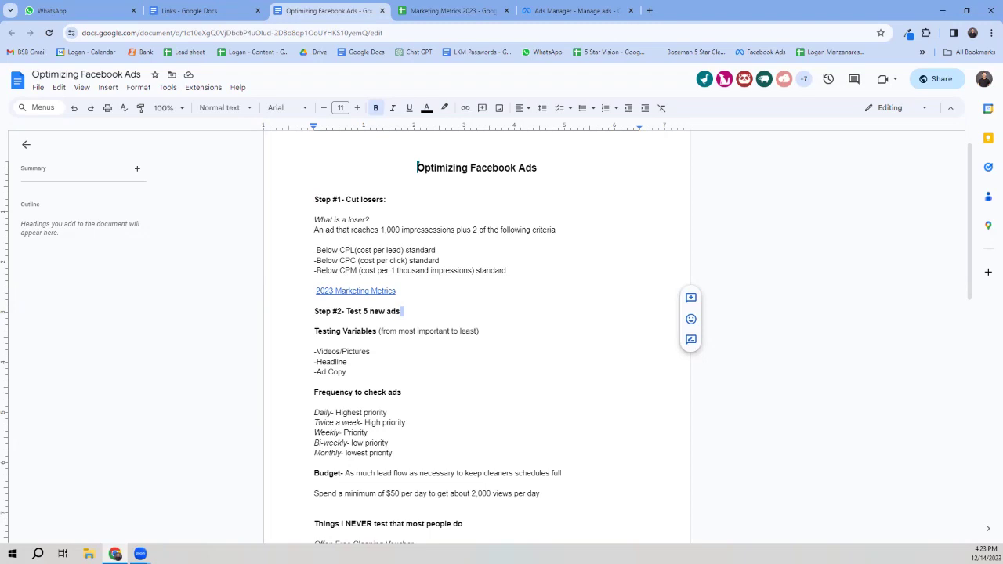
{"action": "left_click", "coordinate": [400, 311]}
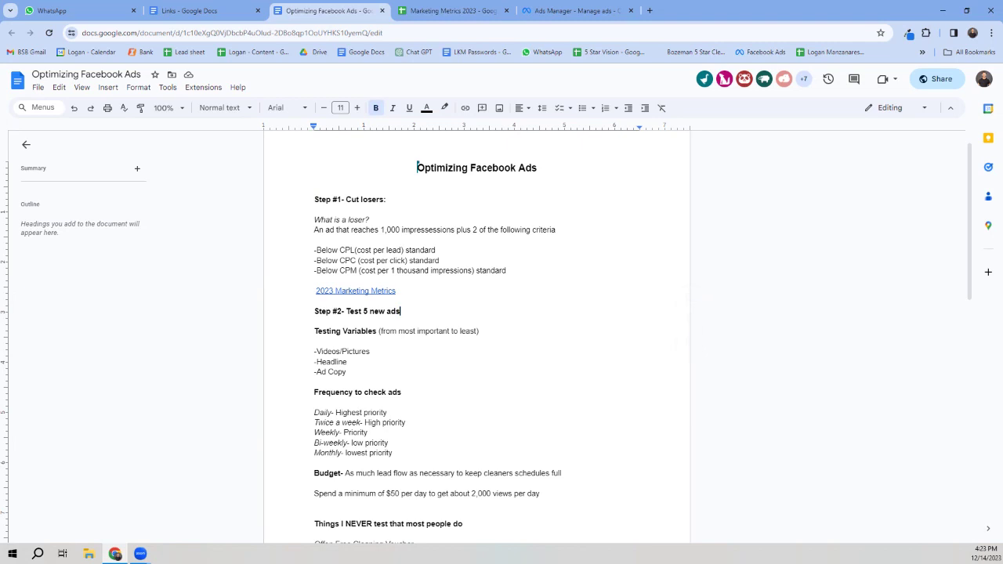
{"action": "left_click_drag", "start_coordinate": [313, 311], "coordinate": [346, 372]}
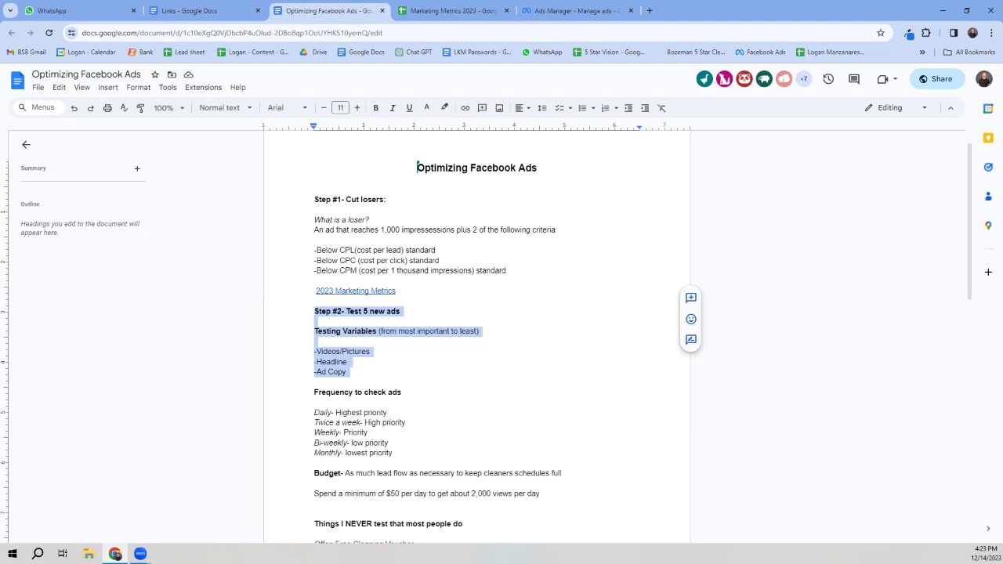
{"action": "left_click", "coordinate": [450, 11]}
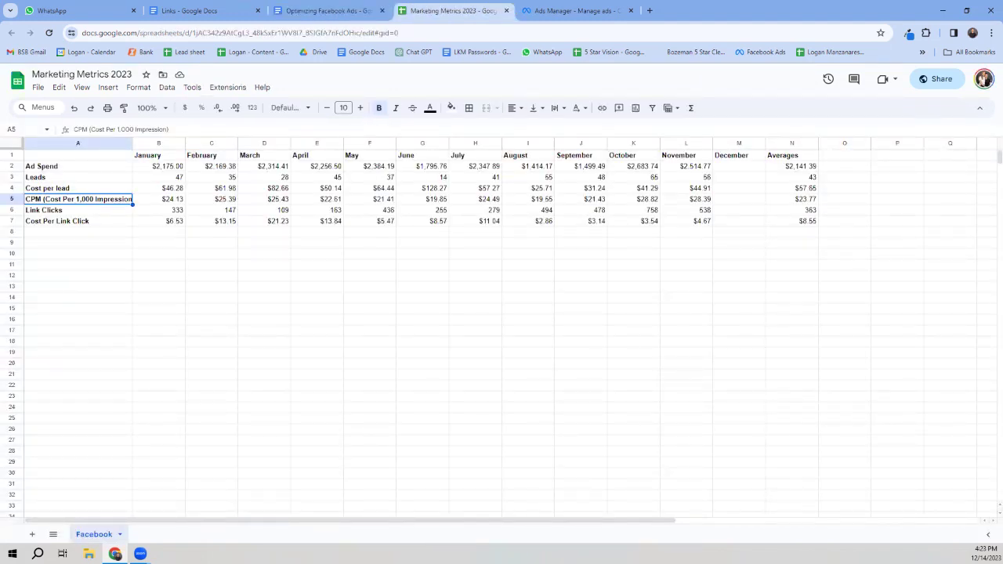
Step: Select August's cost per link click, followed by the CPM values for August, October and September in the Marketing Metrics 2023 sheet
{"action": "left_click", "coordinate": [528, 220]}
{"action": "left_click", "coordinate": [527, 198]}
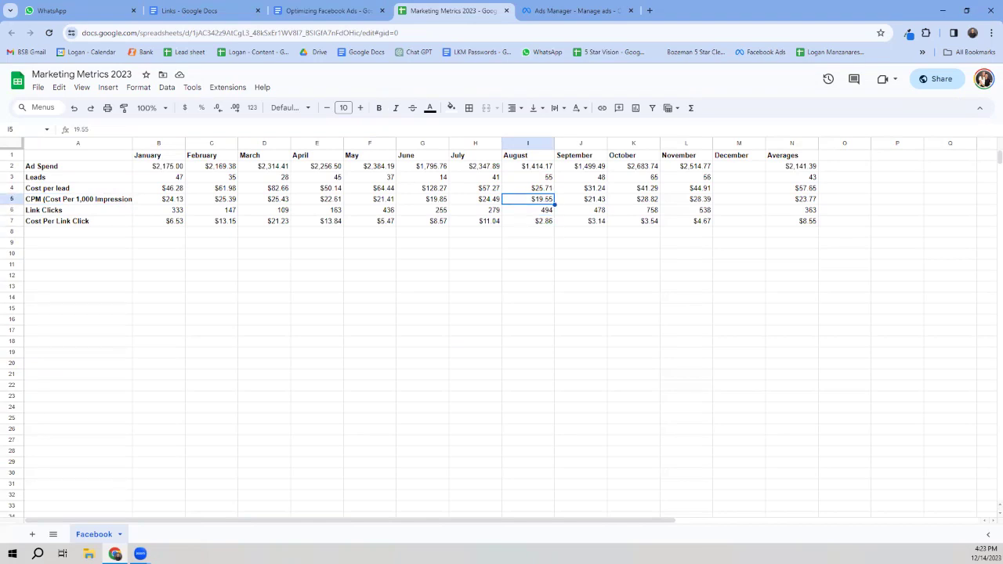
{"action": "left_click", "coordinate": [633, 199]}
{"action": "left_click", "coordinate": [580, 199]}
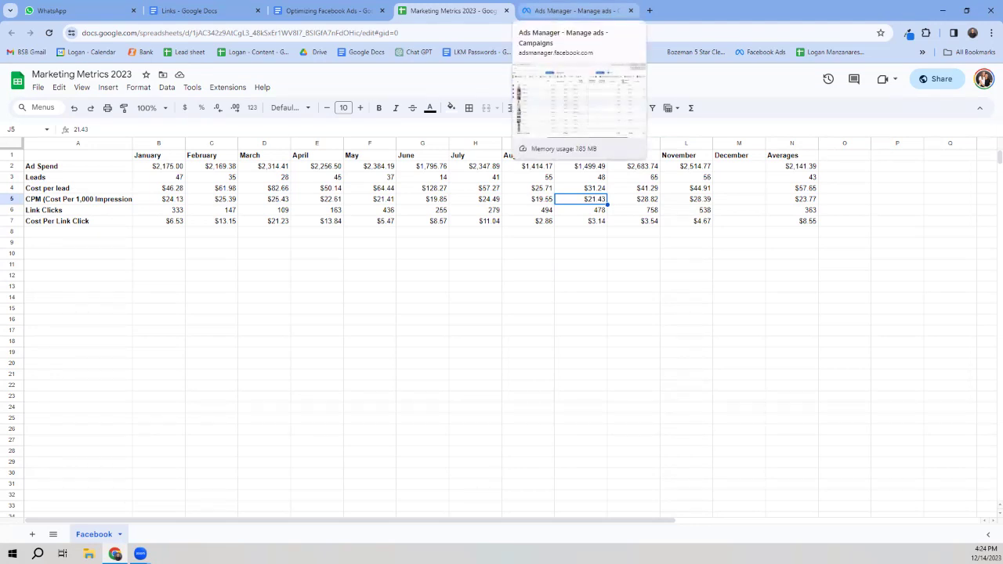
Step: Open Google Drive in a new browser tab and go into the Bozeman 5 Star Cleaning folder
{"action": "left_click", "coordinate": [575, 11]}
{"action": "left_click", "coordinate": [649, 10]}
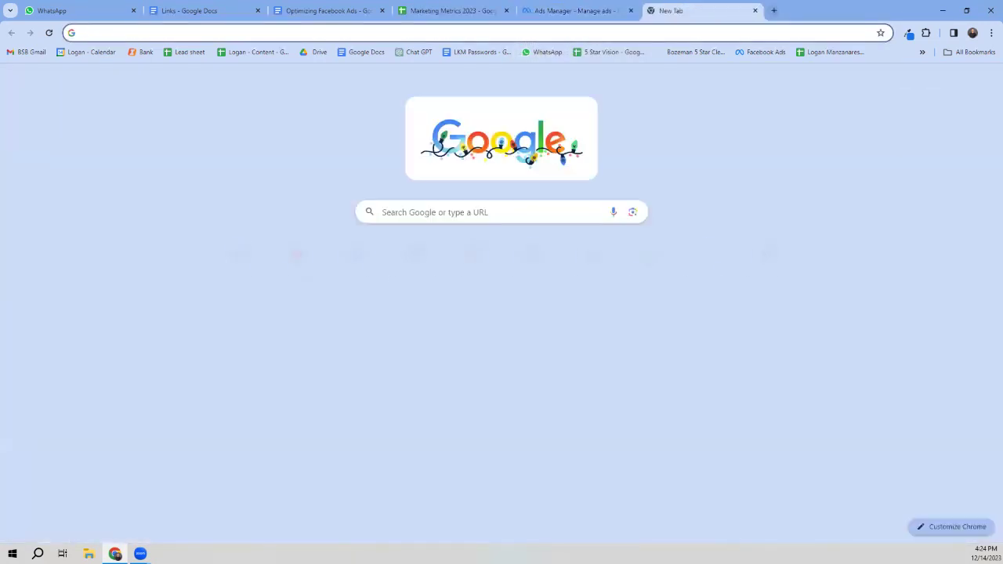
{"action": "left_click", "coordinate": [317, 52]}
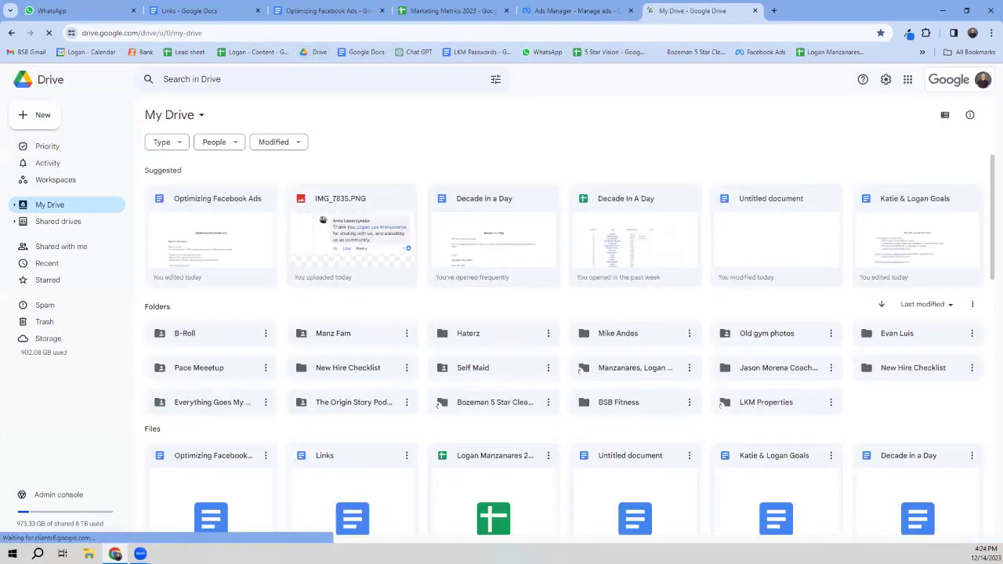
{"action": "double_click", "coordinate": [493, 402]}
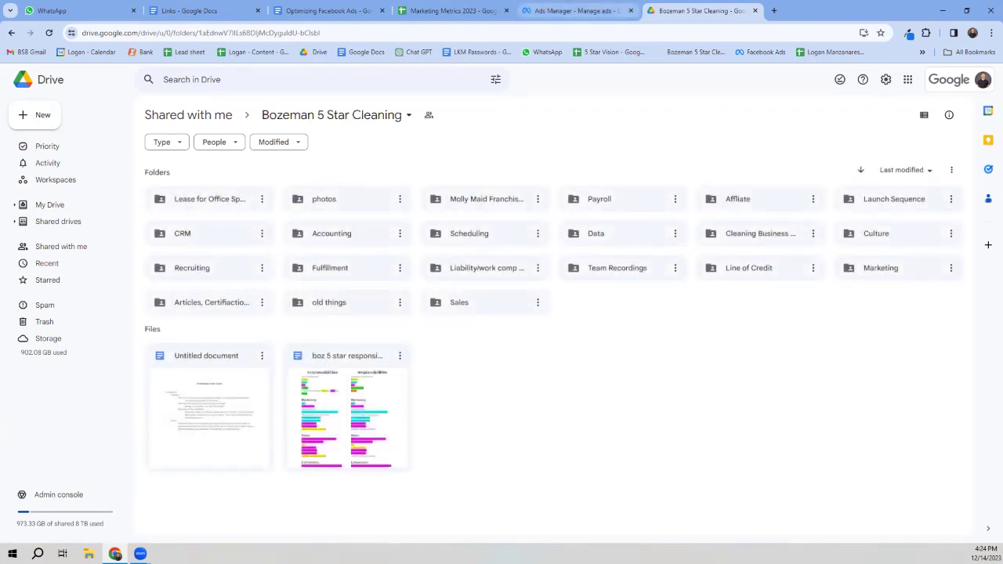
Step: Return to Ads Manager, open the 12/2/23 #1 ad for editing and quickly duplicate it twice
{"action": "left_click", "coordinate": [576, 10]}
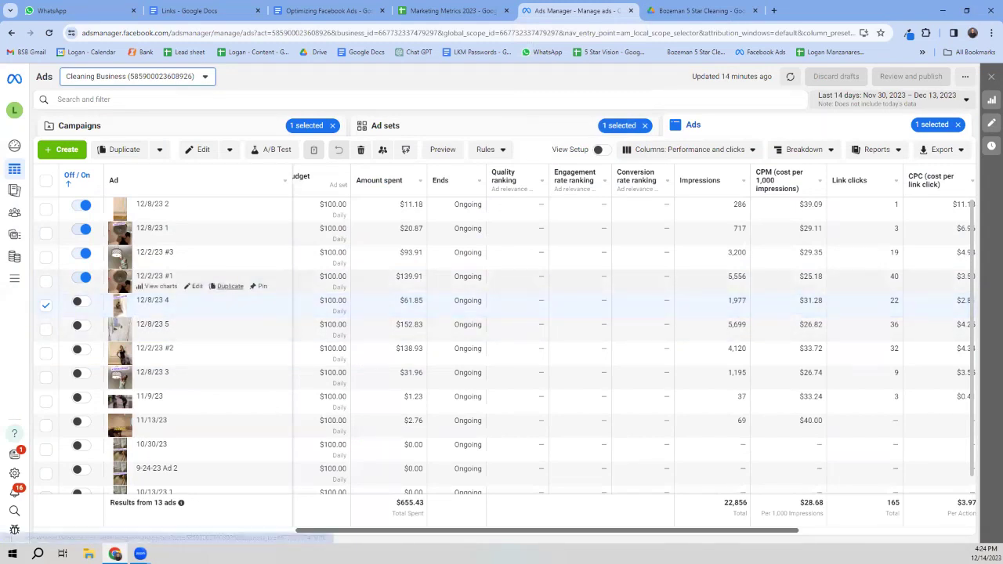
{"action": "left_click", "coordinate": [197, 286]}
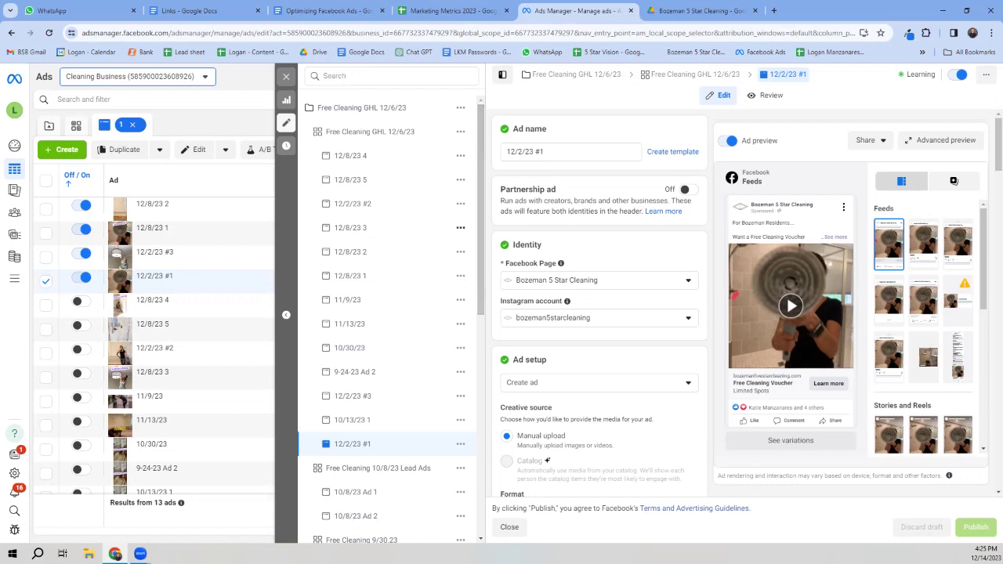
{"action": "left_click", "coordinate": [461, 444]}
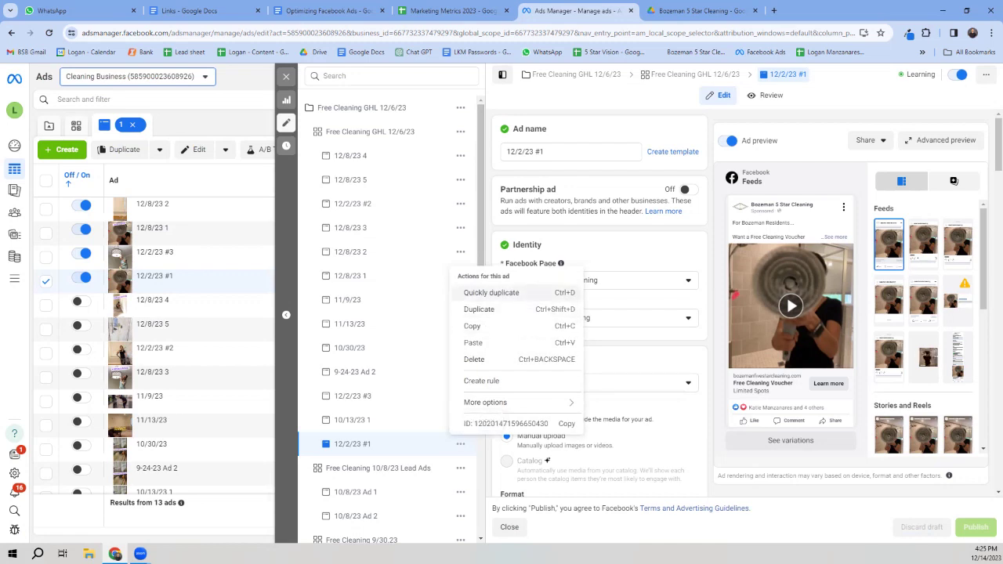
{"action": "left_click", "coordinate": [491, 292]}
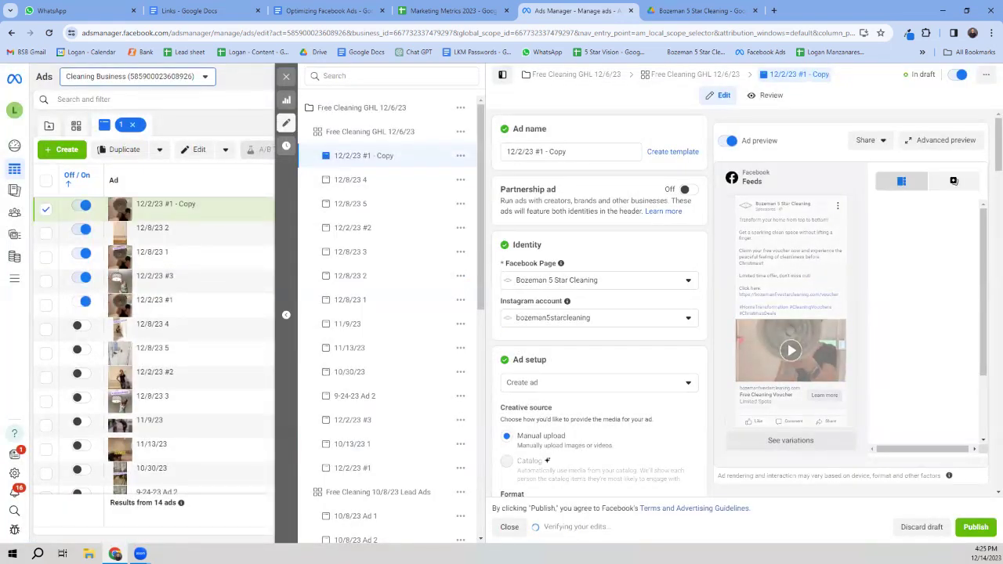
{"action": "left_click", "coordinate": [461, 155]}
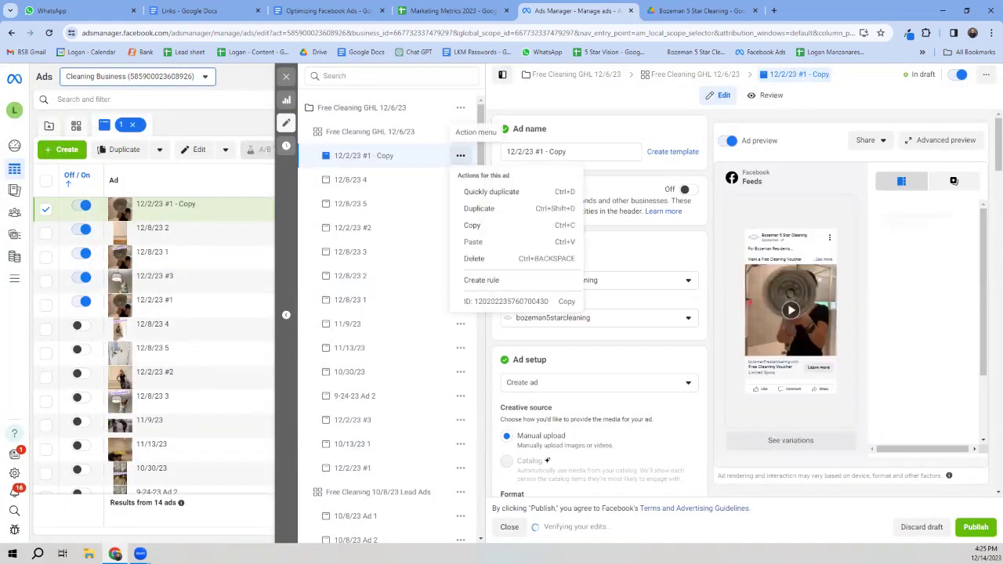
{"action": "left_click", "coordinate": [491, 191]}
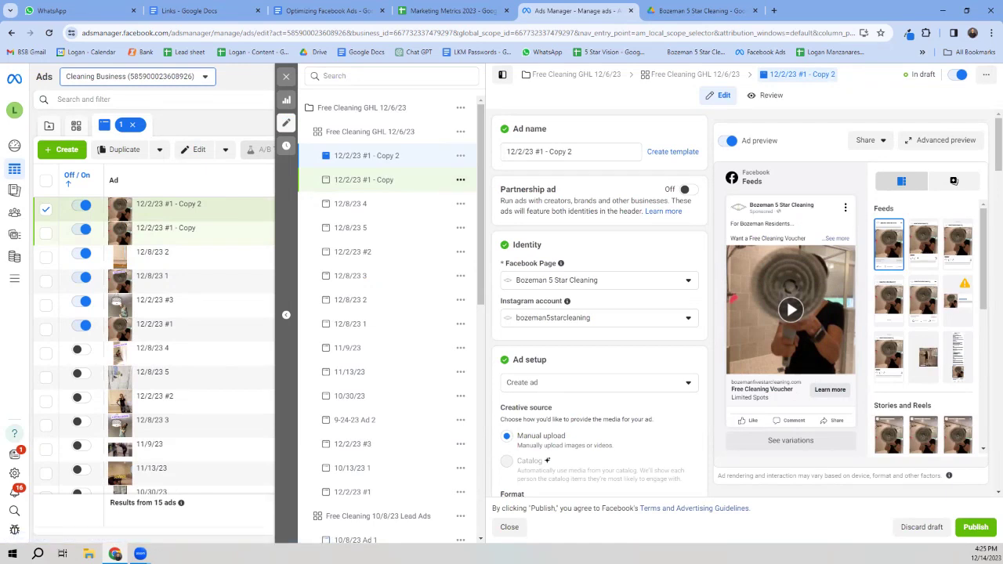
Step: Rename the first copy of the 12/2/23 #1 ad as 12/14/23 #1
{"action": "left_click", "coordinate": [450, 180]}
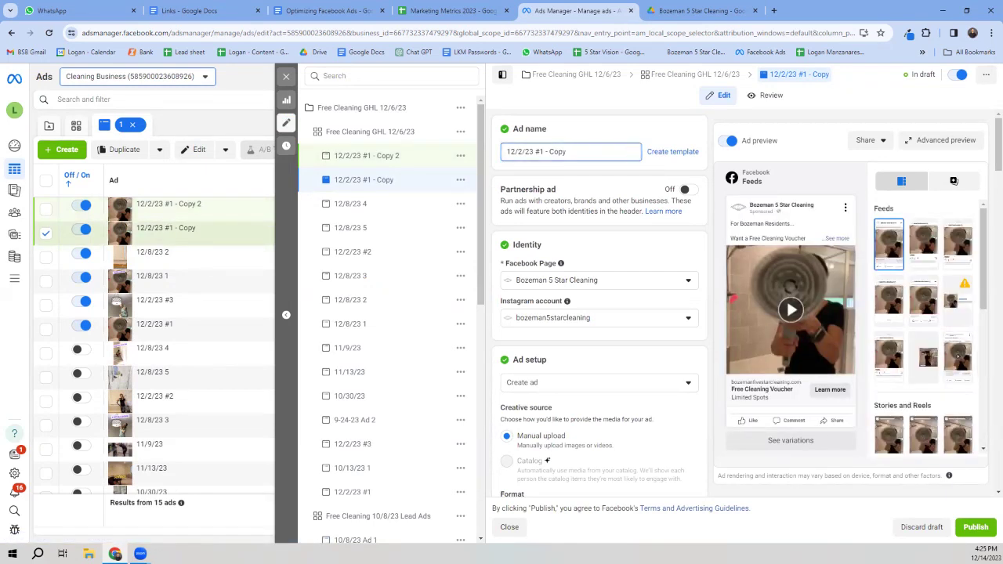
{"action": "key", "text": "BackSpace"}
{"action": "type", "text": "14"}
{"action": "key", "text": "End"}
{"action": "key", "text": "BackSpace"}
{"action": "key", "text": "BackSpace"}
{"action": "key", "text": "BackSpace"}
{"action": "key", "text": "BackSpace"}
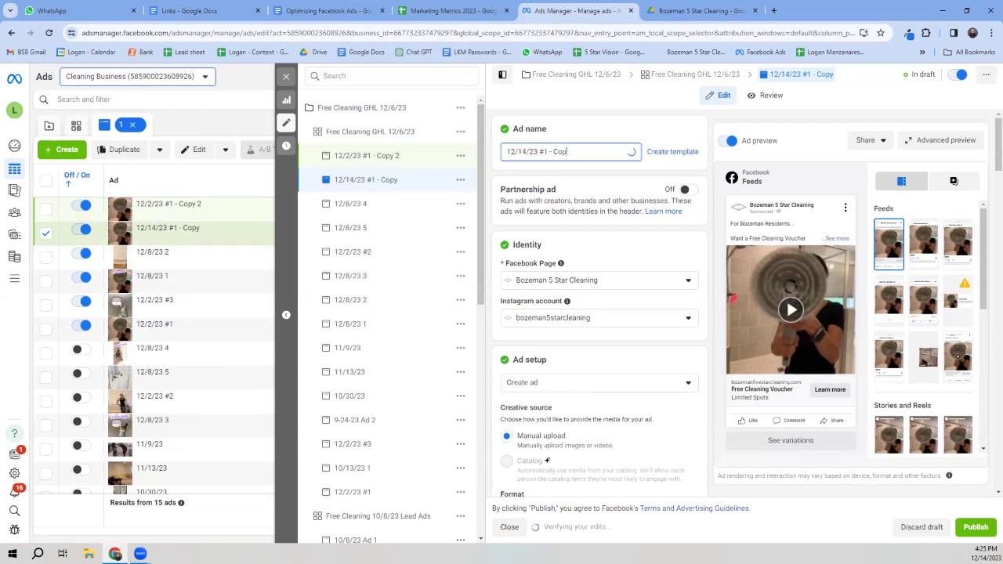
{"action": "key", "text": "BackSpace"}
{"action": "key", "text": "BackSpace"}
{"action": "key", "text": "BackSpace"}
{"action": "key", "text": "Tab"}
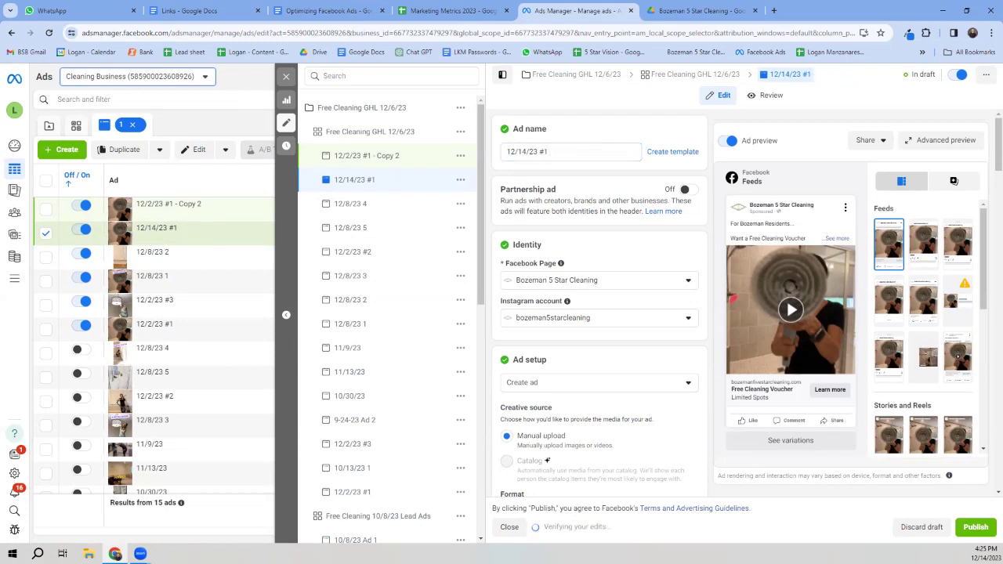
Step: Remove the 12/14/23 #1 ad's current media and choose the 1440 × 1440 Bozeman, Montana bathroom video from the account videos instead
{"action": "scroll", "coordinate": [954, 181], "scroll_direction": "down", "scroll_amount": 6}
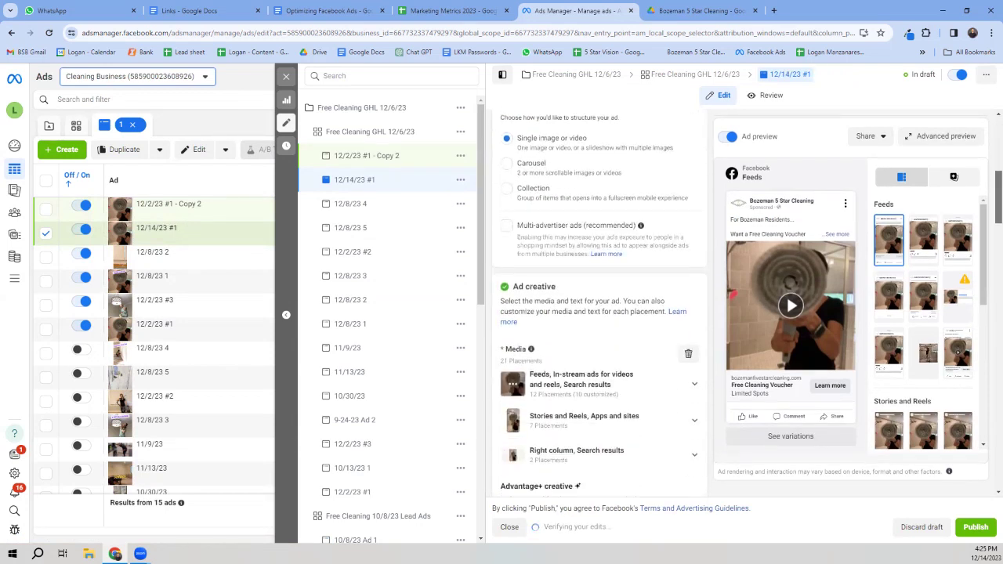
{"action": "scroll", "coordinate": [688, 211], "scroll_direction": "up", "scroll_amount": 1}
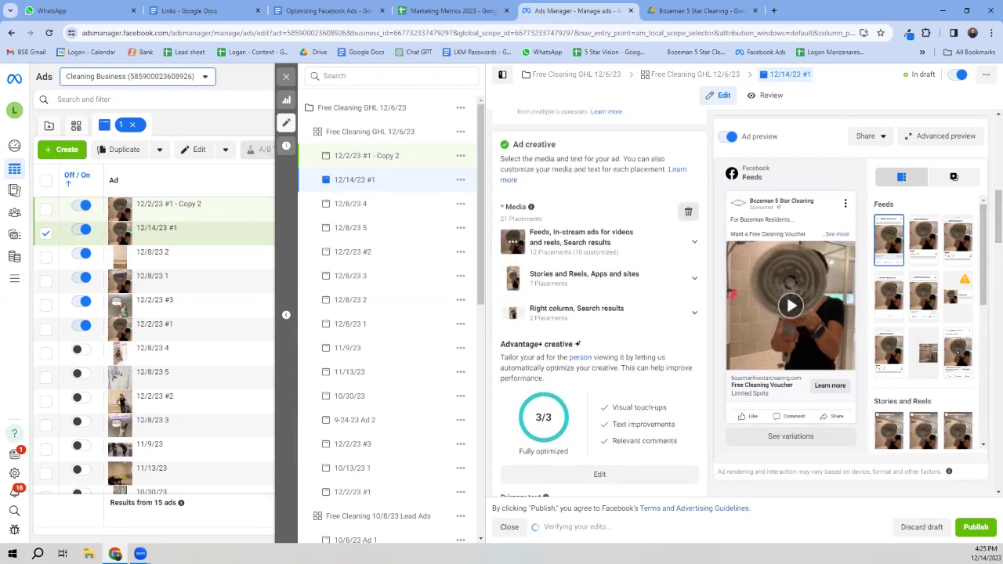
{"action": "left_click", "coordinate": [688, 211]}
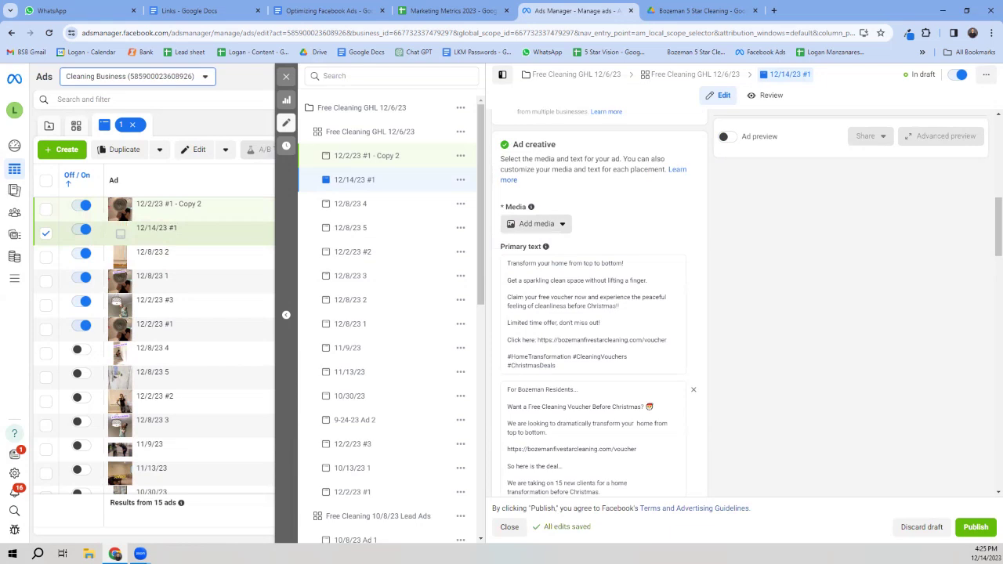
{"action": "left_click", "coordinate": [536, 223]}
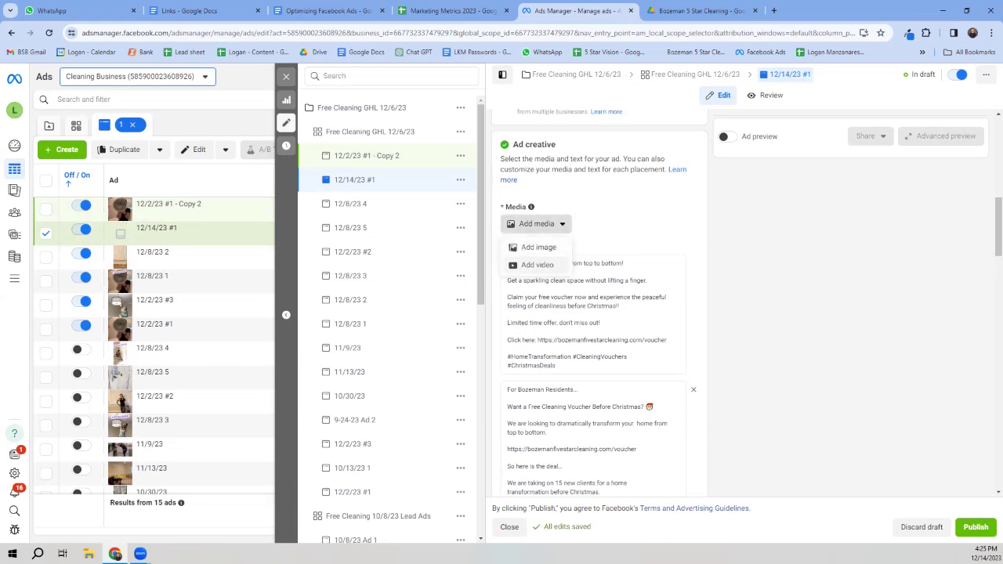
{"action": "left_click", "coordinate": [537, 265]}
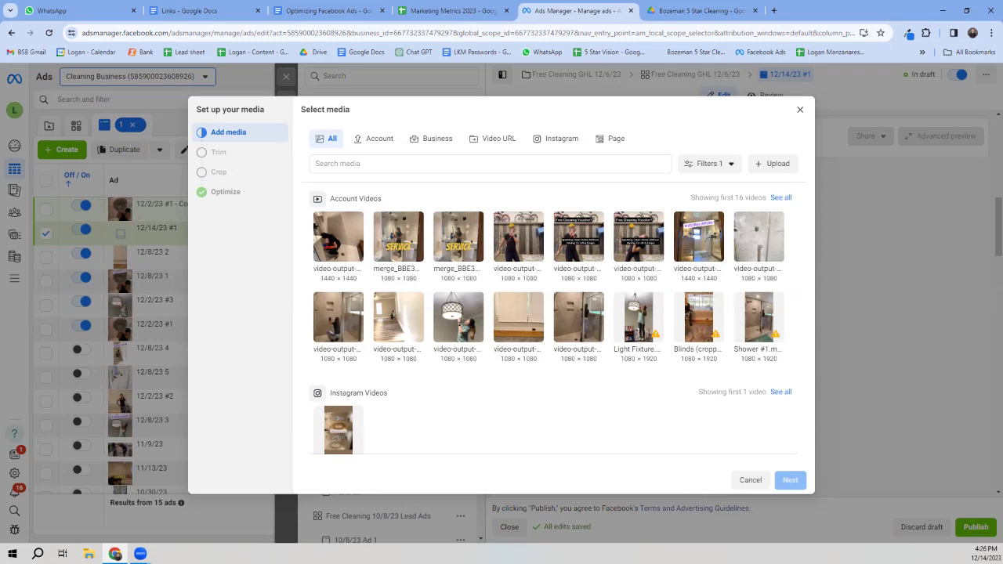
{"action": "left_click", "coordinate": [698, 236]}
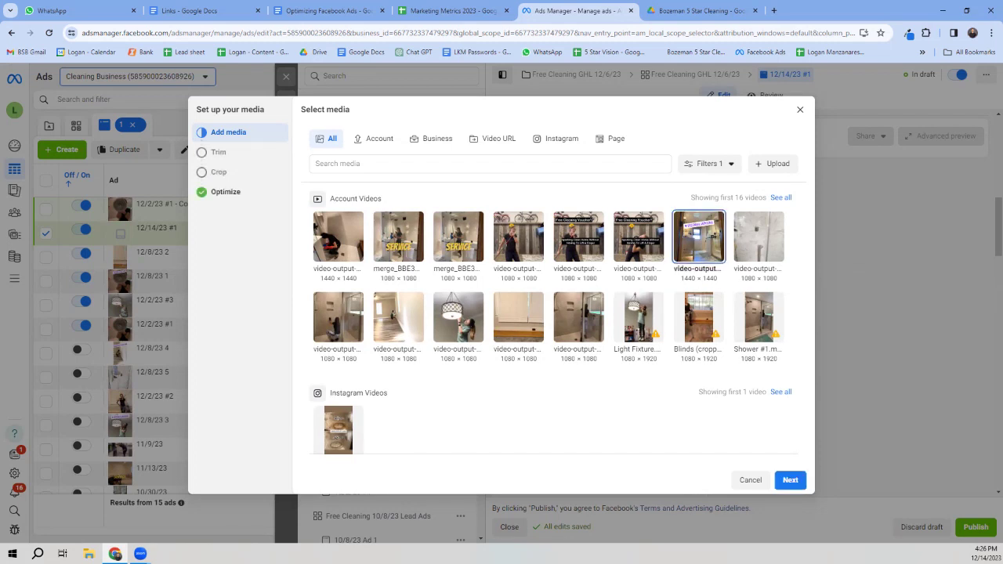
{"action": "left_click", "coordinate": [790, 479]}
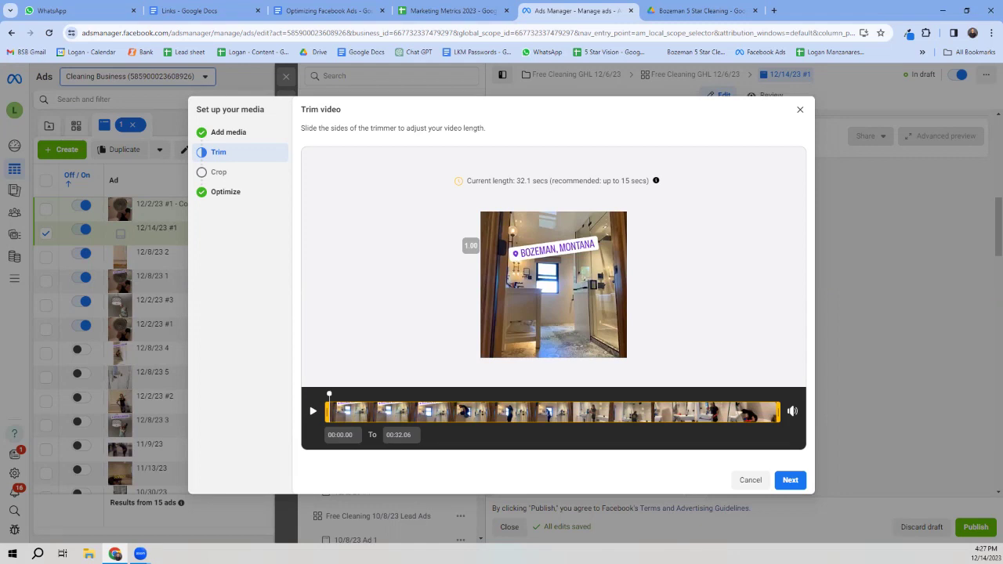
Step: Play the chosen video through in the trim stage and continue to cropping with its full length kept
{"action": "key", "text": "space"}
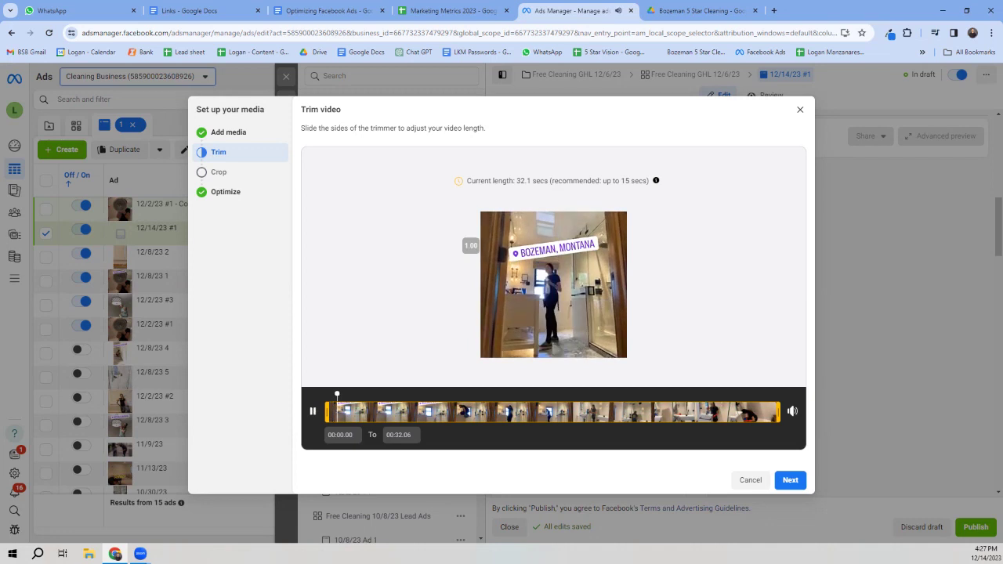
{"action": "key", "text": "space"}
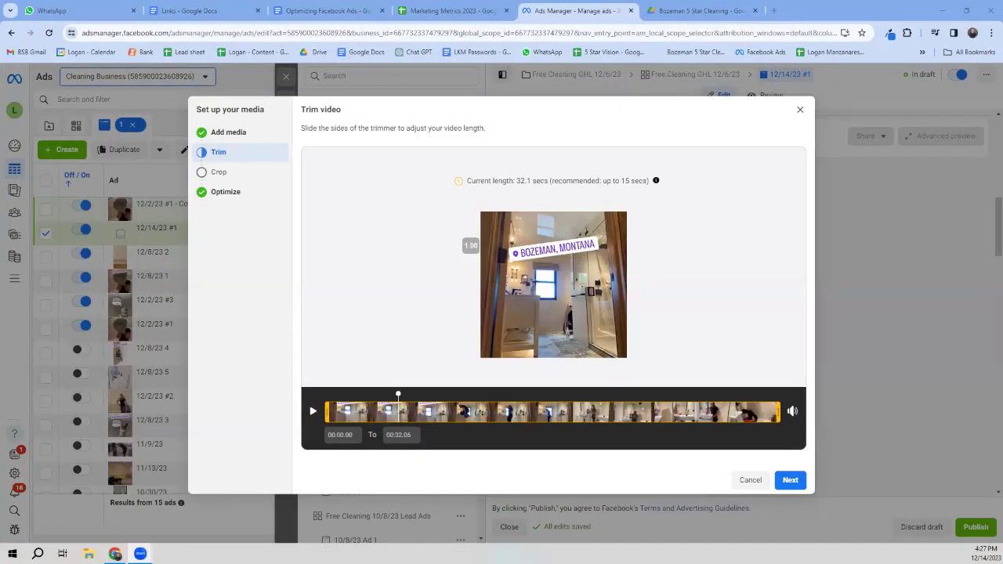
{"action": "key", "text": "space"}
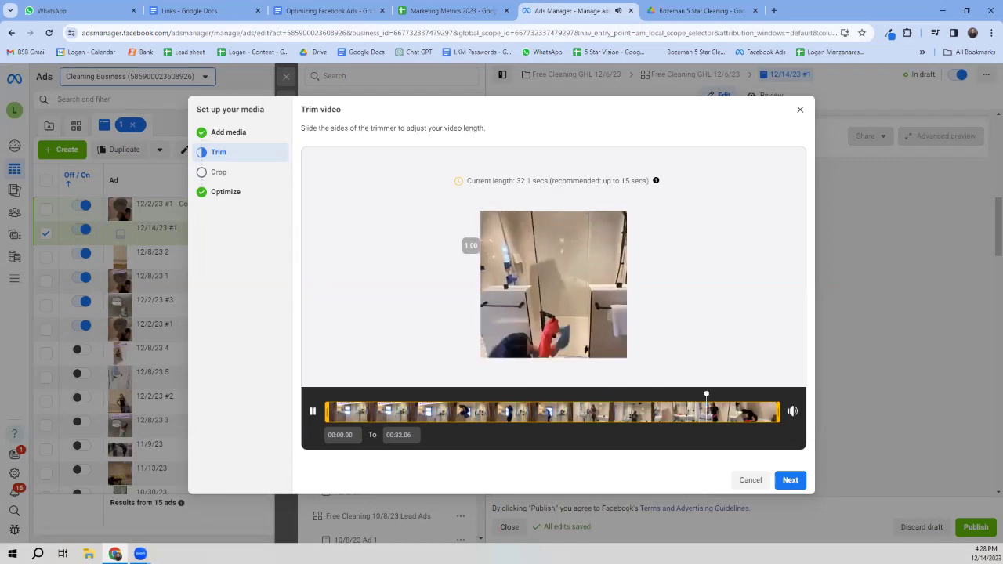
{"action": "key", "text": "space"}
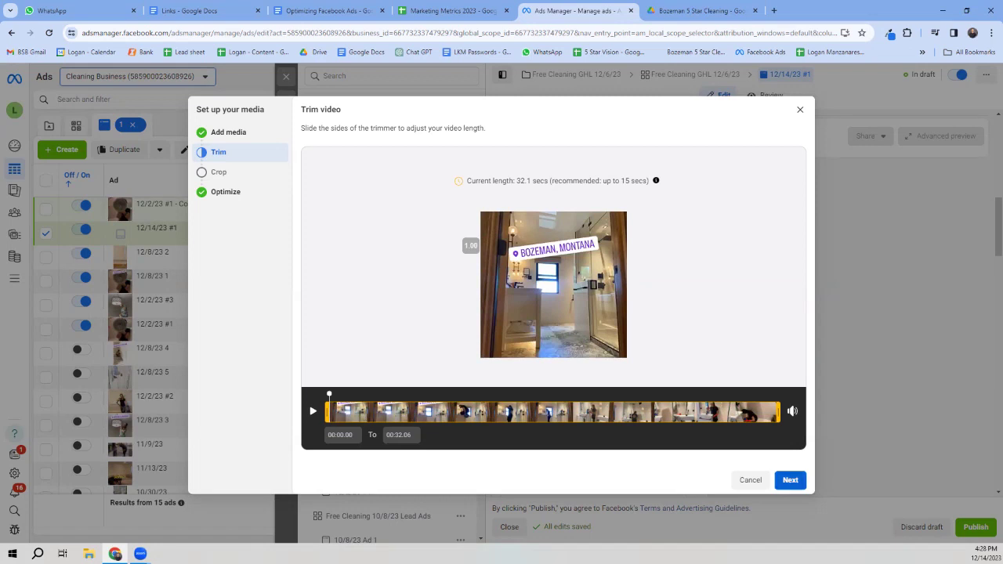
{"action": "left_click", "coordinate": [790, 480]}
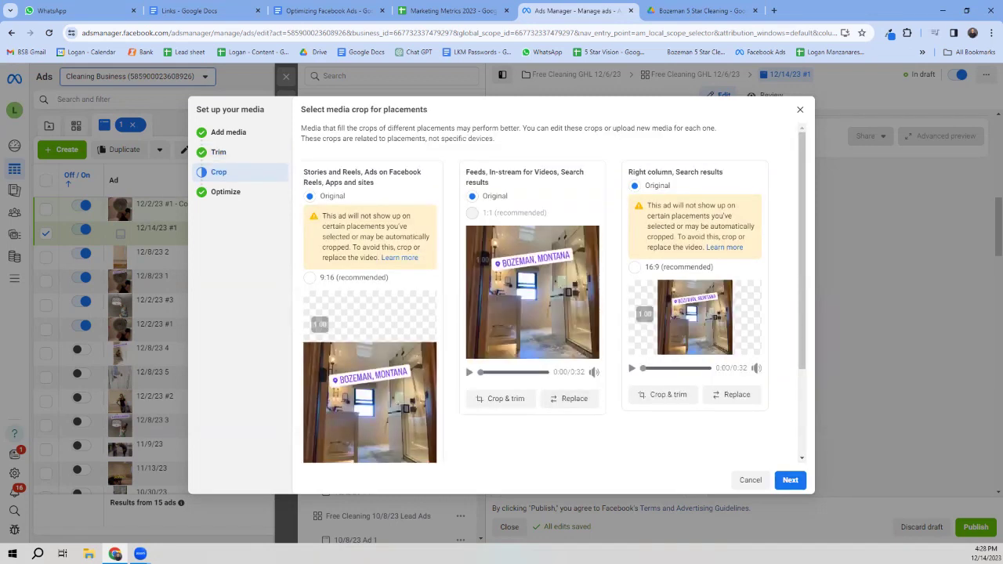
Step: Crop the video to 9:16 for Stories and Reels placements and finish the media setup with all Advantage+ creative optimizations kept on
{"action": "left_click", "coordinate": [309, 277]}
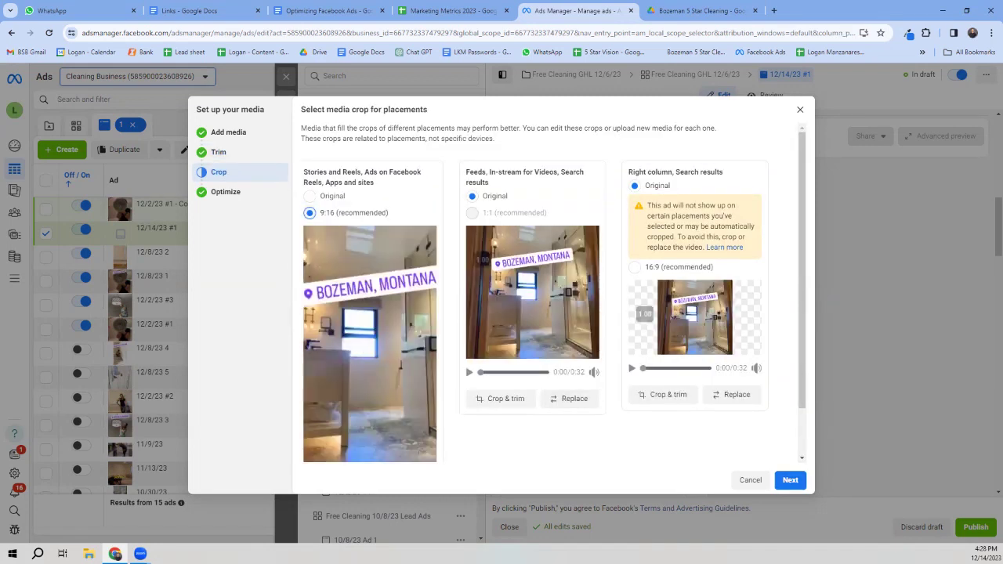
{"action": "scroll", "coordinate": [369, 352], "scroll_direction": "down", "scroll_amount": 2}
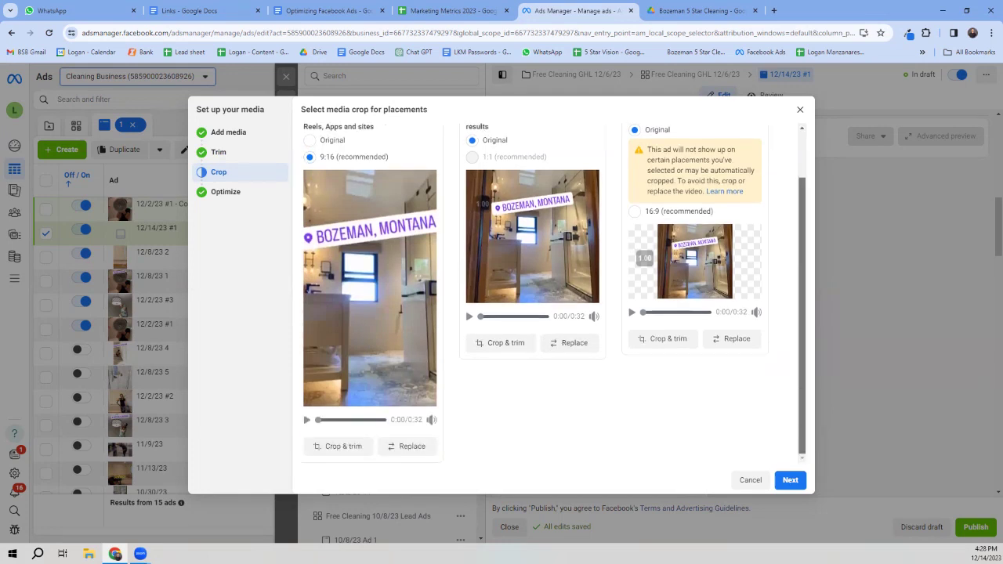
{"action": "left_click", "coordinate": [337, 445]}
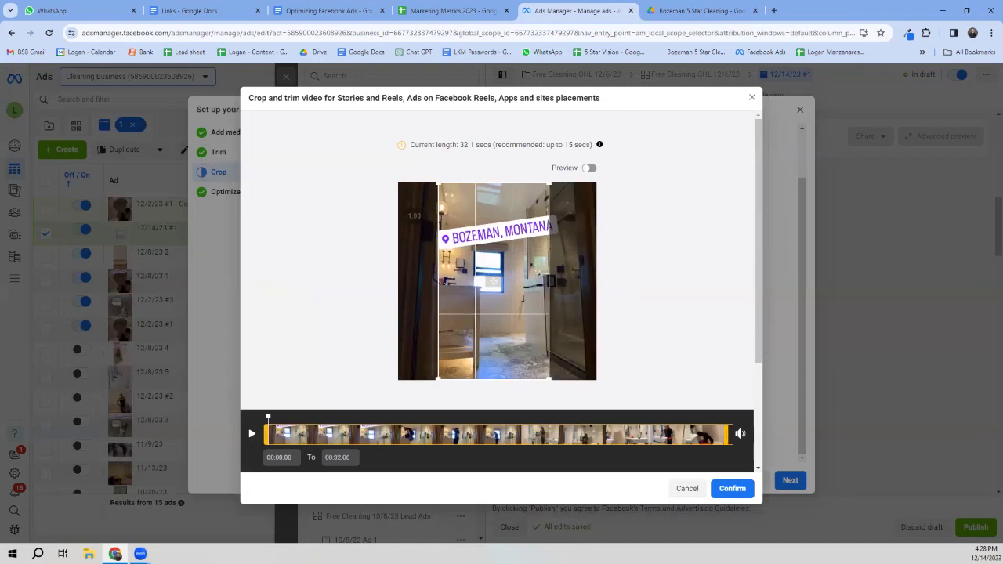
{"action": "left_click", "coordinate": [732, 488]}
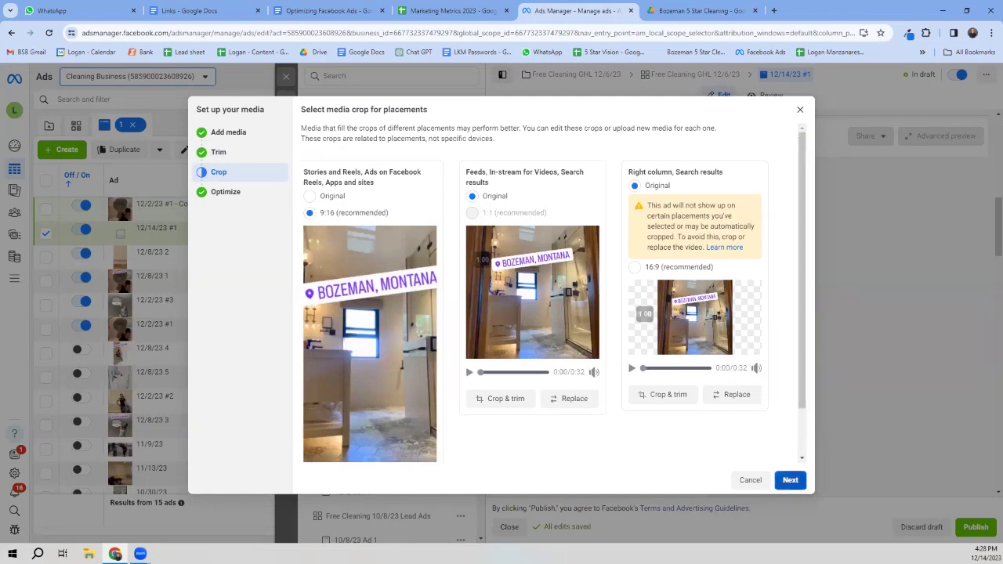
{"action": "left_click", "coordinate": [789, 480]}
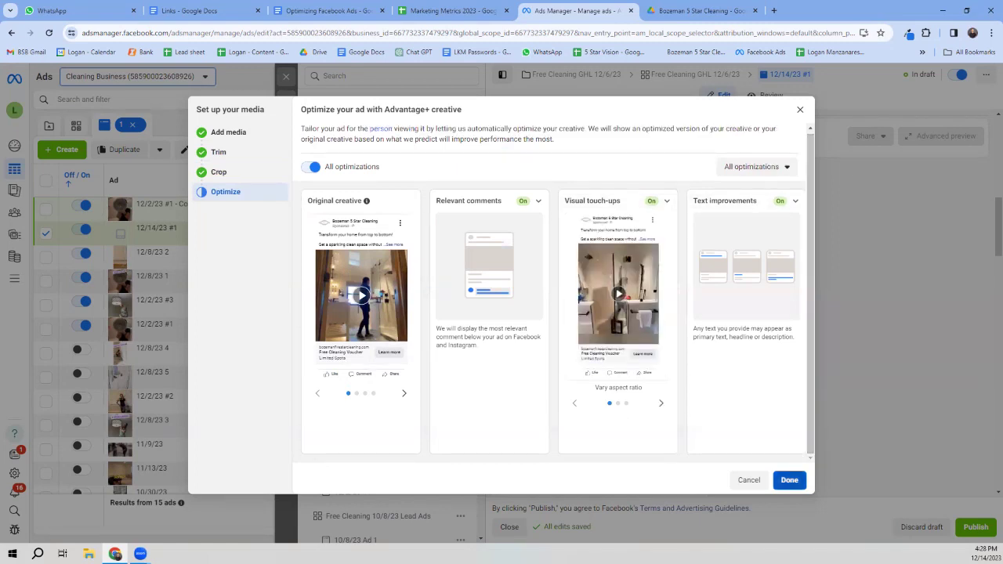
{"action": "left_click", "coordinate": [789, 479]}
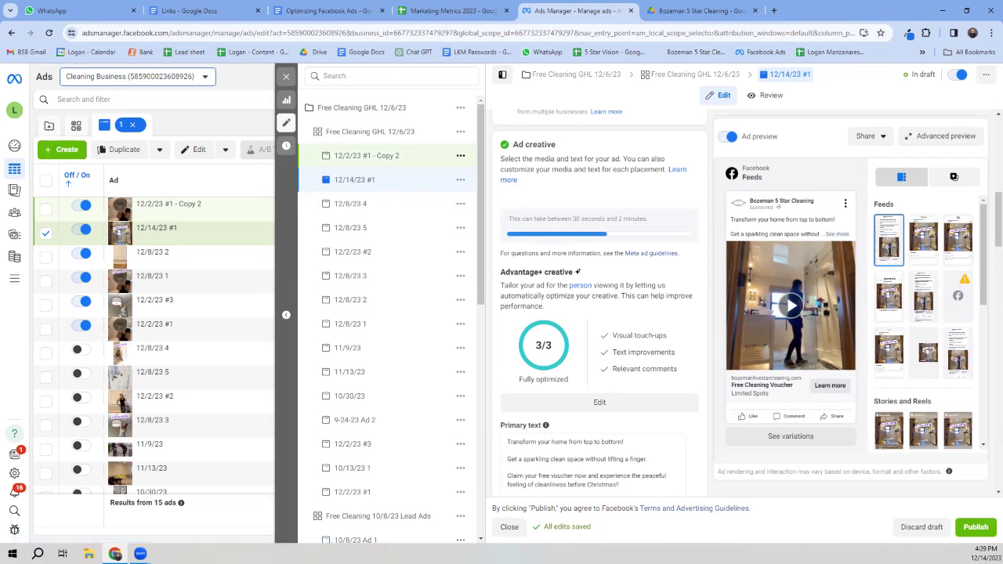
Step: Rename the second copy, 12/2/23 #1 - Copy 2, as 12/14/23 #2
{"action": "left_click", "coordinate": [367, 155]}
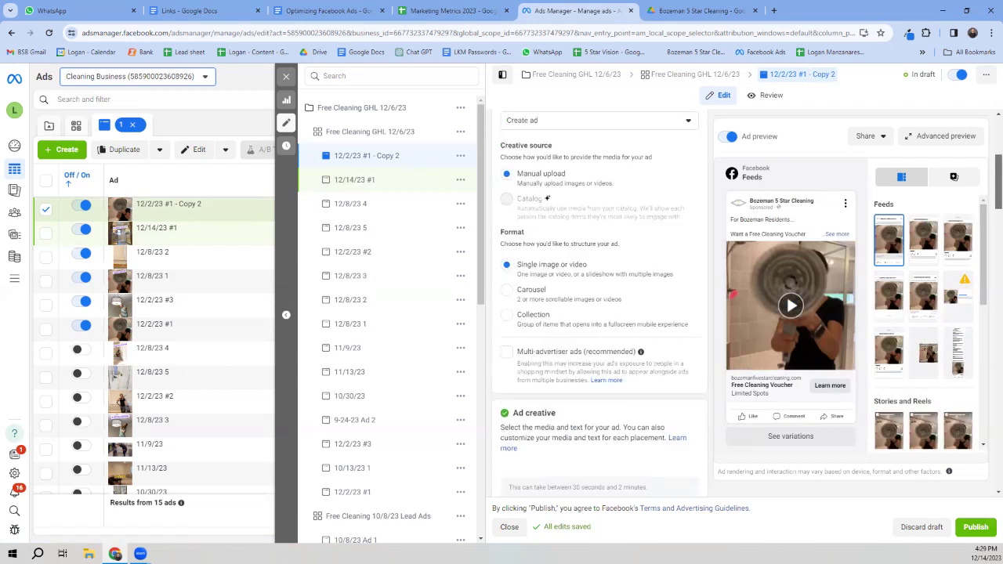
{"action": "left_click_drag", "start_coordinate": [572, 151], "coordinate": [517, 151]}
{"action": "type", "text": "14/23"}
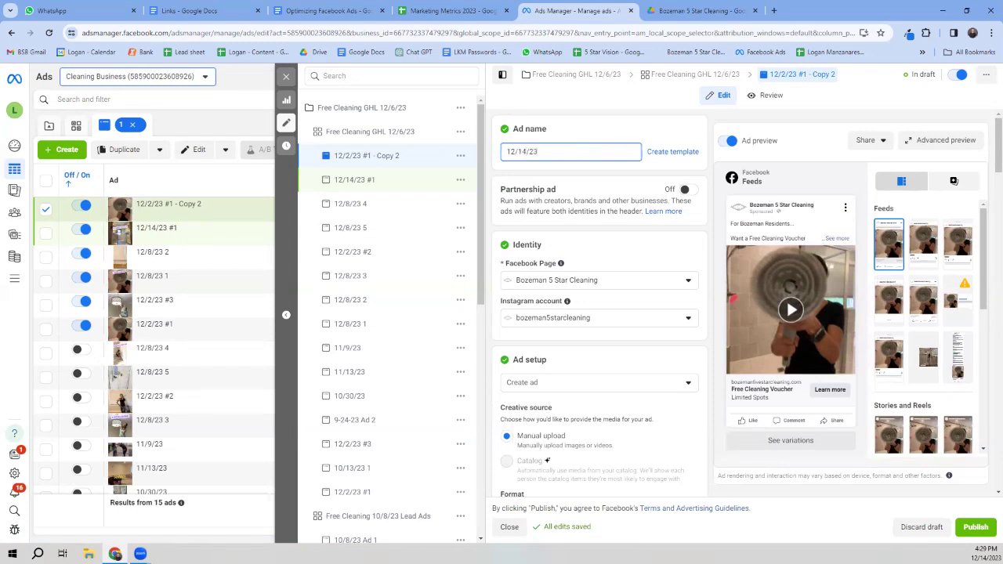
{"action": "type", "text": " #2"}
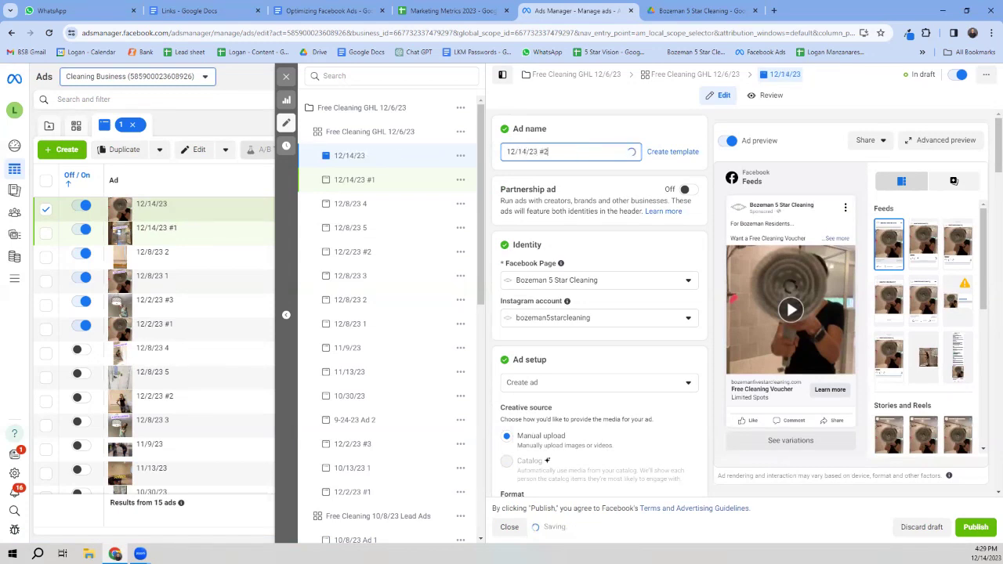
Step: Clear the current media of the 12/14/23 #2 ad and choose the second 1080 × 1080 merge_BBE3 video from the account videos
{"action": "key", "text": "Tab"}
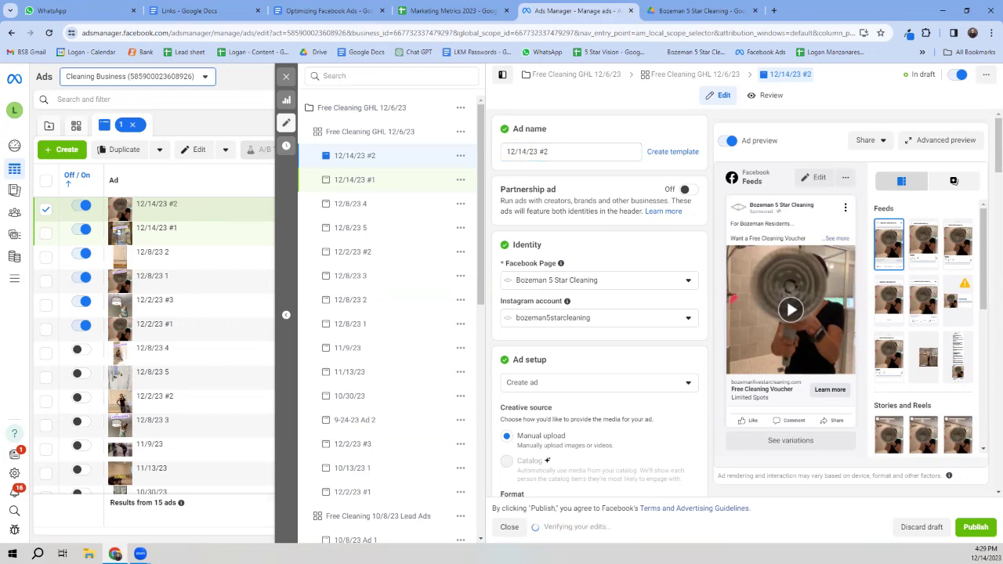
{"action": "scroll", "coordinate": [599, 313], "scroll_direction": "down", "scroll_amount": 4}
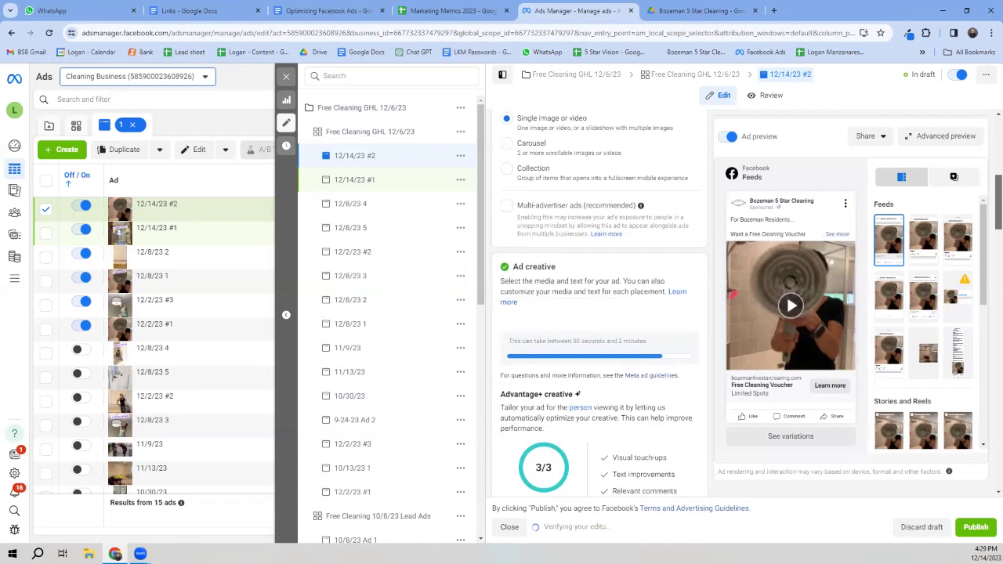
{"action": "scroll", "coordinate": [599, 313], "scroll_direction": "down", "scroll_amount": 5}
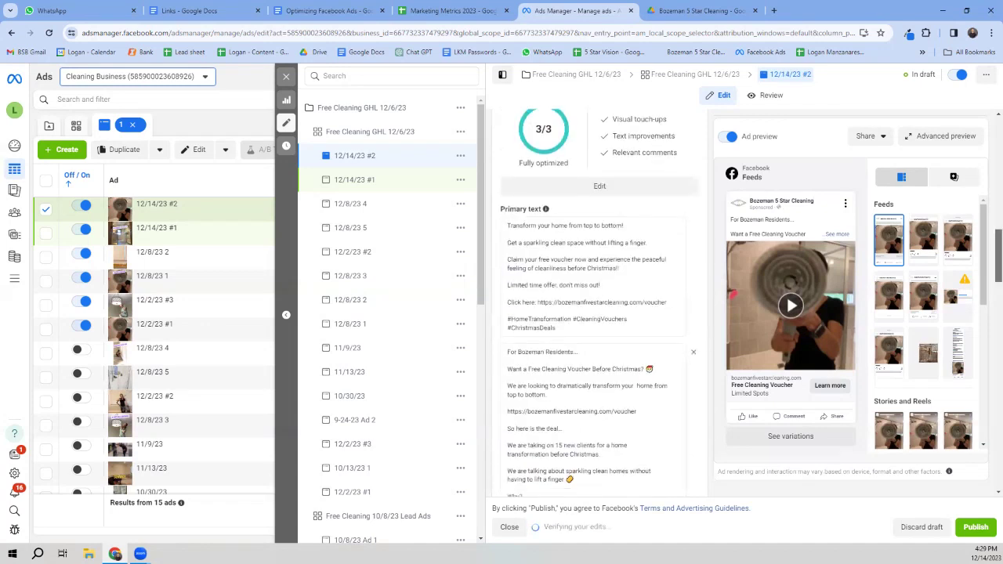
{"action": "scroll", "coordinate": [599, 313], "scroll_direction": "up", "scroll_amount": 2}
{"action": "scroll", "coordinate": [599, 314], "scroll_direction": "up", "scroll_amount": 4}
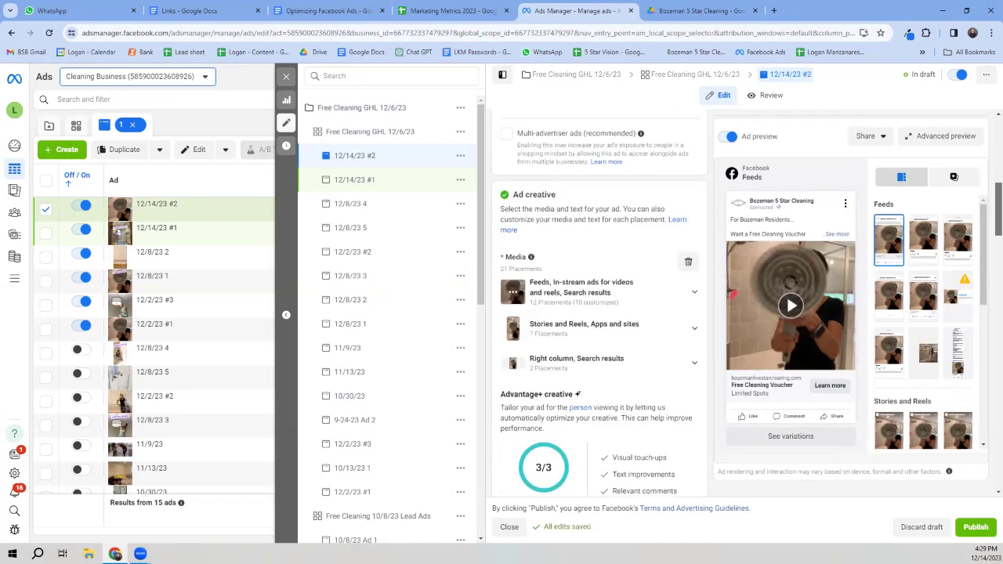
{"action": "left_click", "coordinate": [687, 262]}
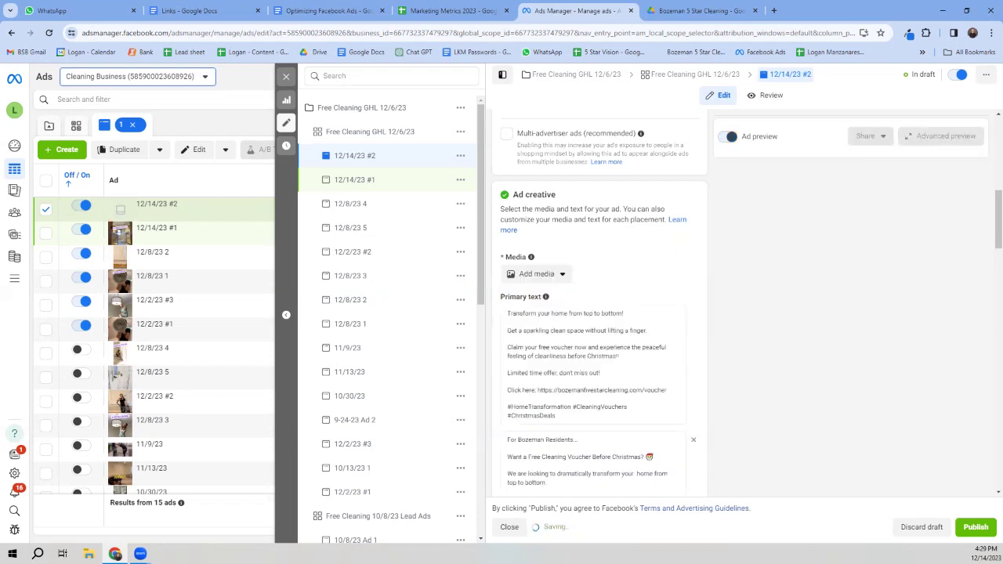
{"action": "left_click", "coordinate": [535, 273]}
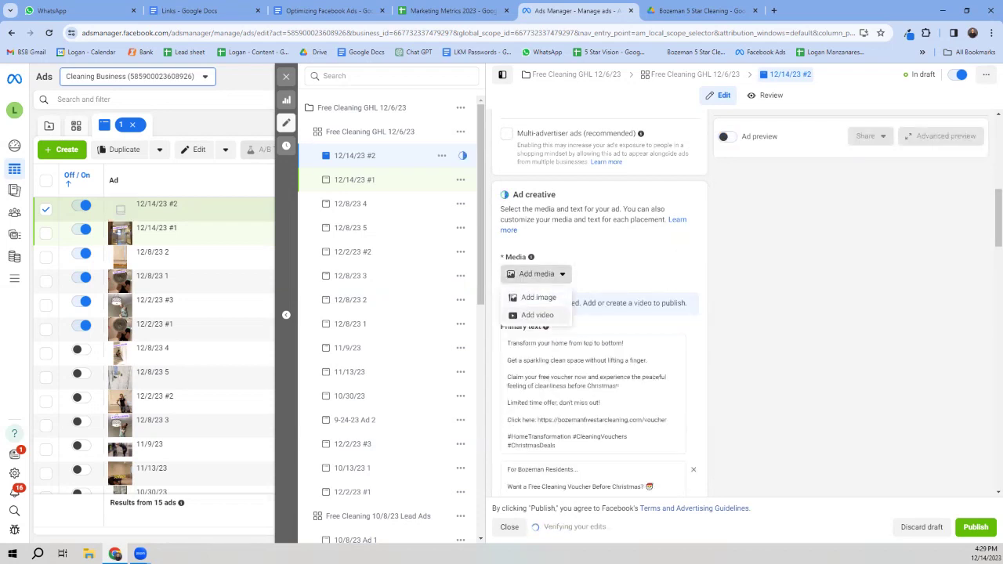
{"action": "left_click", "coordinate": [537, 315]}
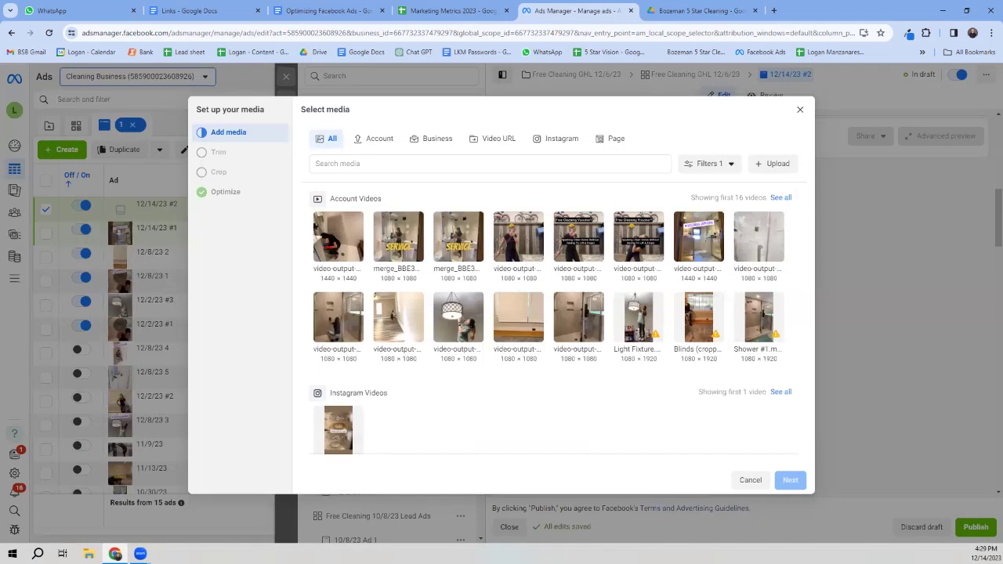
{"action": "left_click", "coordinate": [458, 236]}
{"action": "left_click", "coordinate": [790, 480]}
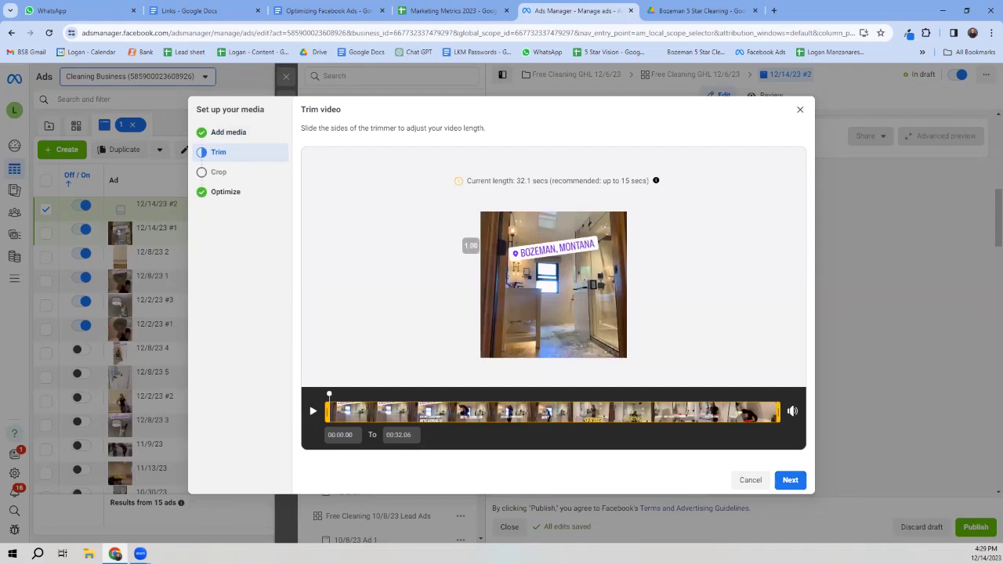
Step: Preview part of the merge_BBE3 video in the trim stage and continue to cropping with its full length kept
{"action": "key", "text": "space"}
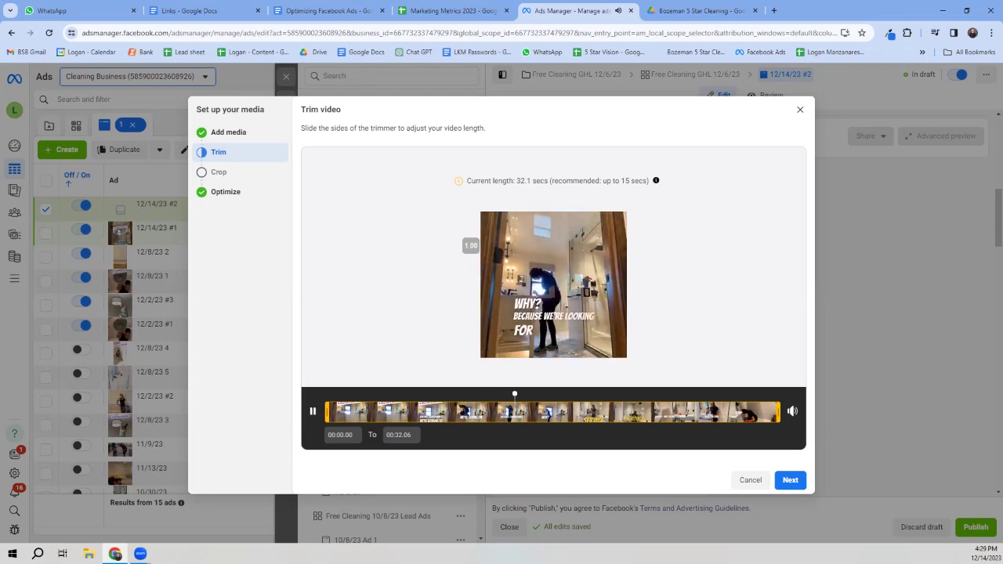
{"action": "key", "text": "space"}
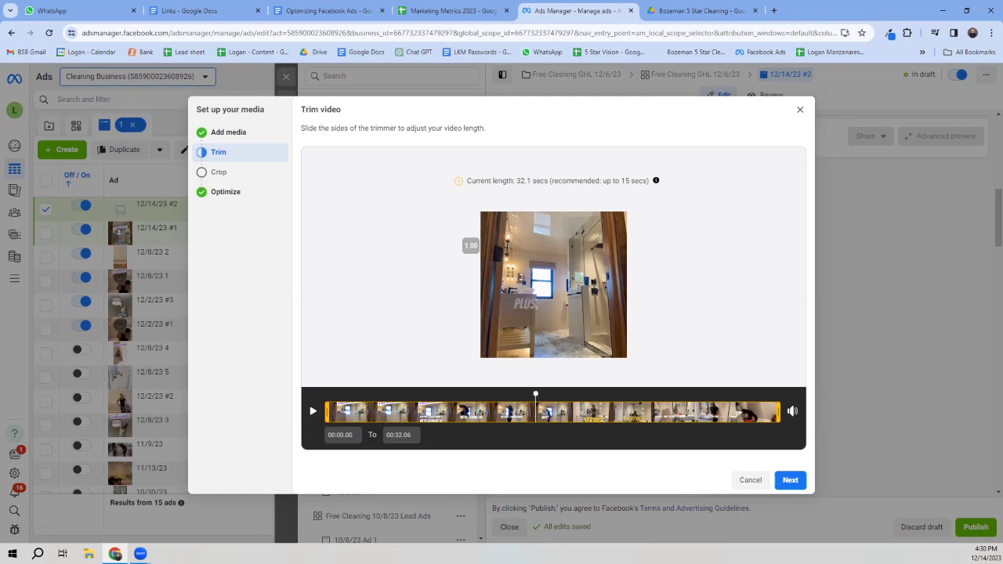
{"action": "left_click", "coordinate": [789, 480]}
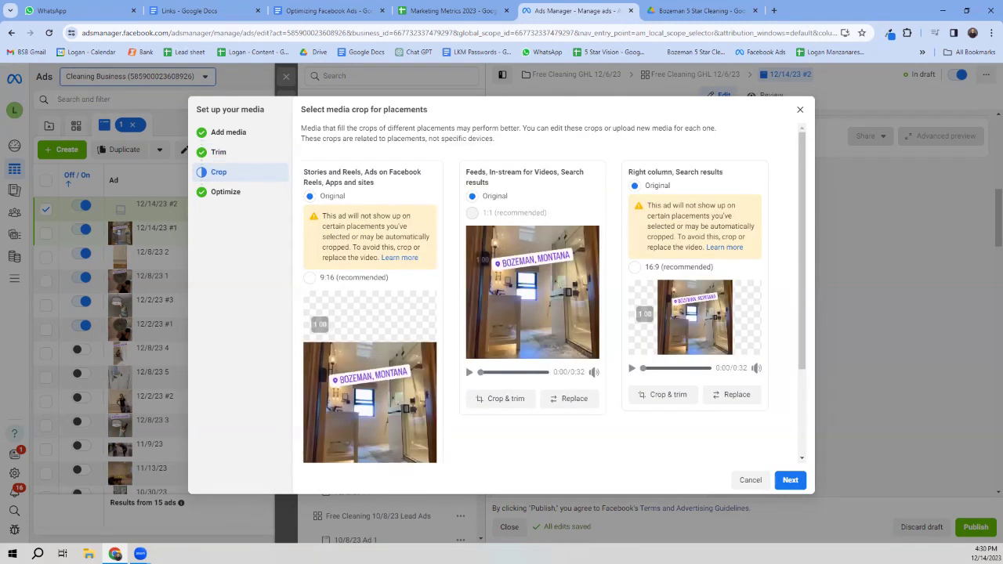
Step: Crop the 12/14/23 #2 video to 9:16 for Stories and Reels and finish the media setup with all Advantage+ creative optimizations kept on
{"action": "scroll", "coordinate": [548, 298], "scroll_direction": "down", "scroll_amount": 2}
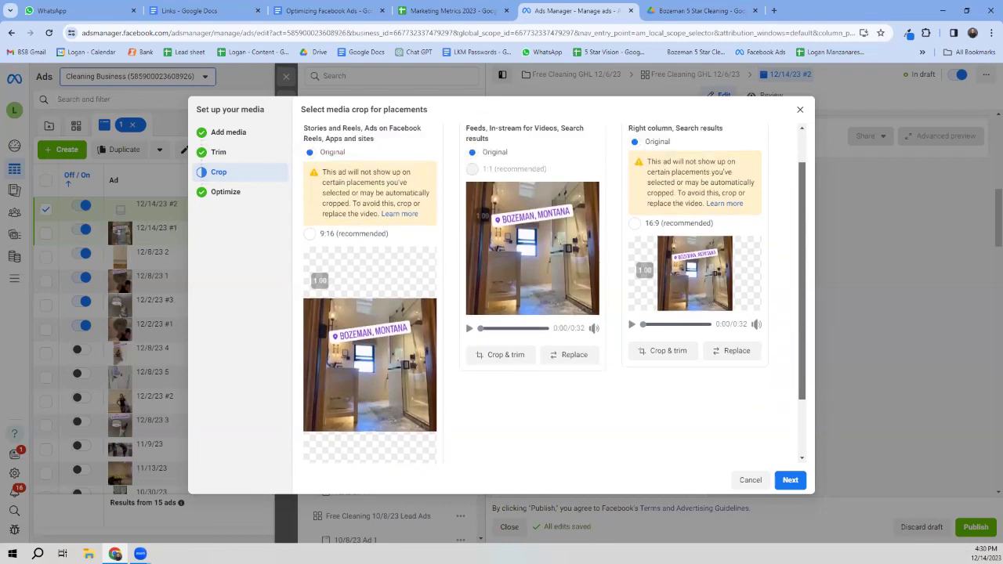
{"action": "left_click", "coordinate": [309, 234]}
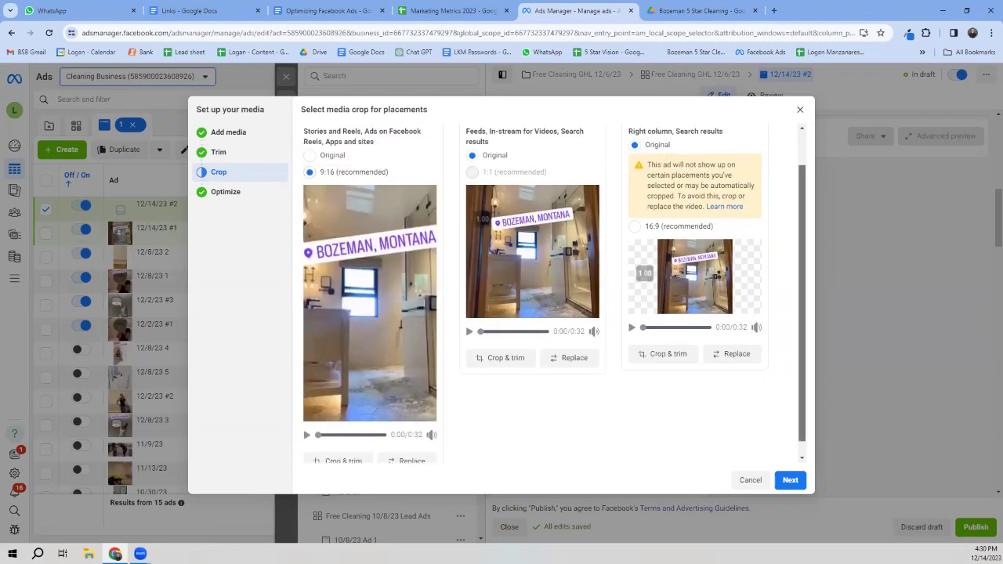
{"action": "scroll", "coordinate": [549, 297], "scroll_direction": "down", "scroll_amount": 1}
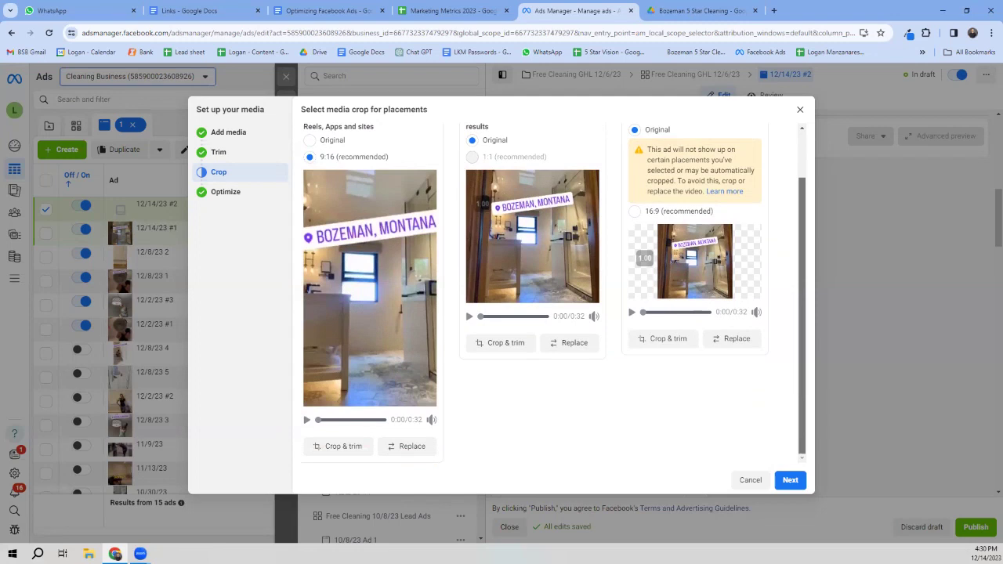
{"action": "scroll", "coordinate": [548, 297], "scroll_direction": "up", "scroll_amount": 3}
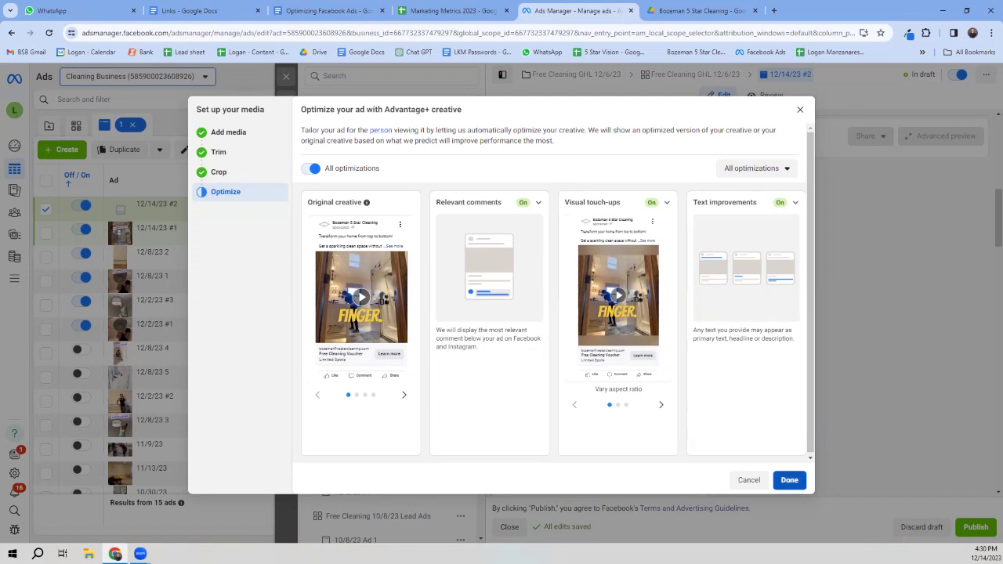
{"action": "left_click", "coordinate": [788, 479]}
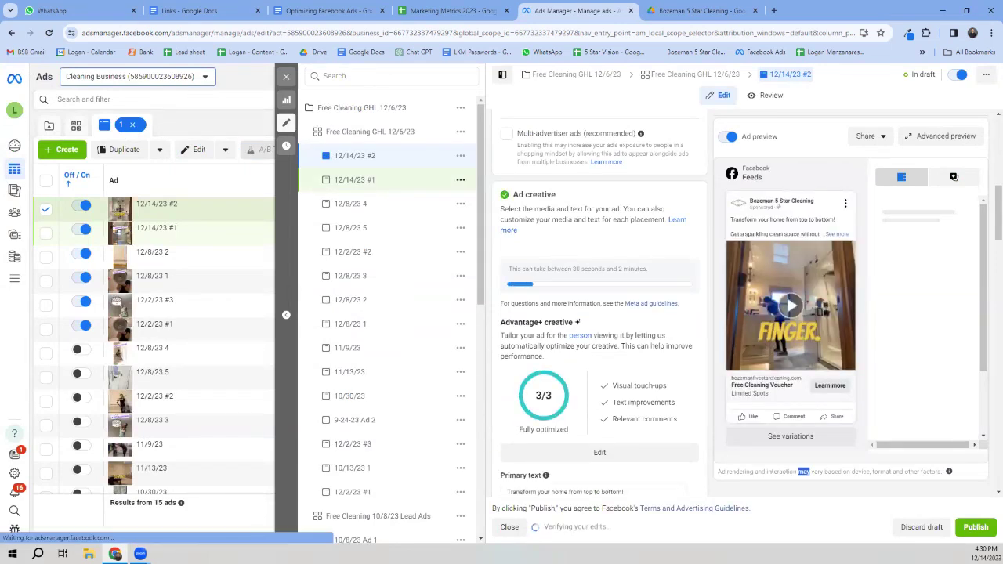
Step: Quickly duplicate the 12/14/23 #1 ad and rename the copy as 12/14/23 #3
{"action": "left_click", "coordinate": [460, 179]}
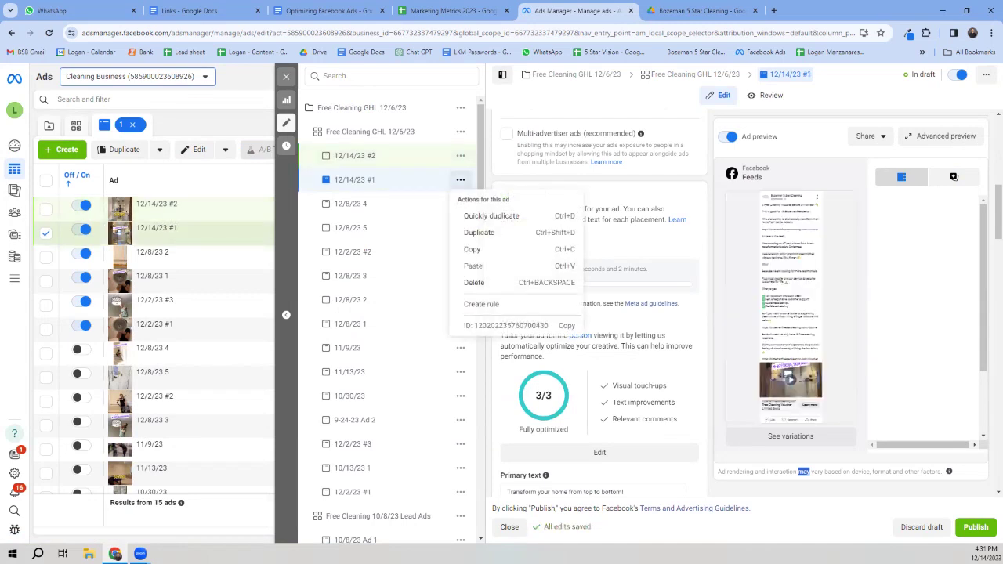
{"action": "key", "text": "ctrl+d"}
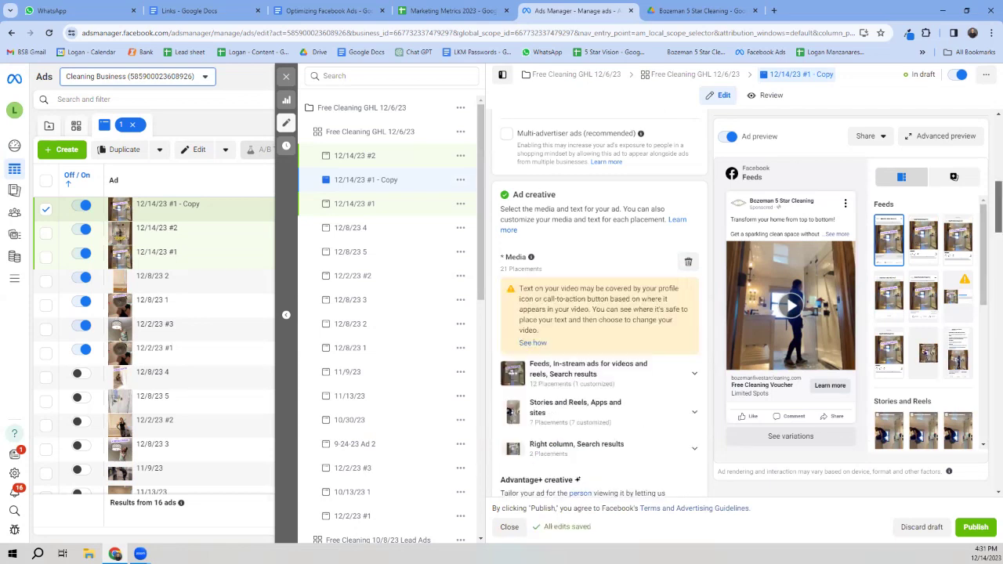
{"action": "left_click_drag", "start_coordinate": [580, 151], "coordinate": [538, 151]}
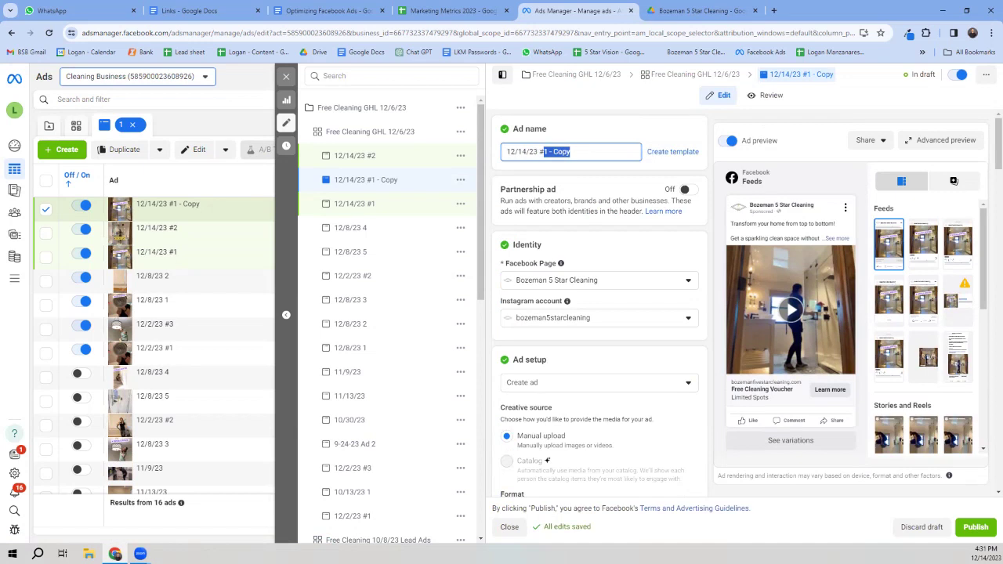
{"action": "type", "text": "3"}
{"action": "key", "text": "Return"}
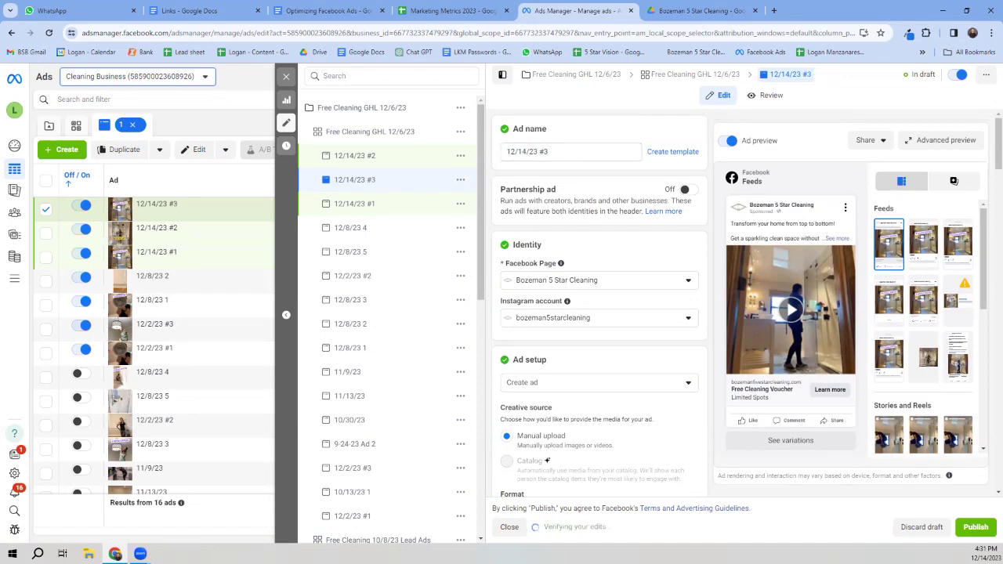
Step: Try the first merge_BBE3 account video as replacement media for the 12/14/23 #3 ad, preview it and close the media setup
{"action": "scroll", "coordinate": [599, 313], "scroll_direction": "down", "scroll_amount": 6}
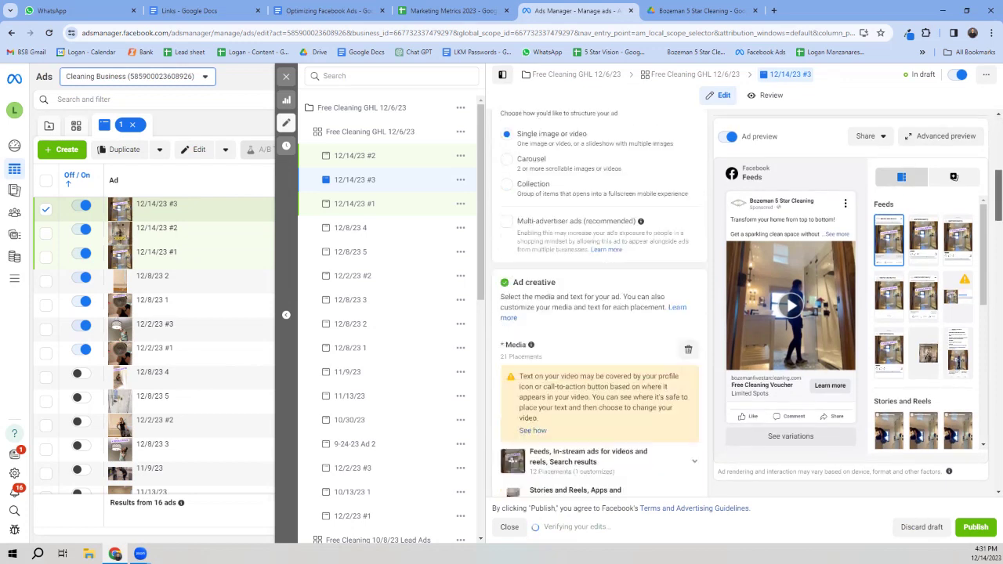
{"action": "scroll", "coordinate": [599, 353], "scroll_direction": "up", "scroll_amount": 3}
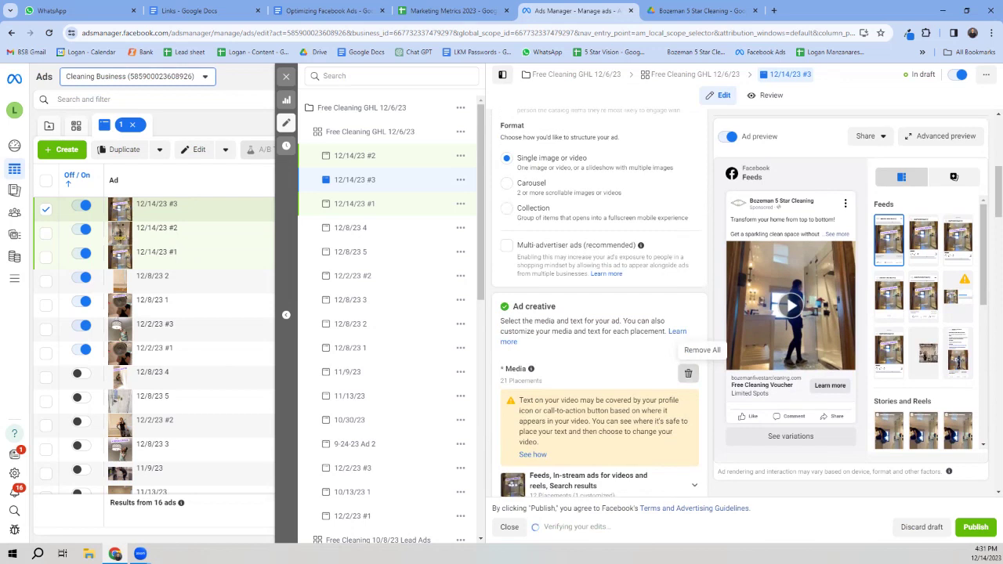
{"action": "left_click", "coordinate": [687, 373]}
{"action": "left_click", "coordinate": [536, 385]}
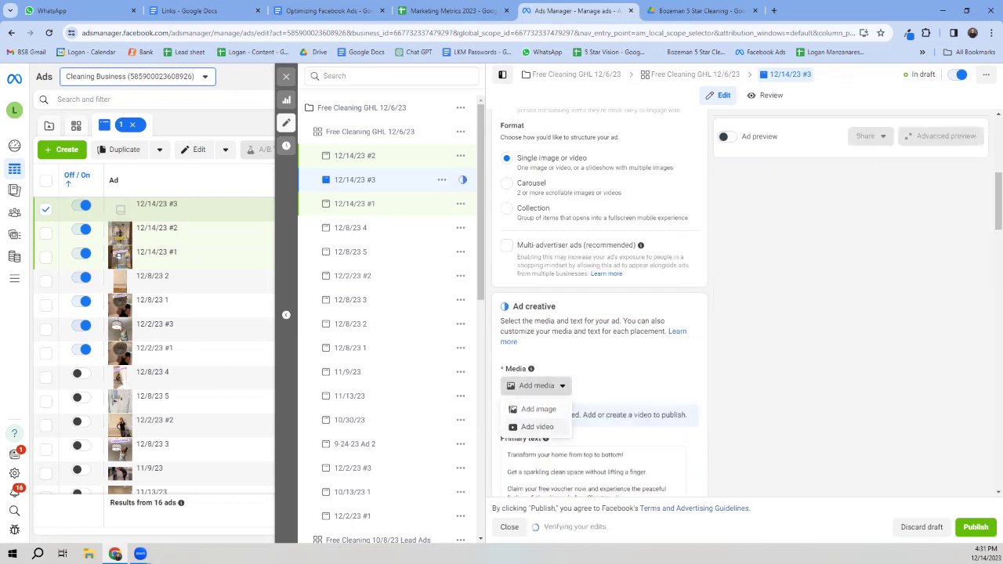
{"action": "left_click", "coordinate": [537, 426]}
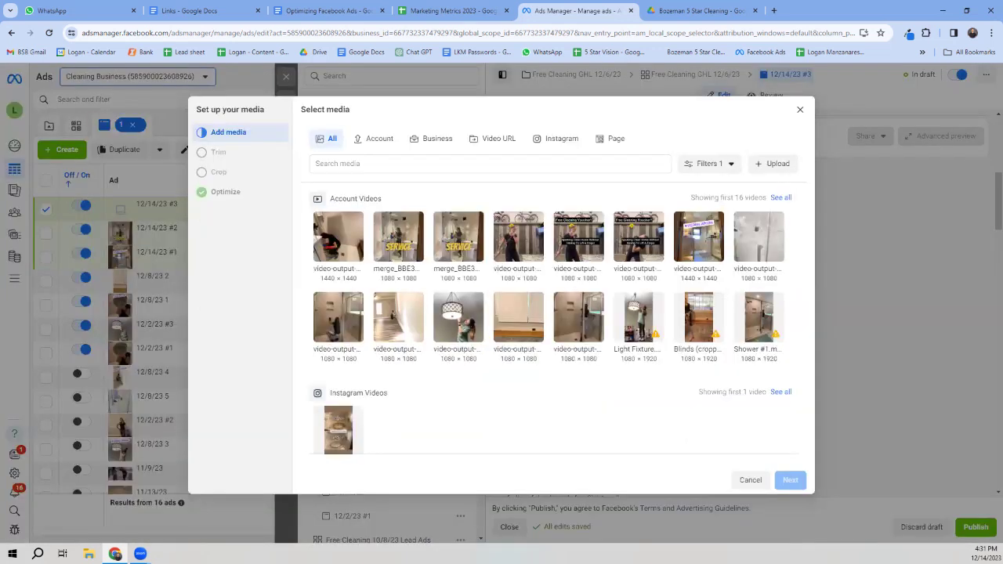
{"action": "left_click", "coordinate": [398, 237]}
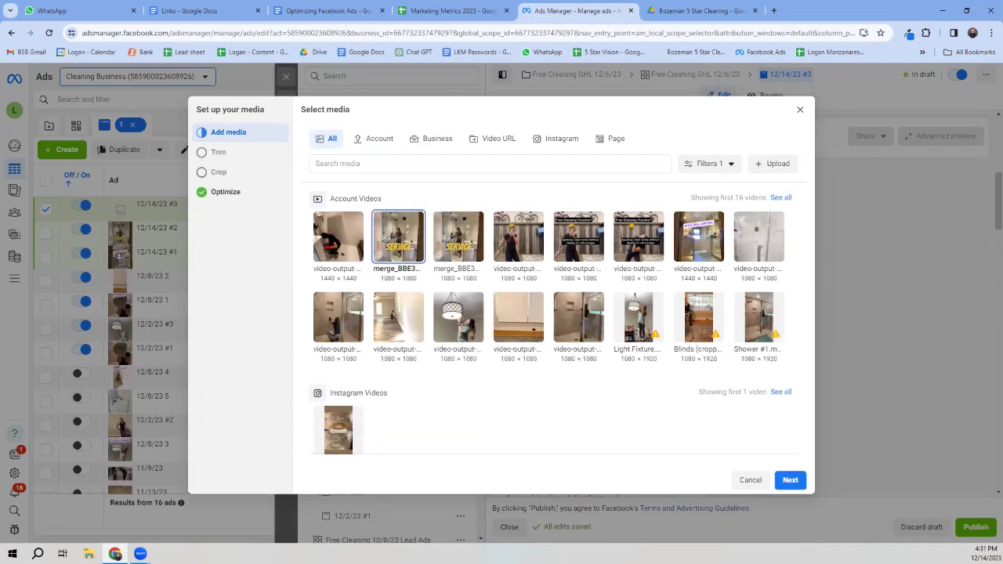
{"action": "left_click", "coordinate": [789, 479]}
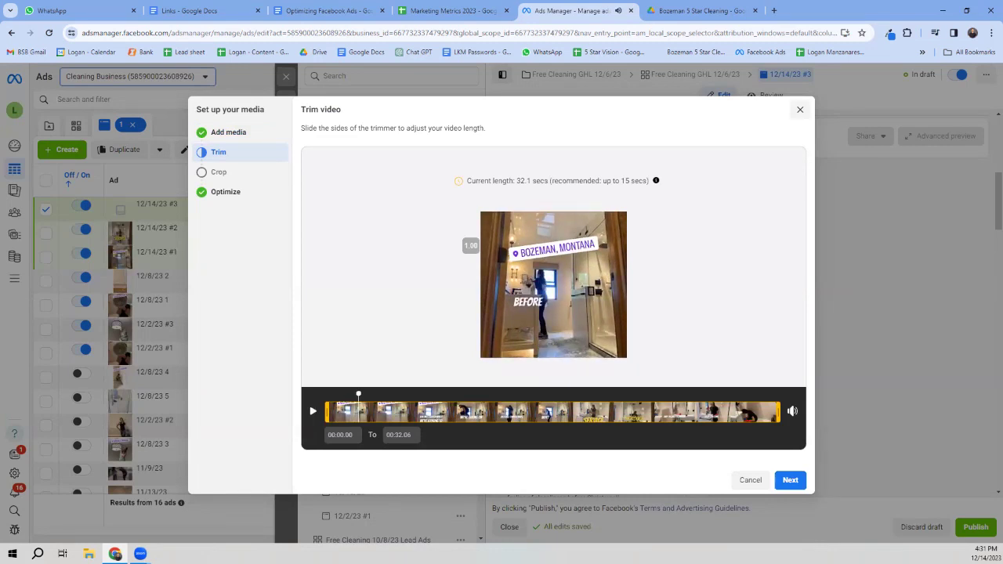
{"action": "left_click", "coordinate": [799, 109]}
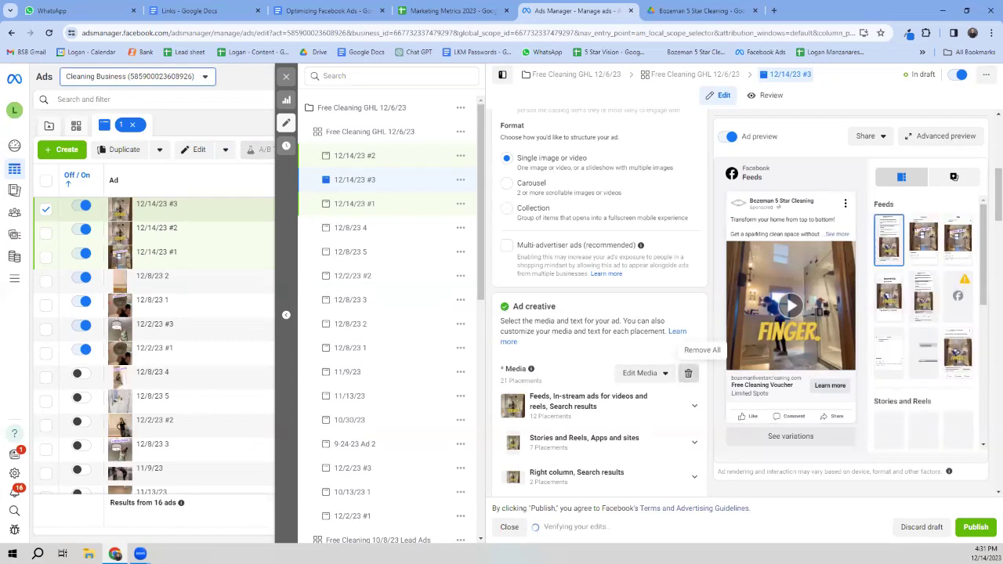
Step: Remove that media and try the second merge_BBE3 video for the 12/14/23 #3 ad, closing the media setup after previewing it
{"action": "left_click", "coordinate": [688, 373]}
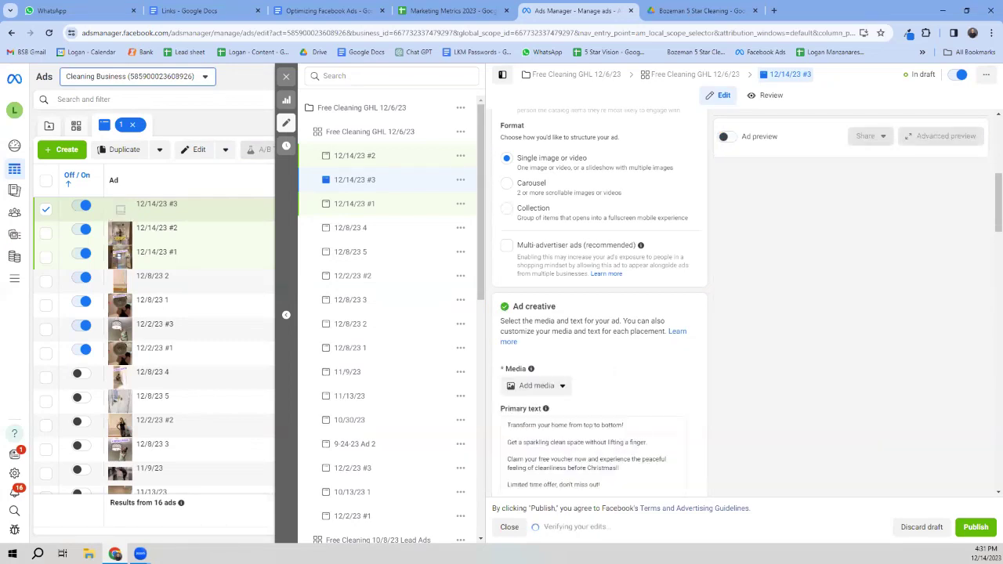
{"action": "left_click", "coordinate": [535, 385]}
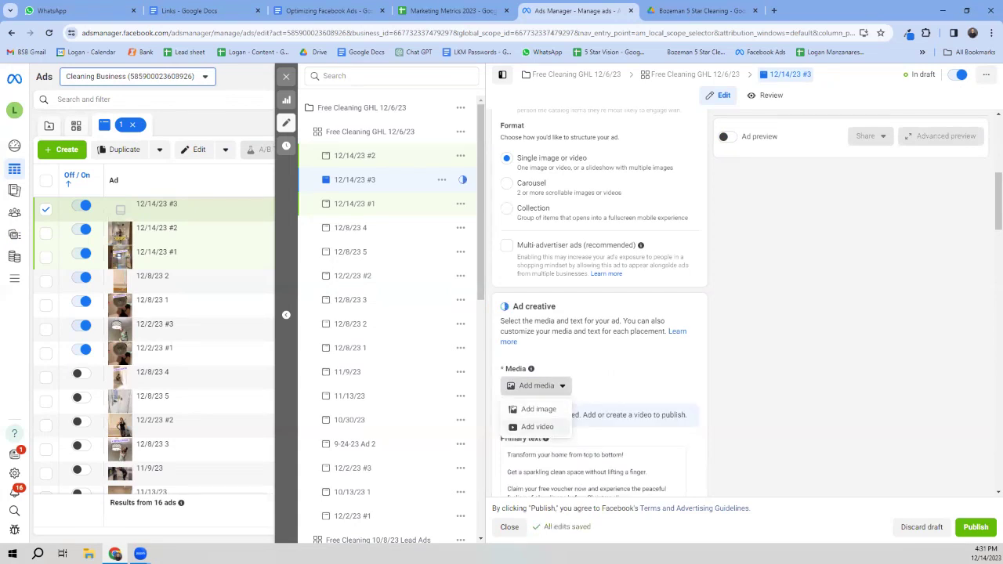
{"action": "left_click", "coordinate": [537, 426]}
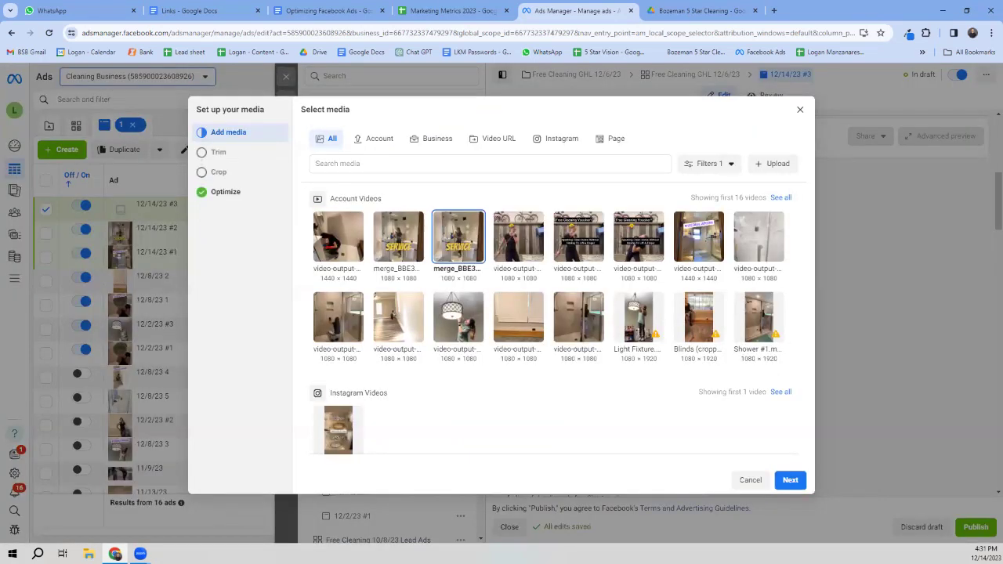
{"action": "left_click", "coordinate": [790, 479]}
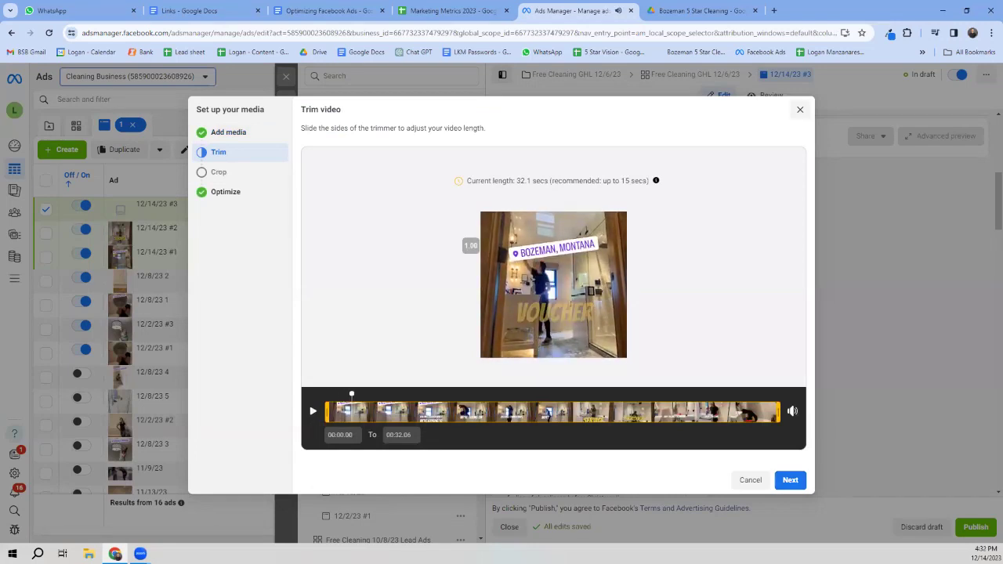
{"action": "left_click", "coordinate": [799, 109]}
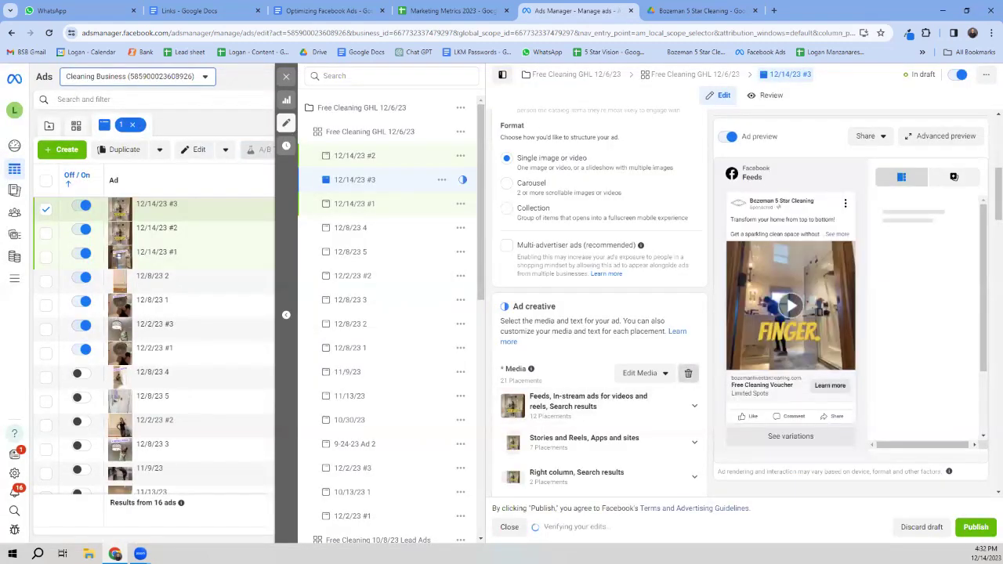
Step: Choose the fifth account video, the 1080 × 1080 Free Cleaning Voucher clip with bicycles, for 12/14/23 #3 and continue to the crop stage
{"action": "left_click", "coordinate": [536, 386]}
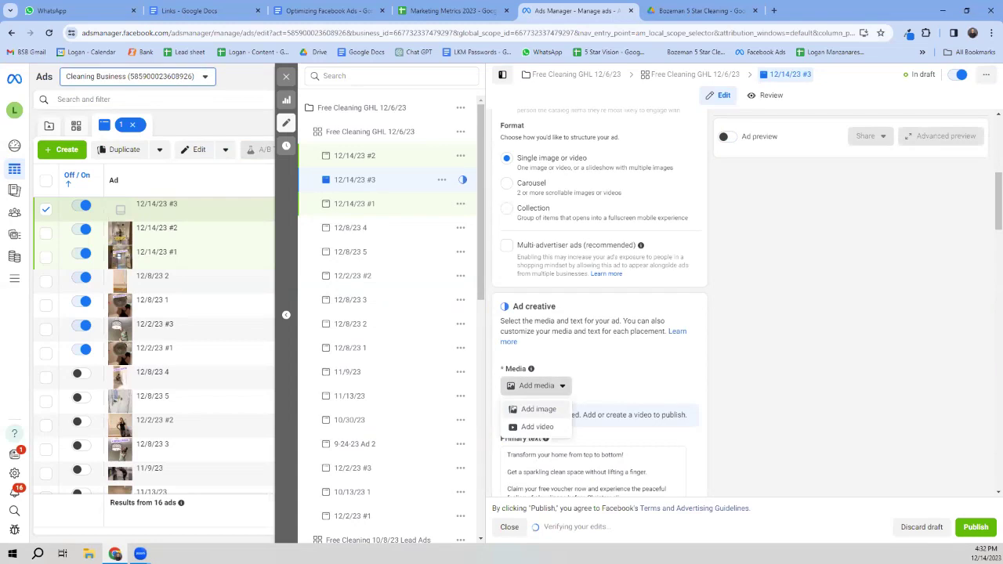
{"action": "left_click", "coordinate": [537, 426]}
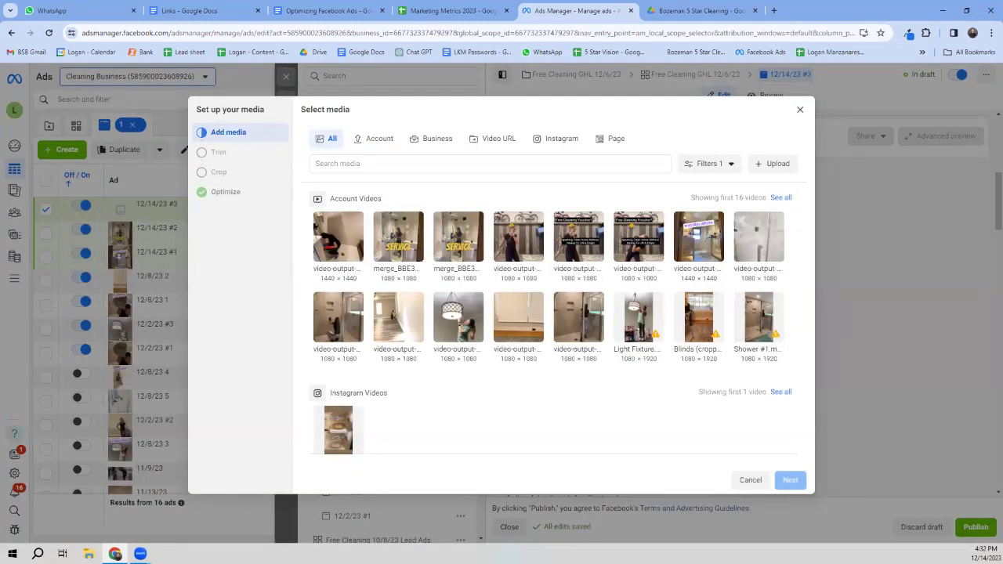
{"action": "left_click", "coordinate": [578, 235]}
{"action": "left_click", "coordinate": [790, 480]}
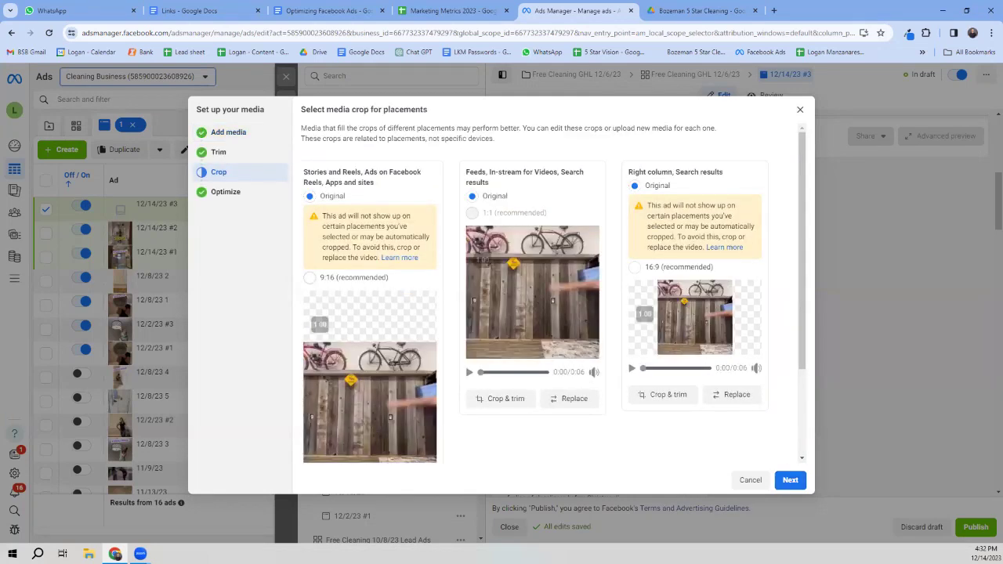
Step: Crop the video to 9:16 for Stories and Reels, confirm the crop and finish the media setup for 12/14/23 #3
{"action": "left_click", "coordinate": [310, 277]}
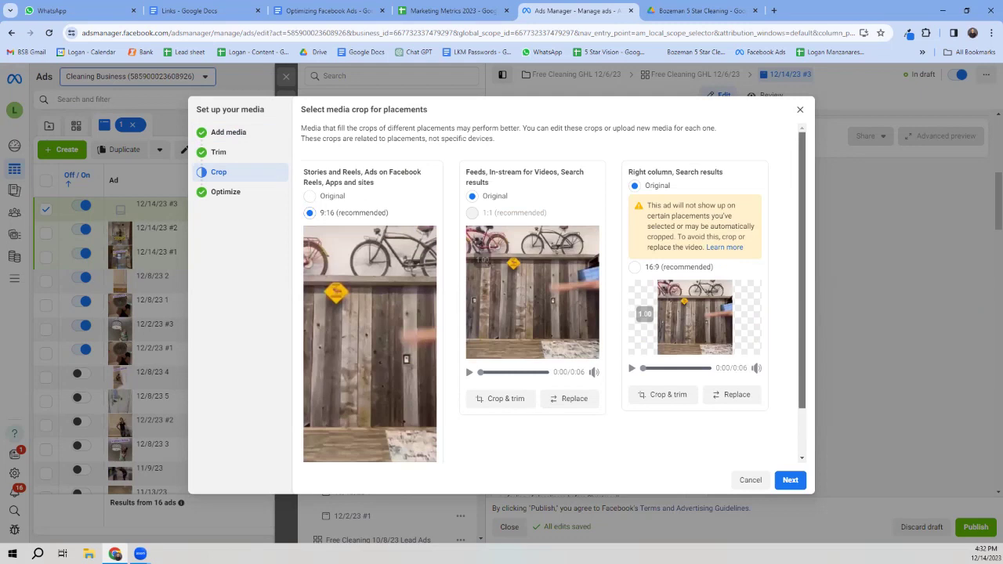
{"action": "scroll", "coordinate": [548, 298], "scroll_direction": "down", "scroll_amount": 1}
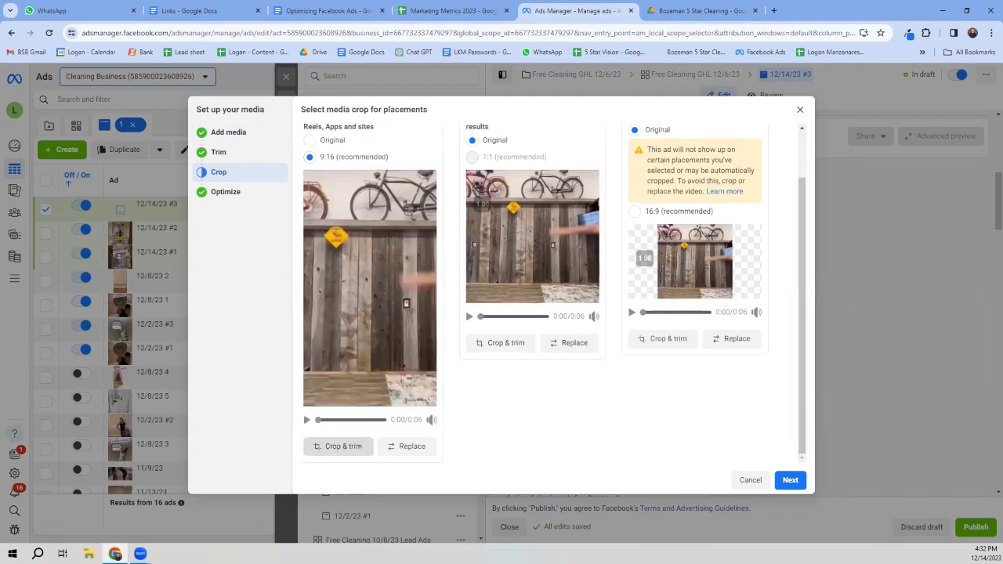
{"action": "left_click", "coordinate": [340, 446]}
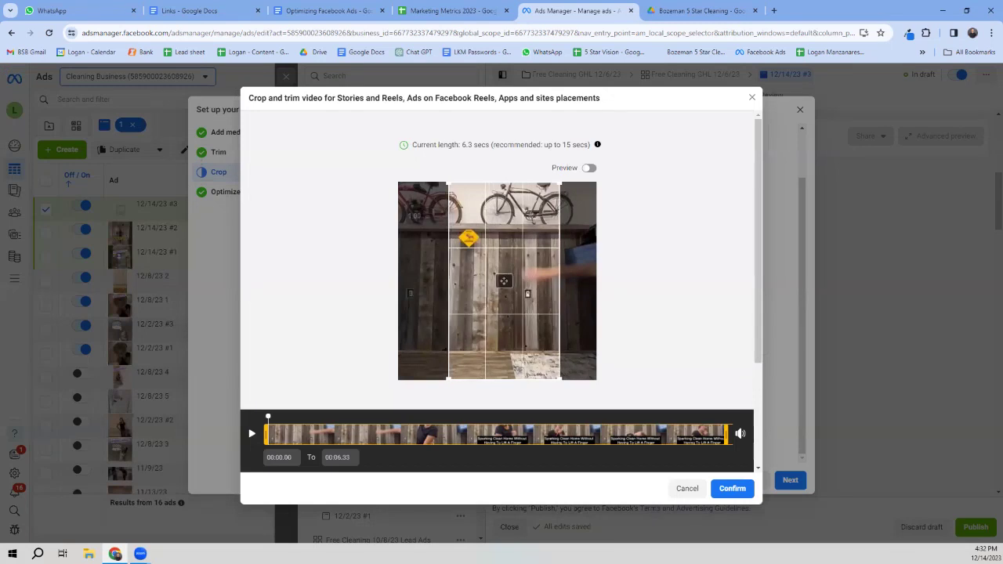
{"action": "left_click", "coordinate": [731, 488]}
{"action": "left_click", "coordinate": [790, 480]}
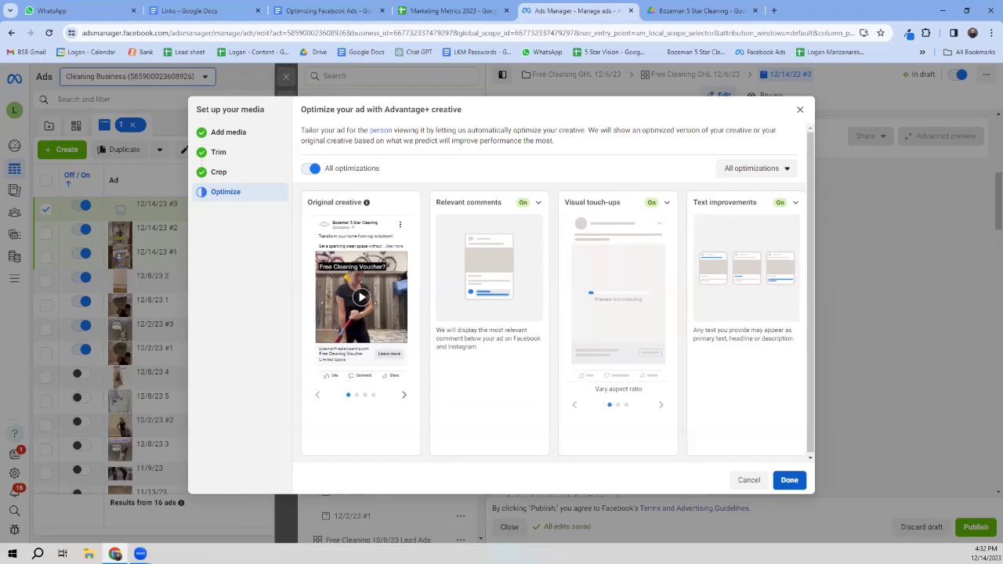
{"action": "left_click", "coordinate": [789, 479]}
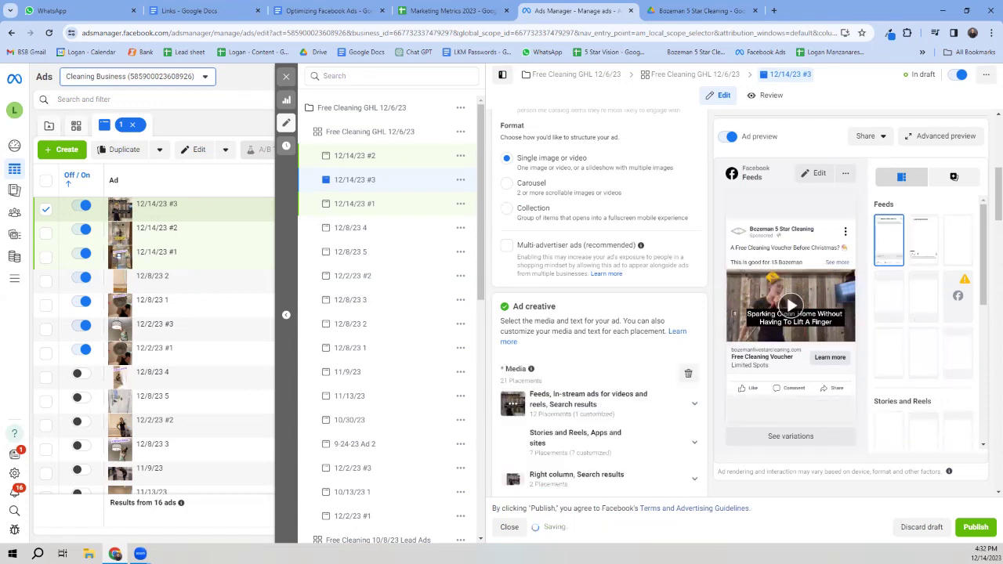
Step: Watch the expanded Mobile Feed preview of the 12/14/23 #3 ad and close it
{"action": "left_click", "coordinate": [844, 172]}
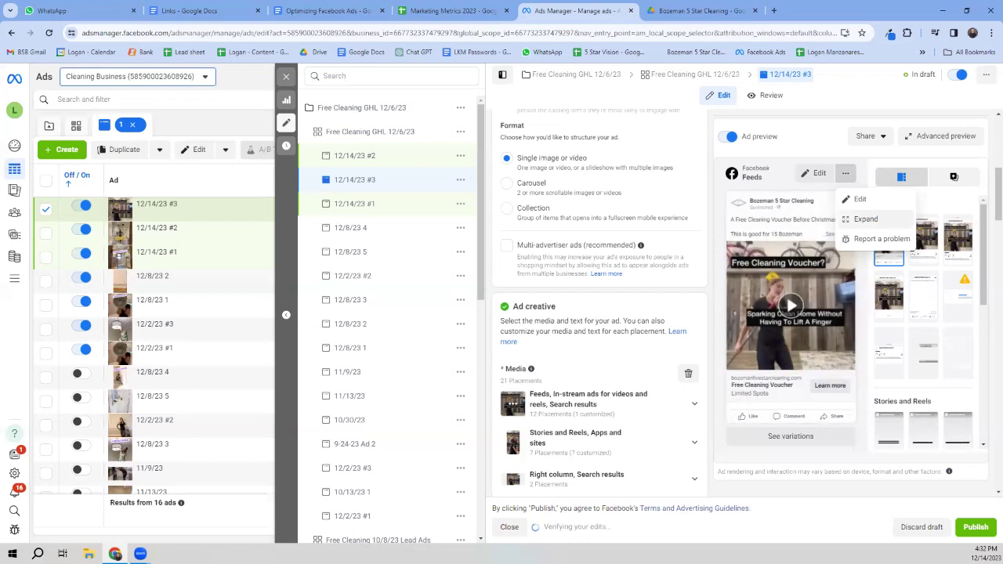
{"action": "left_click", "coordinate": [865, 219]}
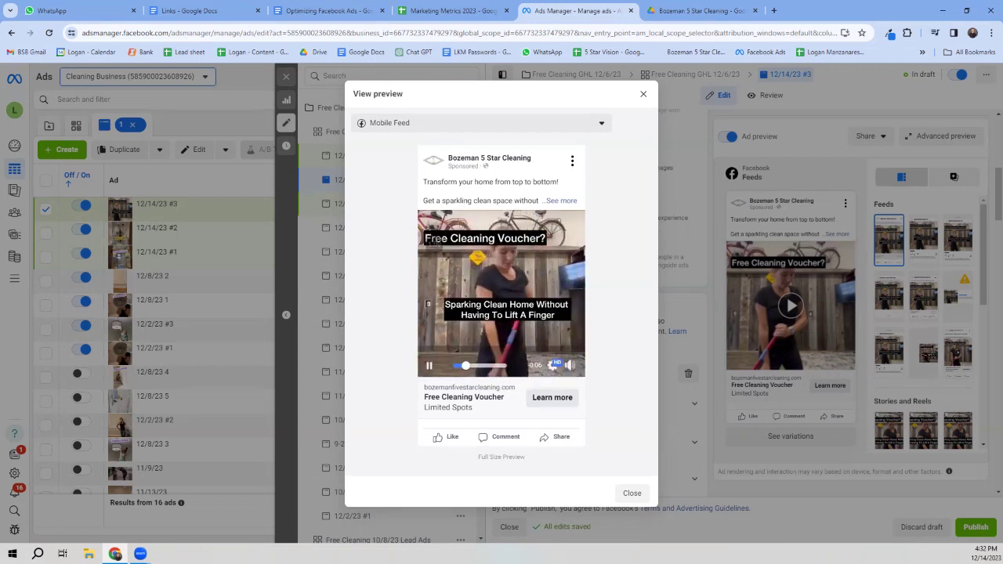
{"action": "key", "text": "Escape"}
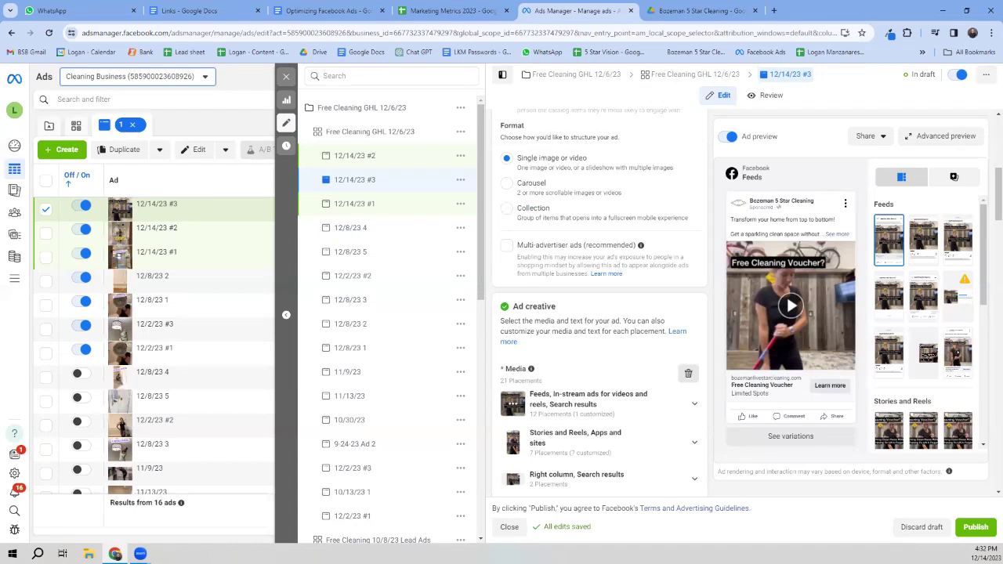
Step: Replace the 12/14/23 #3 media with the fourth account video, the 1080 × 1080 Bozeman, Montana clip, keeping the original crops
{"action": "left_click", "coordinate": [688, 373]}
{"action": "left_click", "coordinate": [539, 385]}
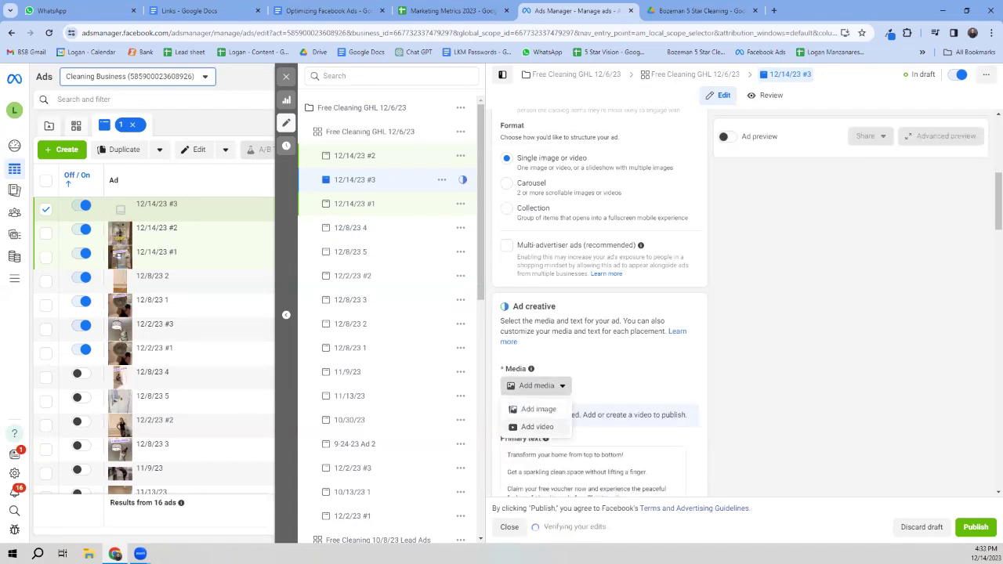
{"action": "left_click", "coordinate": [536, 426]}
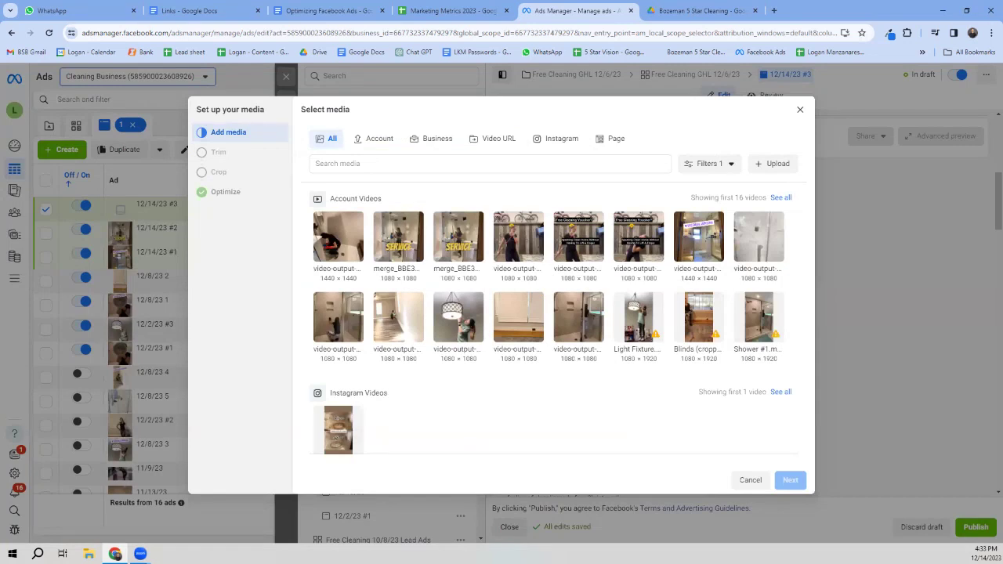
{"action": "left_click", "coordinate": [518, 236]}
{"action": "left_click", "coordinate": [790, 479]}
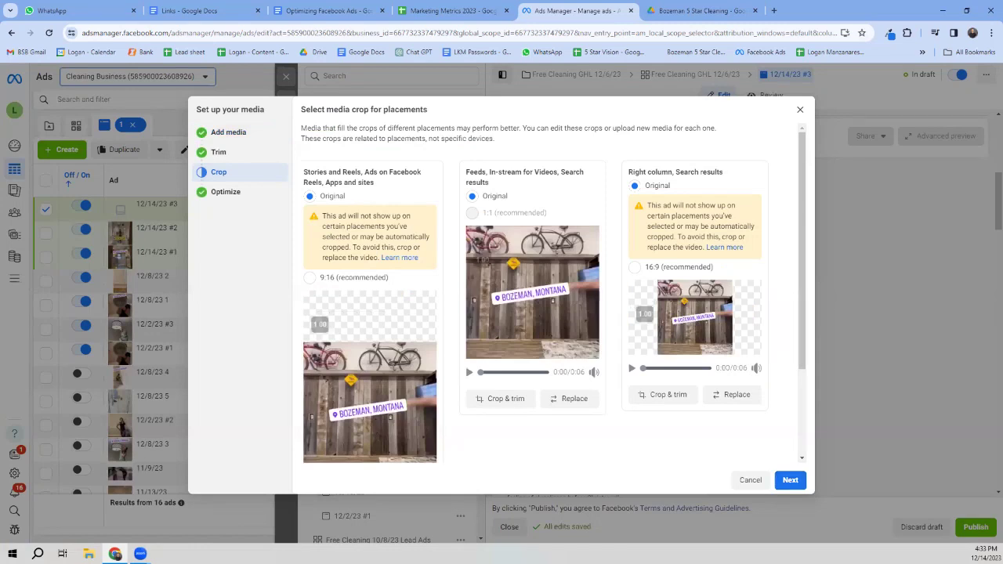
{"action": "scroll", "coordinate": [553, 290], "scroll_direction": "down", "scroll_amount": 2}
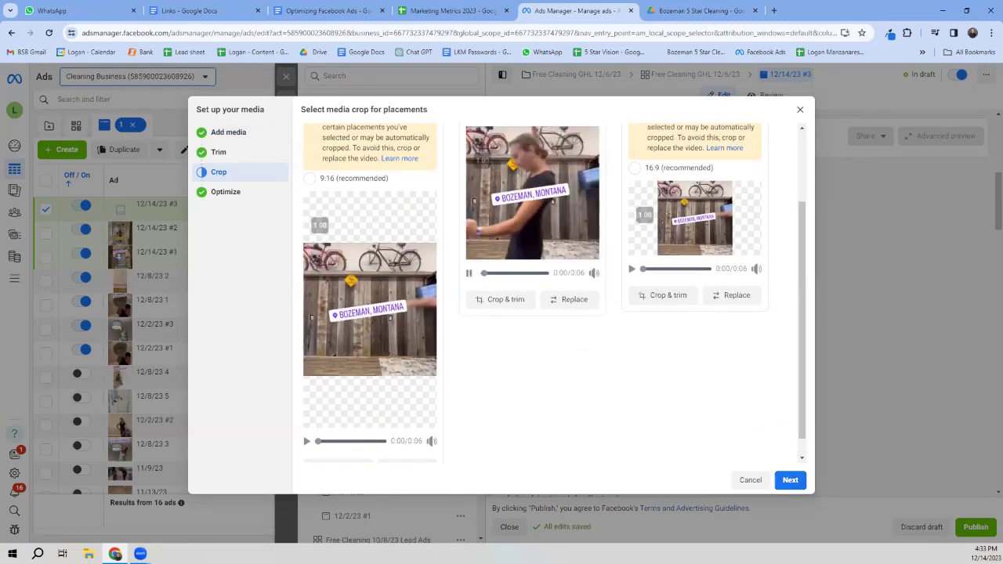
{"action": "scroll", "coordinate": [553, 293], "scroll_direction": "up", "scroll_amount": 2}
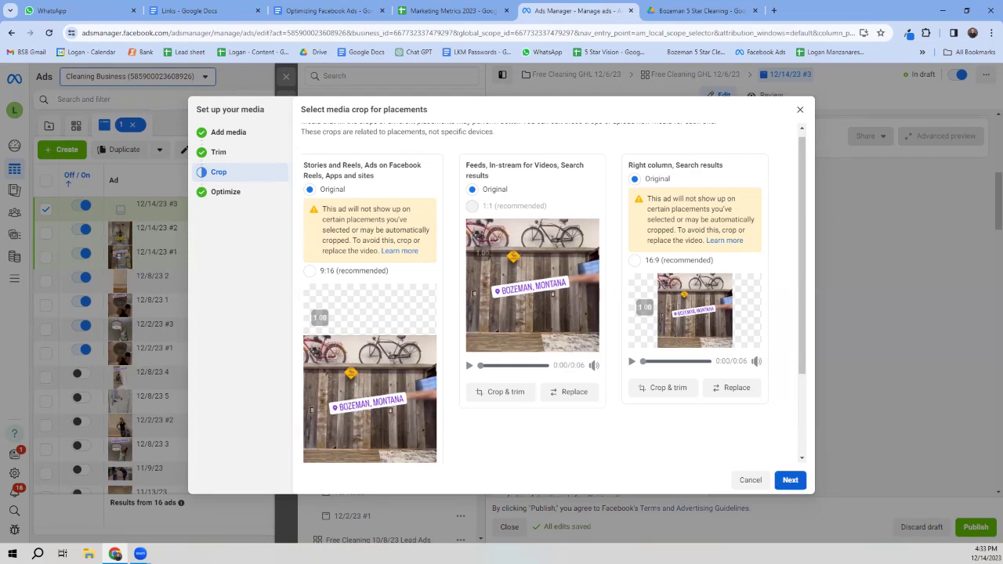
{"action": "left_click", "coordinate": [789, 480]}
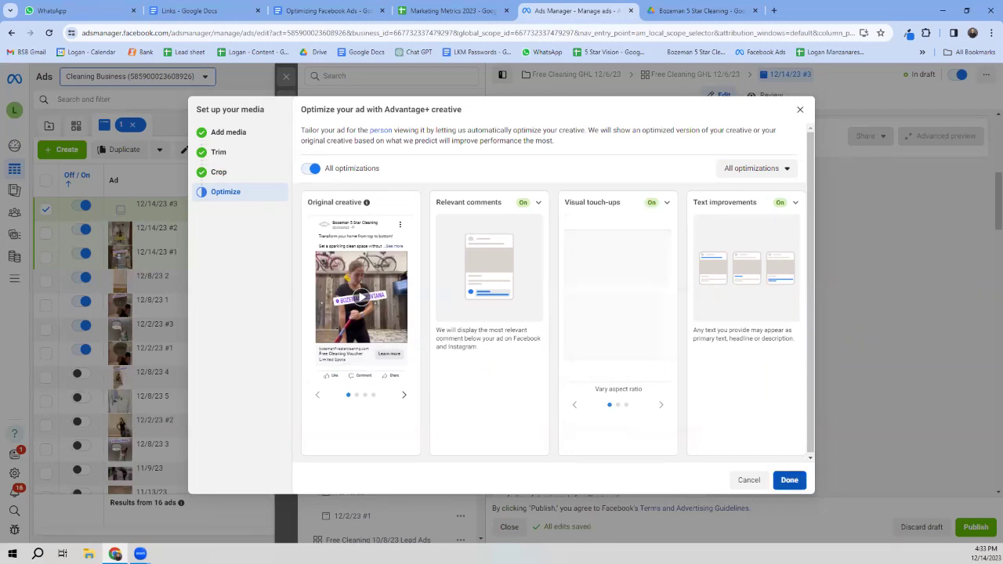
{"action": "left_click", "coordinate": [789, 479]}
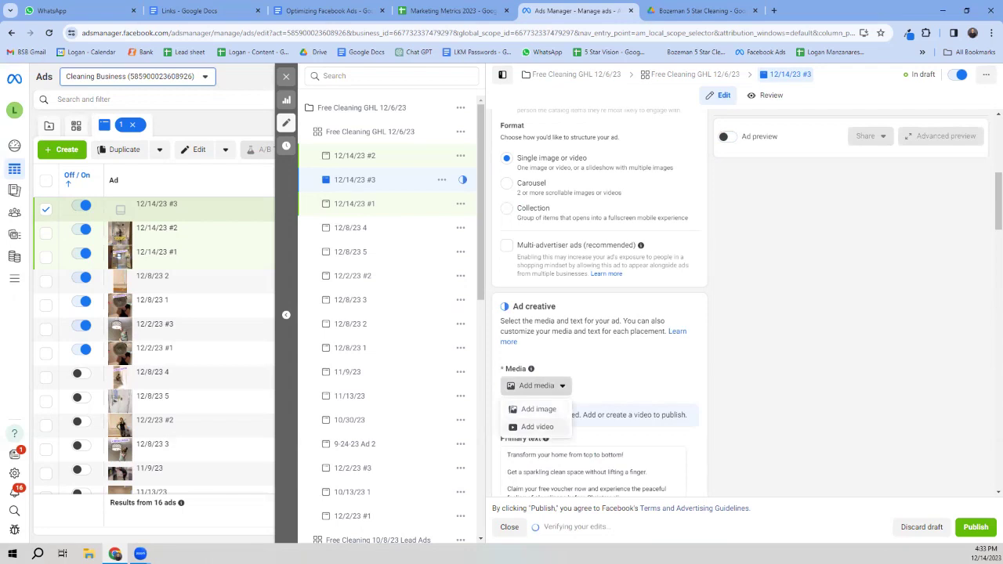
Step: Try the sixth account video, 1080 × 1080, as replacement media for 12/14/23 #3, closing the setup at the crop stage
{"action": "left_click", "coordinate": [536, 426]}
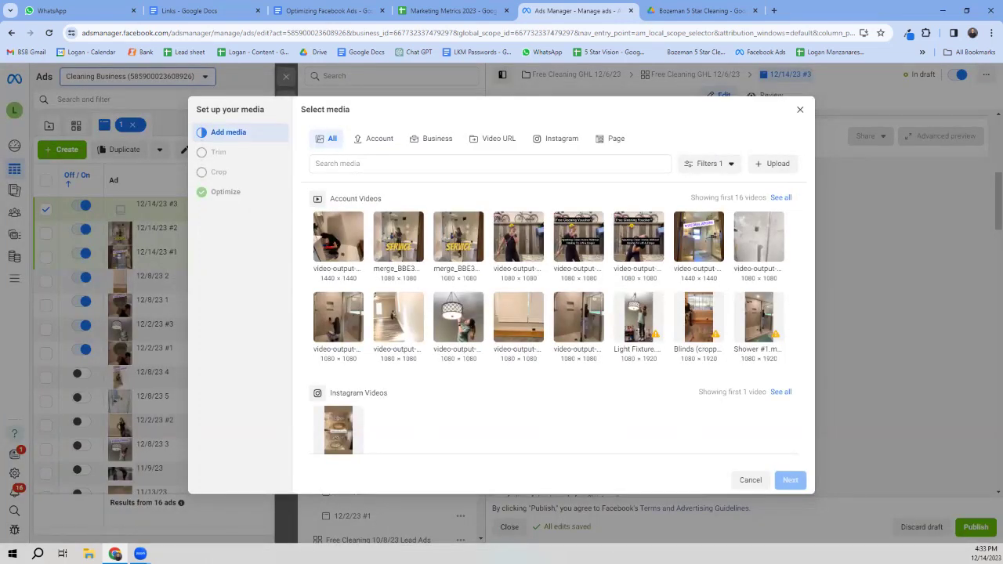
{"action": "left_click", "coordinate": [639, 236]}
{"action": "left_click", "coordinate": [789, 479]}
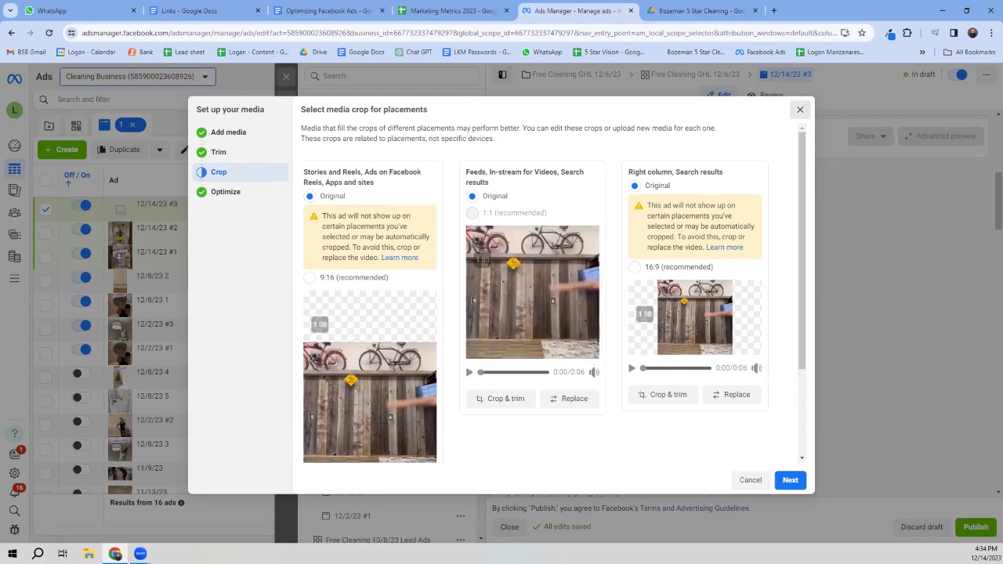
{"action": "key", "text": "Escape"}
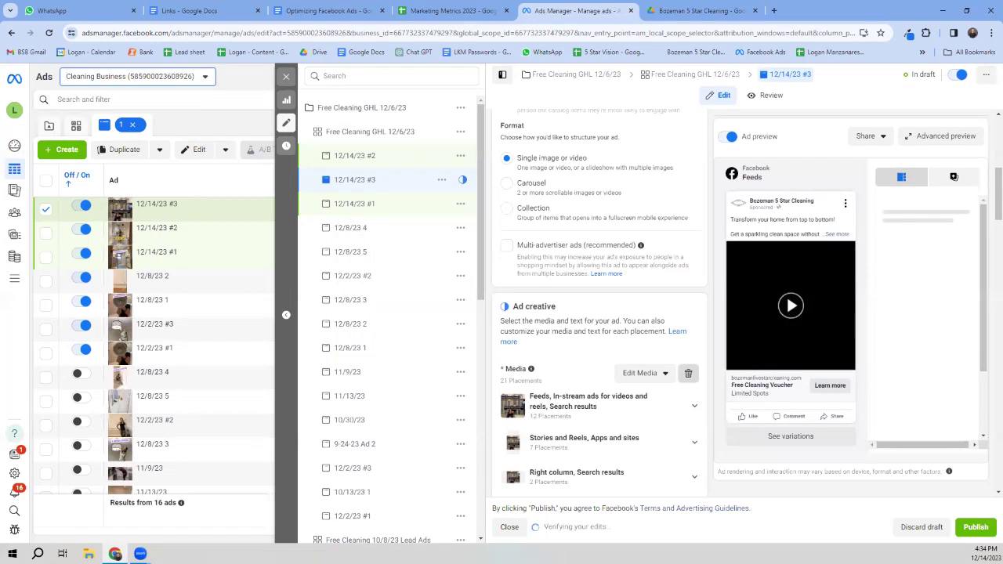
Step: Add the fifth account video, the 1080 × 1080 Free Cleaning Voucher clip, to 12/14/23 #3 with original crops and all optimizations on
{"action": "left_click", "coordinate": [535, 385]}
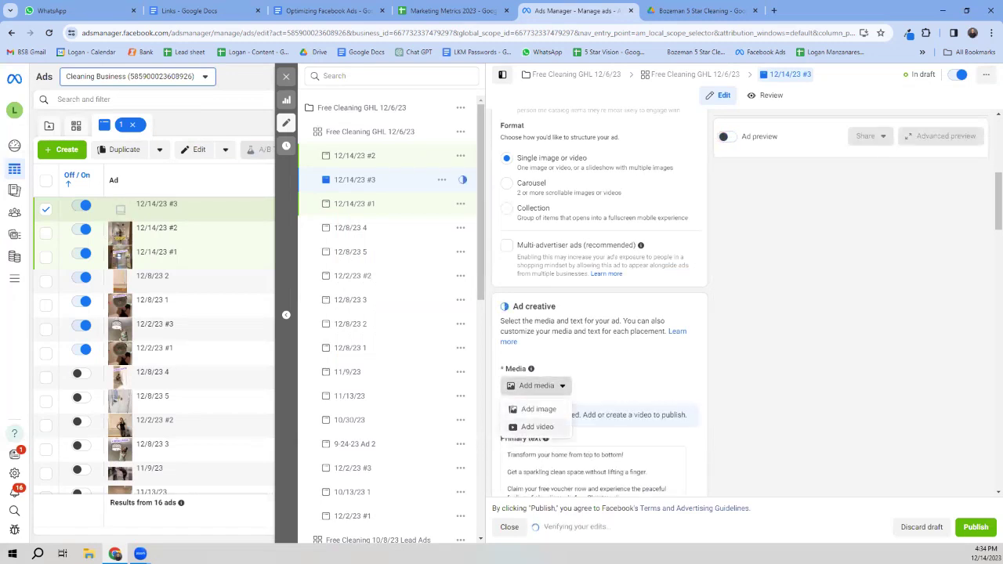
{"action": "left_click", "coordinate": [537, 426]}
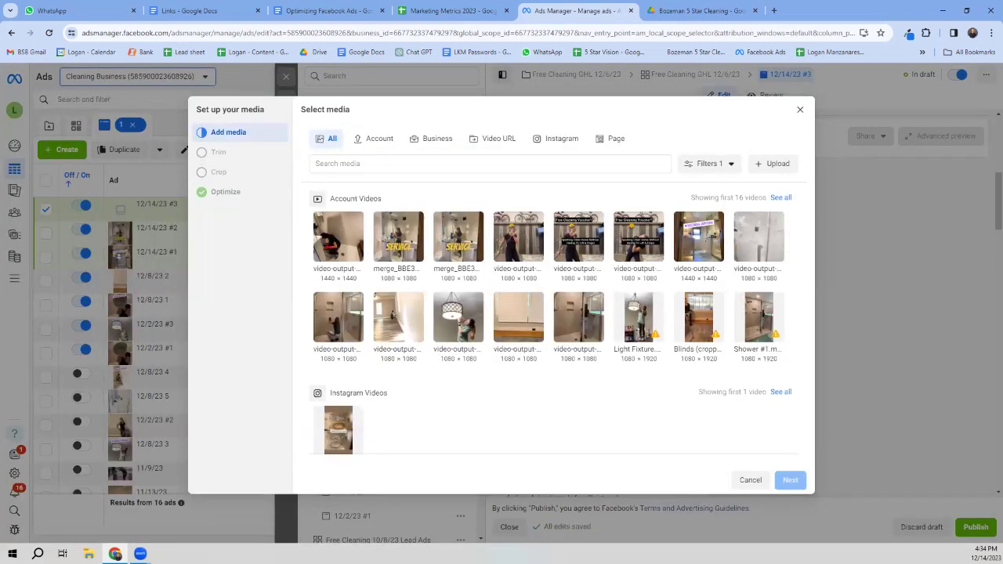
{"action": "left_click", "coordinate": [578, 237]}
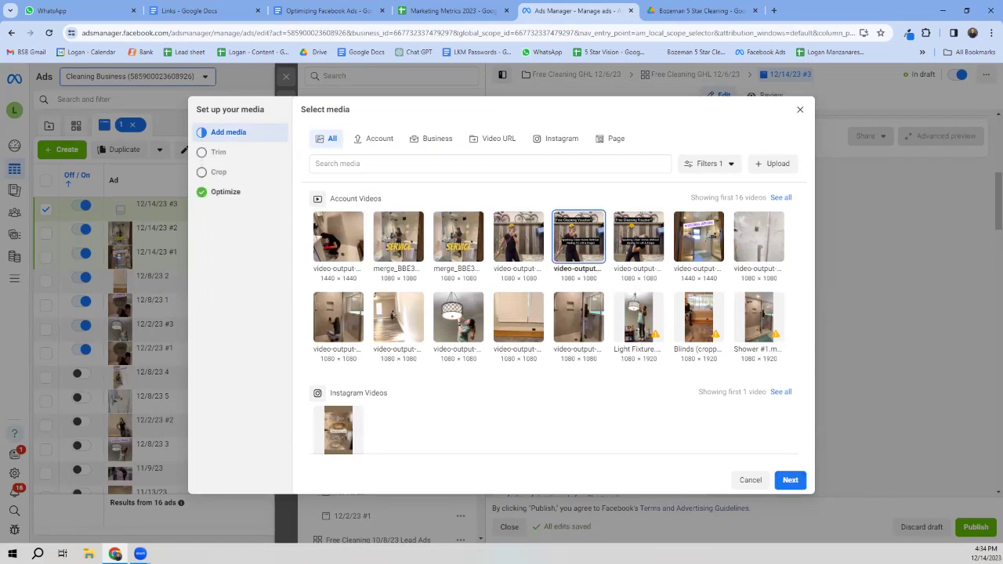
{"action": "left_click", "coordinate": [790, 480]}
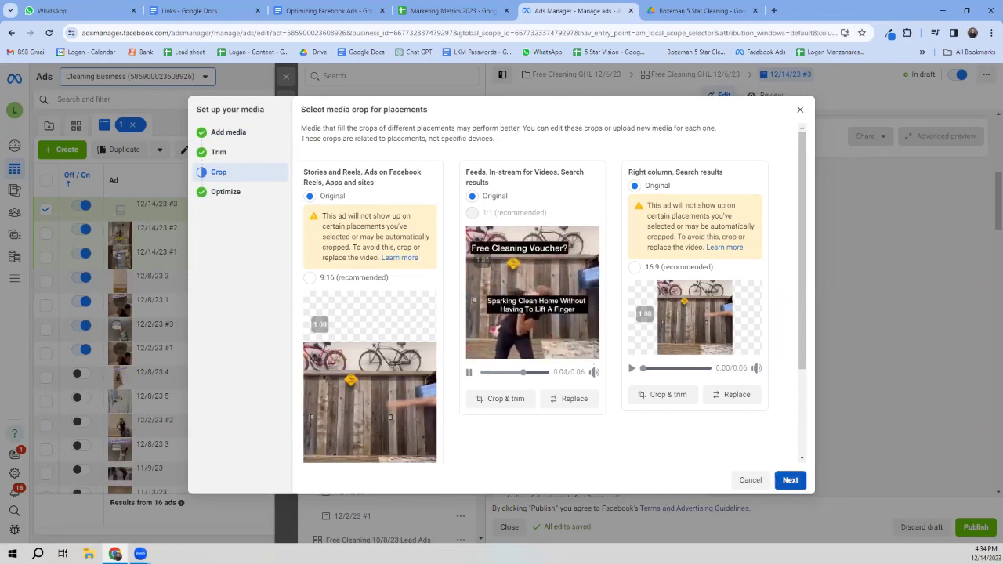
{"action": "left_click", "coordinate": [789, 480]}
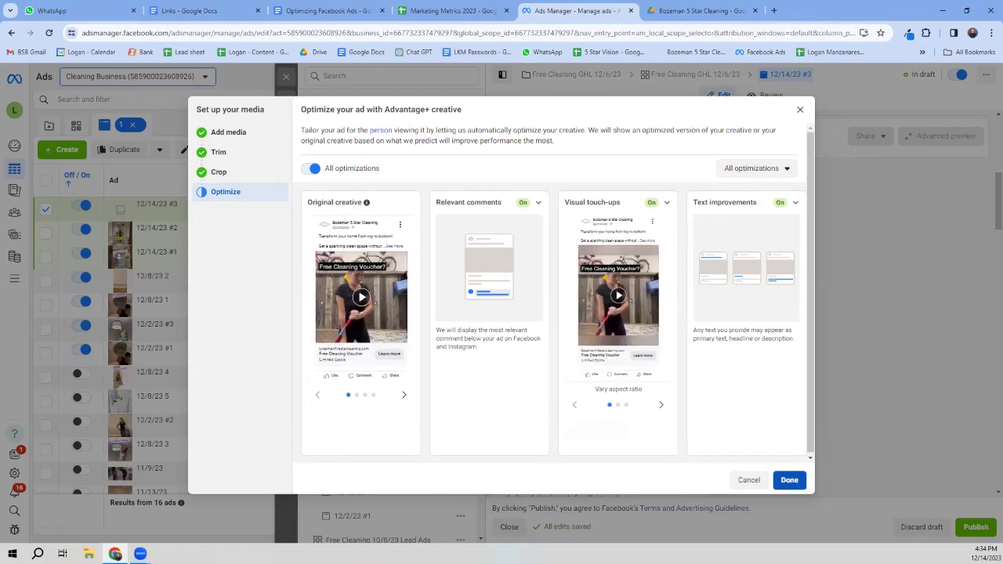
{"action": "left_click", "coordinate": [789, 480]}
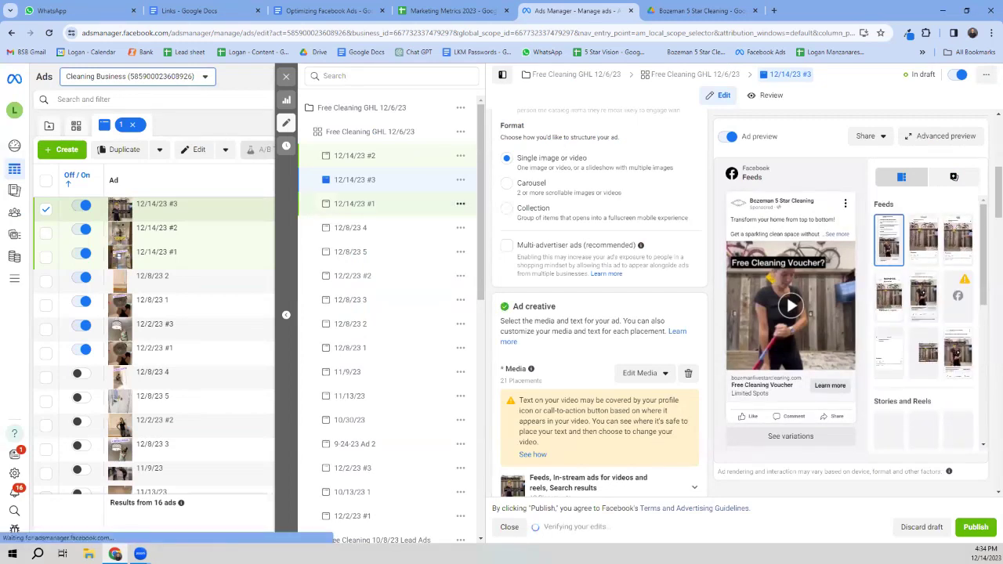
Step: Compare the previews of the 12/14/23 #1 and #2 ads, then return to 12/14/23 #3
{"action": "left_click", "coordinate": [354, 203]}
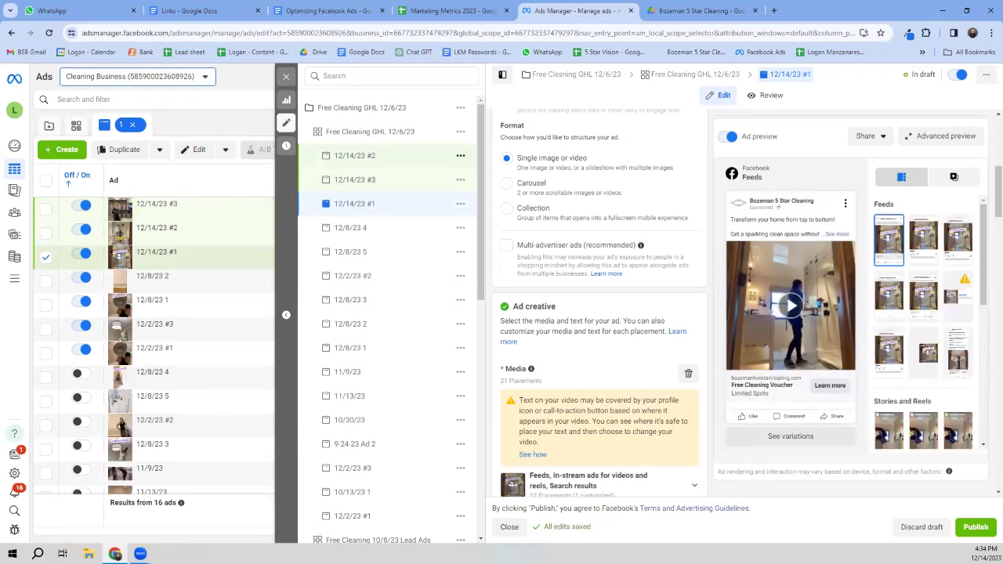
{"action": "left_click", "coordinate": [354, 155]}
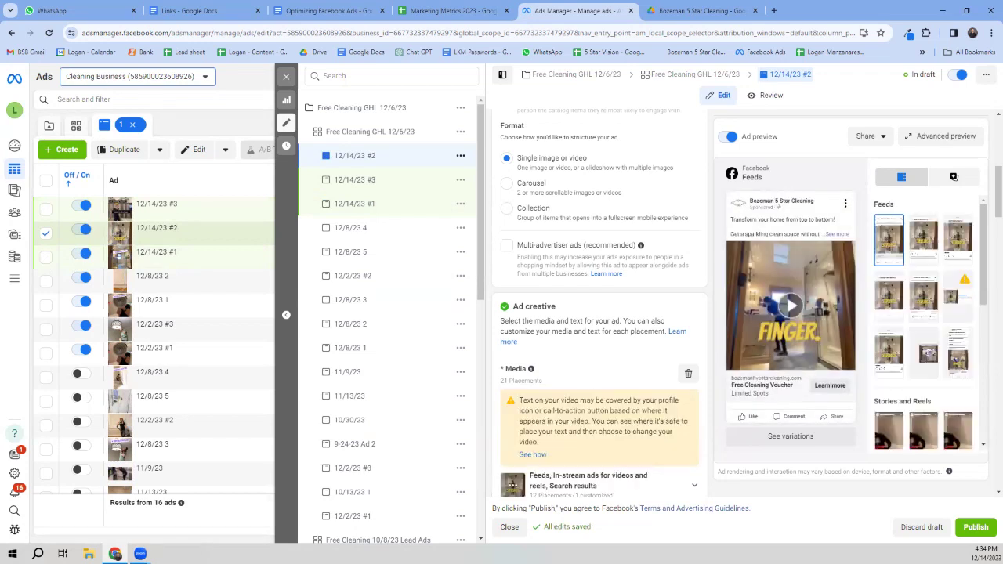
{"action": "left_click", "coordinate": [354, 179]}
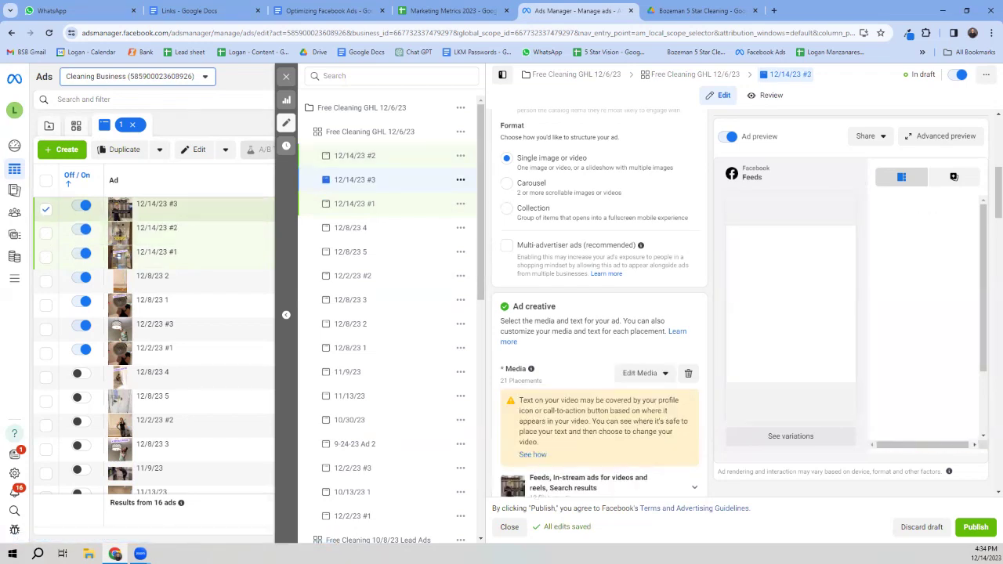
Step: Quickly duplicate the 12/14/23 #3 ad and rename the copy as 12/14/23 #4
{"action": "left_click", "coordinate": [461, 180]}
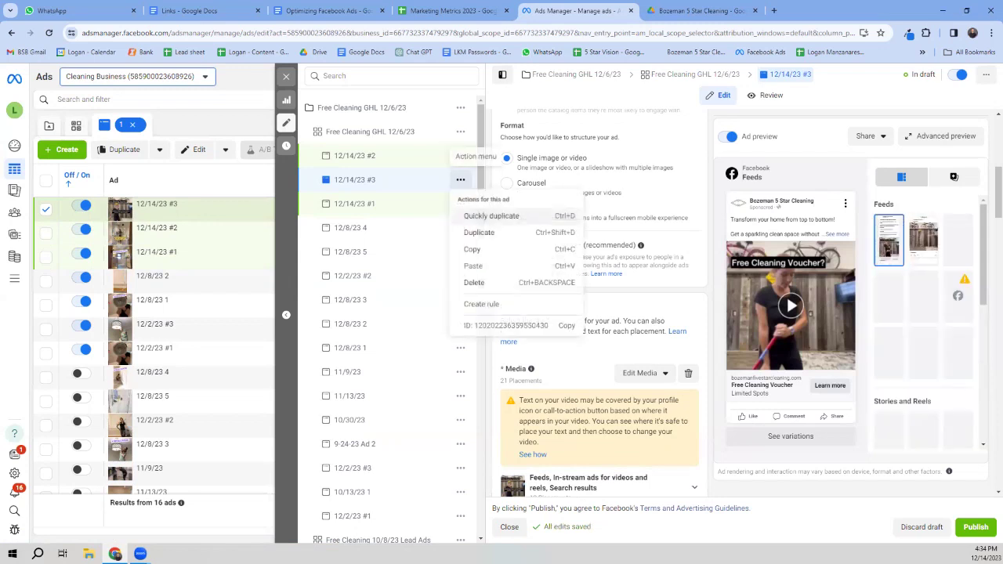
{"action": "left_click", "coordinate": [490, 216]}
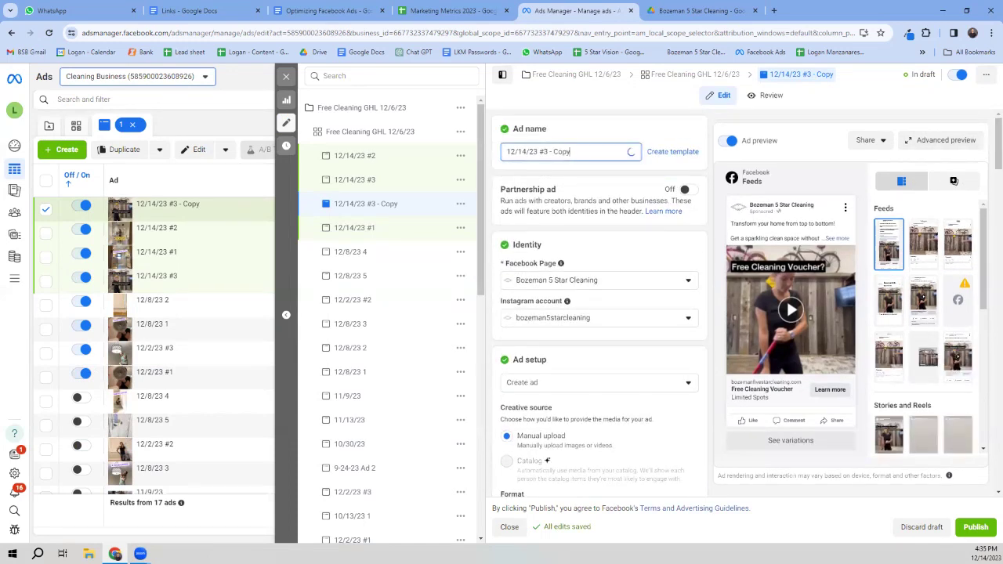
{"action": "left_click_drag", "start_coordinate": [543, 151], "coordinate": [571, 151]}
{"action": "type", "text": "4"}
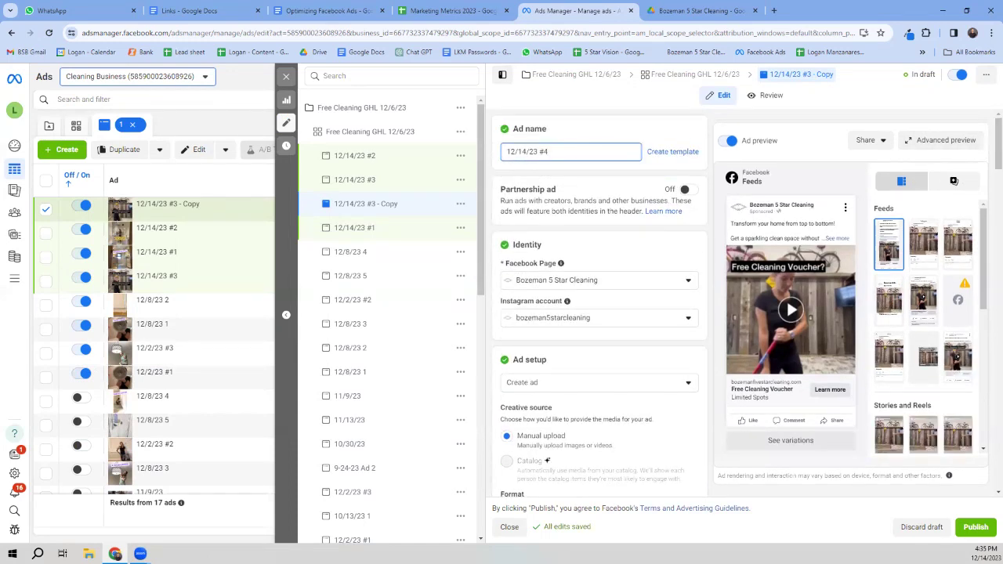
{"action": "key", "text": "Return"}
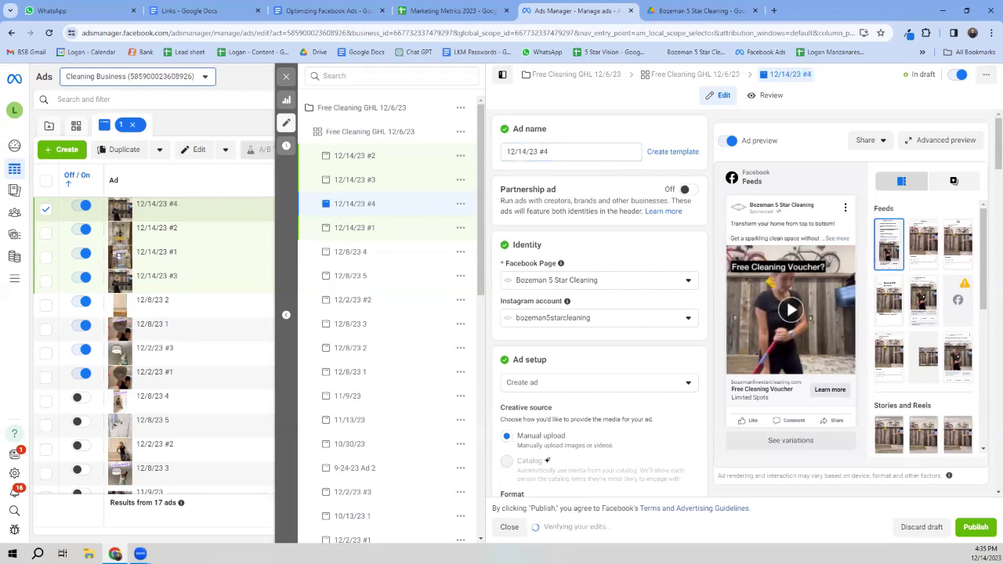
Step: Remove the current media from 12/14/23 #4 and choose the fourth account video, 1080 × 1080, as its replacement
{"action": "scroll", "coordinate": [599, 314], "scroll_direction": "down", "scroll_amount": 5}
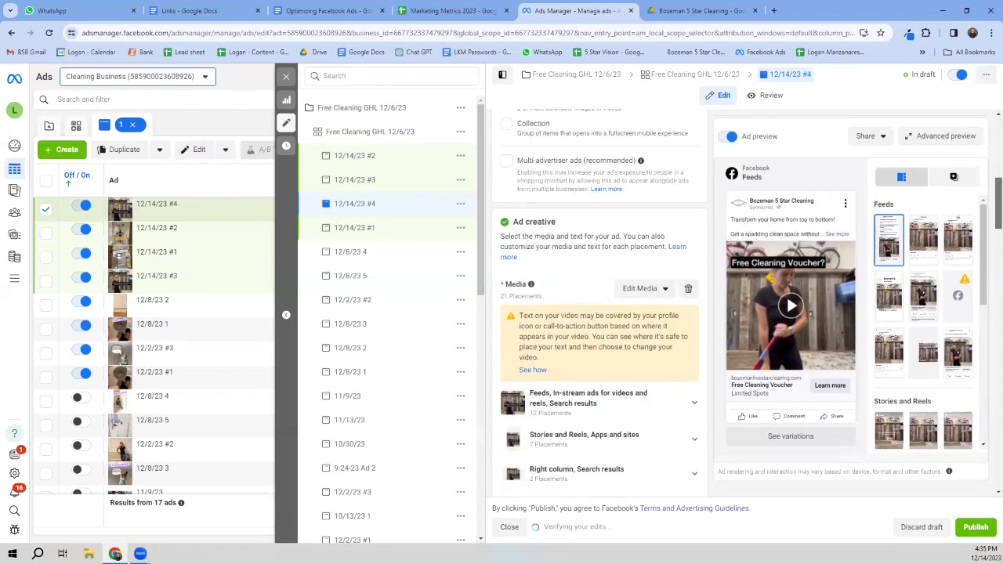
{"action": "scroll", "coordinate": [687, 282], "scroll_direction": "down", "scroll_amount": 1}
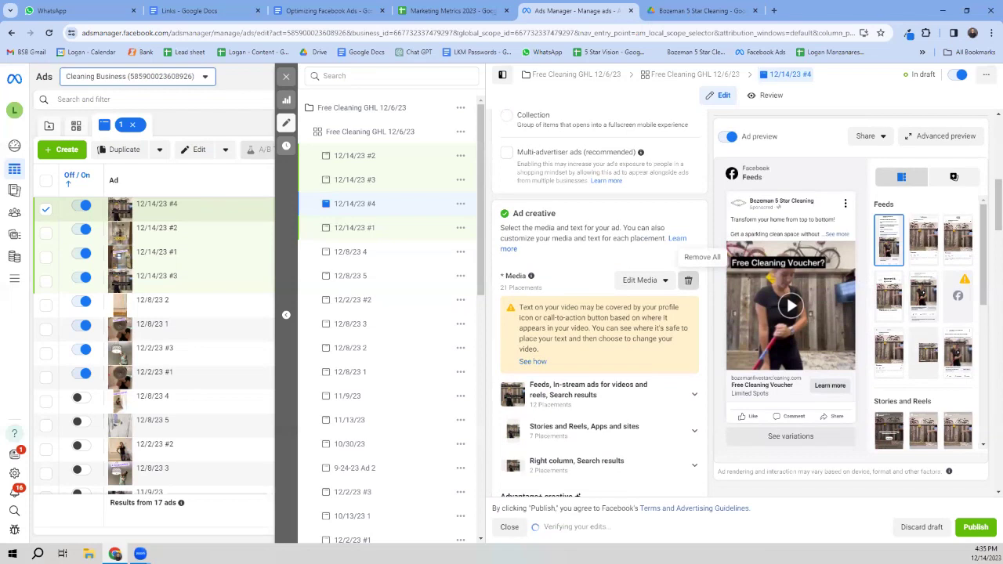
{"action": "left_click", "coordinate": [688, 280]}
{"action": "left_click", "coordinate": [536, 292]}
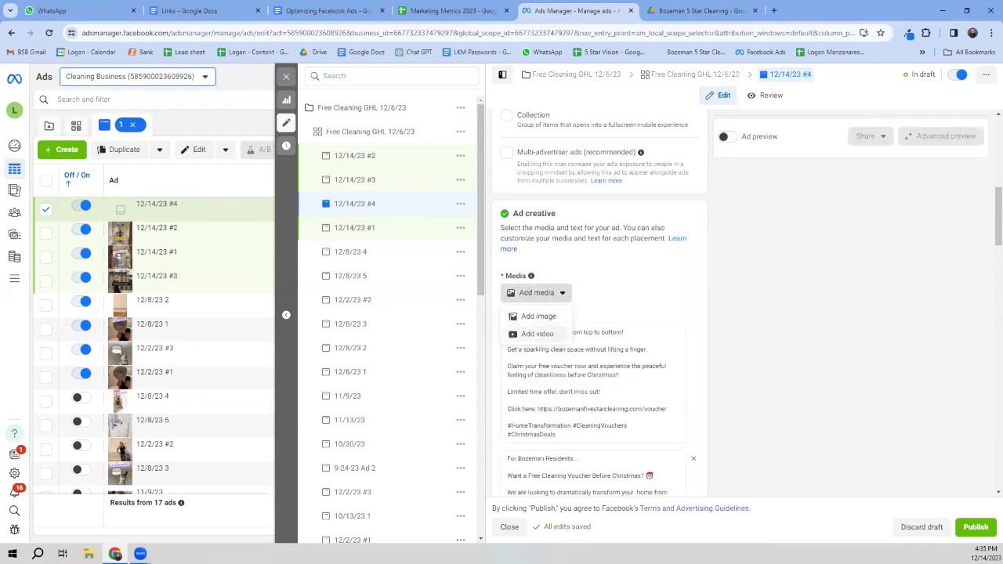
{"action": "left_click", "coordinate": [537, 334]}
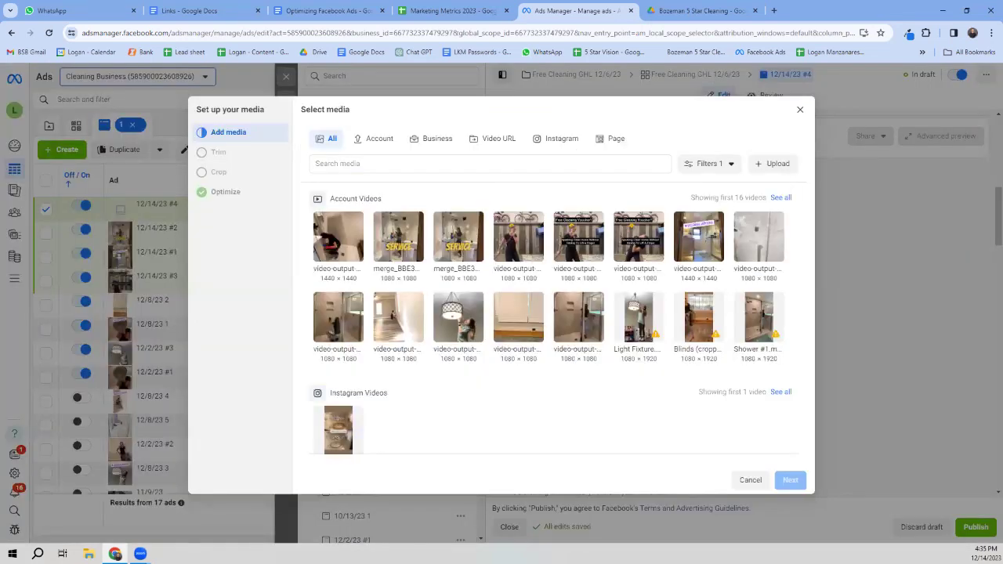
{"action": "left_click", "coordinate": [518, 236]}
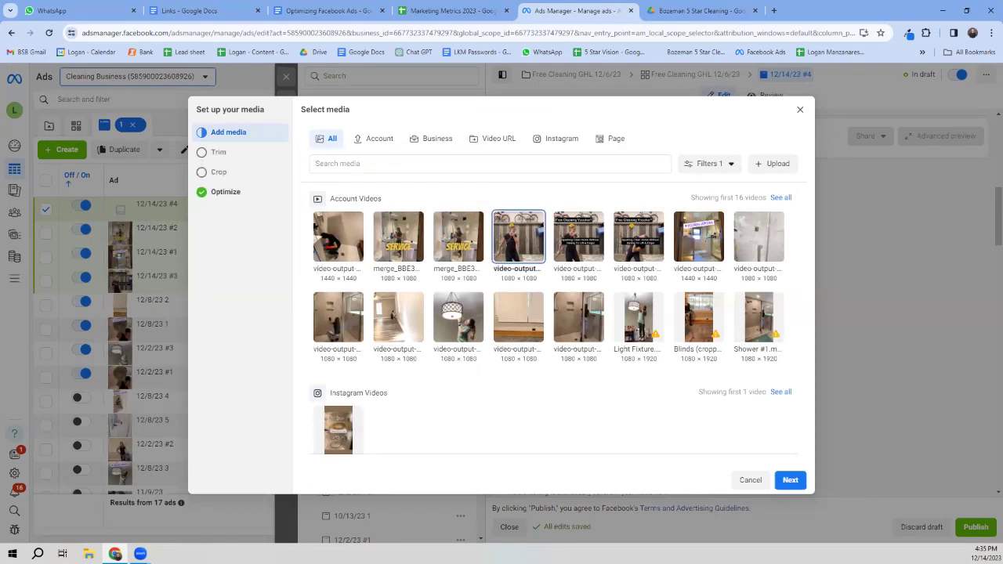
{"action": "left_click", "coordinate": [789, 480]}
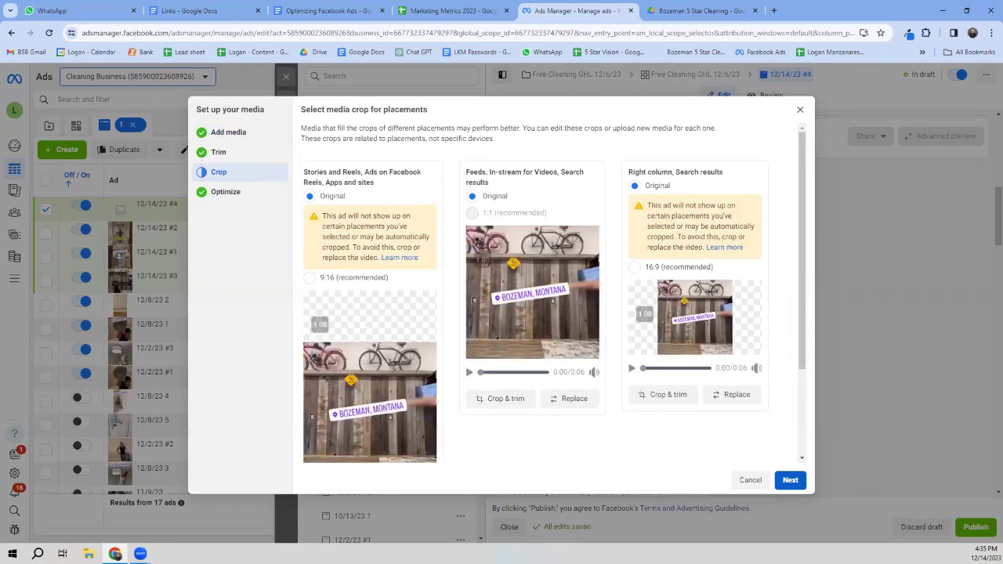
Step: Set the Stories and Reels crop to 9:16 and finish the 12/14/23 #4 media setup with all optimizations on
{"action": "left_click", "coordinate": [790, 479]}
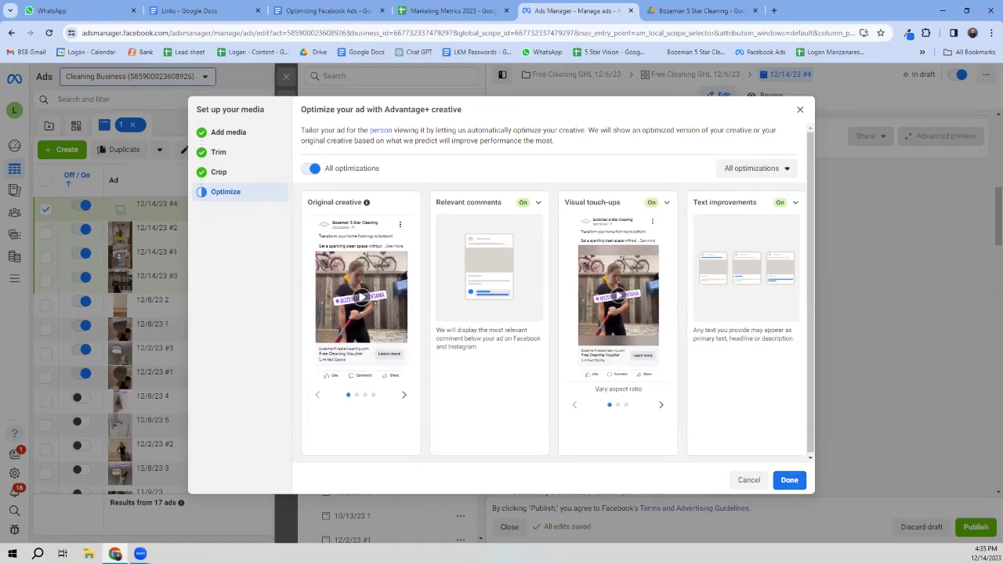
{"action": "left_click", "coordinate": [218, 172]}
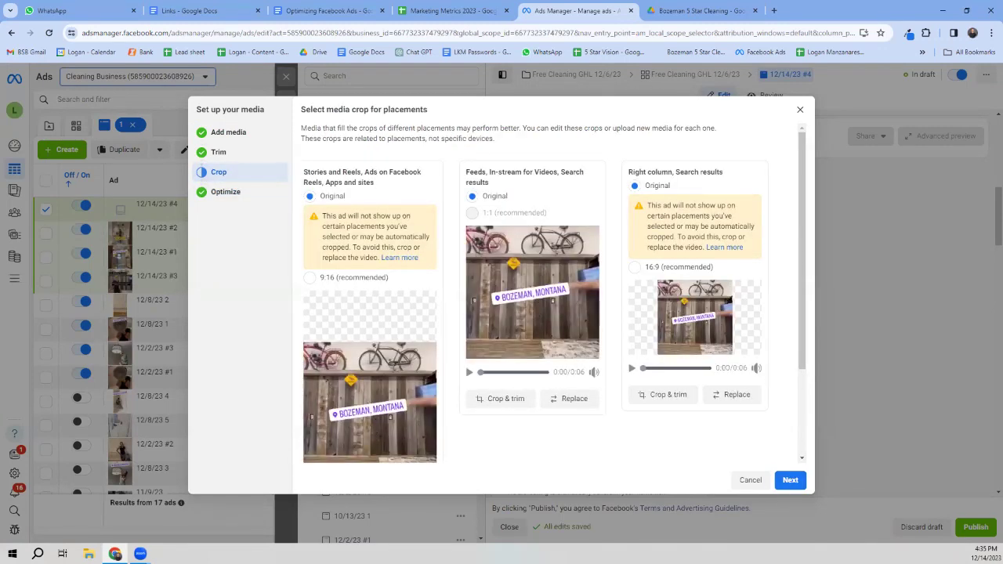
{"action": "left_click", "coordinate": [310, 277]}
{"action": "left_click", "coordinate": [790, 479]}
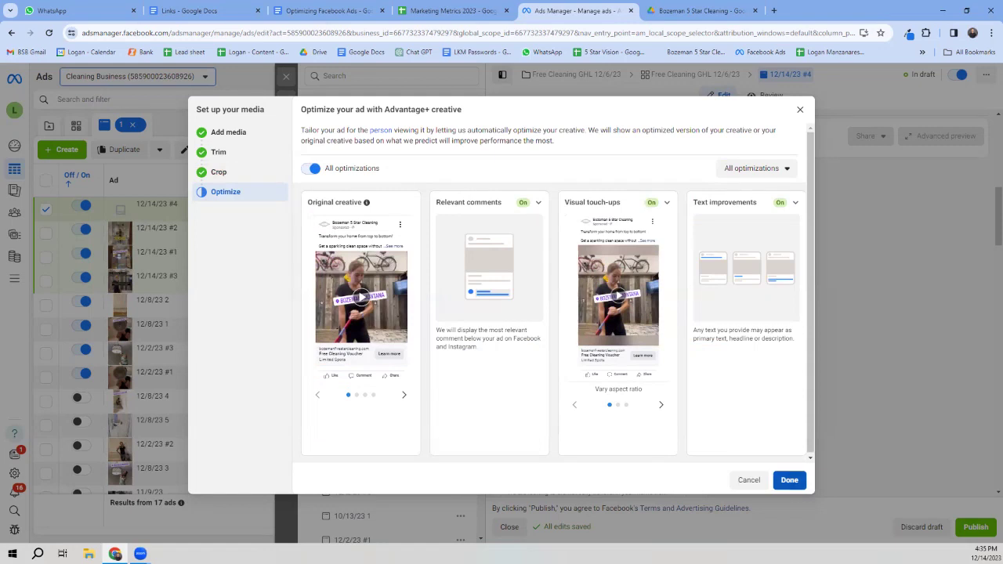
{"action": "left_click", "coordinate": [789, 479]}
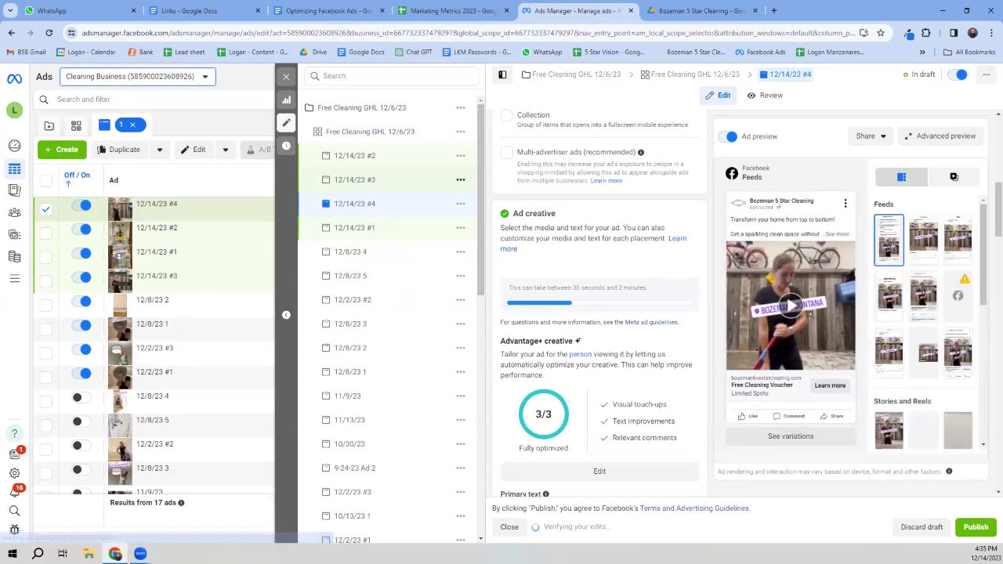
Step: Quickly duplicate the 12/14/23 #3 ad and rename the copy as 12/14/23 #5
{"action": "left_click", "coordinate": [376, 179]}
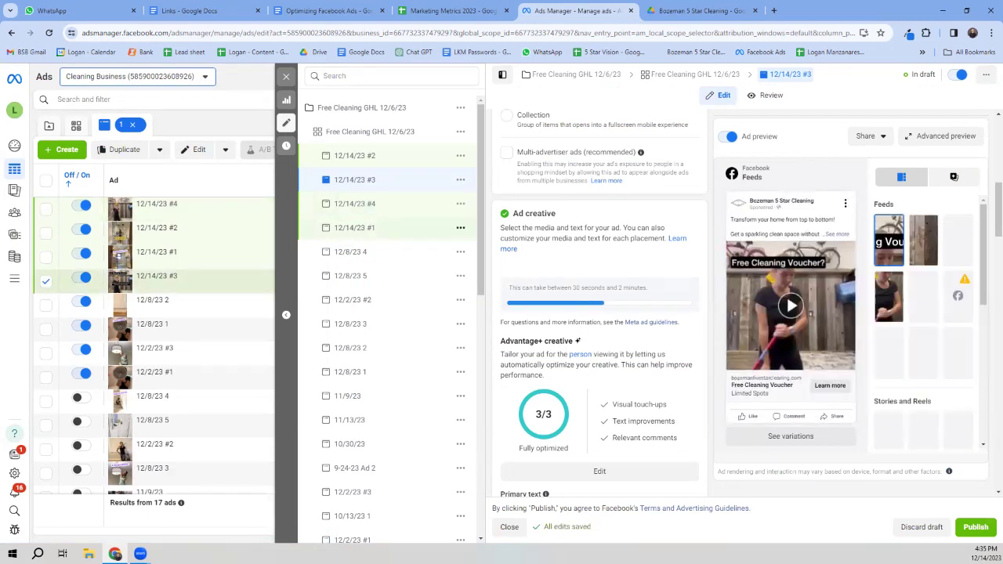
{"action": "left_click", "coordinate": [460, 179]}
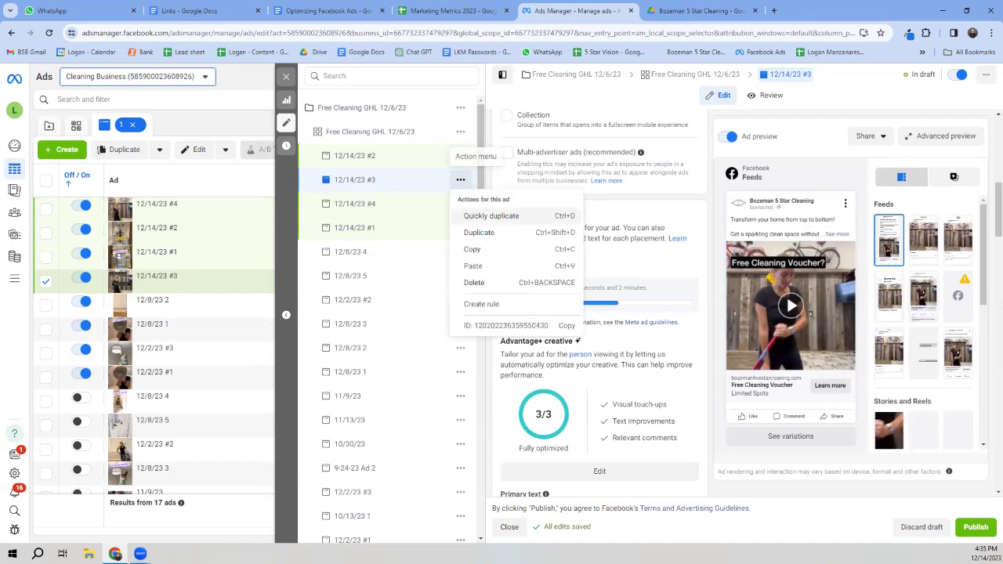
{"action": "left_click", "coordinate": [491, 215]}
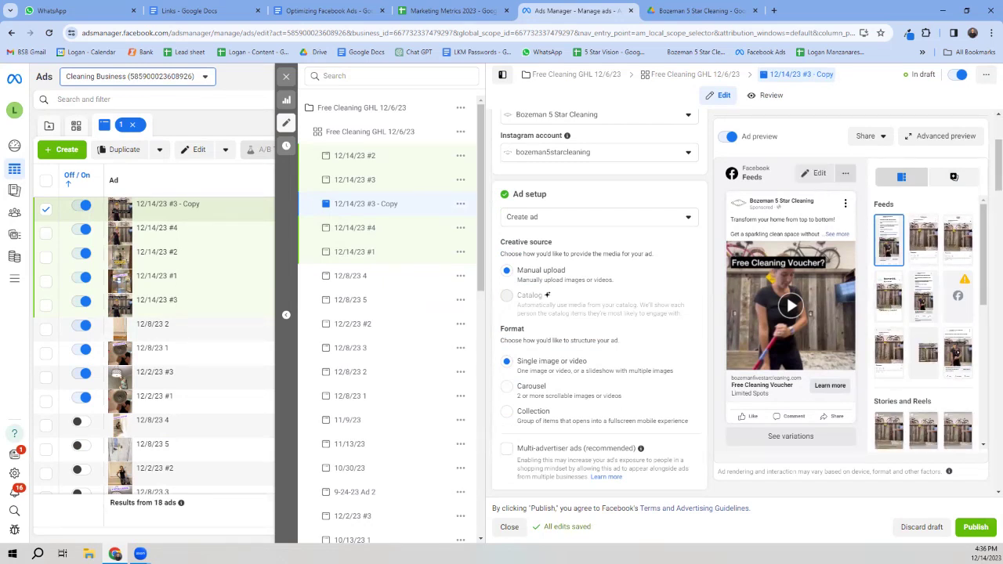
{"action": "scroll", "coordinate": [599, 313], "scroll_direction": "up", "scroll_amount": 2}
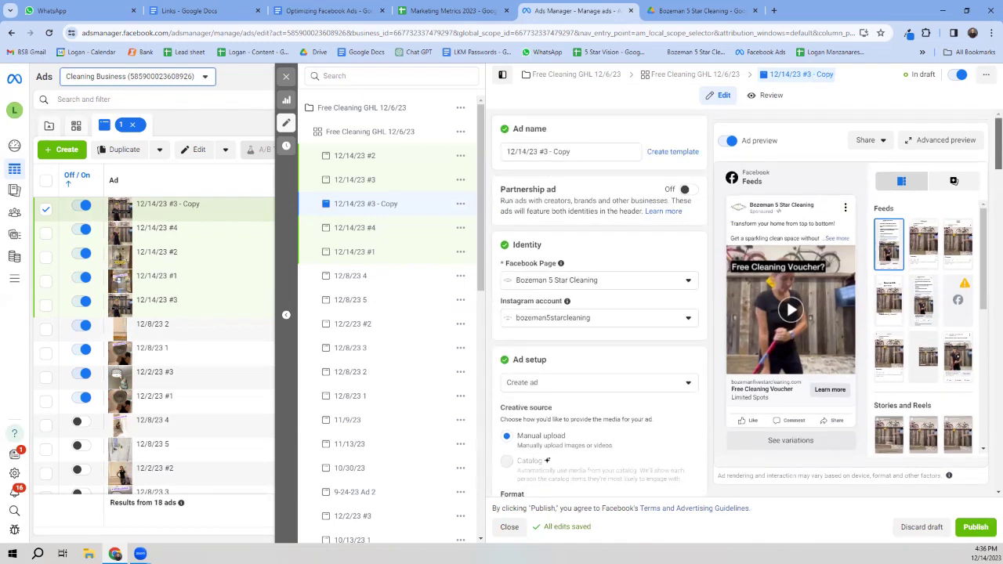
{"action": "left_click", "coordinate": [570, 151]}
{"action": "left_click_drag", "start_coordinate": [570, 151], "coordinate": [547, 151]}
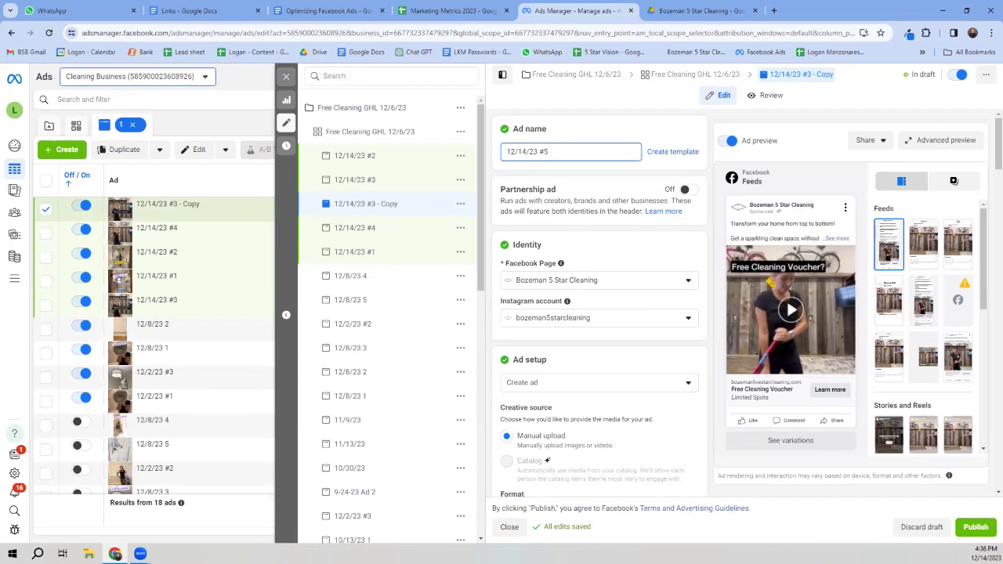
{"action": "type", "text": "5"}
{"action": "key", "text": "Tab"}
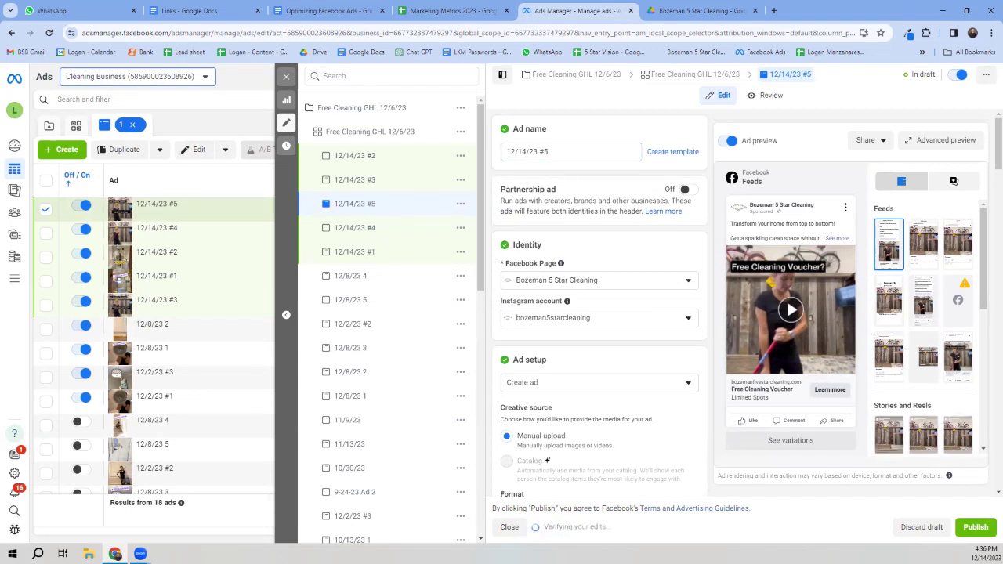
Step: Remove the media from 12/14/23 #5 and try the first account video, 1440 × 1440, closing the setup at the trim stage
{"action": "scroll", "coordinate": [599, 313], "scroll_direction": "down", "scroll_amount": 3}
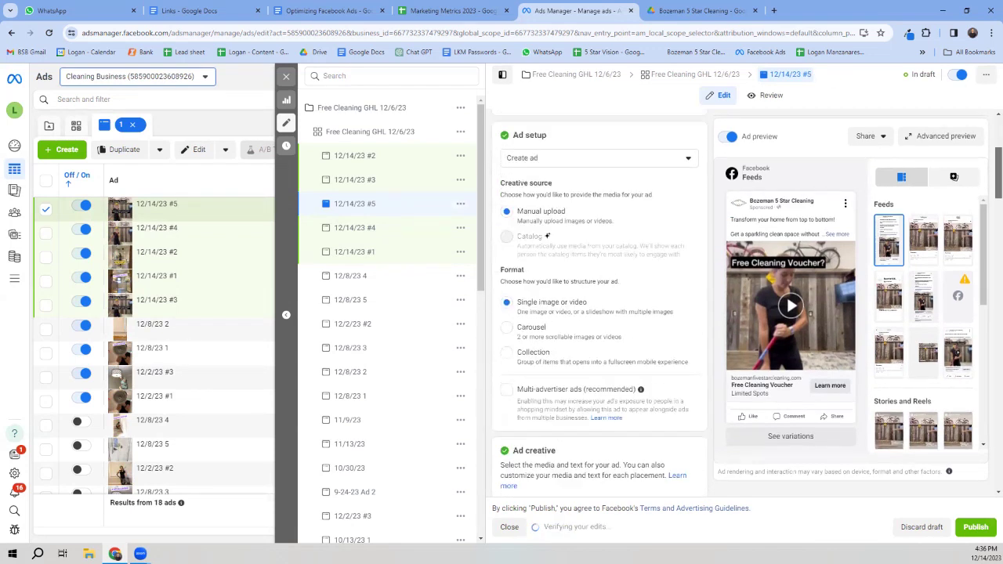
{"action": "scroll", "coordinate": [688, 312], "scroll_direction": "down", "scroll_amount": 3}
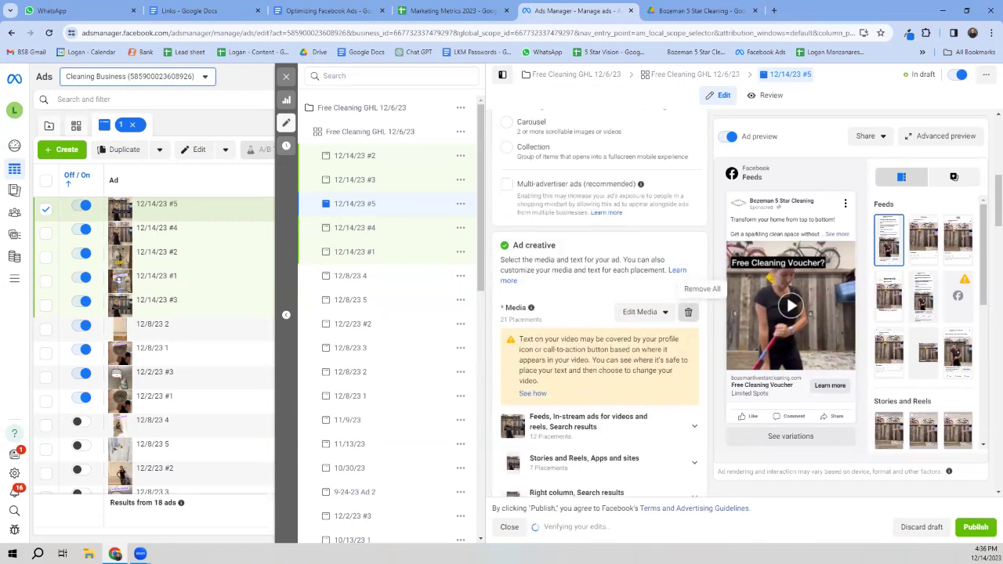
{"action": "left_click", "coordinate": [689, 313]}
{"action": "left_click", "coordinate": [536, 324]}
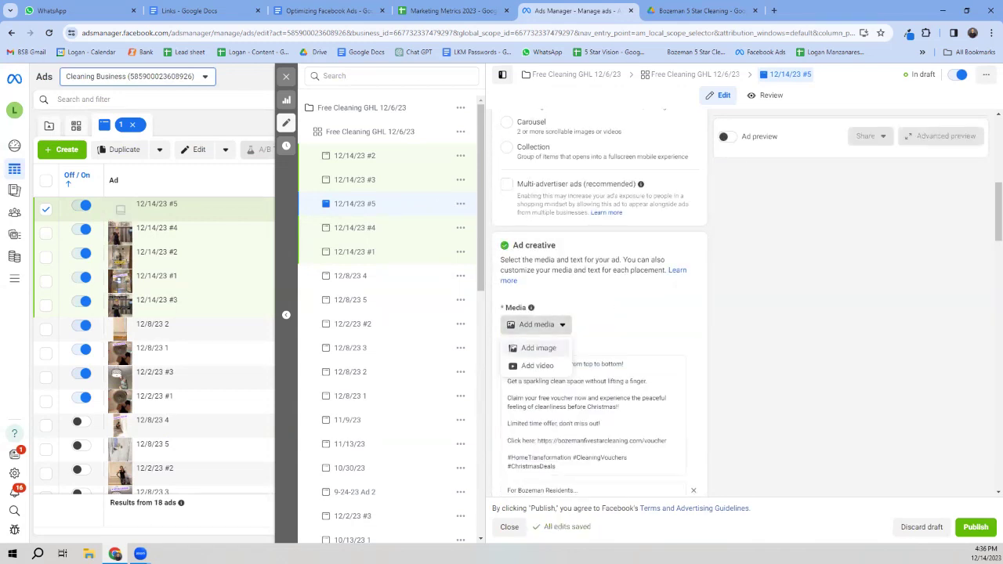
{"action": "left_click", "coordinate": [536, 365]}
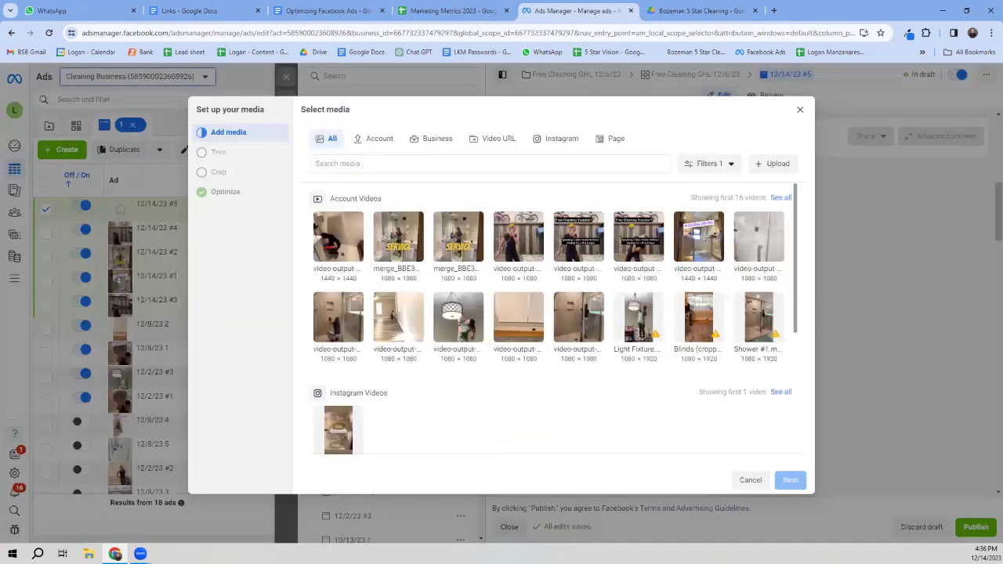
{"action": "left_click", "coordinate": [338, 236]}
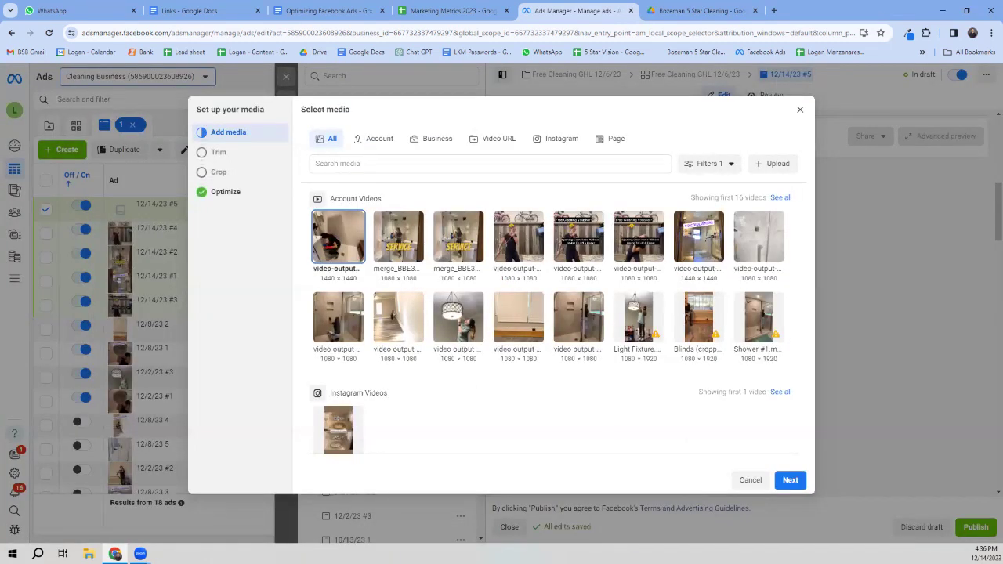
{"action": "left_click", "coordinate": [789, 479]}
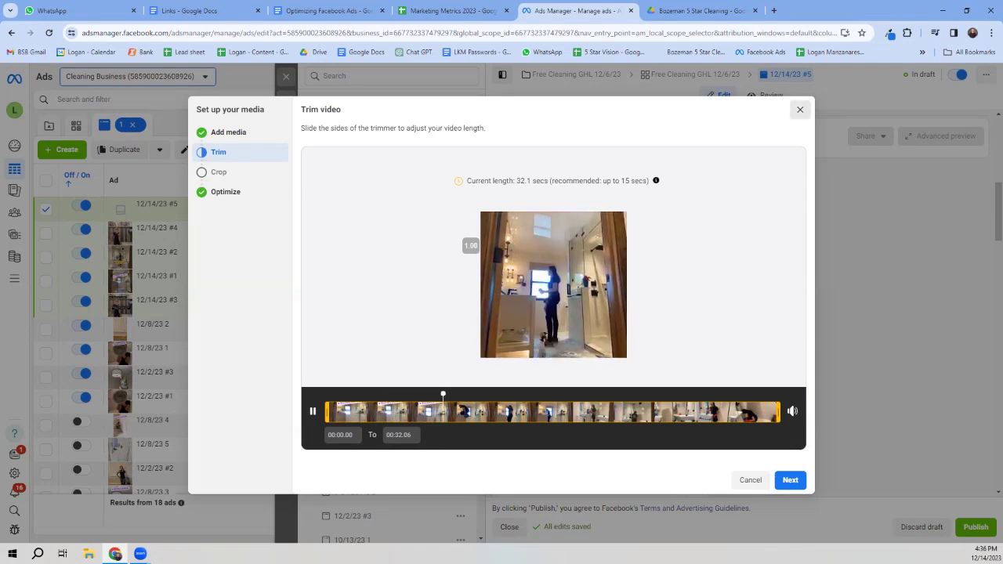
{"action": "left_click", "coordinate": [799, 109]}
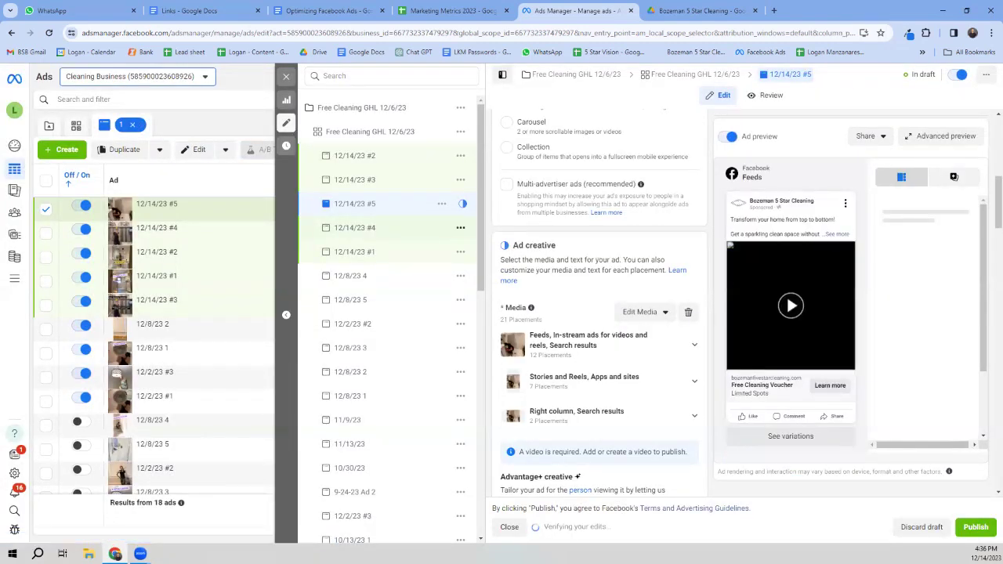
Step: Check the 12/14/23 #4 ad, then switch to Google Drive and open the 12/13/23 folder under Marketing > Facebook Ads > Facebook Videos
{"action": "left_click", "coordinate": [354, 227]}
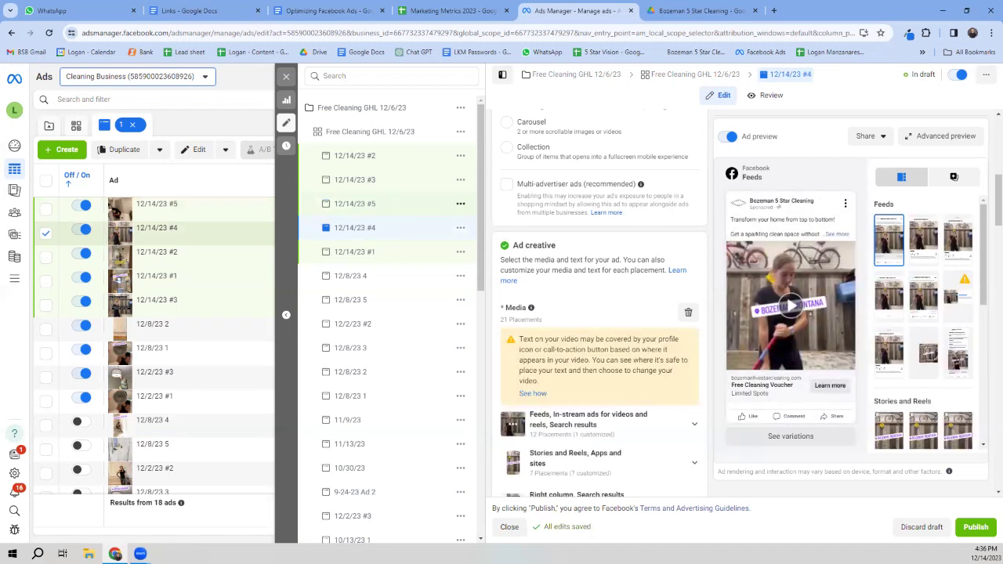
{"action": "left_click", "coordinate": [697, 11]}
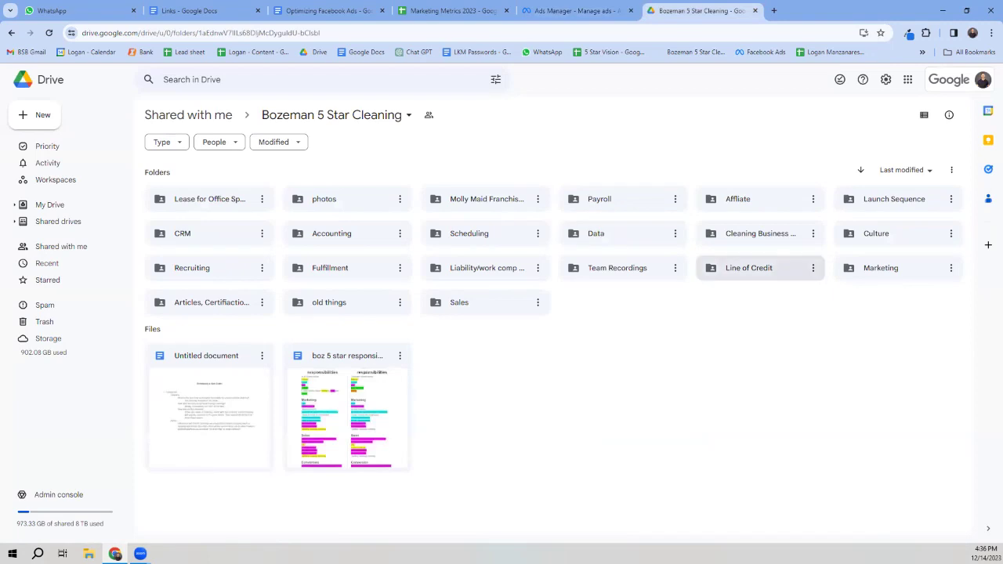
{"action": "left_click", "coordinate": [881, 267]}
{"action": "key", "text": "Return"}
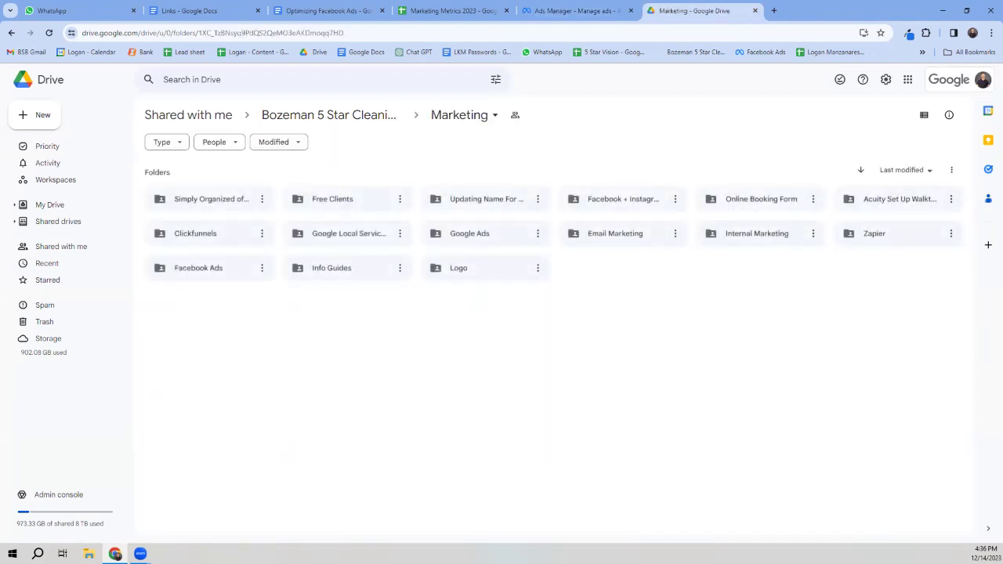
{"action": "left_click", "coordinate": [198, 267]}
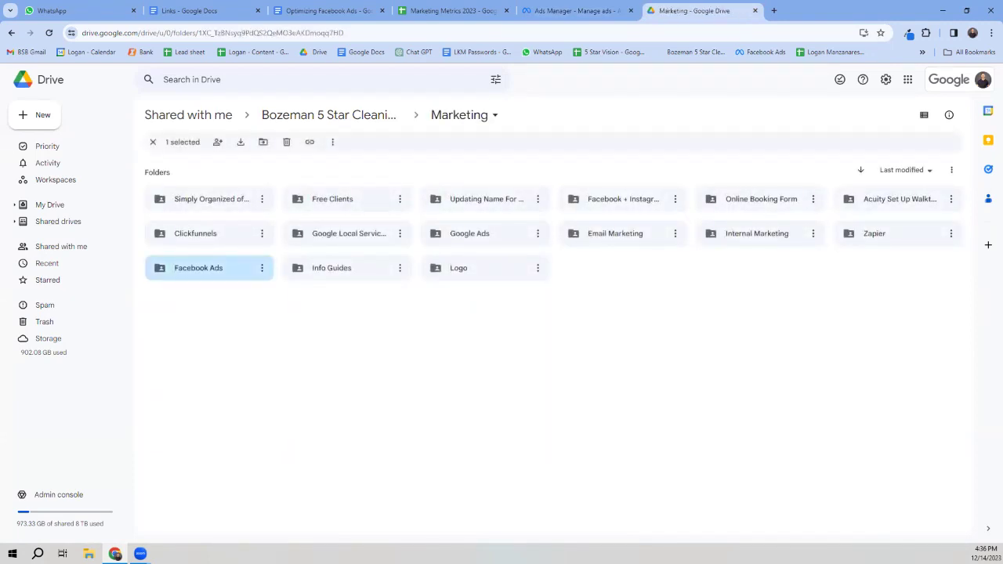
{"action": "key", "text": "Return"}
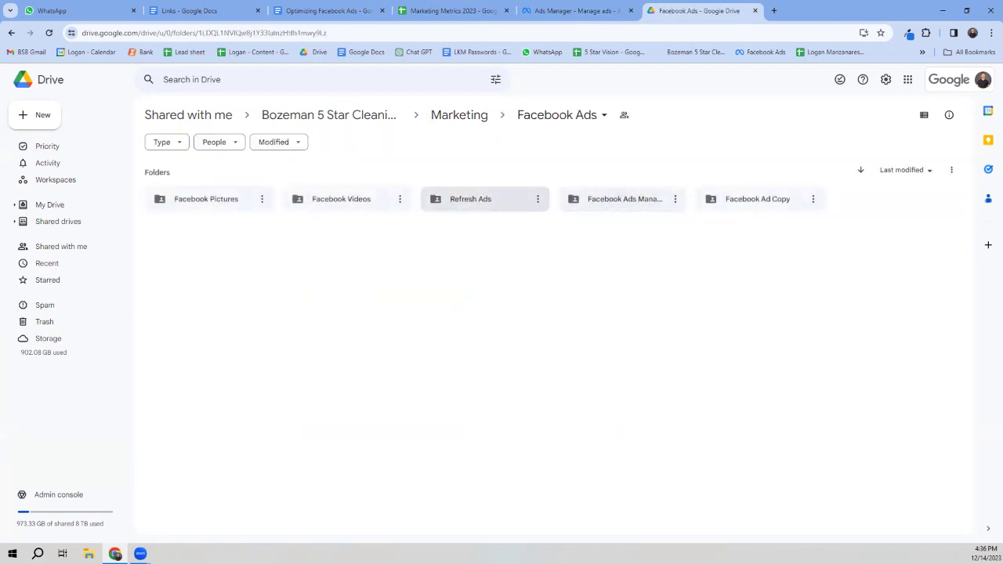
{"action": "double_click", "coordinate": [347, 199]}
{"action": "double_click", "coordinate": [347, 200]}
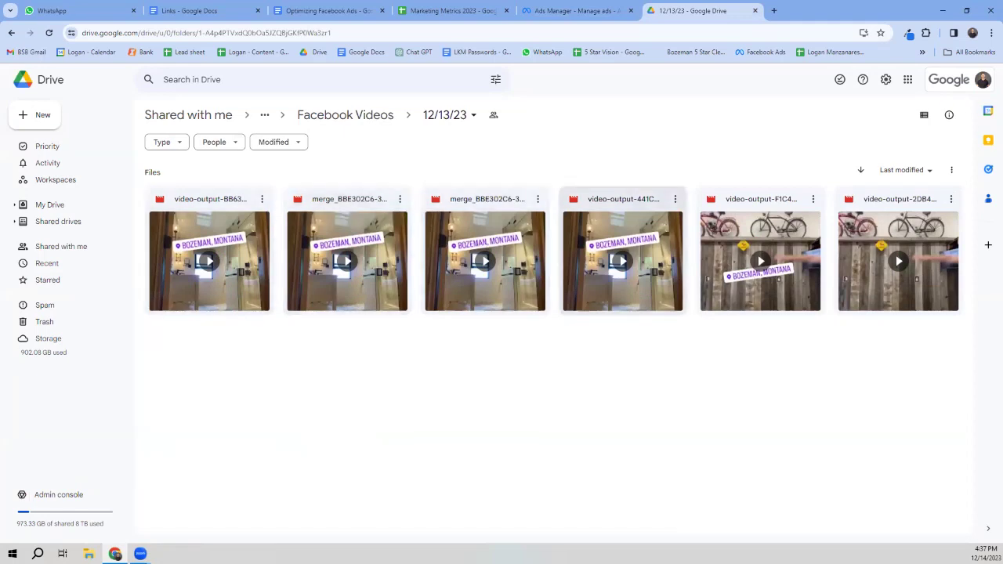
Step: Preview the video-output-441C and video-output-BB63 clips, then download the first merge_BBE302C6 video
{"action": "left_click", "coordinate": [622, 251]}
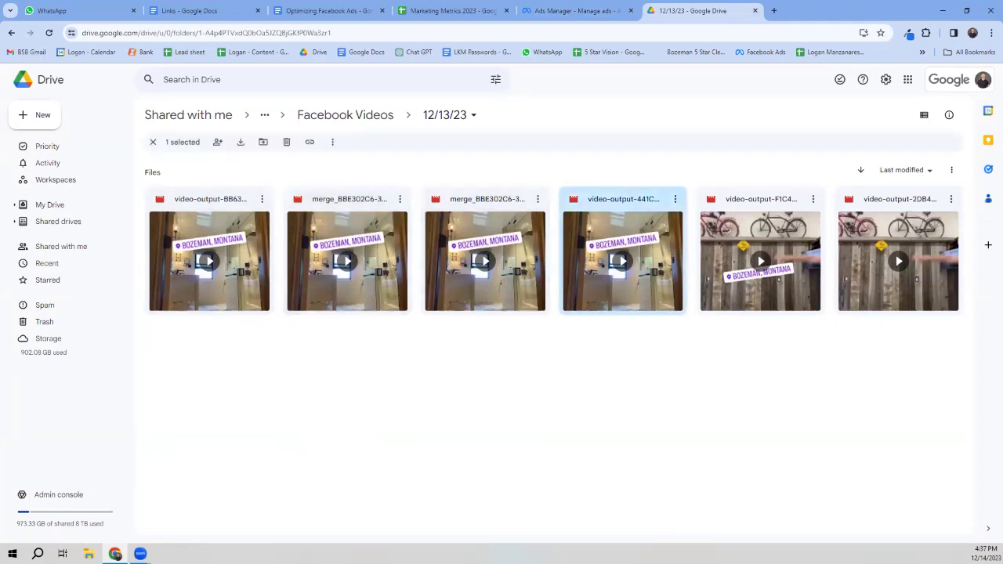
{"action": "key", "text": "Return"}
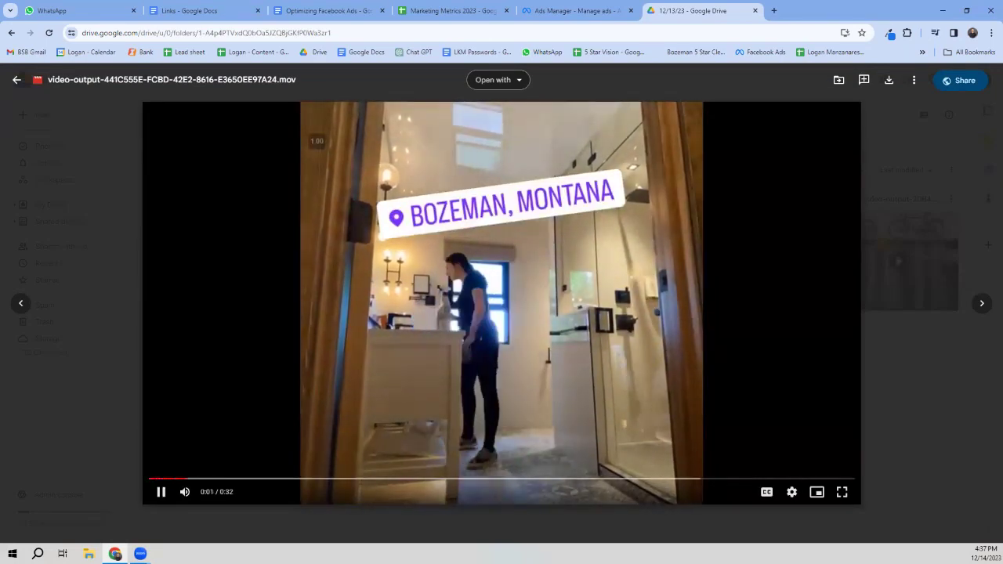
{"action": "key", "text": "Escape"}
{"action": "double_click", "coordinate": [209, 261]}
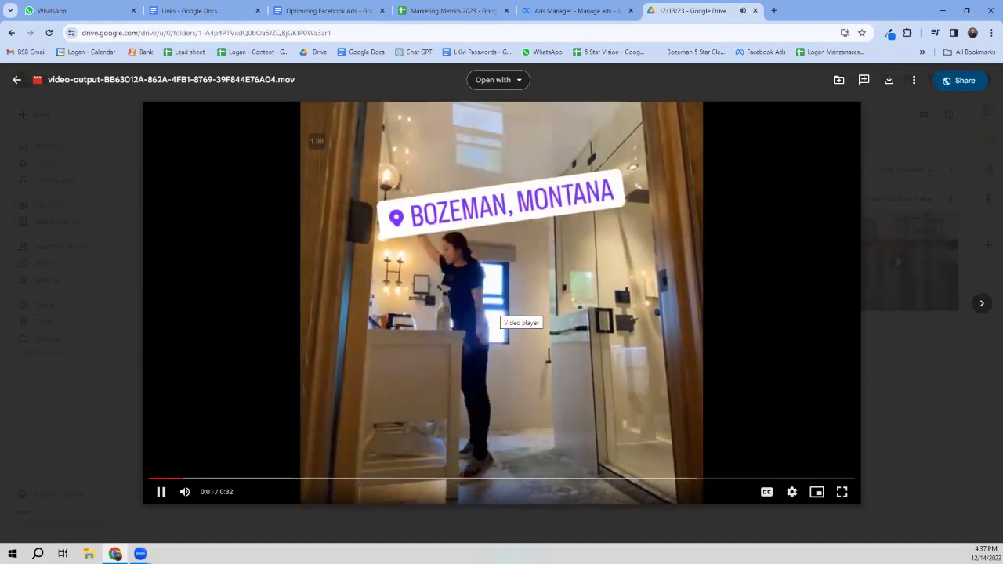
{"action": "key", "text": "Escape"}
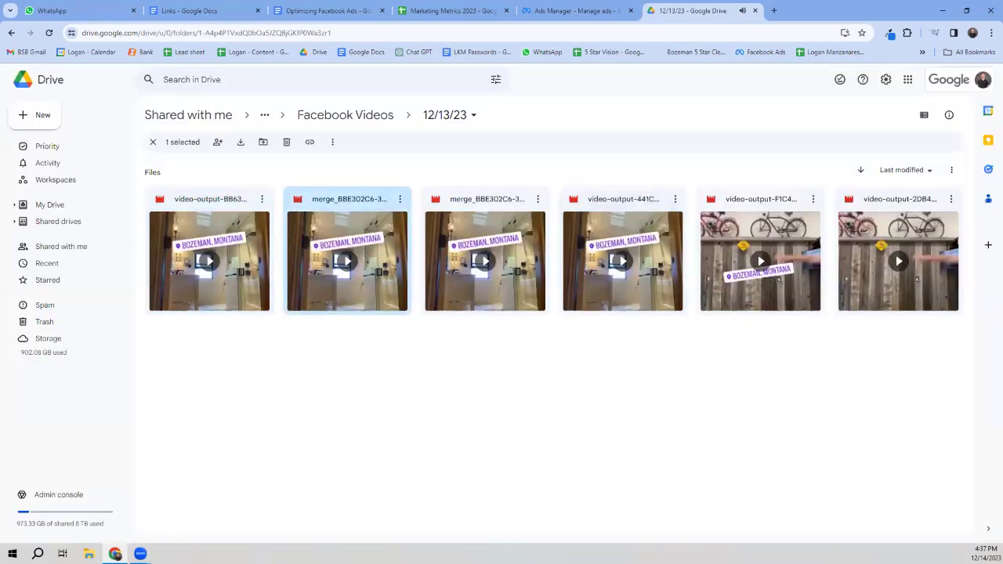
{"action": "key", "text": "Return"}
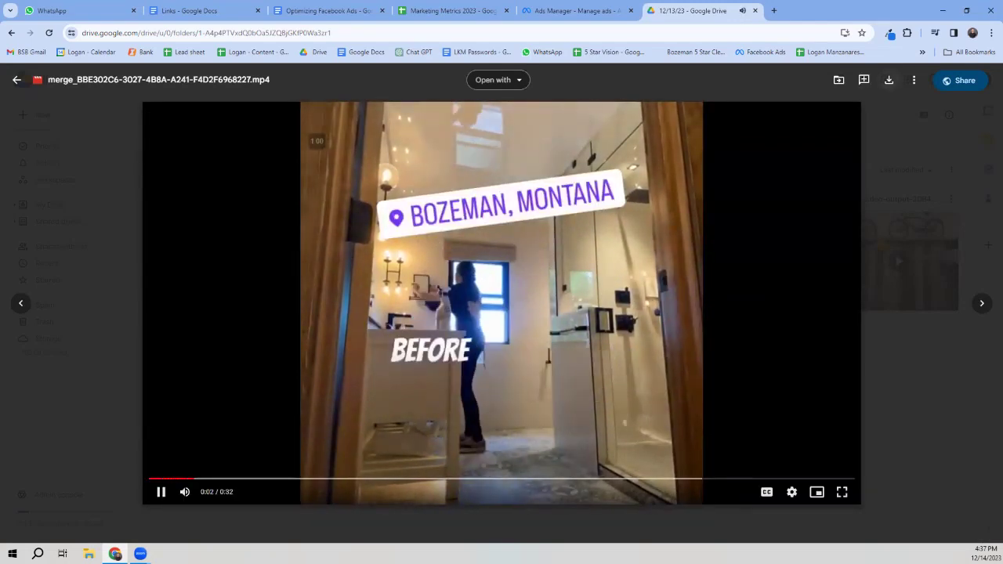
{"action": "left_click", "coordinate": [888, 79]}
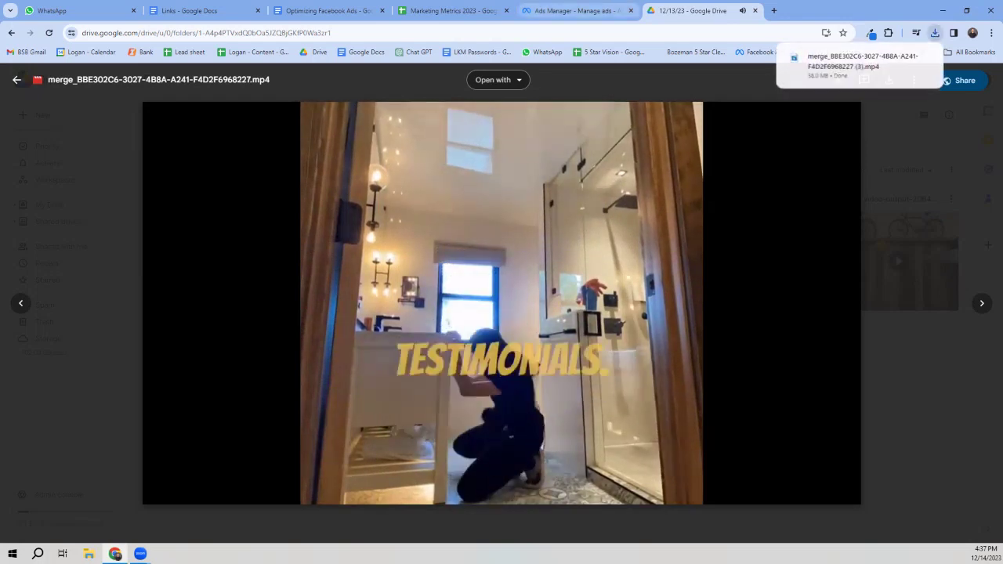
Step: Switch back to Ads Manager, remove the 12/14/23 #5 ad's media and upload the downloaded merge_BBE302C6-3027-4B8A-A241-F4D2F6968227 (3) video
{"action": "key", "text": "ctrl+shift+Tab"}
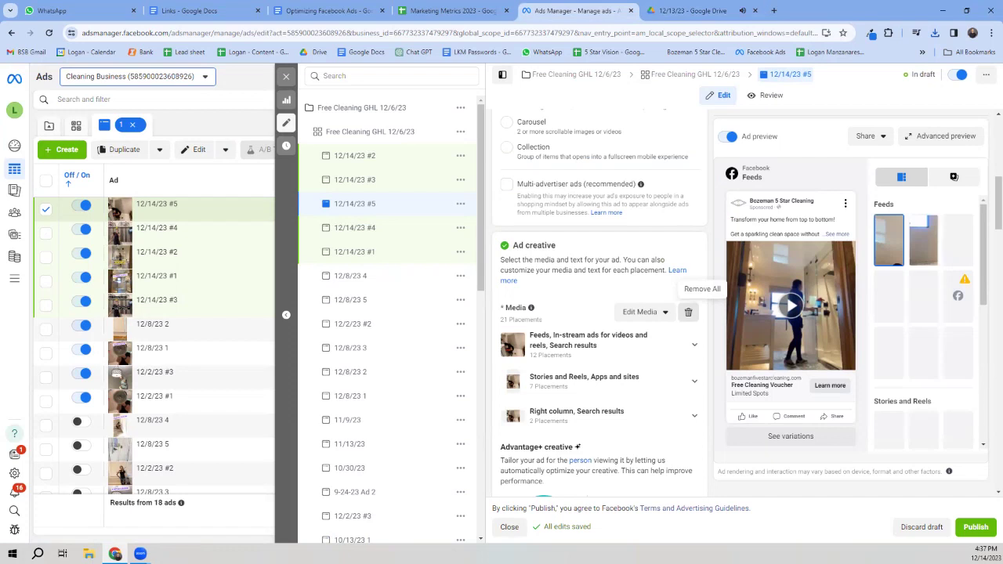
{"action": "left_click", "coordinate": [687, 312]}
{"action": "key", "text": "ctrl+Tab"}
{"action": "key", "text": "ctrl+shift+Tab"}
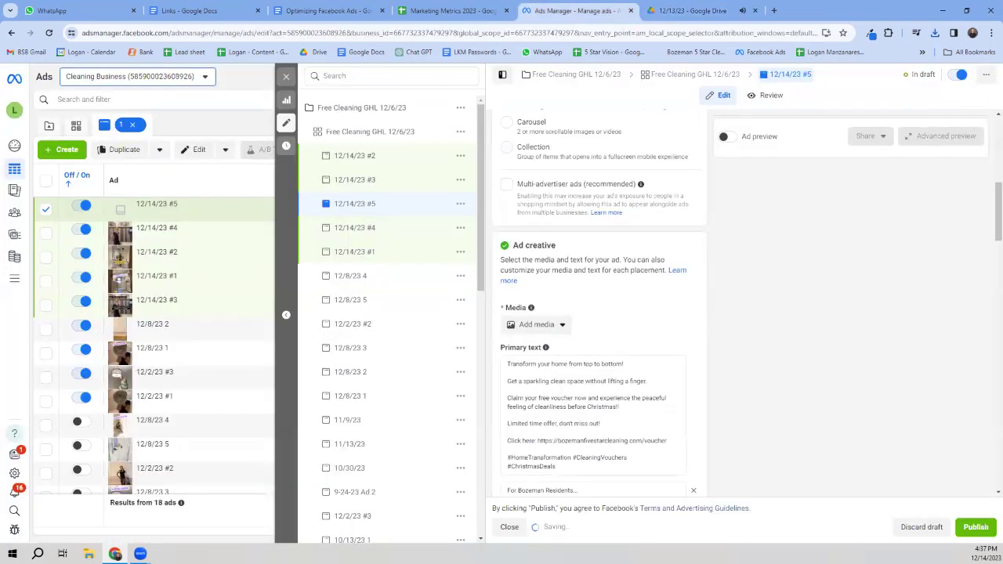
{"action": "left_click", "coordinate": [535, 324]}
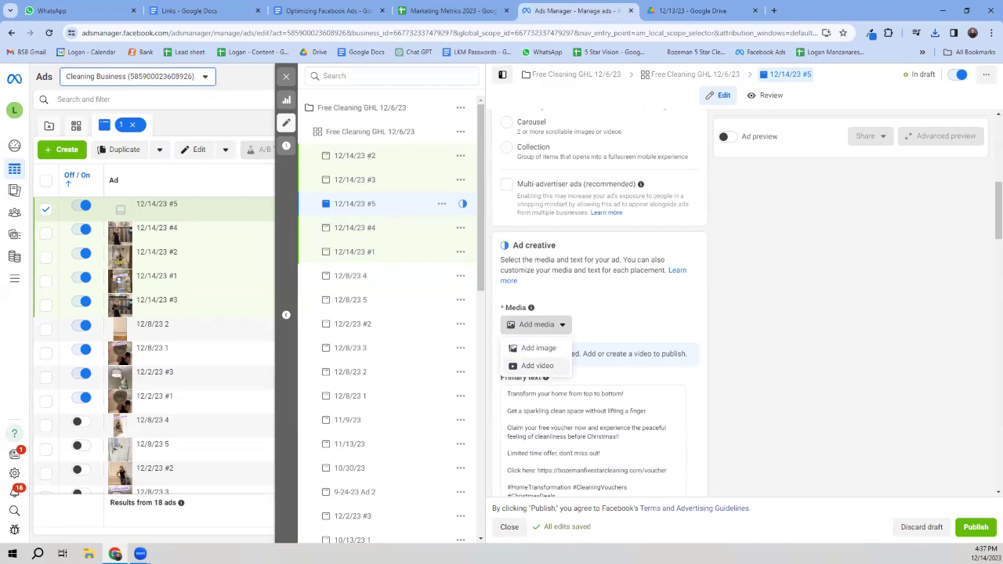
{"action": "left_click", "coordinate": [538, 366]}
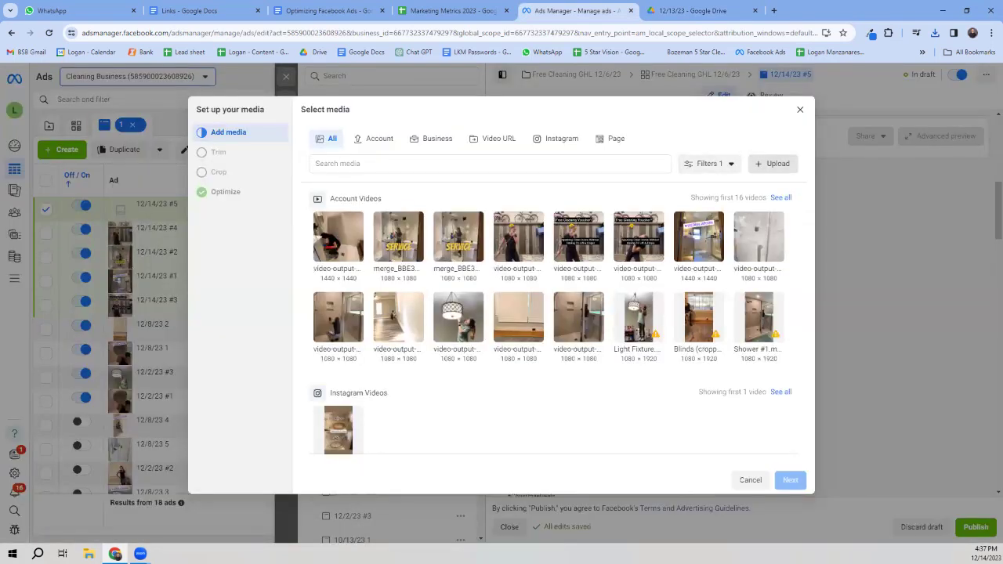
{"action": "left_click", "coordinate": [772, 163]}
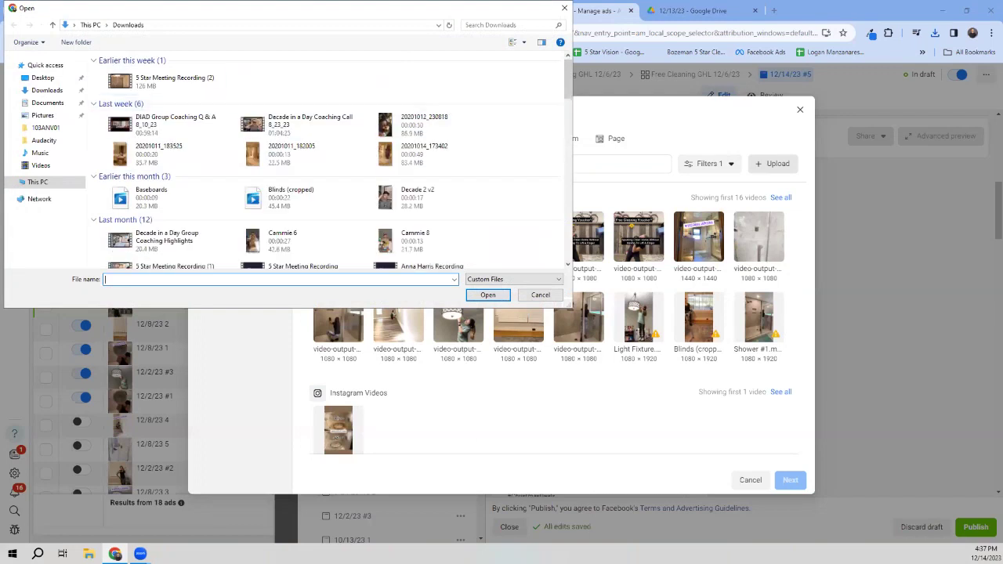
{"action": "left_click", "coordinate": [168, 81]}
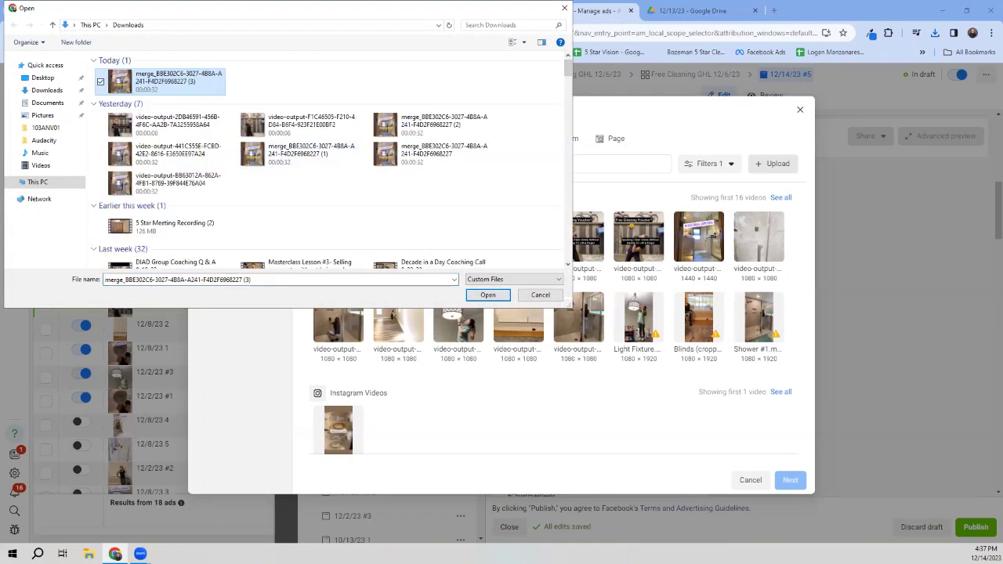
{"action": "key", "text": "Return"}
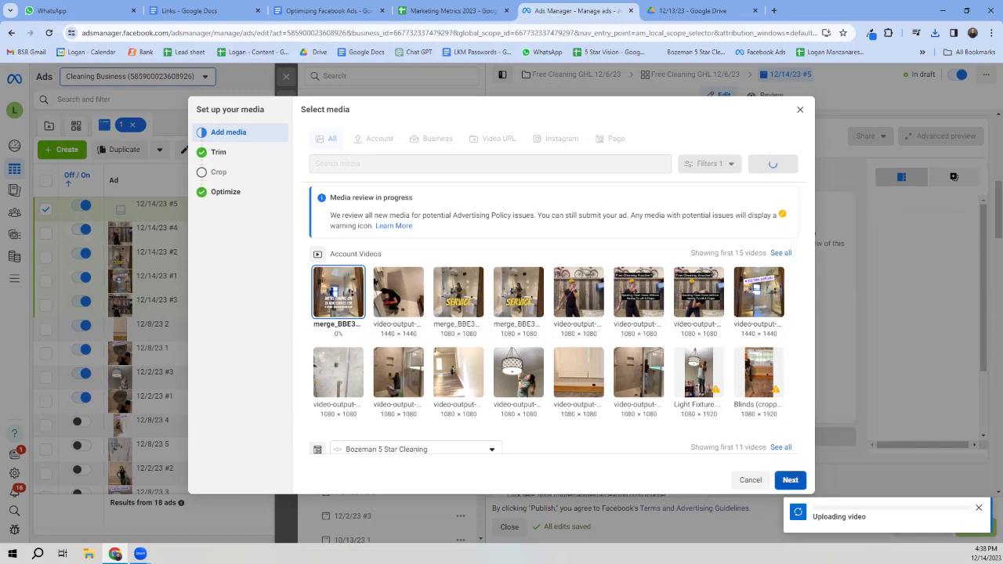
Step: Keep the uploaded video untrimmed, crop it to 9:16 for Stories and Reels, and finish the media setup with all optimizations on
{"action": "left_click", "coordinate": [790, 479]}
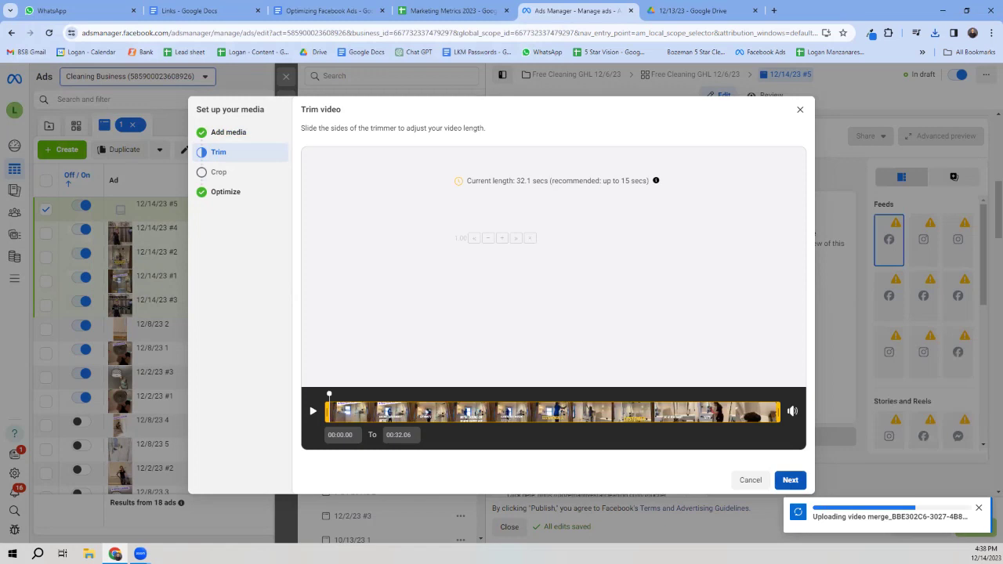
{"action": "left_click", "coordinate": [790, 479]}
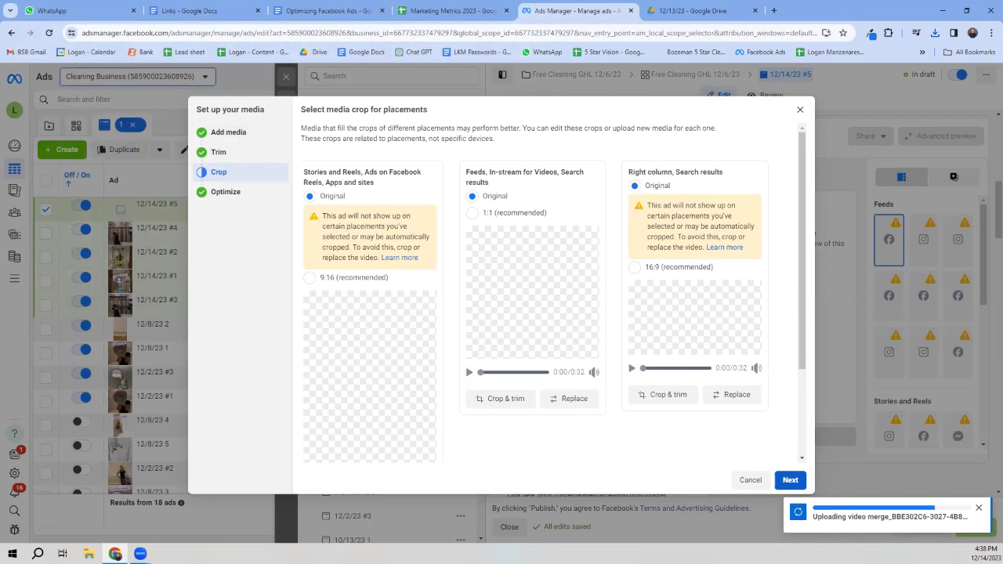
{"action": "left_click", "coordinate": [309, 277]}
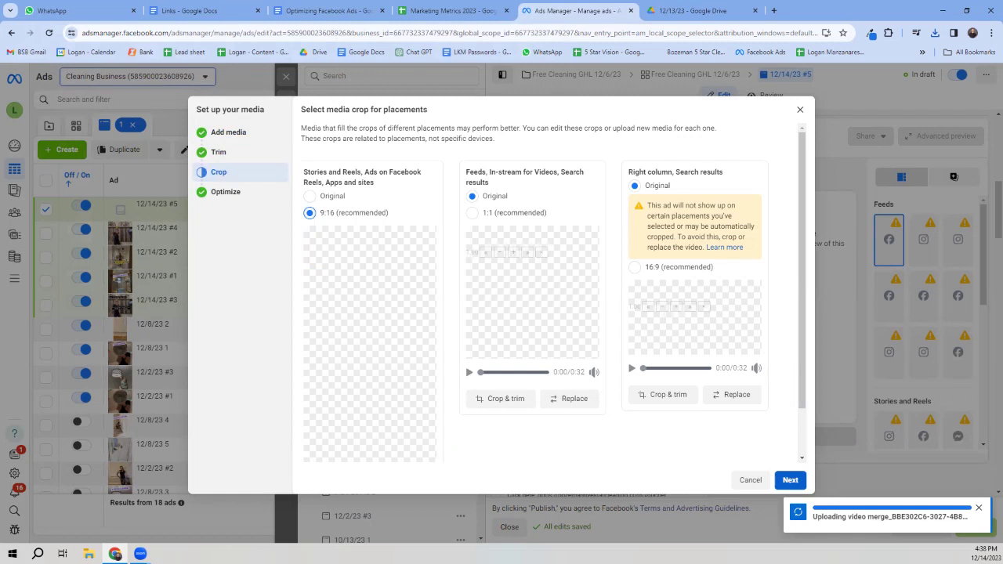
{"action": "left_click", "coordinate": [789, 479]}
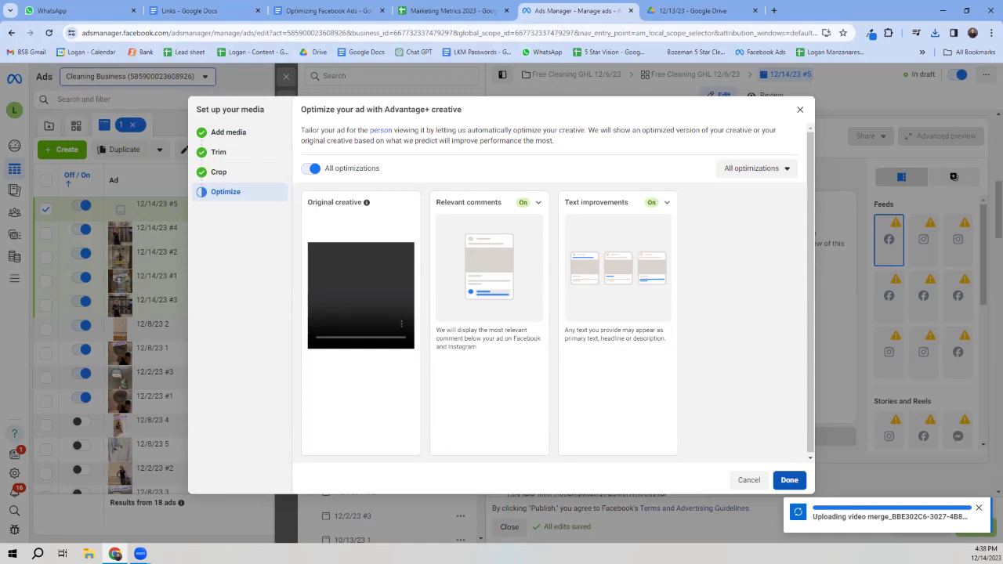
{"action": "left_click", "coordinate": [789, 479]}
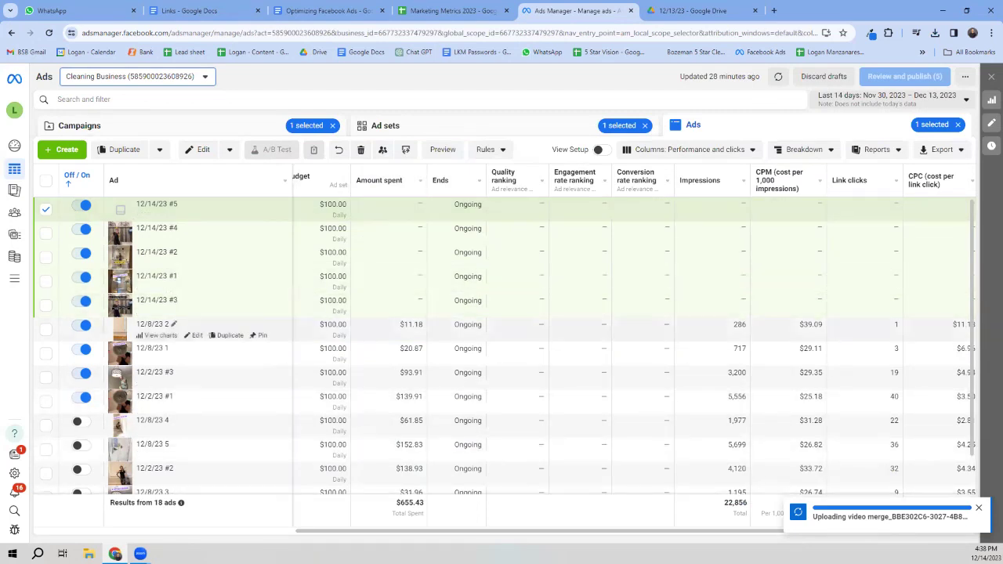
Step: Set the daily budget of the Free Cleaning GHL 12/6/23 ad set to $150 and close its editor
{"action": "left_click", "coordinate": [385, 126]}
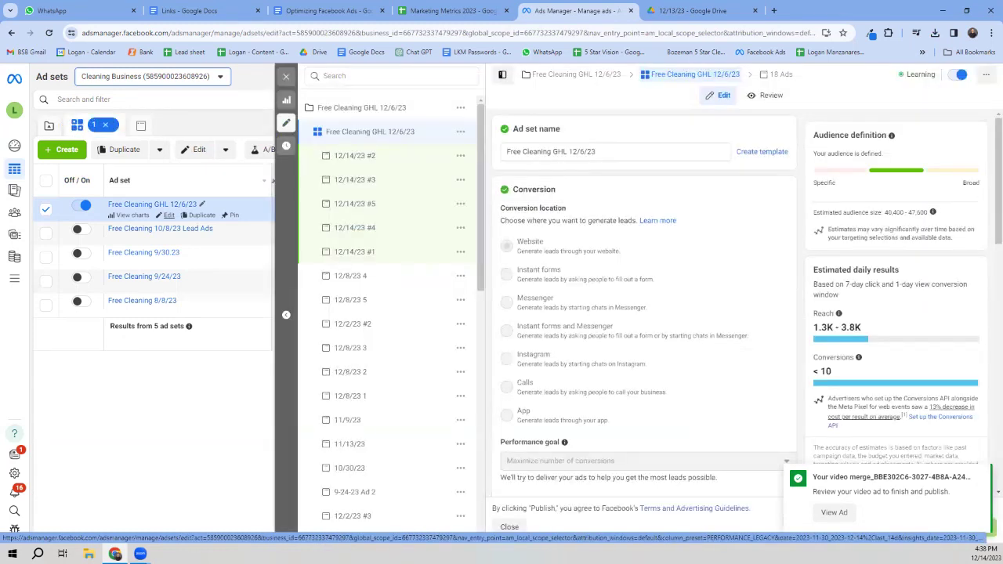
{"action": "scroll", "coordinate": [644, 313], "scroll_direction": "down", "scroll_amount": 5}
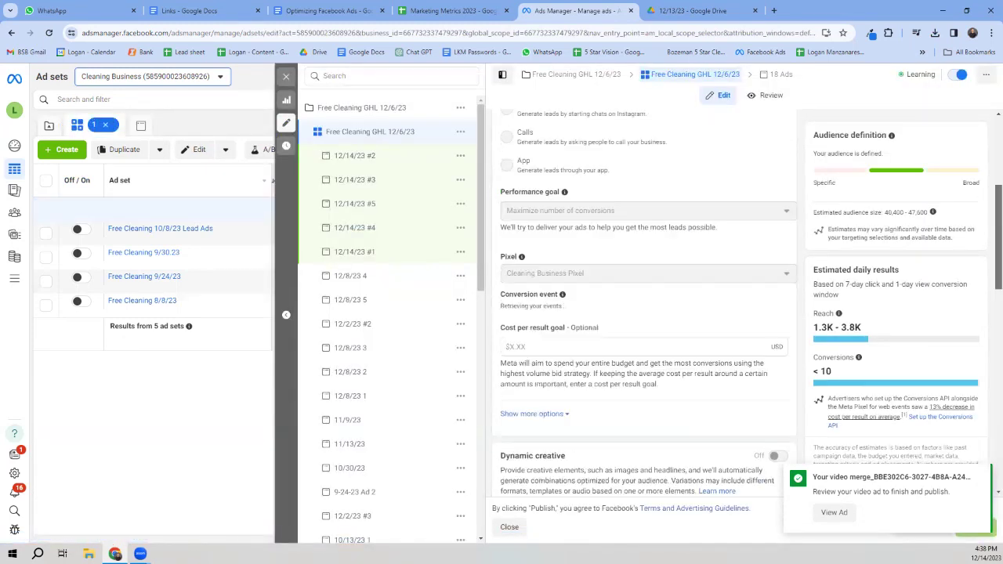
{"action": "scroll", "coordinate": [644, 313], "scroll_direction": "down", "scroll_amount": 1}
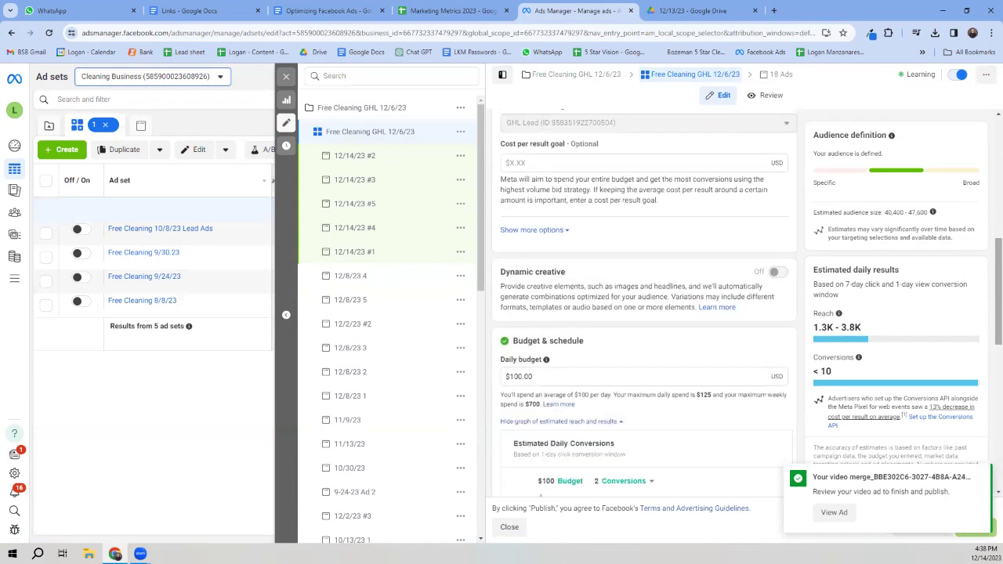
{"action": "left_click", "coordinate": [518, 376]}
{"action": "type", "text": "5"}
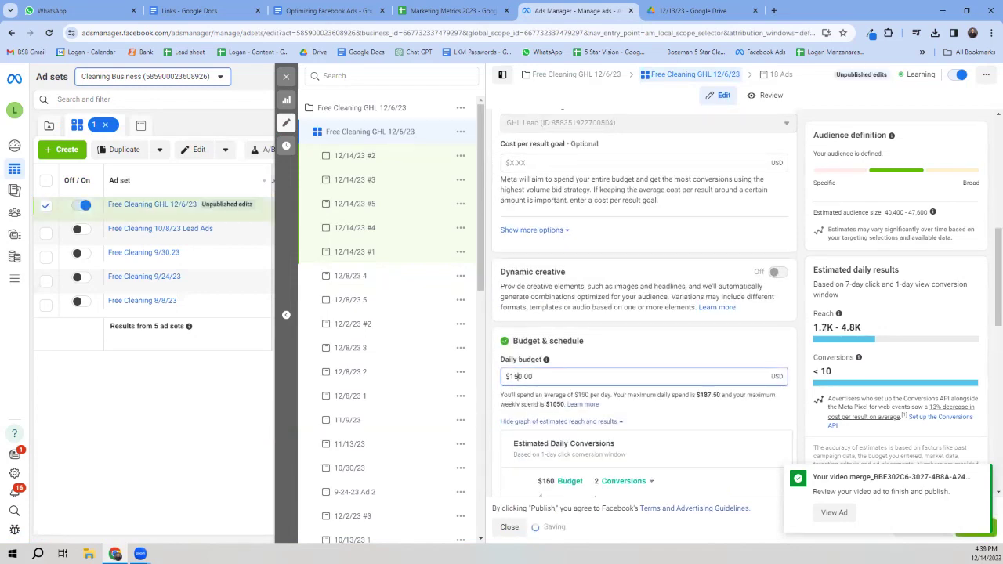
{"action": "left_click_drag", "start_coordinate": [506, 122], "coordinate": [599, 144]}
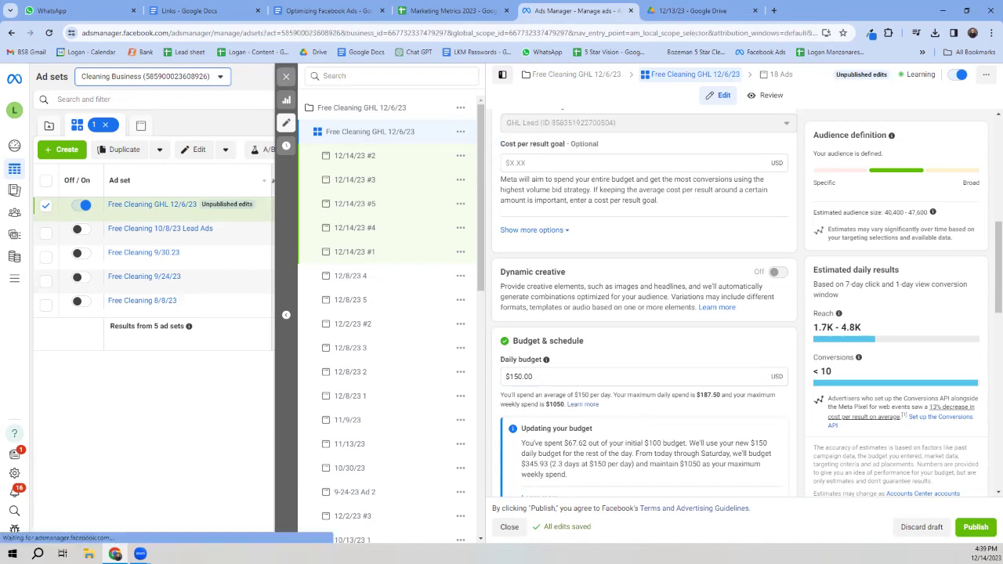
{"action": "key", "text": "Escape"}
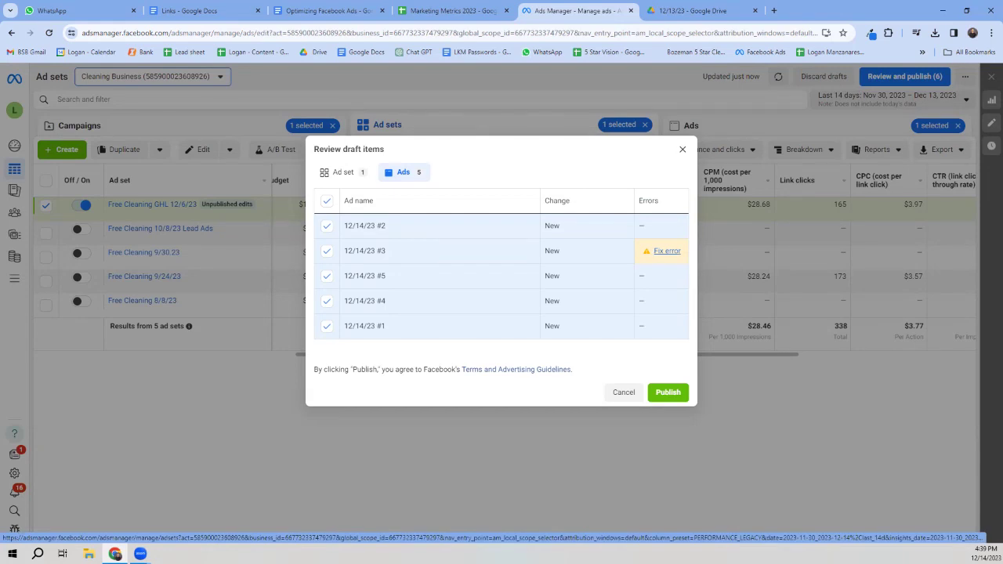
Step: Open the 12/14/23 #3 ad from its publishing error and inspect its Reels and Stories safe zone warning without changing the video
{"action": "left_click", "coordinate": [667, 251]}
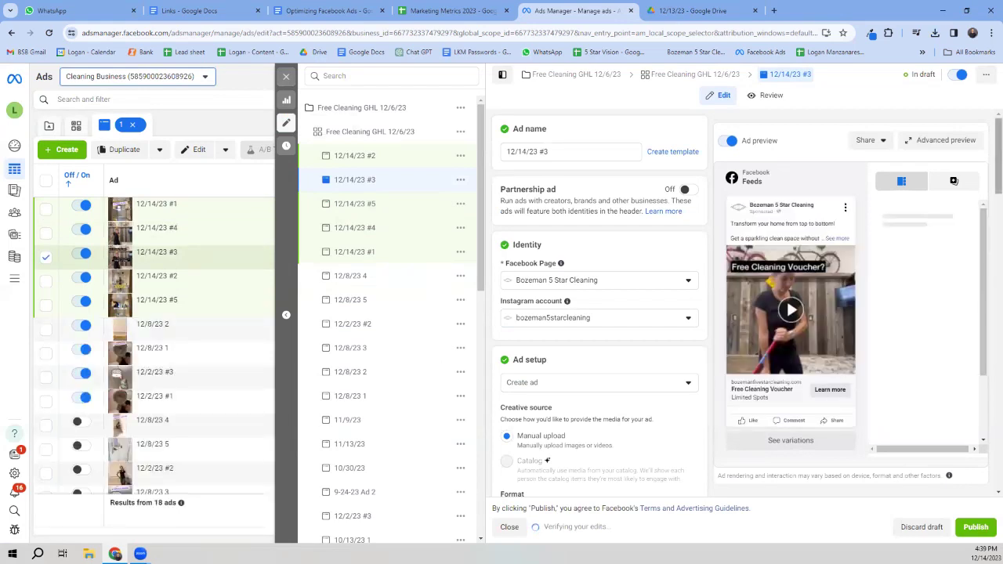
{"action": "scroll", "coordinate": [953, 181], "scroll_direction": "down", "scroll_amount": 2}
{"action": "scroll", "coordinate": [953, 177], "scroll_direction": "down", "scroll_amount": 4}
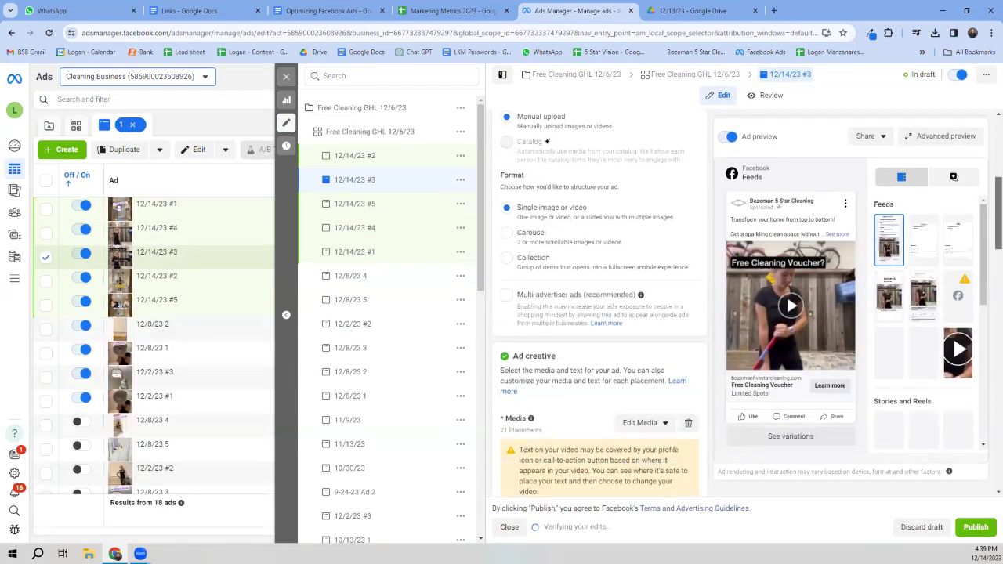
{"action": "scroll", "coordinate": [599, 314], "scroll_direction": "down", "scroll_amount": 1}
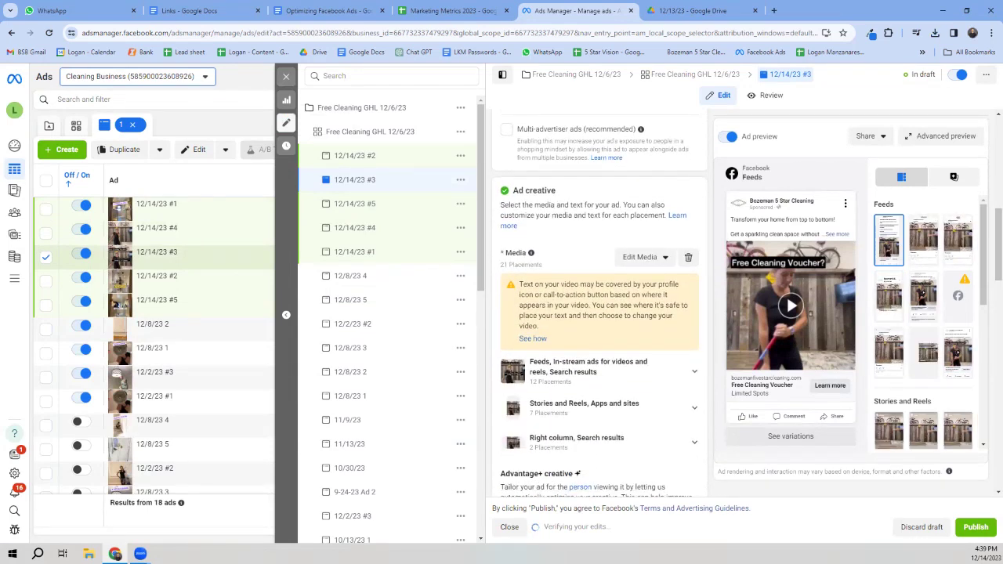
{"action": "left_click", "coordinate": [532, 338]}
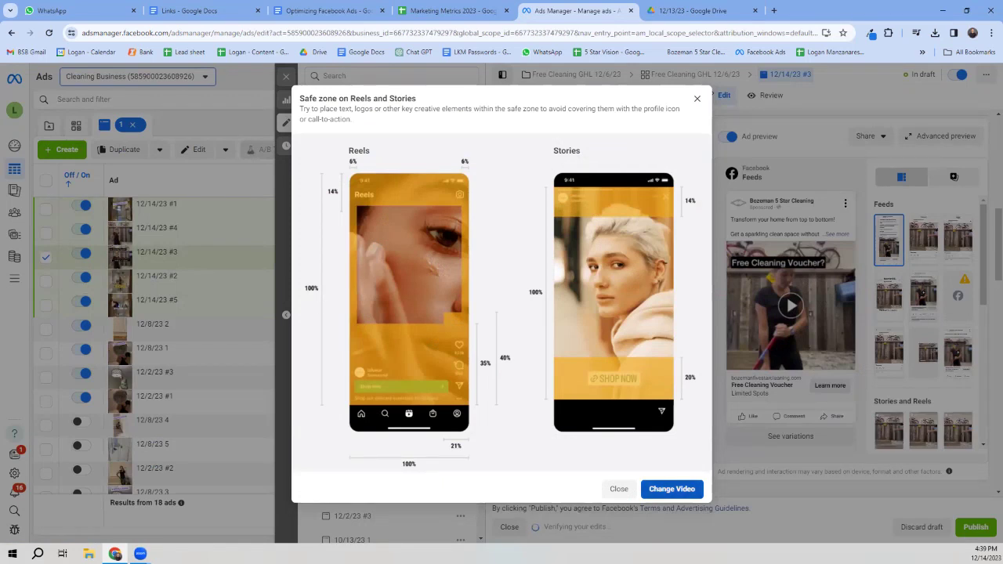
{"action": "left_click", "coordinate": [672, 489]}
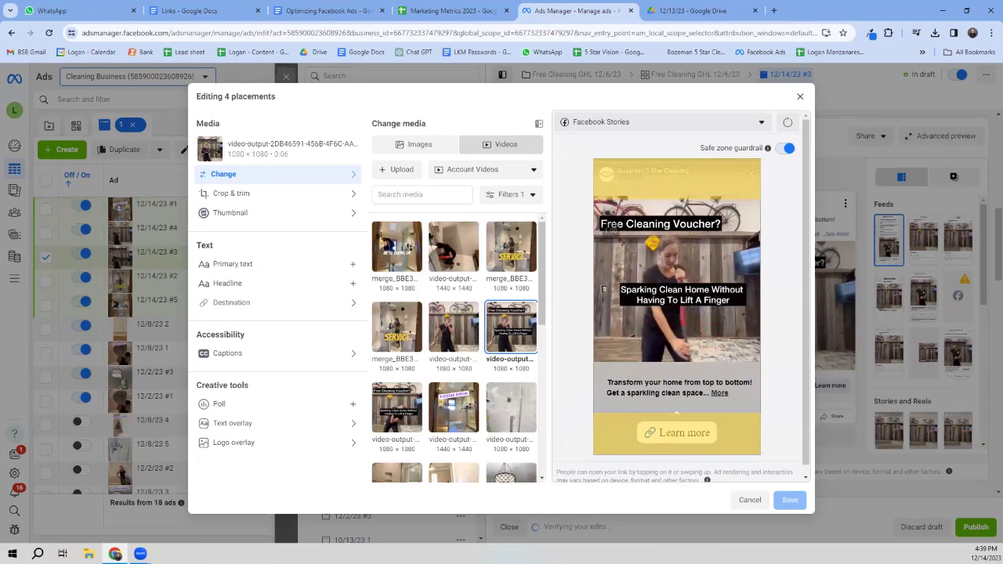
{"action": "key", "text": "Escape"}
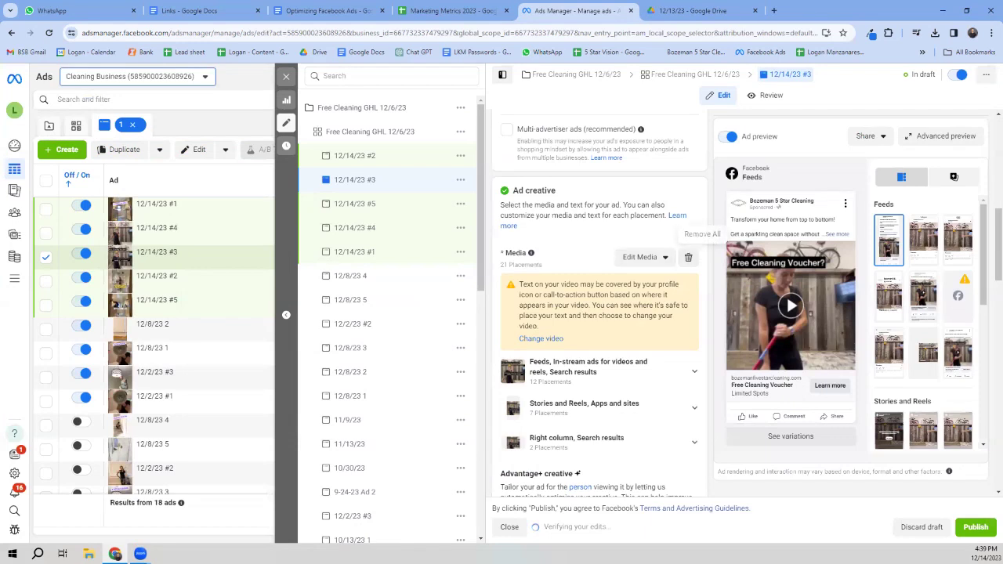
Step: Replace the video in the Facebook right column placement of 12/14/23 #3 with the 1080 × 1080 "Free Cleaning Voucher?" account image
{"action": "scroll", "coordinate": [600, 305], "scroll_direction": "down", "scroll_amount": 3}
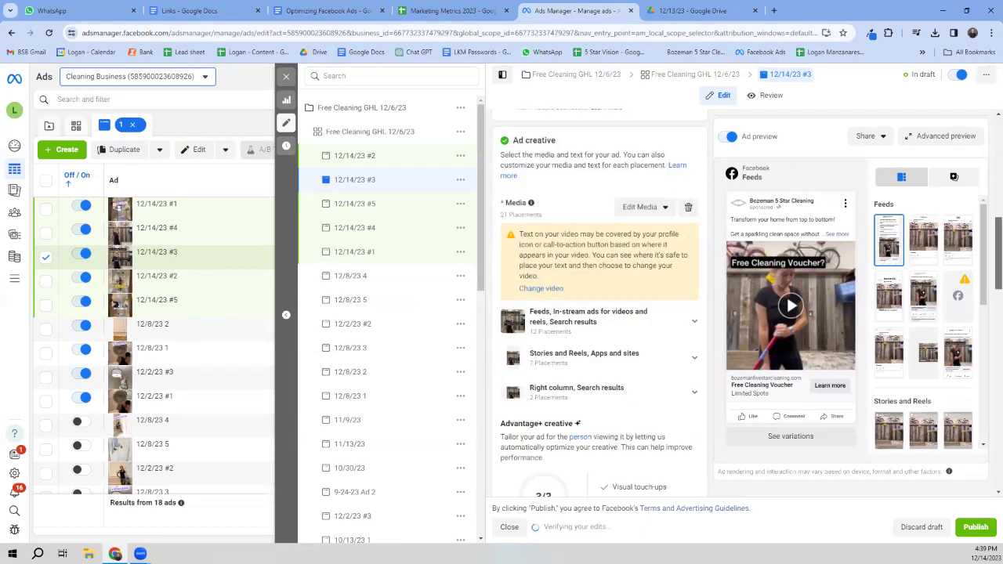
{"action": "scroll", "coordinate": [599, 313], "scroll_direction": "down", "scroll_amount": 1}
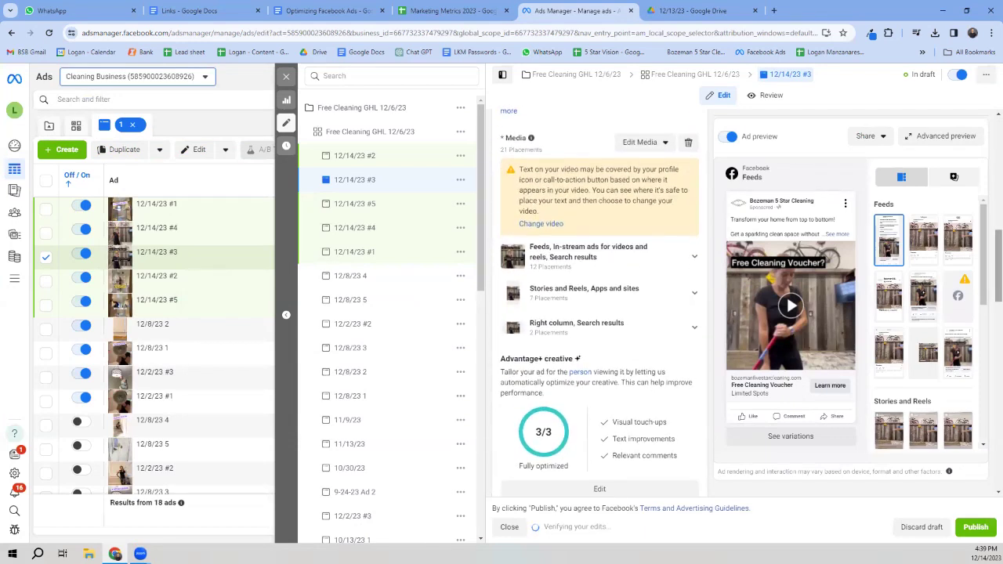
{"action": "left_click", "coordinate": [958, 295]}
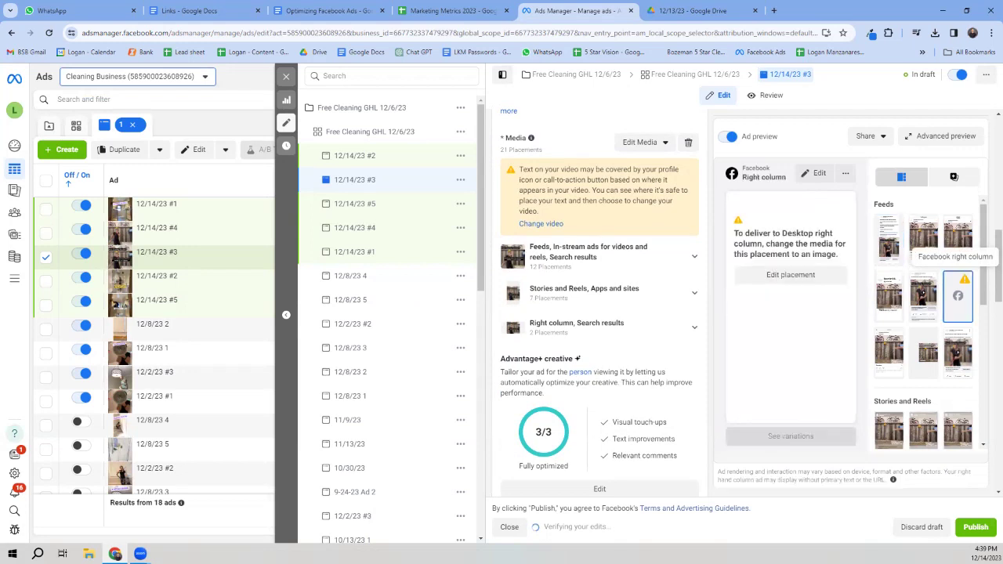
{"action": "left_click", "coordinate": [790, 275]}
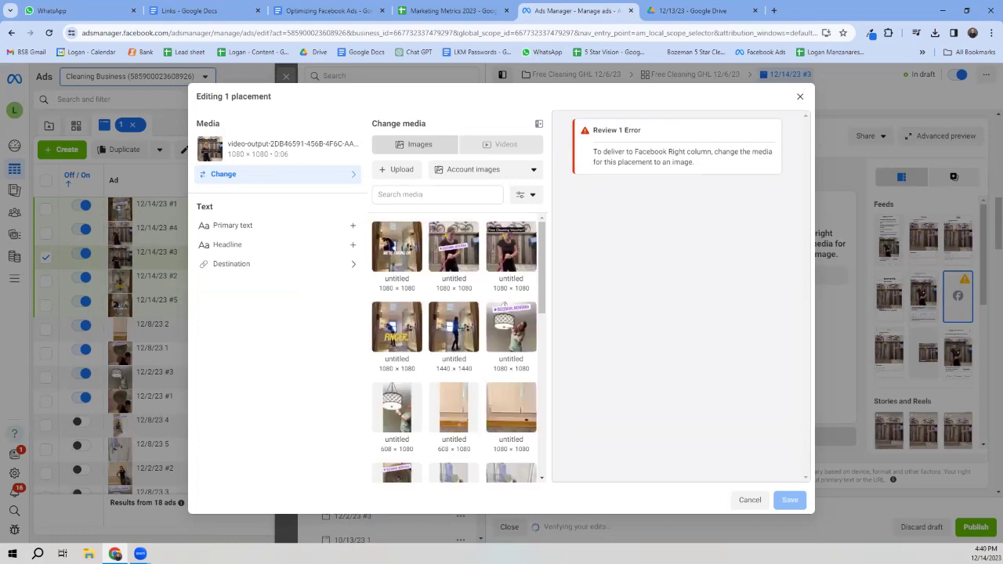
{"action": "left_click", "coordinate": [511, 246]}
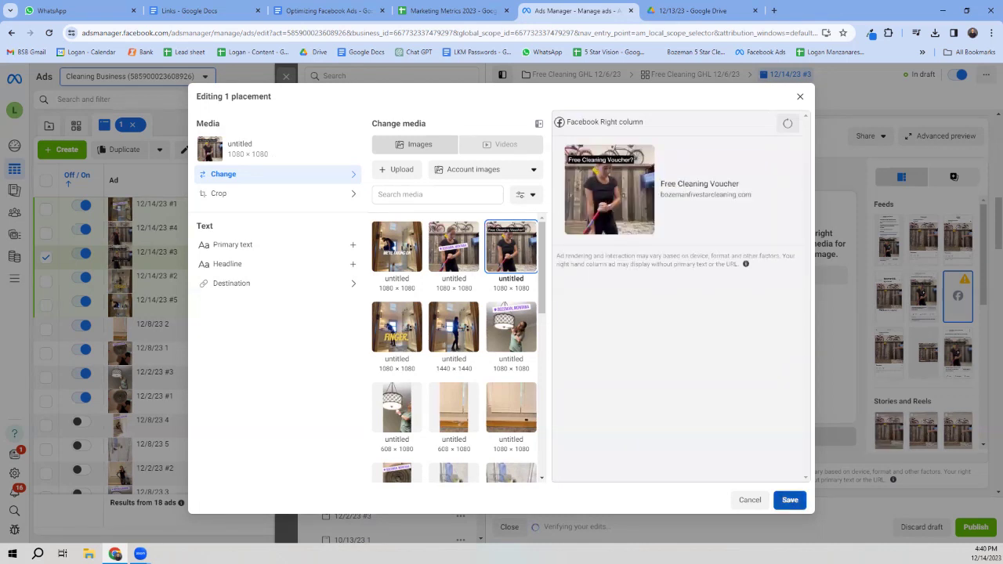
{"action": "key", "text": "Return"}
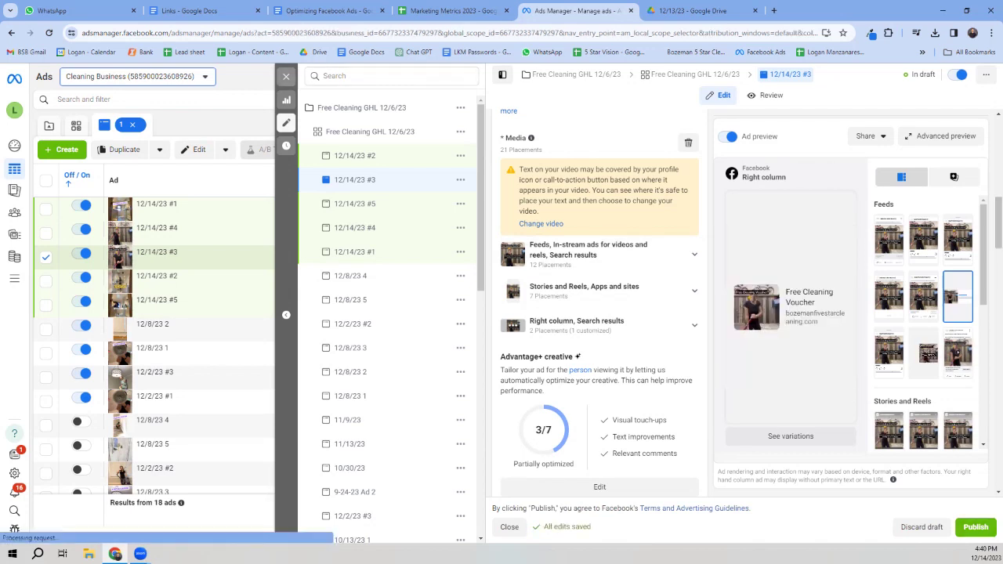
Step: Close the ad editor, publish the ad set's budget update together with the five 12/14/23 ads, and dismiss the publishing notification
{"action": "key", "text": "Escape"}
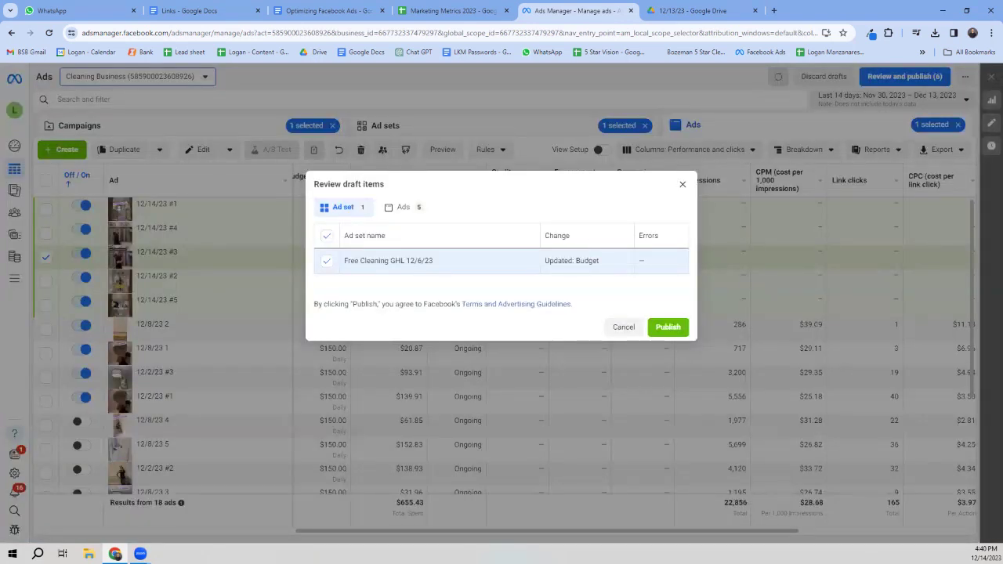
{"action": "left_click", "coordinate": [668, 327]}
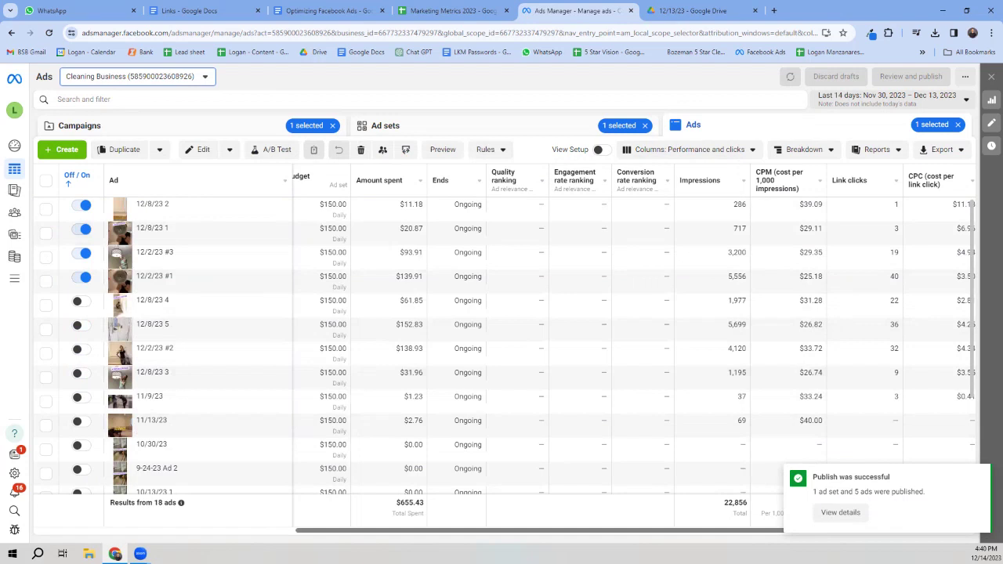
{"action": "left_click", "coordinate": [979, 474]}
Step: Sort the ads table by delivery in ascending order
{"action": "scroll", "coordinate": [502, 345], "scroll_direction": "left", "scroll_amount": 5}
{"action": "scroll", "coordinate": [548, 345], "scroll_direction": "left", "scroll_amount": 3}
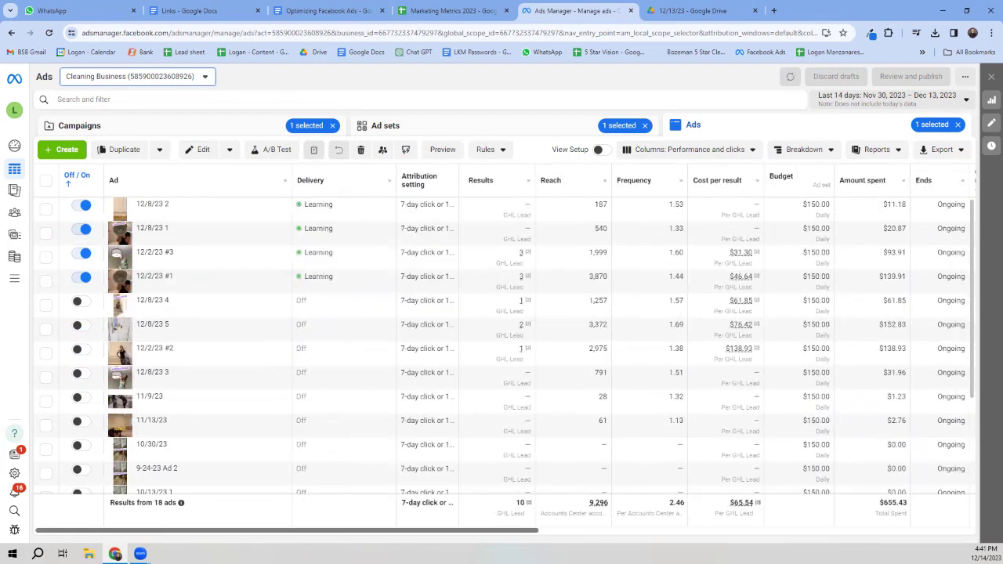
{"action": "scroll", "coordinate": [501, 344], "scroll_direction": "right", "scroll_amount": 1}
{"action": "scroll", "coordinate": [501, 344], "scroll_direction": "left", "scroll_amount": 1}
{"action": "scroll", "coordinate": [501, 345], "scroll_direction": "right", "scroll_amount": 4}
{"action": "scroll", "coordinate": [771, 228], "scroll_direction": "left", "scroll_amount": 5}
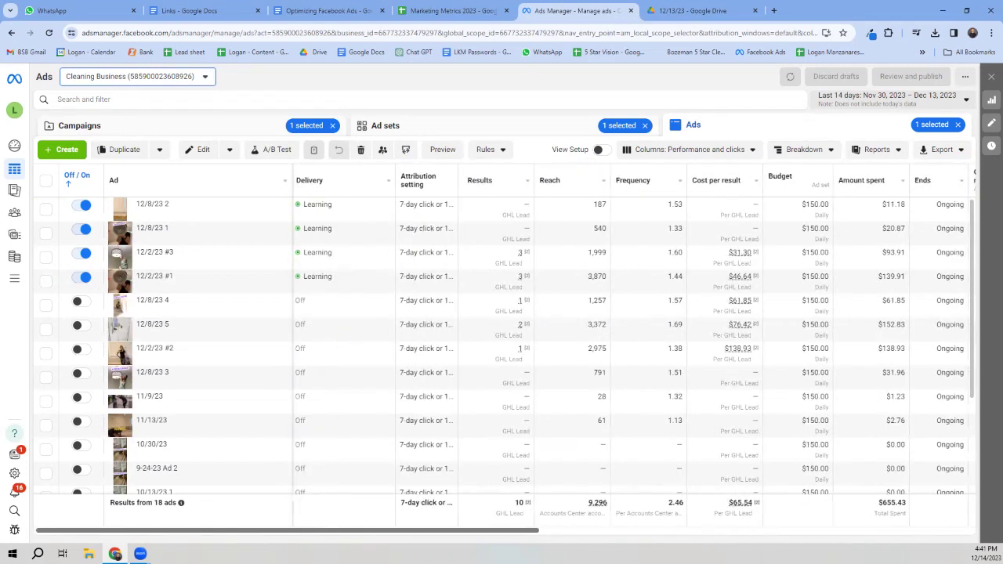
{"action": "left_click", "coordinate": [309, 180]}
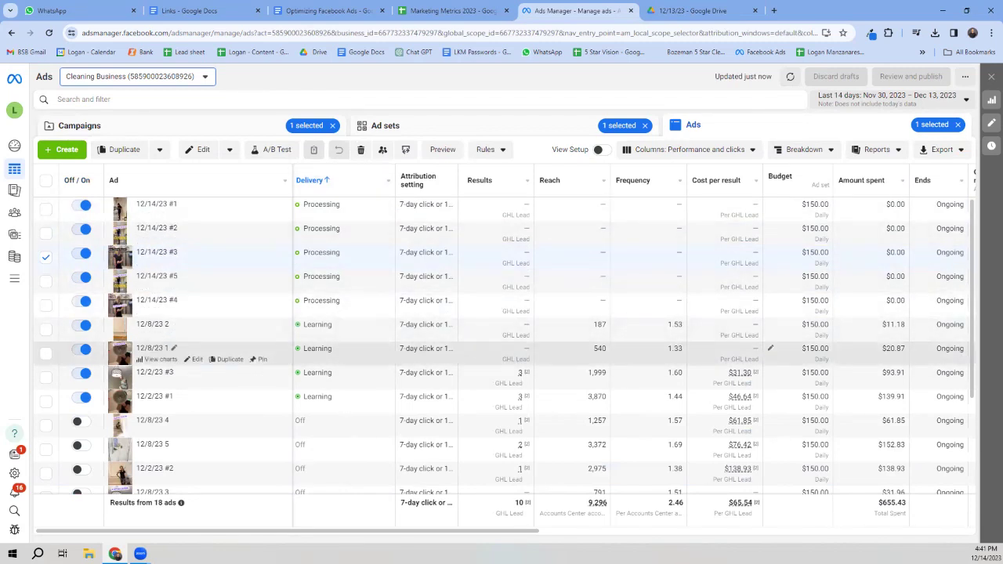
Step: Check the processing status of the new 12/14/23 ads, and highlight the "Frequency to check ads" heading in the Optimizing Facebook Ads document
{"action": "mouse_move", "coordinate": [319, 300]}
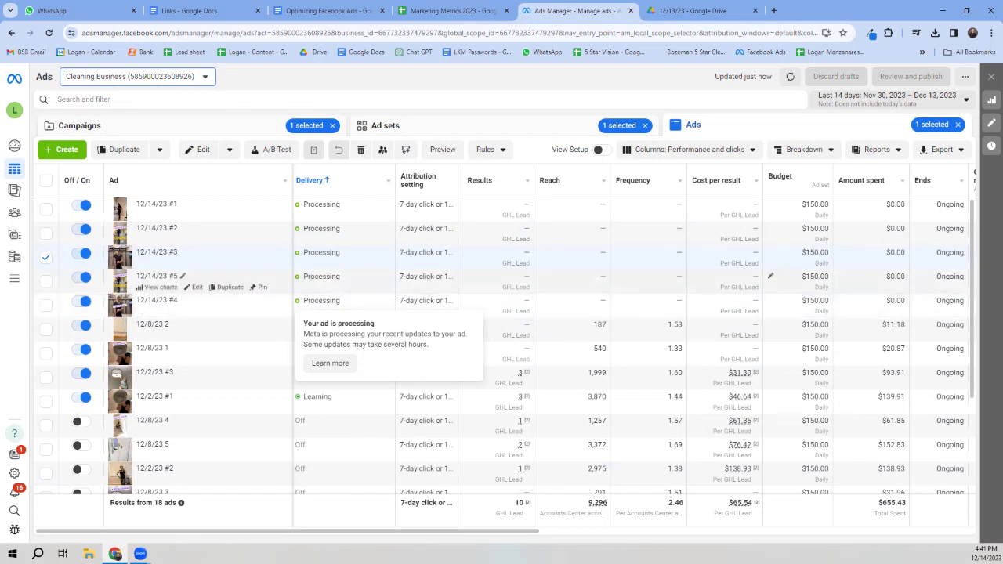
{"action": "left_click", "coordinate": [329, 10]}
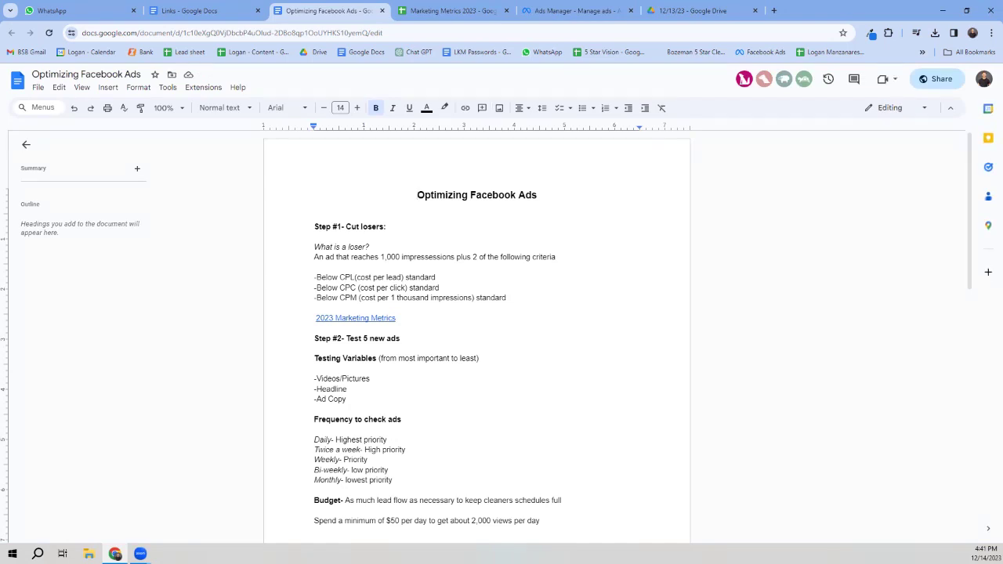
{"action": "left_click", "coordinate": [365, 256]}
{"action": "triple_click", "coordinate": [357, 419]}
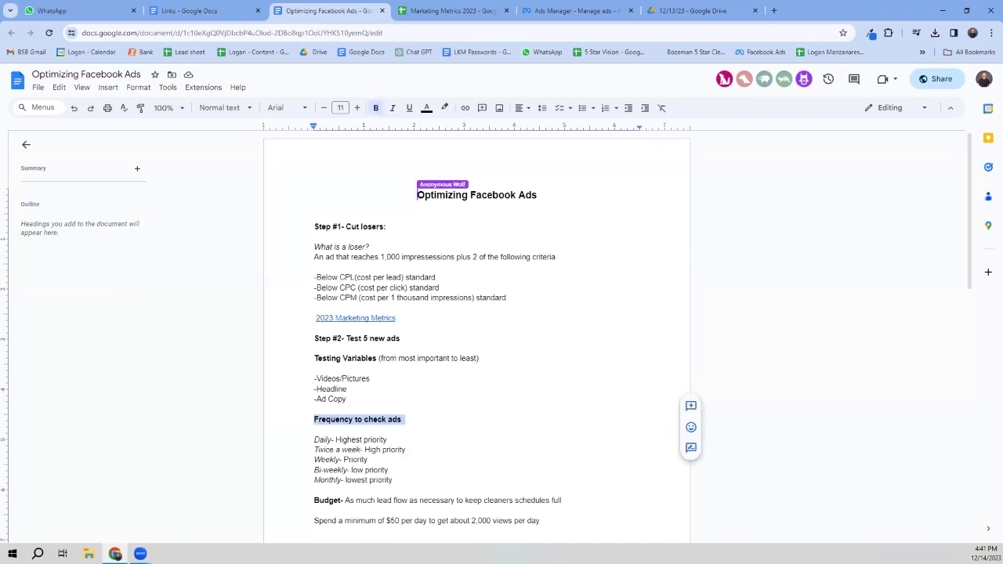
Step: Highlight the Daily line and the Monthly line in turn under "Frequency to check ads" to review the checking priorities
{"action": "left_click", "coordinate": [314, 510]}
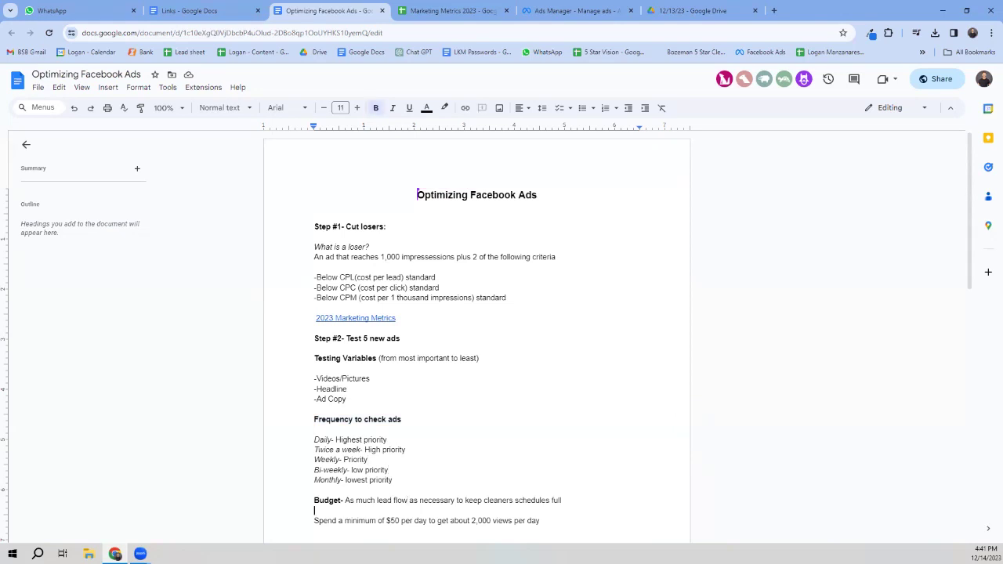
{"action": "key", "text": "Down"}
{"action": "key", "text": "Down"}
{"action": "key", "text": "Down"}
{"action": "left_click_drag", "start_coordinate": [387, 406], "coordinate": [313, 407]}
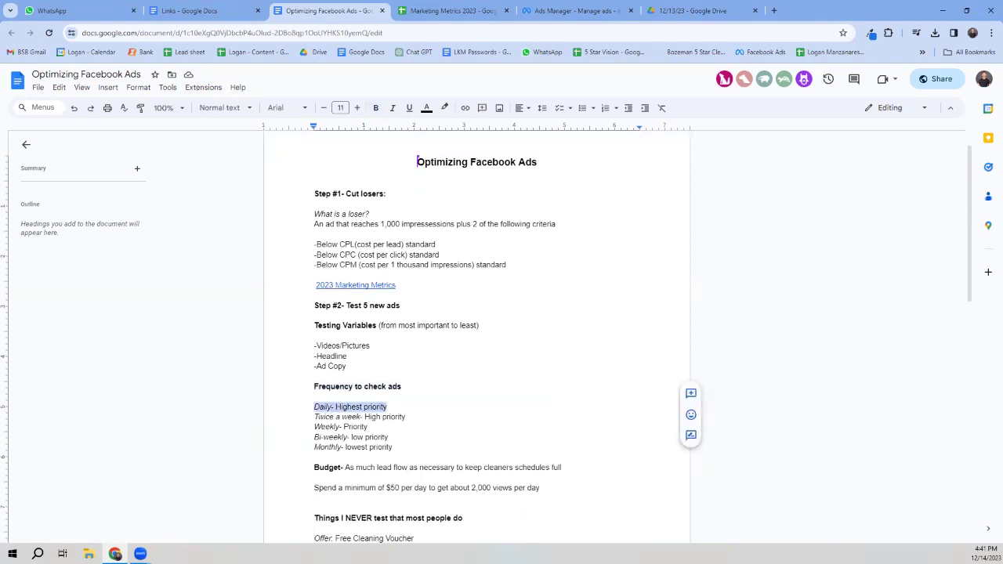
{"action": "left_click_drag", "start_coordinate": [393, 447], "coordinate": [314, 446]}
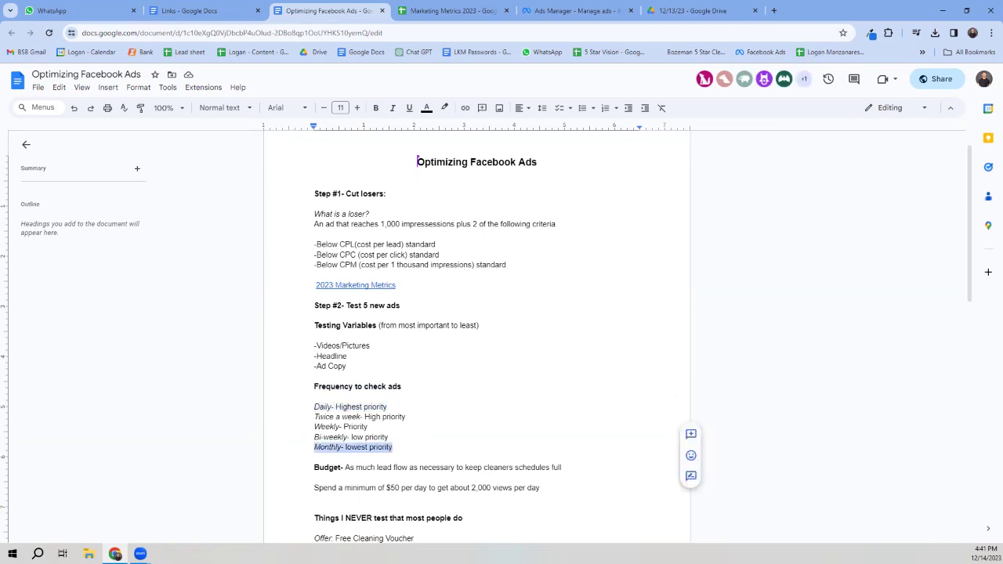